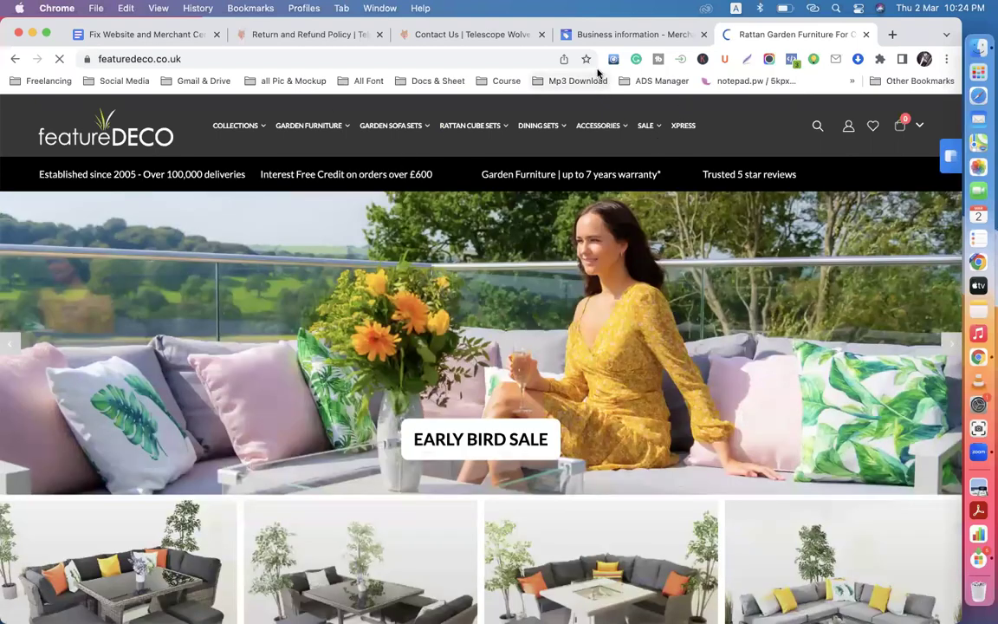
Bookmark the featureDECO home page under the name featureDECO.co.uk, choosing a folder for it
{"action": "left_click", "coordinate": [585, 58]}
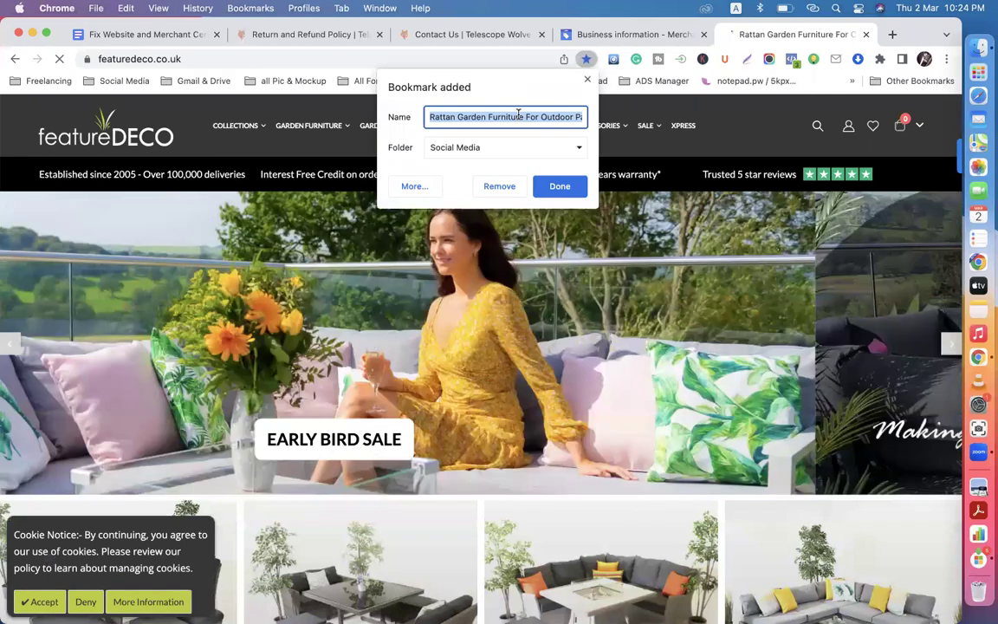
{"action": "type", "text": "featureDECO.co.uk"}
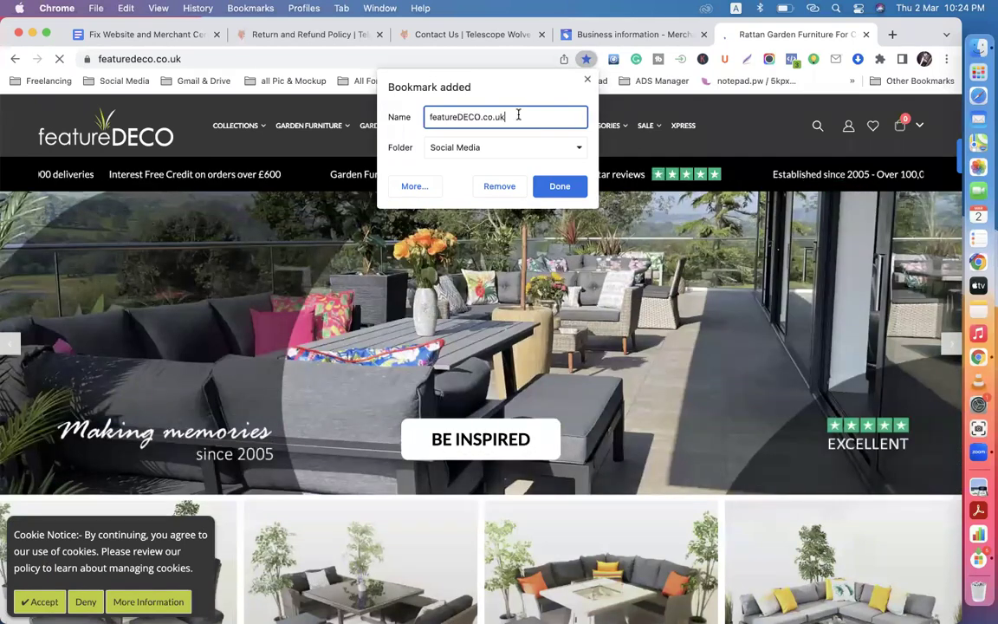
{"action": "left_click", "coordinate": [560, 152]}
{"action": "left_click", "coordinate": [515, 270]}
{"action": "left_click", "coordinate": [559, 187]}
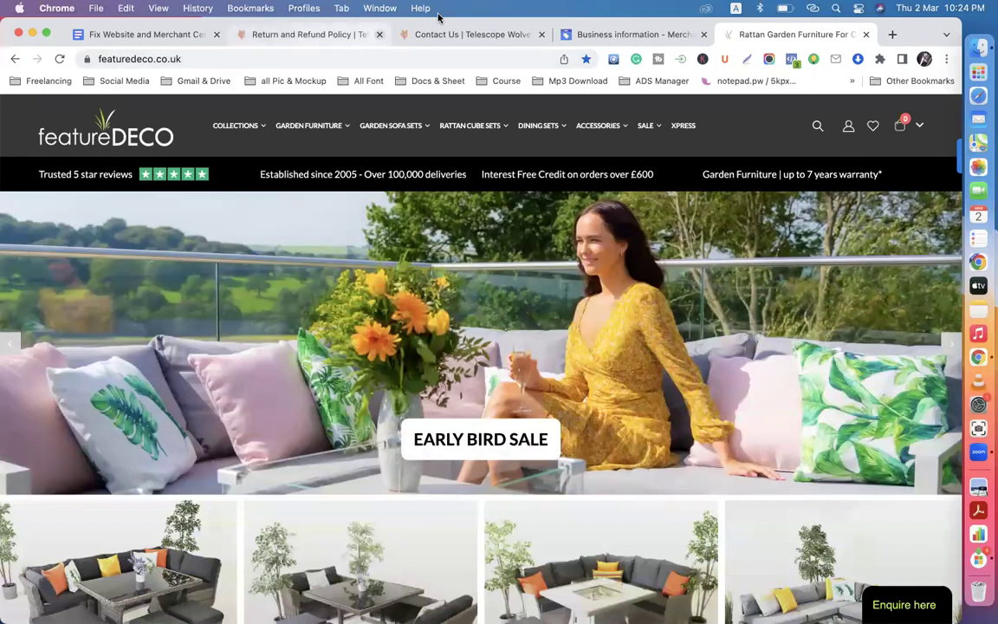
Compare the business display name in Merchant Center with the featureDECO website's domain and logo
{"action": "left_click", "coordinate": [576, 35]}
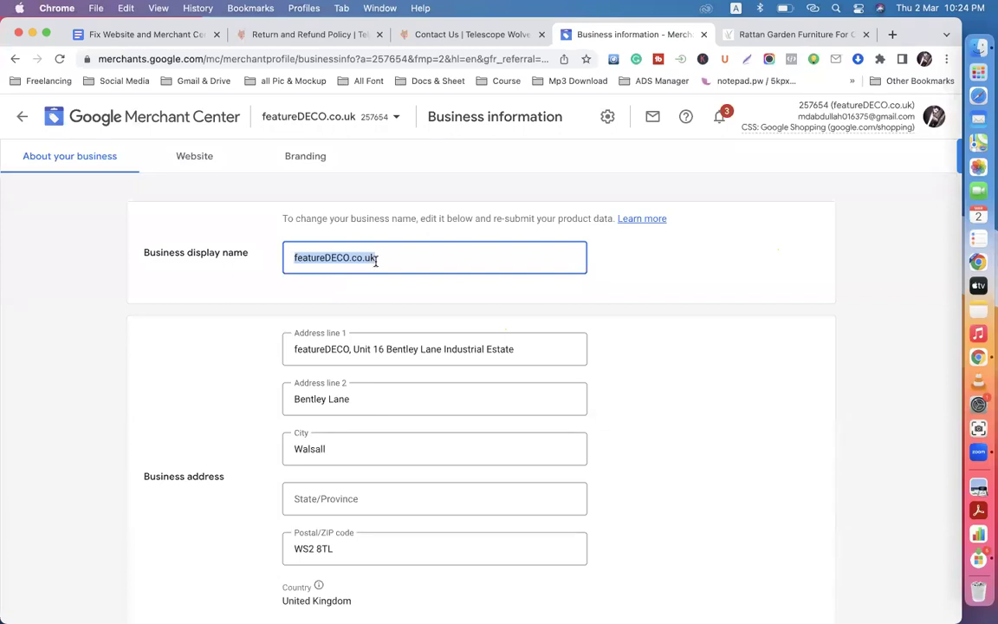
{"action": "left_click", "coordinate": [750, 35]}
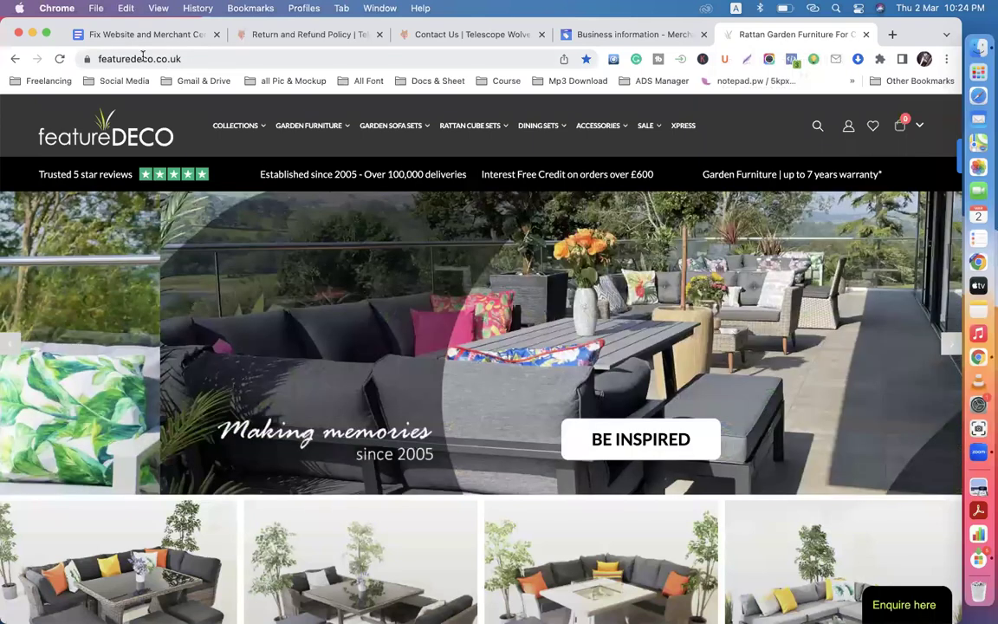
{"action": "left_click", "coordinate": [100, 58]}
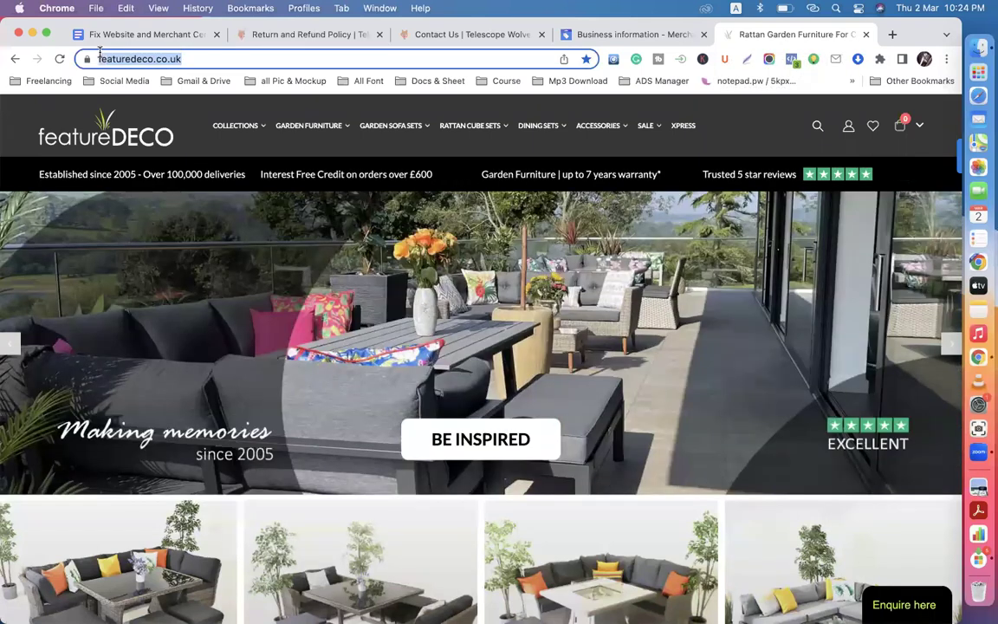
{"action": "key", "text": "Right"}
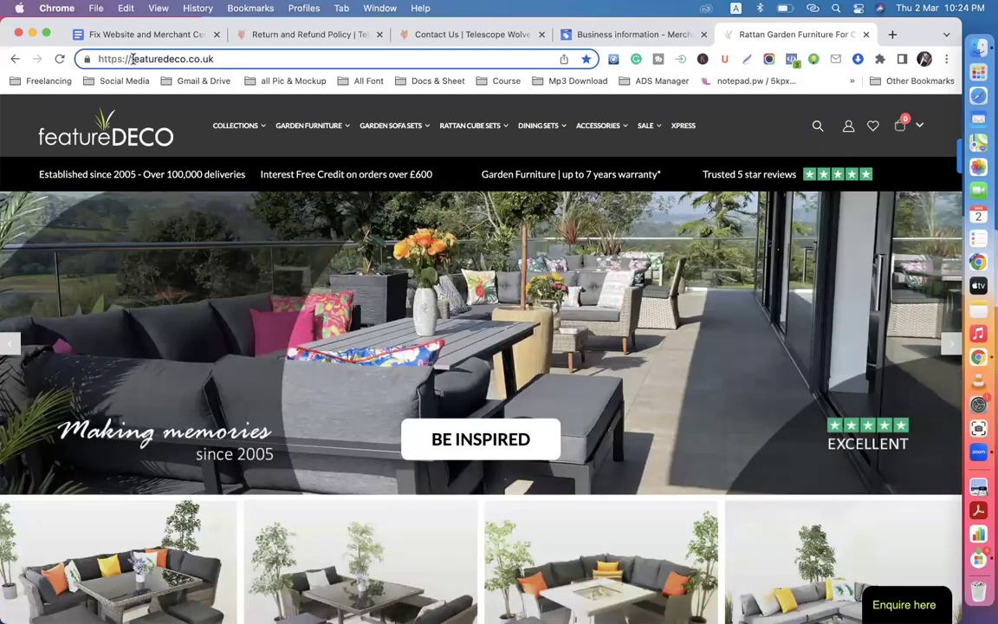
{"action": "left_click_drag", "start_coordinate": [132, 58], "coordinate": [214, 58]}
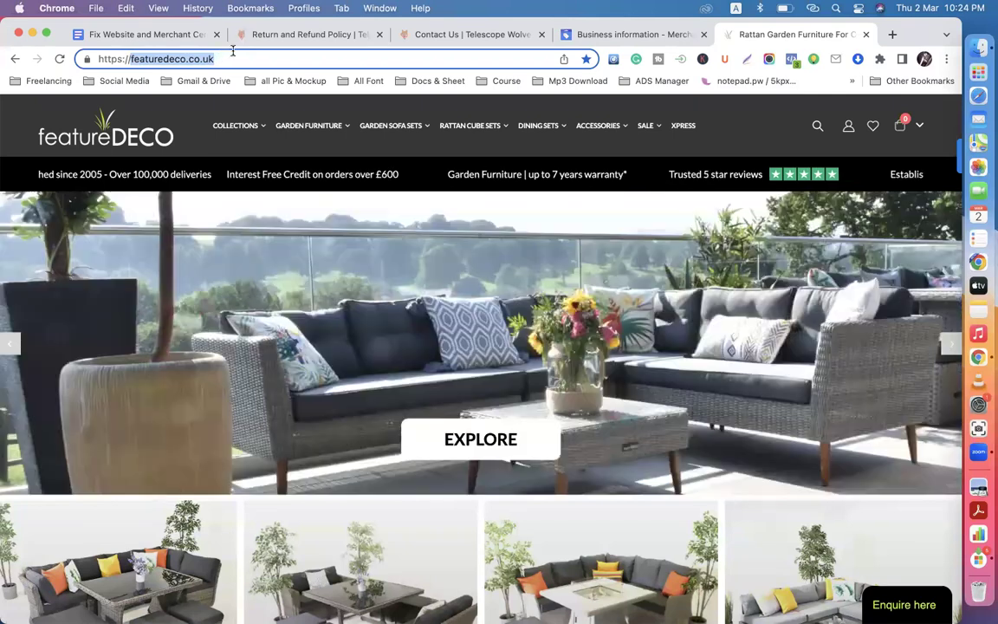
{"action": "left_click", "coordinate": [627, 34]}
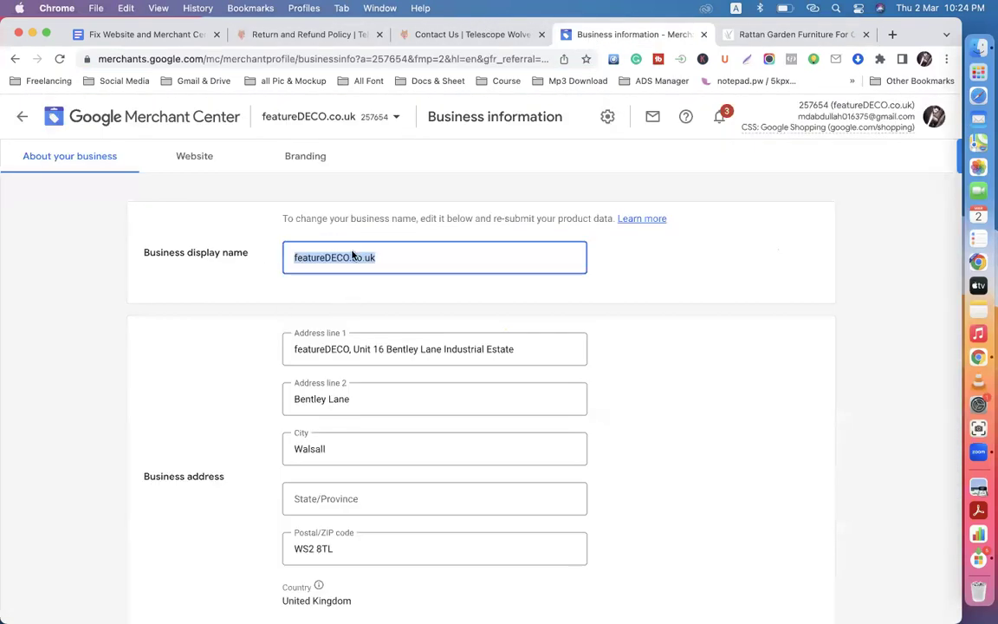
{"action": "left_click", "coordinate": [784, 34]}
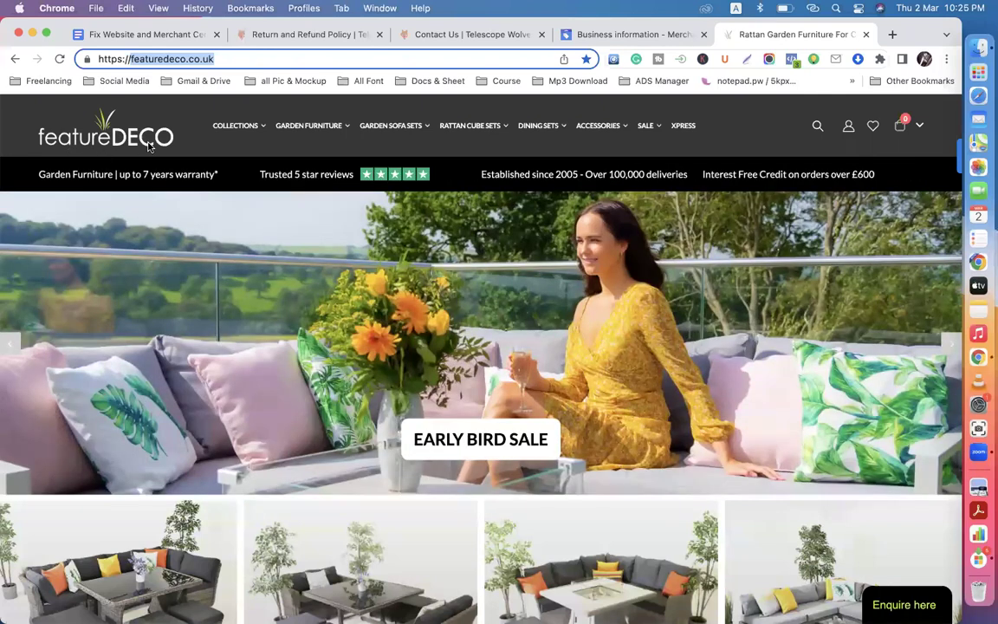
{"action": "left_click", "coordinate": [597, 33]}
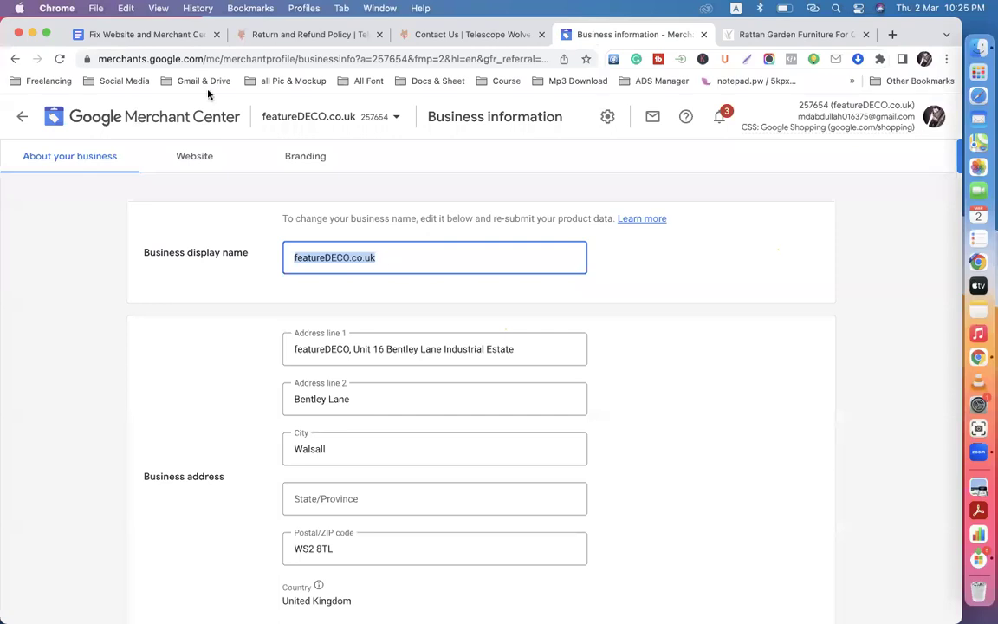
Consult the checklist and the featureDECO home page, and review the business address fields in Merchant Center
{"action": "left_click", "coordinate": [160, 39]}
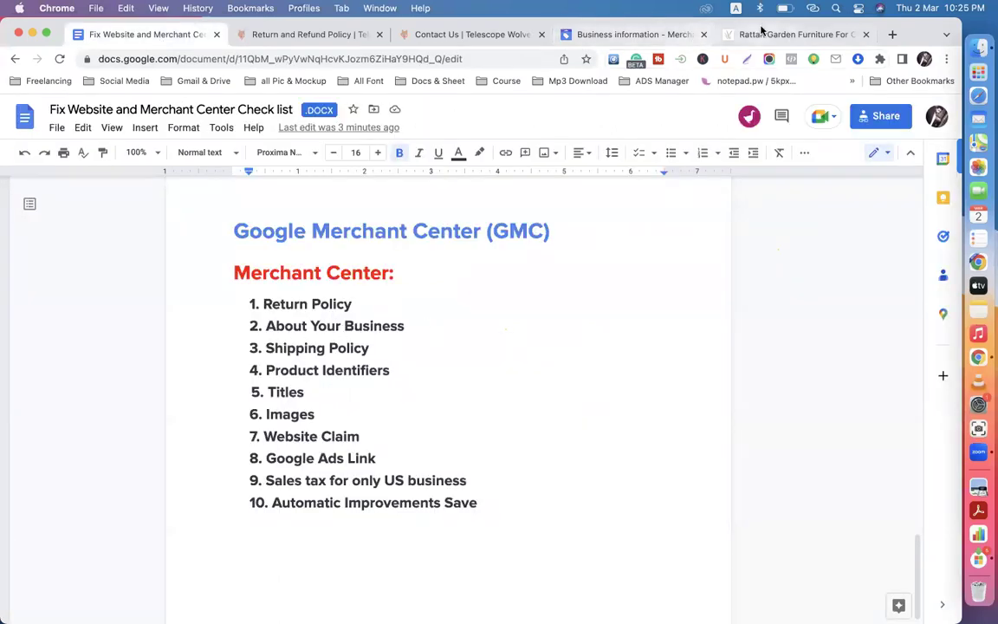
{"action": "left_click", "coordinate": [651, 34]}
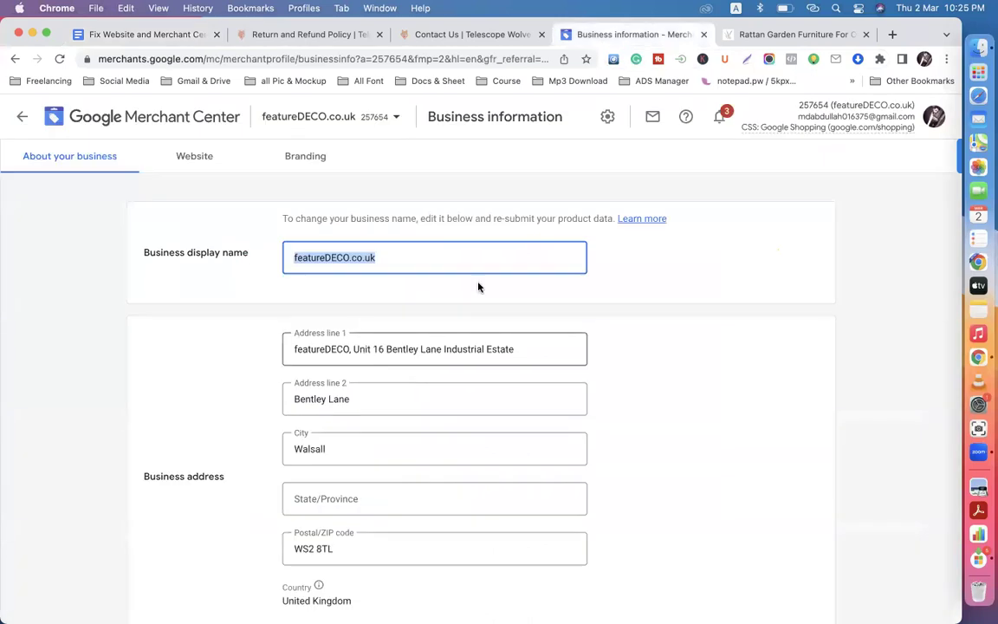
{"action": "left_click", "coordinate": [742, 34]}
{"action": "scroll", "coordinate": [317, 492], "scroll_direction": "down", "scroll_amount": 15}
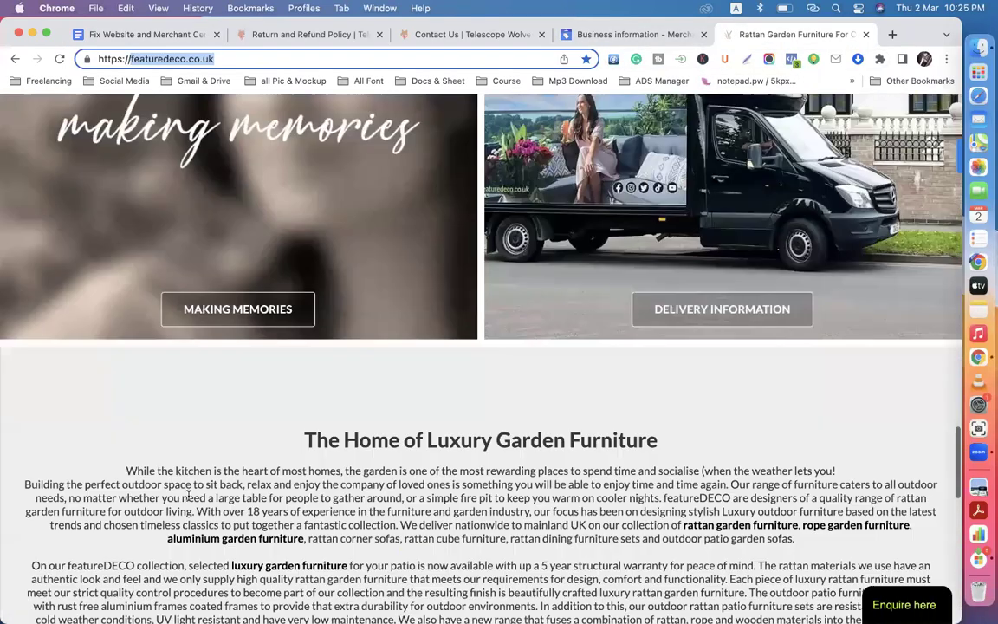
{"action": "left_click", "coordinate": [635, 33]}
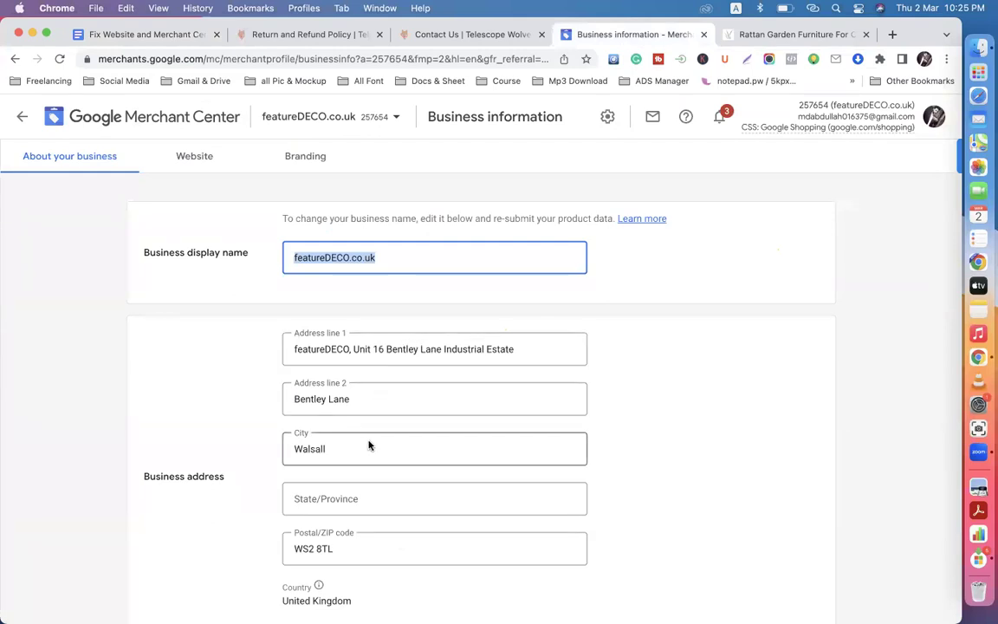
{"action": "scroll", "coordinate": [369, 444], "scroll_direction": "down", "scroll_amount": 2}
{"action": "scroll", "coordinate": [369, 445], "scroll_direction": "down", "scroll_amount": 2}
{"action": "scroll", "coordinate": [399, 414], "scroll_direction": "down", "scroll_amount": 3}
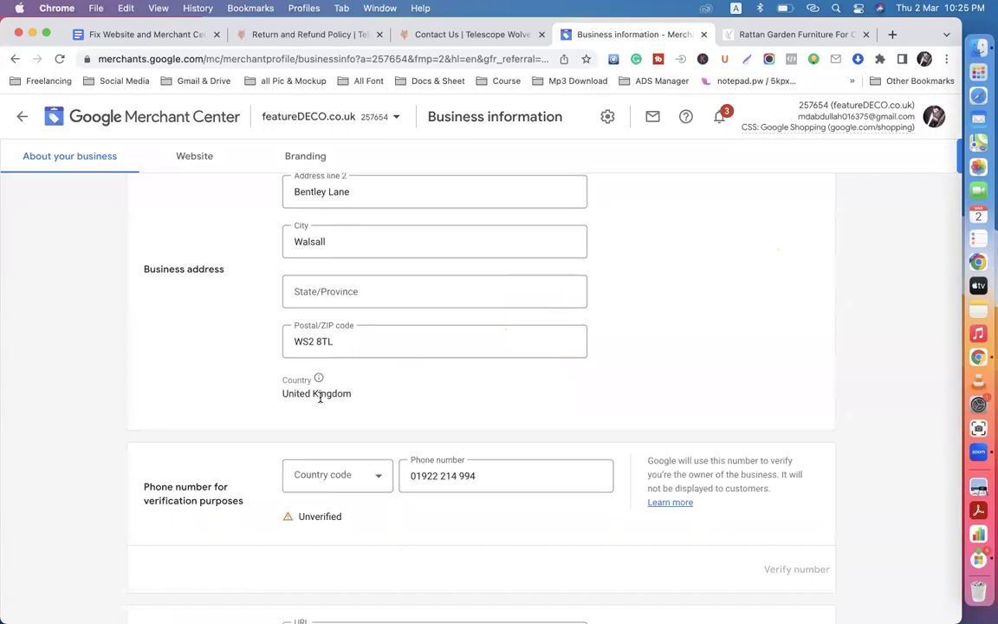
Examine the business address on the Telescope Wolves contact page and in its footer as a reference
{"action": "left_click", "coordinate": [481, 38]}
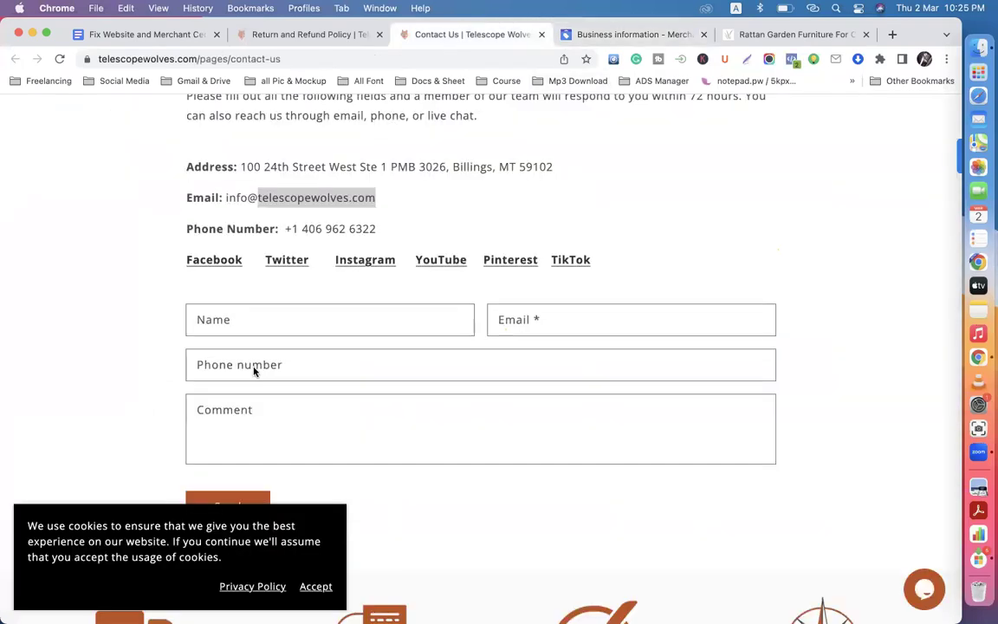
{"action": "scroll", "coordinate": [272, 388], "scroll_direction": "down", "scroll_amount": 8}
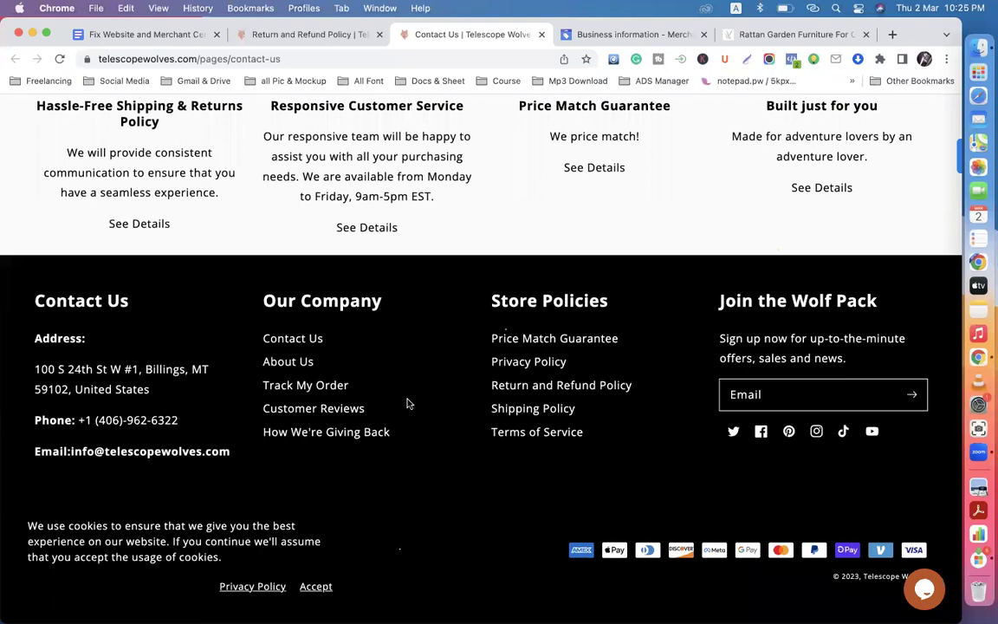
{"action": "left_click", "coordinate": [617, 36]}
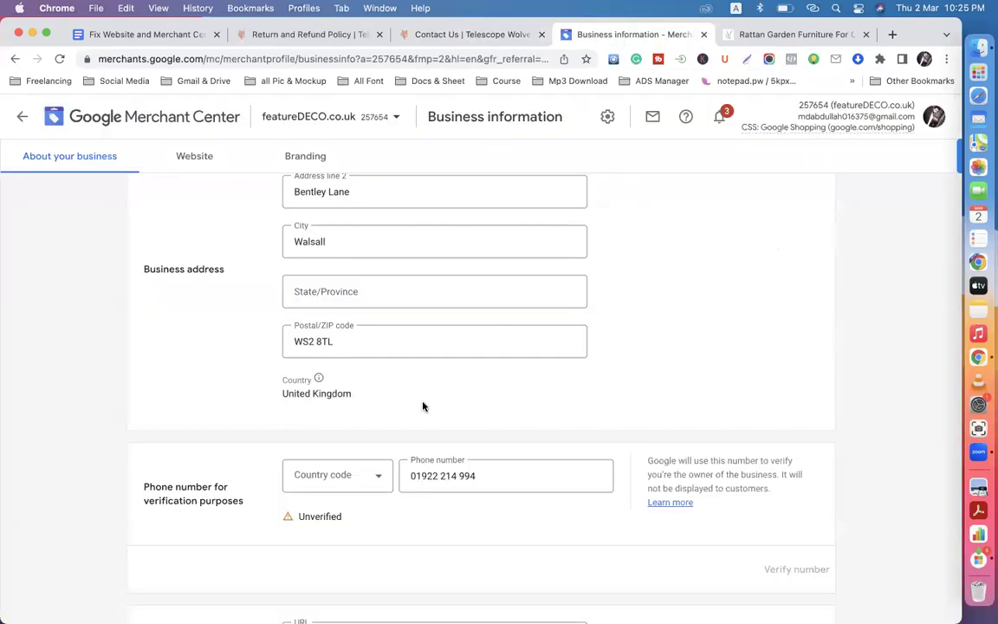
Compare Merchant Center's verification phone number field with the contact number in the Telescope Wolves page header
{"action": "scroll", "coordinate": [423, 405], "scroll_direction": "down", "scroll_amount": 2}
{"action": "left_click", "coordinate": [459, 374]}
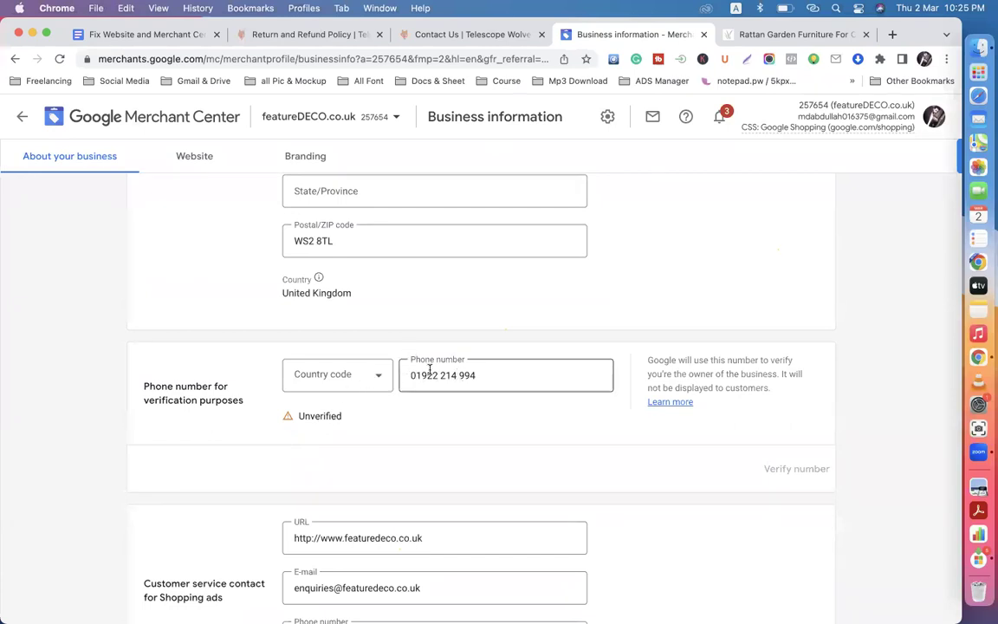
{"action": "left_click", "coordinate": [334, 34]}
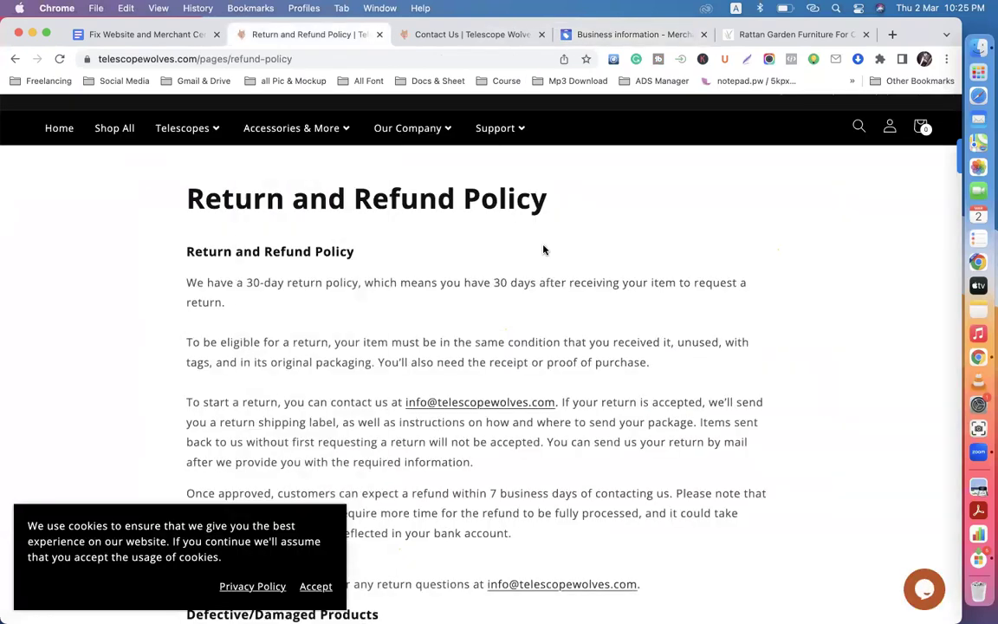
{"action": "scroll", "coordinate": [543, 250], "scroll_direction": "up", "scroll_amount": 3}
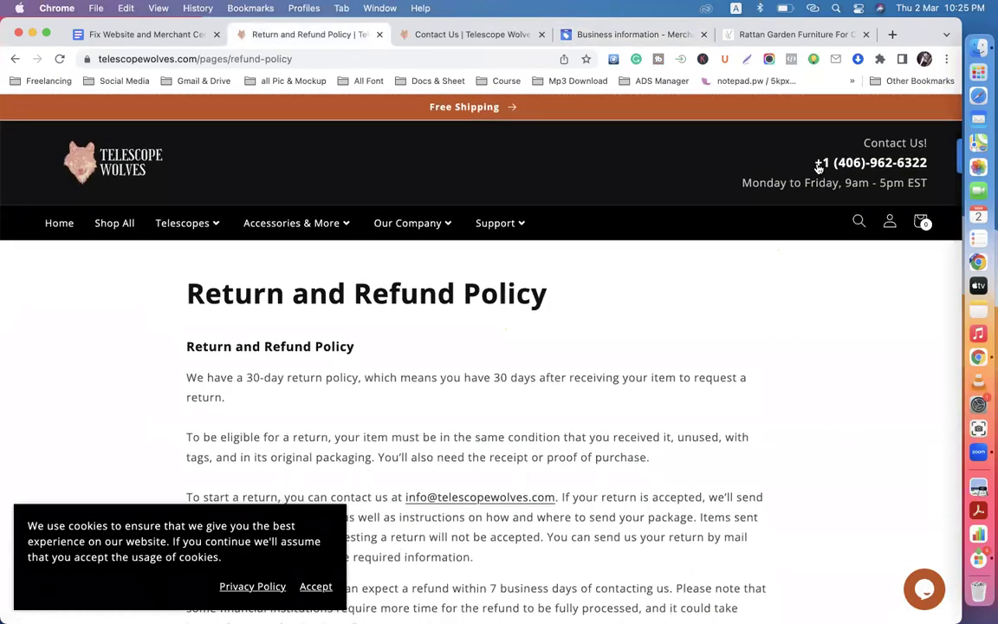
{"action": "left_click_drag", "start_coordinate": [934, 163], "coordinate": [816, 159]}
{"action": "left_click", "coordinate": [586, 35]}
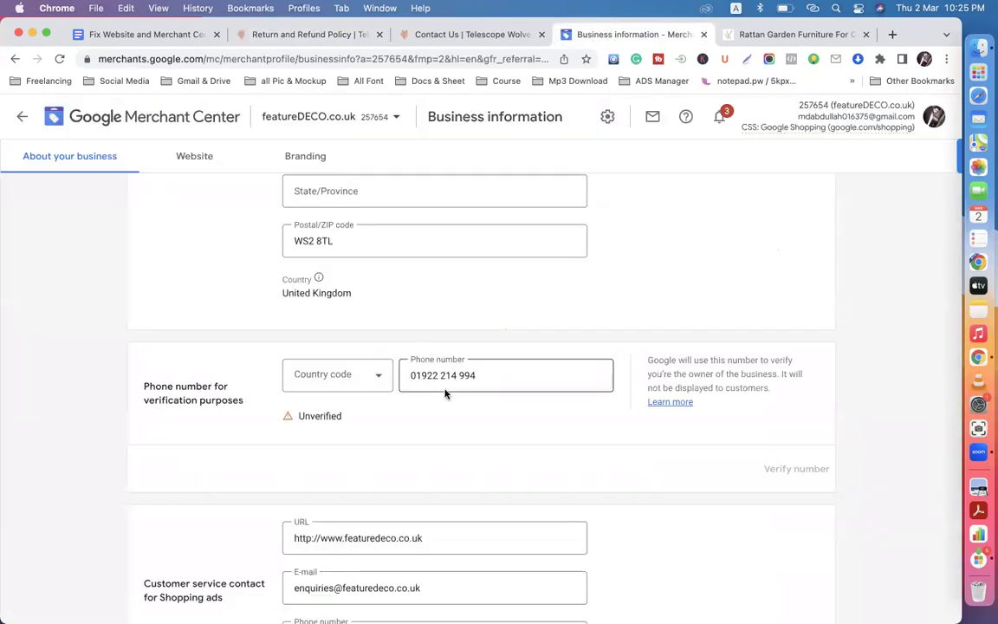
Review the customer service URL, e-mail and phone fields for Shopping ads against the Telescope Wolves site
{"action": "scroll", "coordinate": [445, 394], "scroll_direction": "down", "scroll_amount": 4}
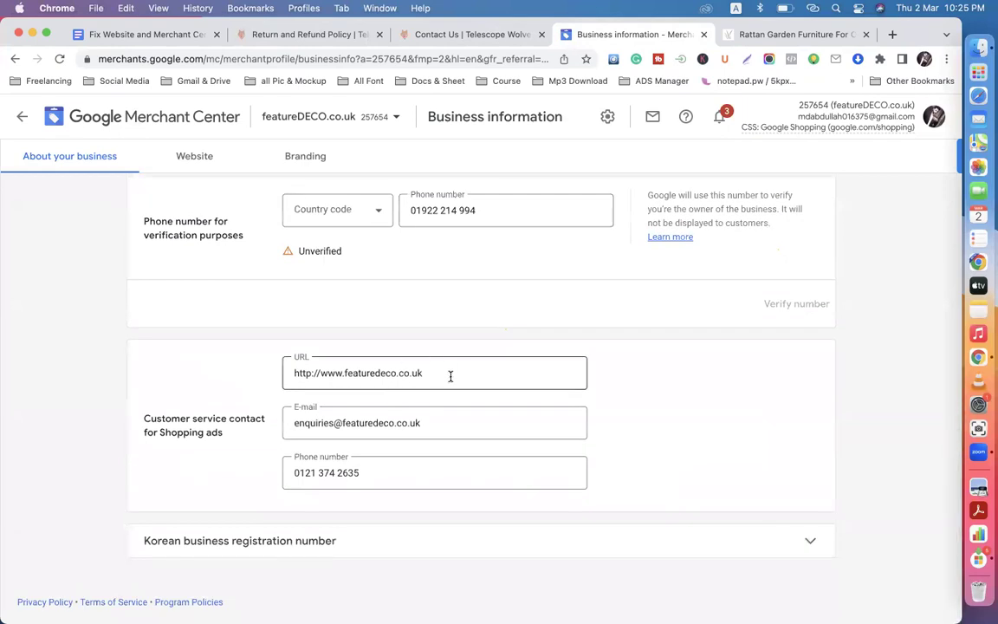
{"action": "left_click", "coordinate": [311, 39]}
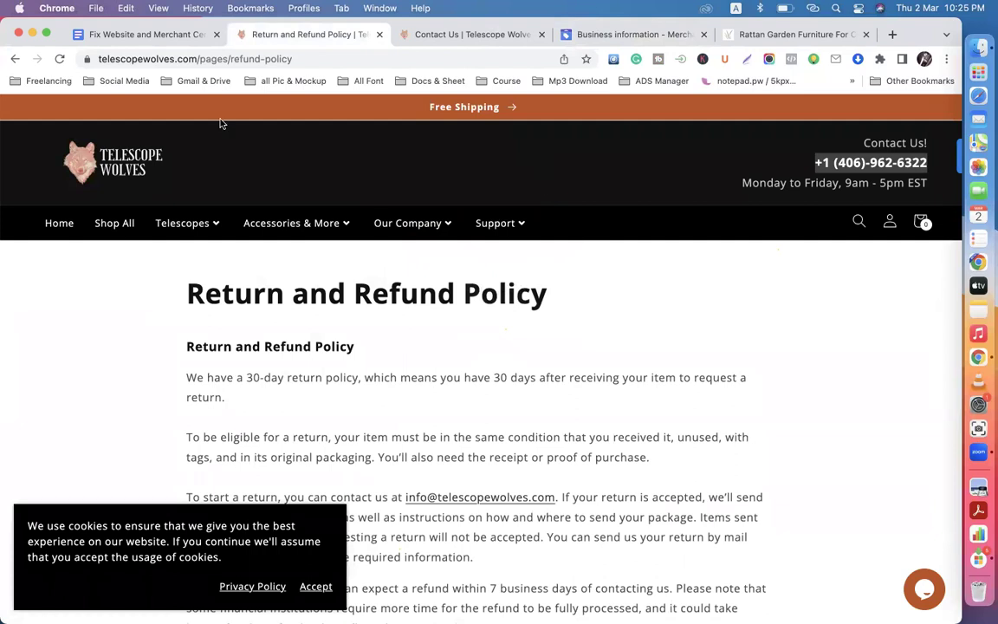
{"action": "left_click", "coordinate": [585, 36]}
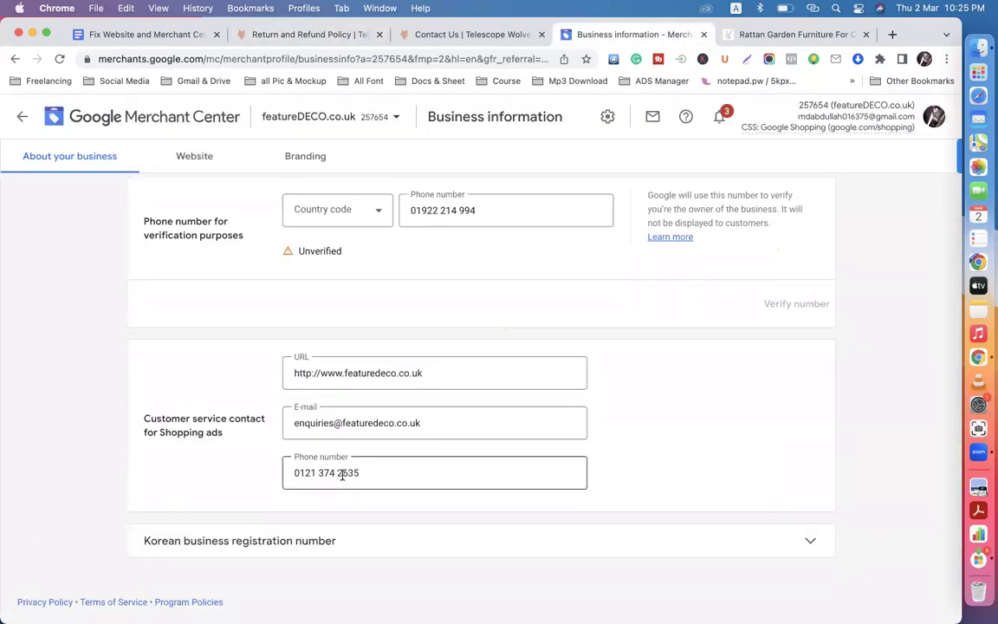
Expand the Korean business registration number section to inspect its field, and cancel without entering anything
{"action": "left_click", "coordinate": [814, 538]}
{"action": "scroll", "coordinate": [699, 475], "scroll_direction": "down", "scroll_amount": 2}
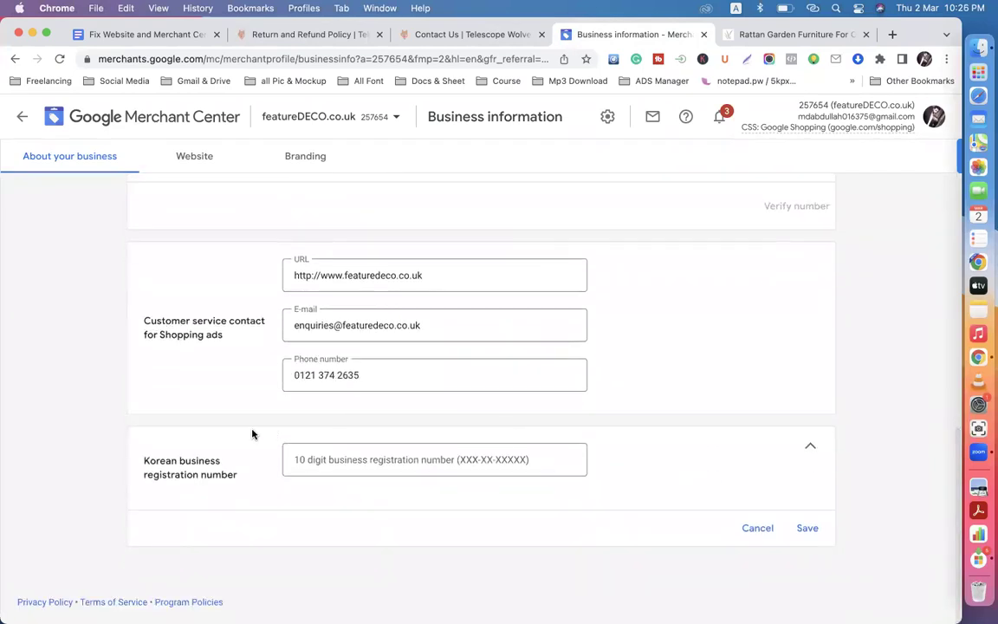
{"action": "left_click", "coordinate": [316, 459]}
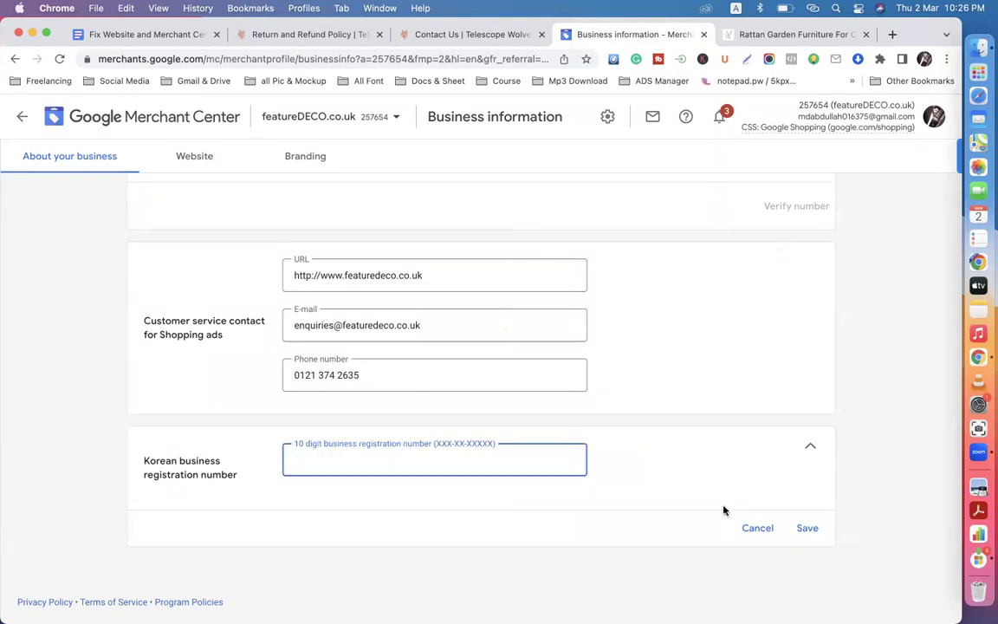
{"action": "left_click", "coordinate": [757, 528]}
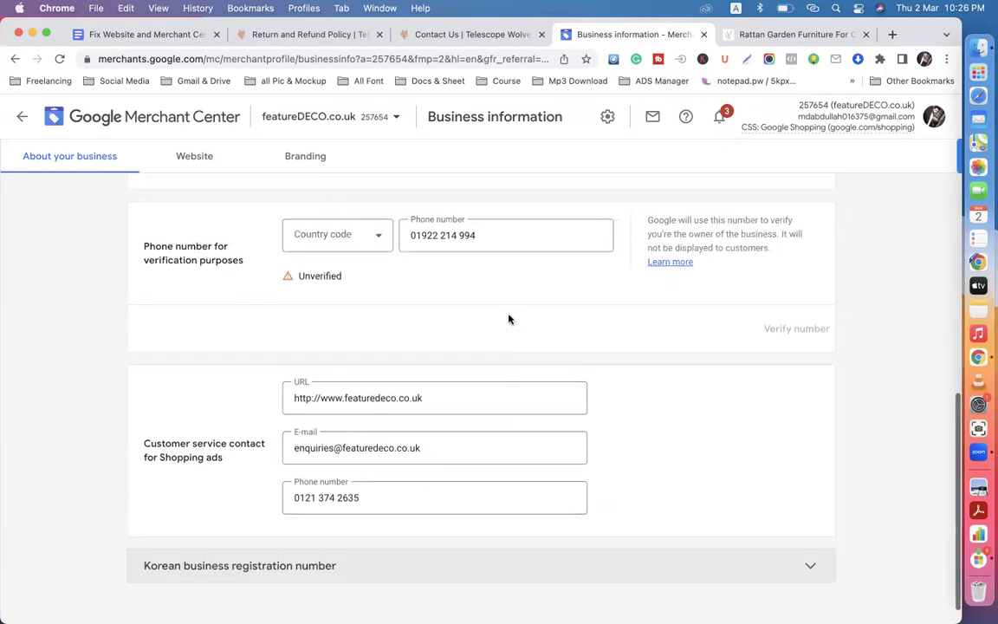
Recheck the business display name against the domain in the featureDECO website's address and its header logo
{"action": "scroll", "coordinate": [508, 319], "scroll_direction": "up", "scroll_amount": 10}
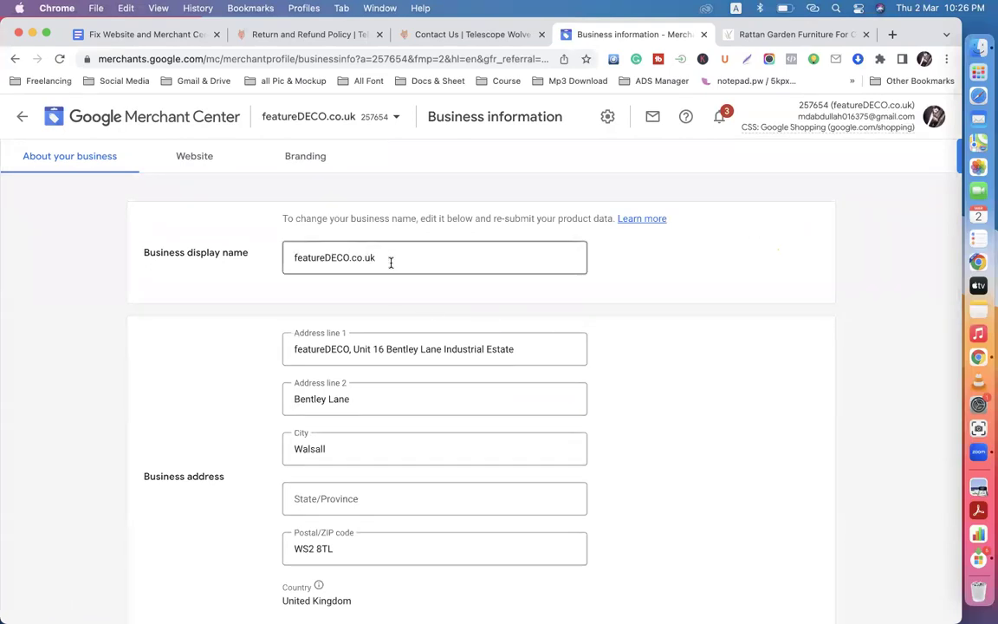
{"action": "left_click", "coordinate": [769, 35]}
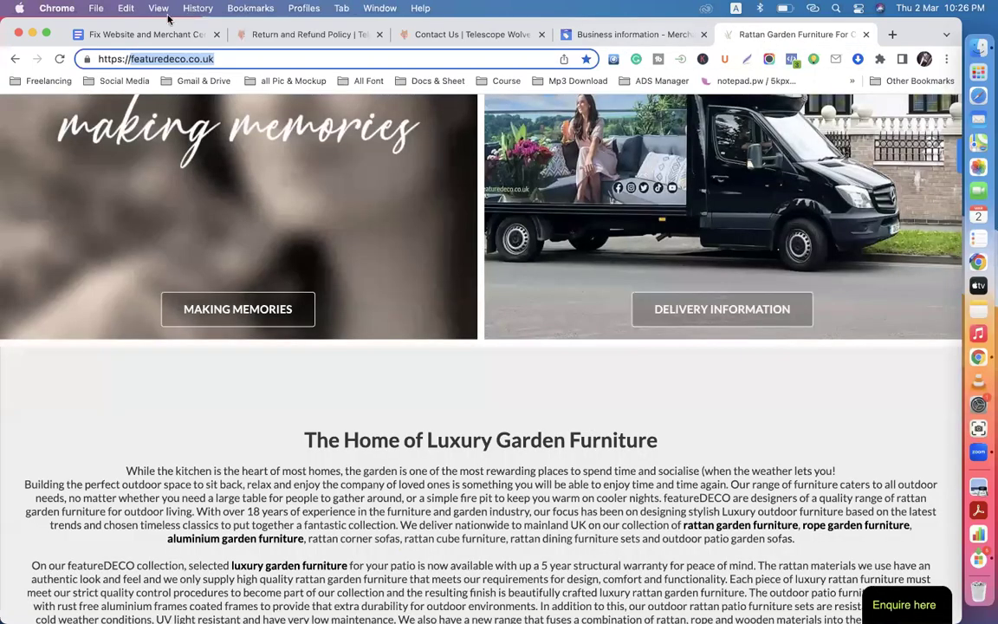
{"action": "left_click", "coordinate": [132, 59]}
{"action": "left_click_drag", "start_coordinate": [131, 59], "coordinate": [229, 52]}
{"action": "scroll", "coordinate": [202, 213], "scroll_direction": "up", "scroll_amount": 15}
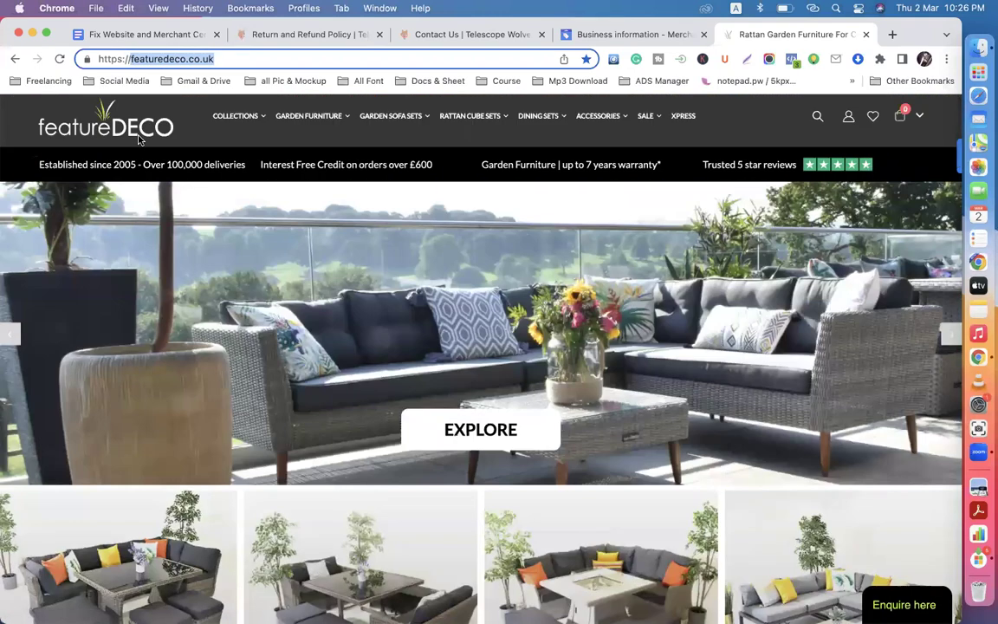
Add "(Optional)" after item 4, Product Identifiers, in the Merchant Center checklist document
{"action": "left_click", "coordinate": [137, 34]}
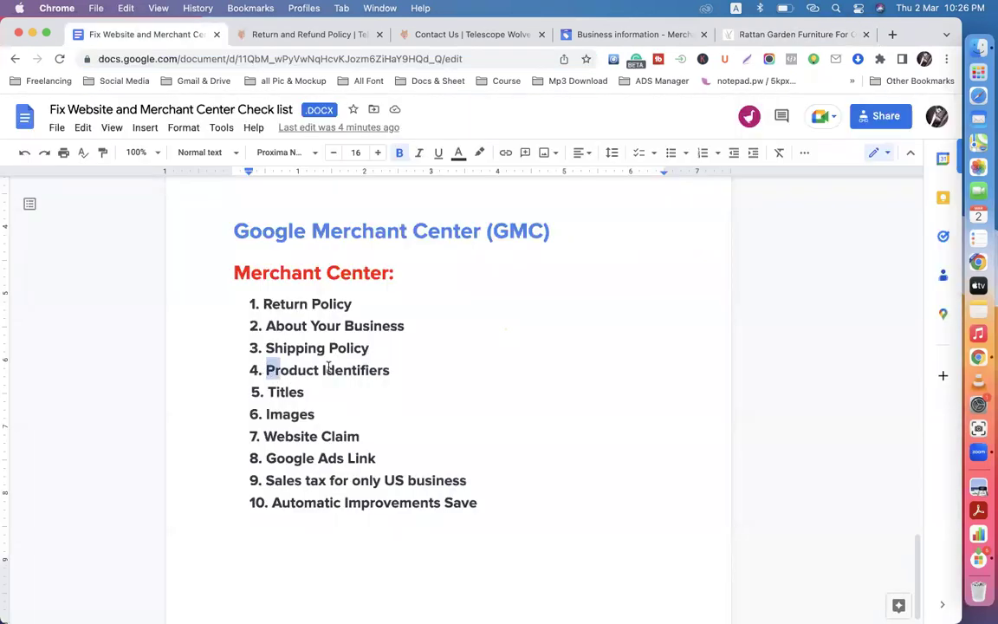
{"action": "left_click_drag", "start_coordinate": [265, 370], "coordinate": [390, 369]}
{"action": "left_click", "coordinate": [404, 367]}
{"action": "type", "text": "("}
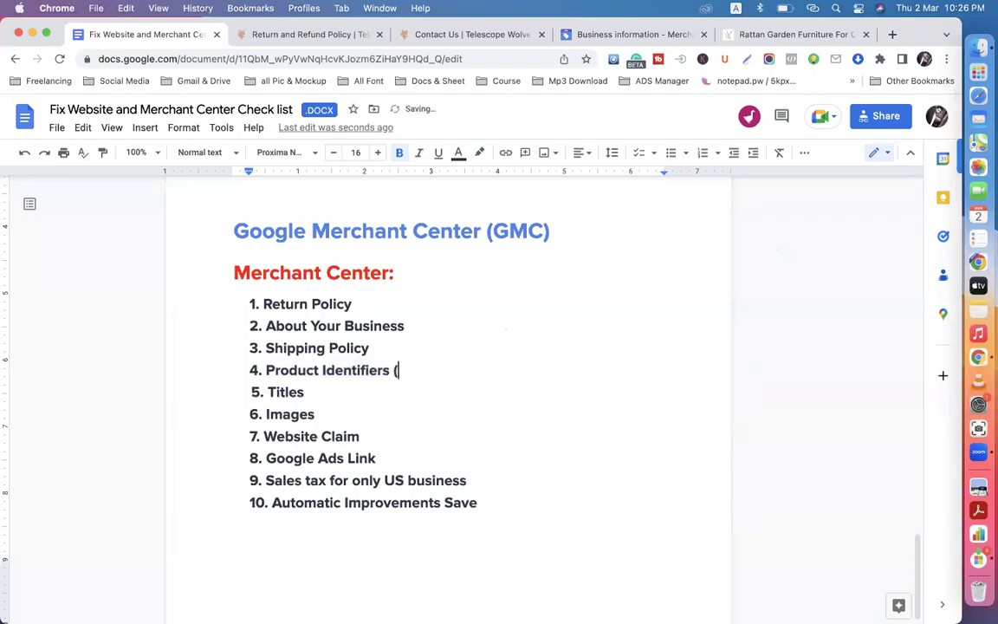
{"action": "type", "text": "Optiona"}
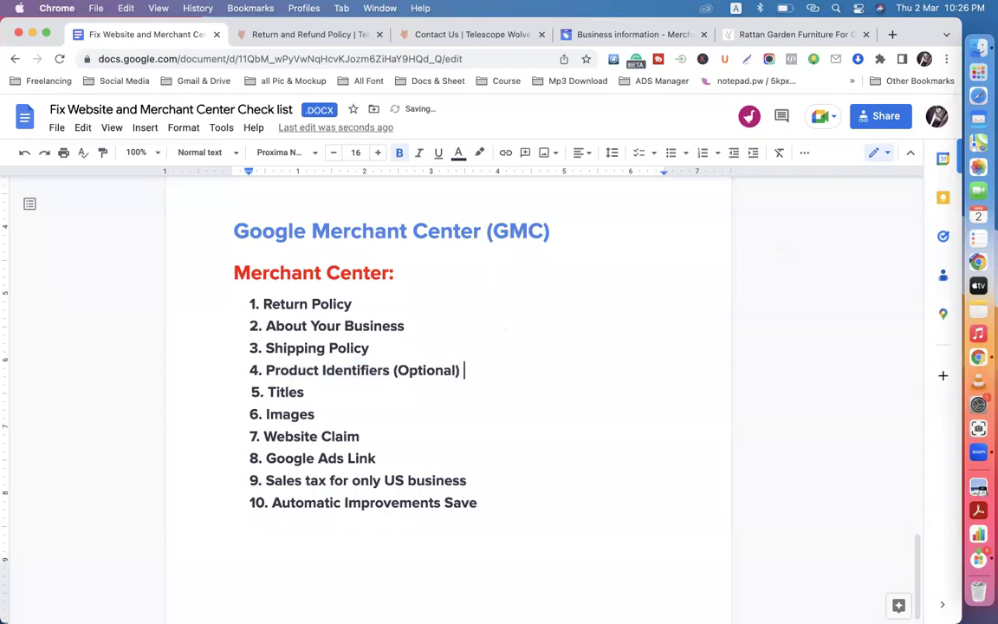
Append "Thakle better" to item 4, Product Identifiers (Optional), in the Merchant Center checklist
{"action": "type", "text": "l) Thakle better"}
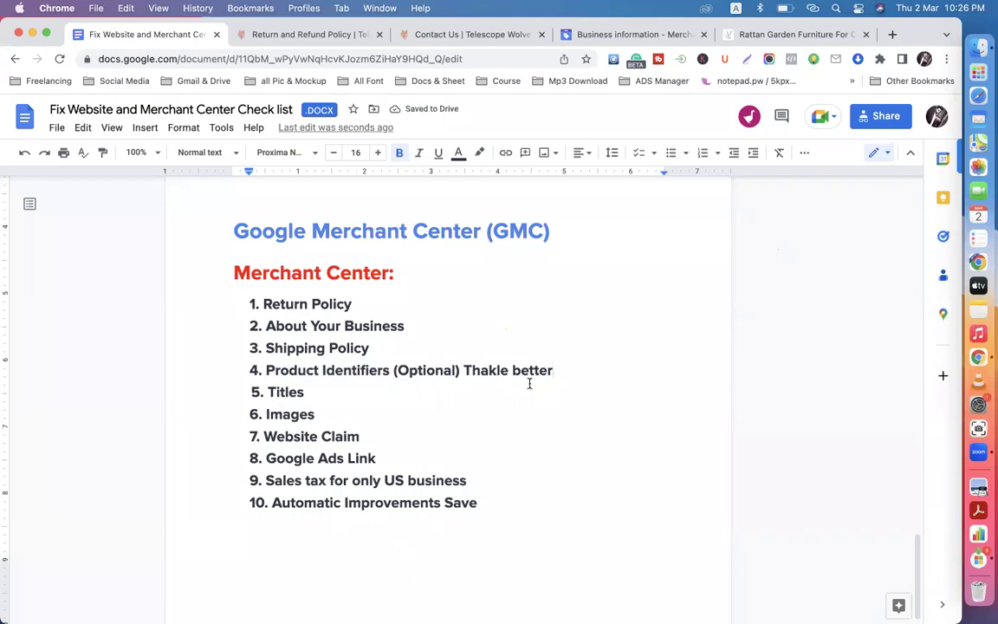
Open the Unistellar Backpack product page from the Telescope Wolves home page and examine its price, availability, shipping and description details
{"action": "left_click", "coordinate": [742, 36]}
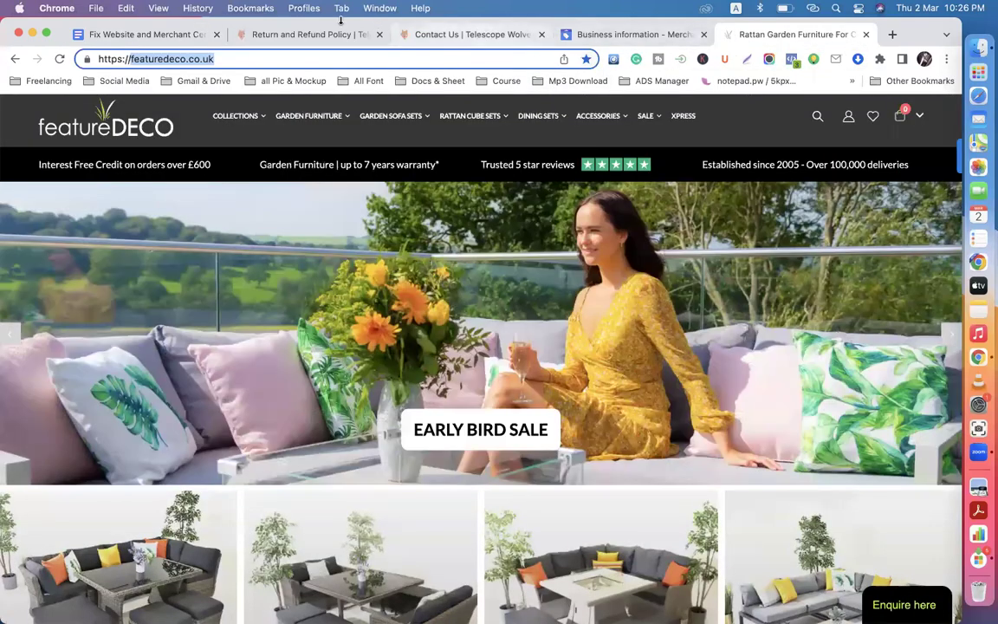
{"action": "left_click", "coordinate": [338, 34]}
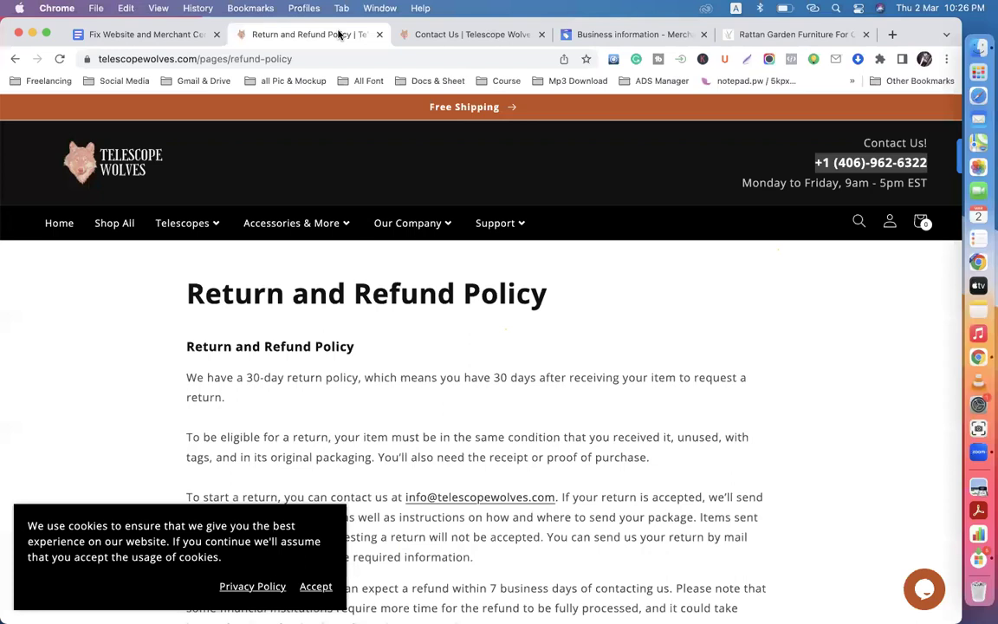
{"action": "left_click", "coordinate": [110, 168]}
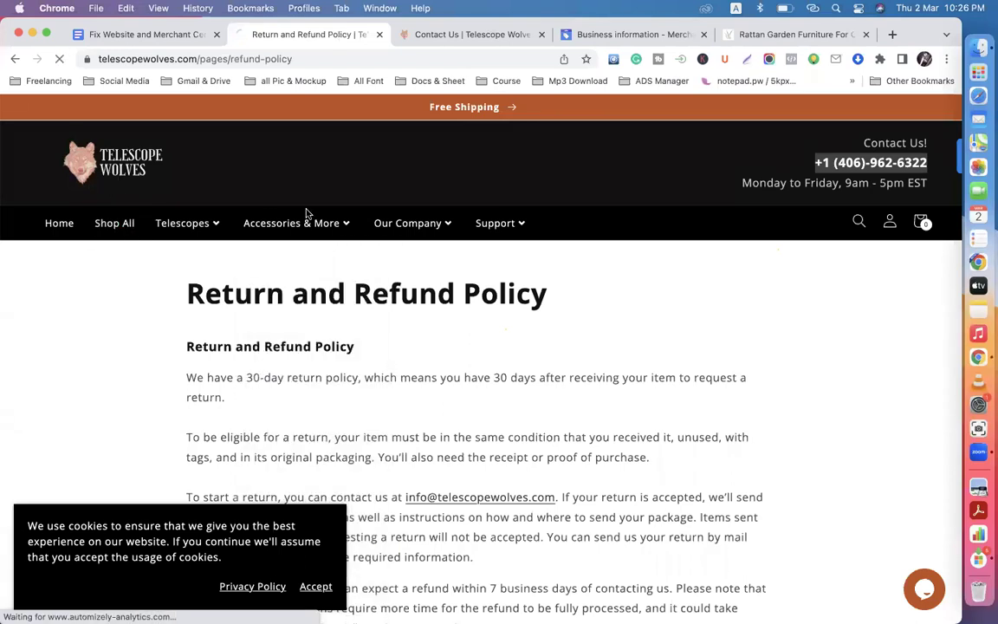
{"action": "scroll", "coordinate": [374, 356], "scroll_direction": "down", "scroll_amount": 6}
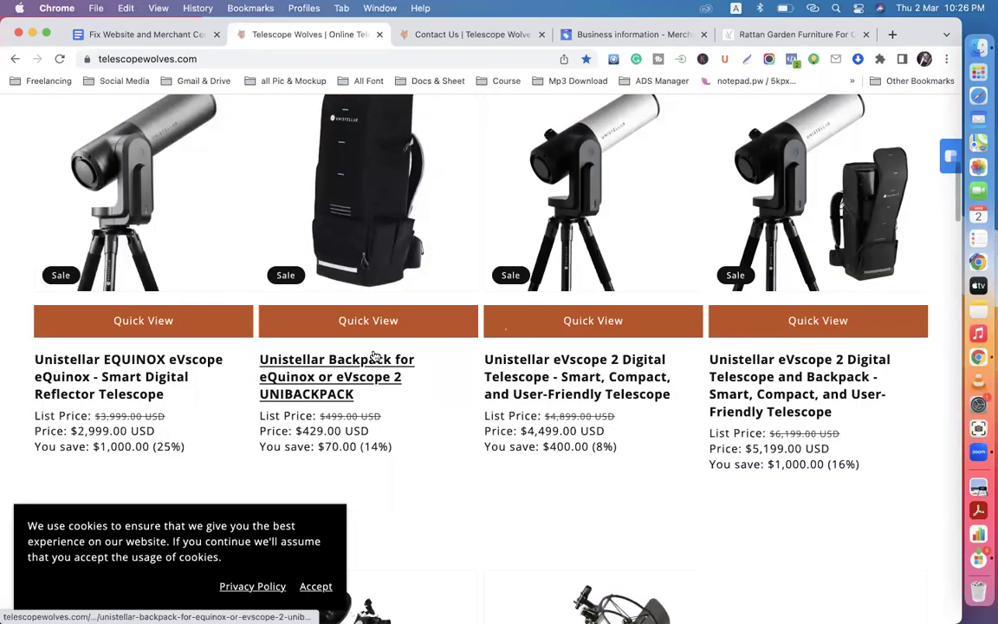
{"action": "left_click", "coordinate": [338, 386]}
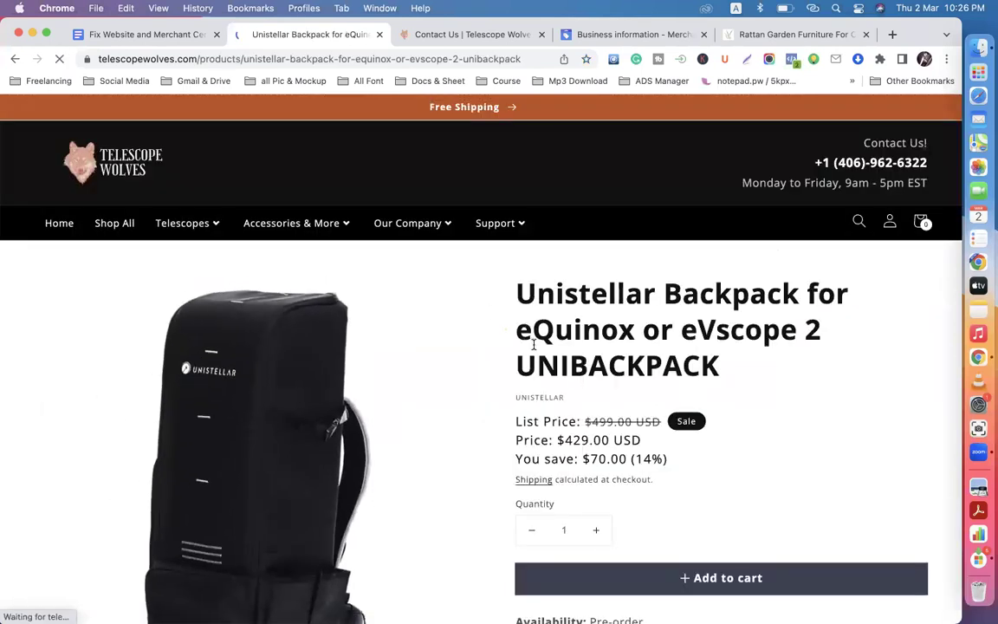
{"action": "scroll", "coordinate": [532, 342], "scroll_direction": "down", "scroll_amount": 2}
{"action": "scroll", "coordinate": [533, 346], "scroll_direction": "down", "scroll_amount": 3}
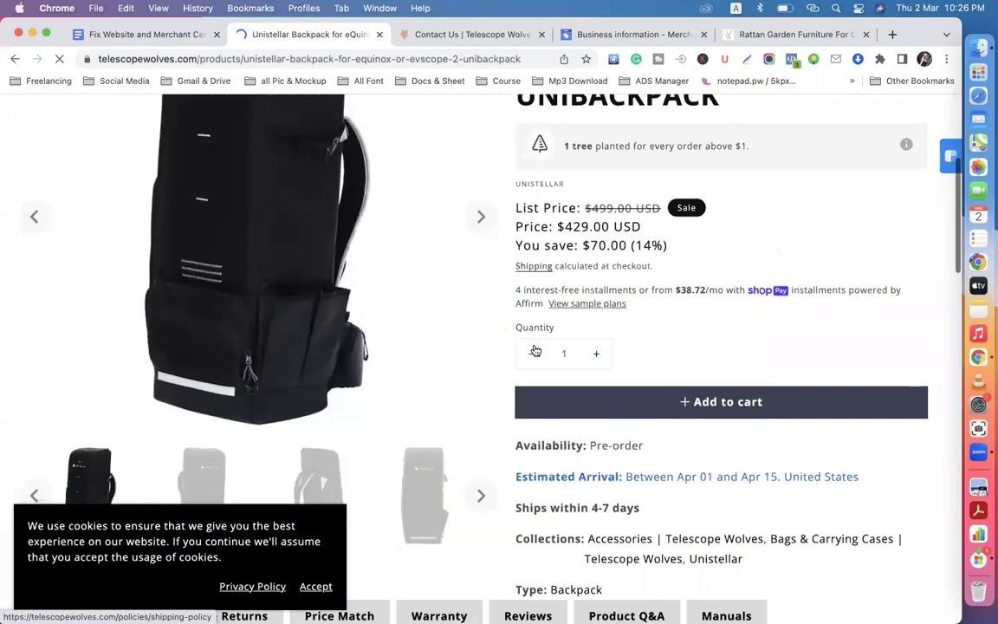
{"action": "scroll", "coordinate": [535, 350], "scroll_direction": "down", "scroll_amount": 2}
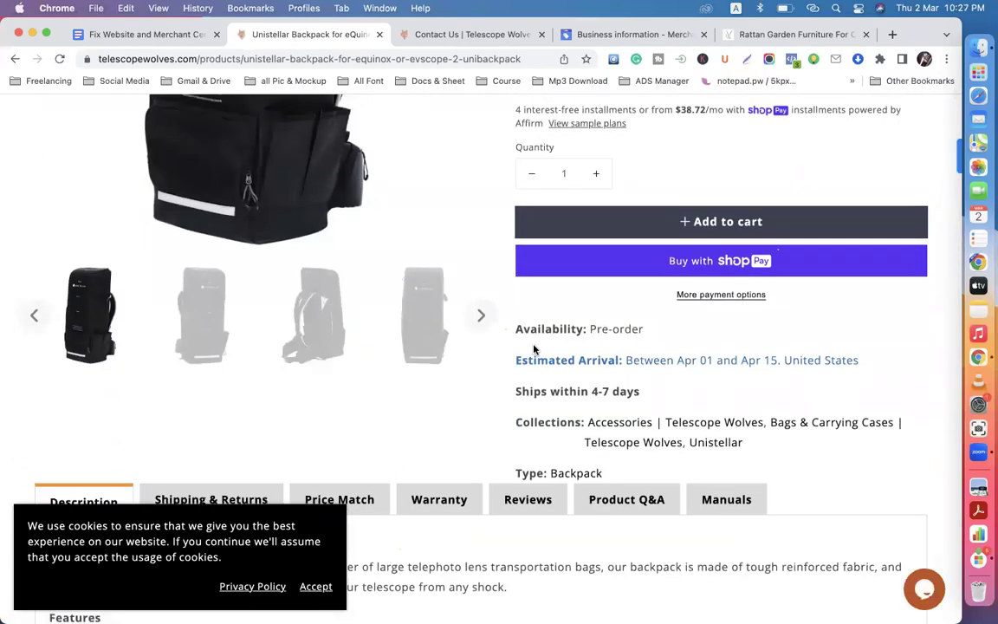
{"action": "scroll", "coordinate": [533, 349], "scroll_direction": "down", "scroll_amount": 2}
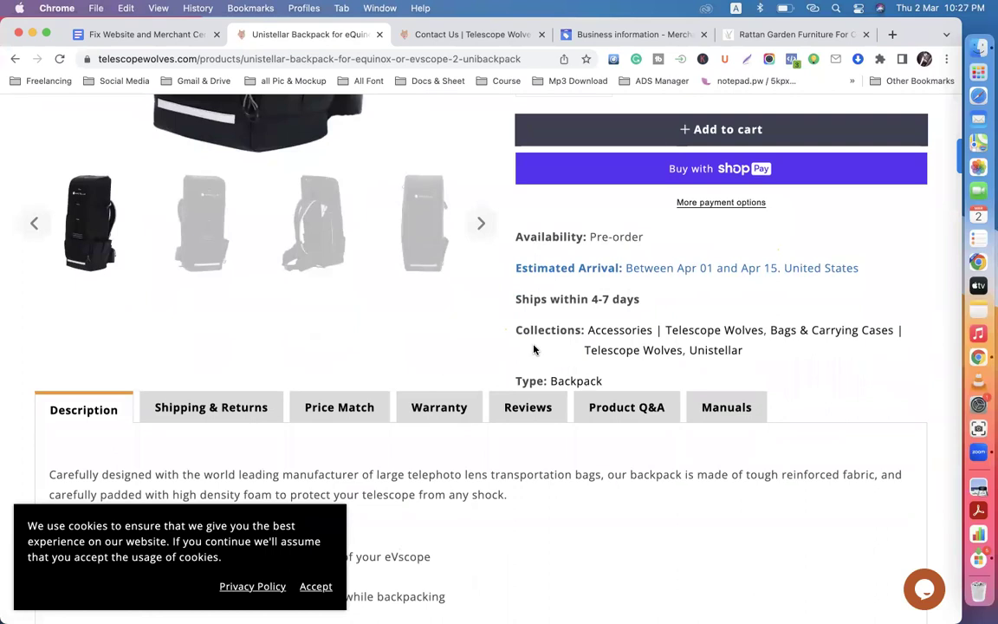
{"action": "scroll", "coordinate": [534, 350], "scroll_direction": "up", "scroll_amount": 6}
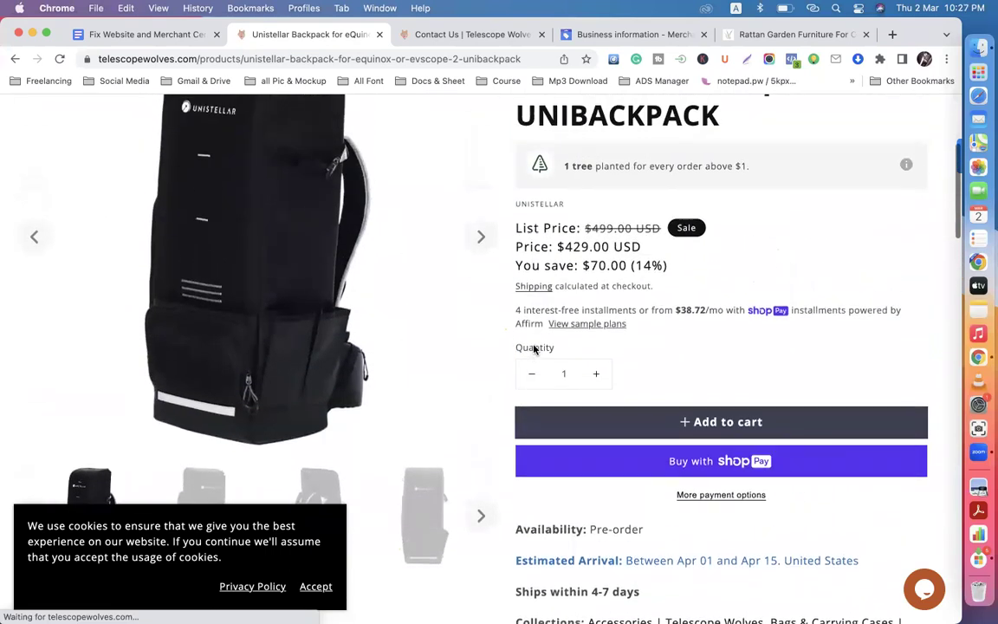
Check item 5, Titles, of the checklist against the Unistellar Backpack's product title and description on the Telescope Wolves site
{"action": "left_click", "coordinate": [137, 35]}
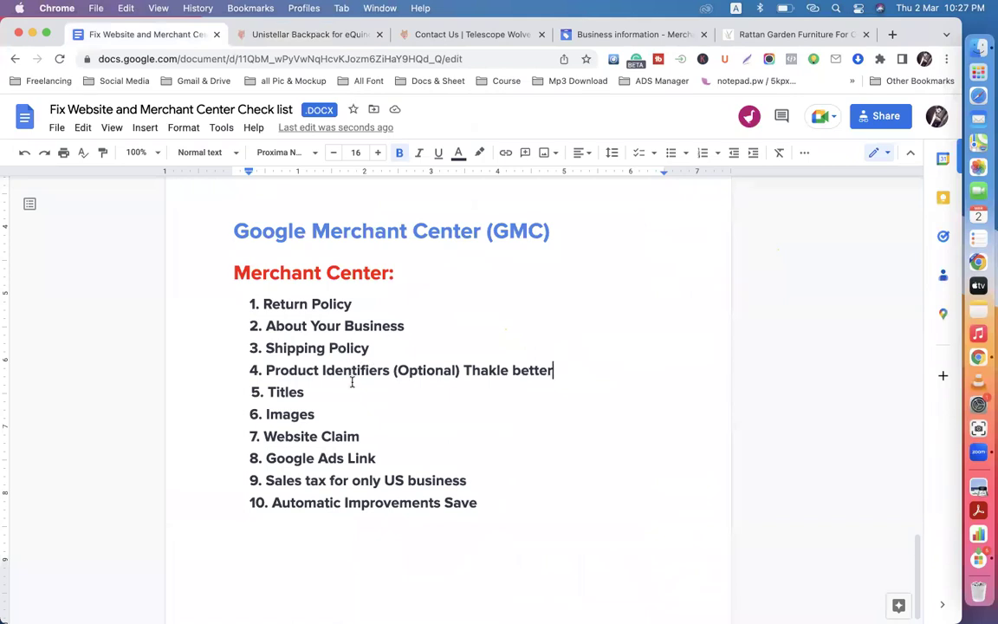
{"action": "left_click_drag", "start_coordinate": [309, 392], "coordinate": [267, 392]}
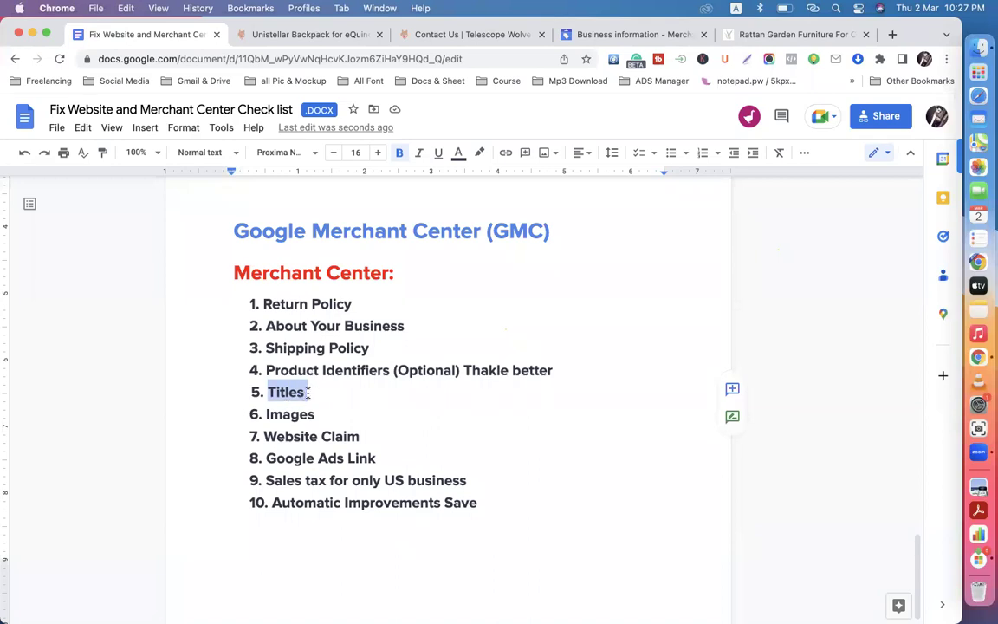
{"action": "left_click", "coordinate": [309, 393]}
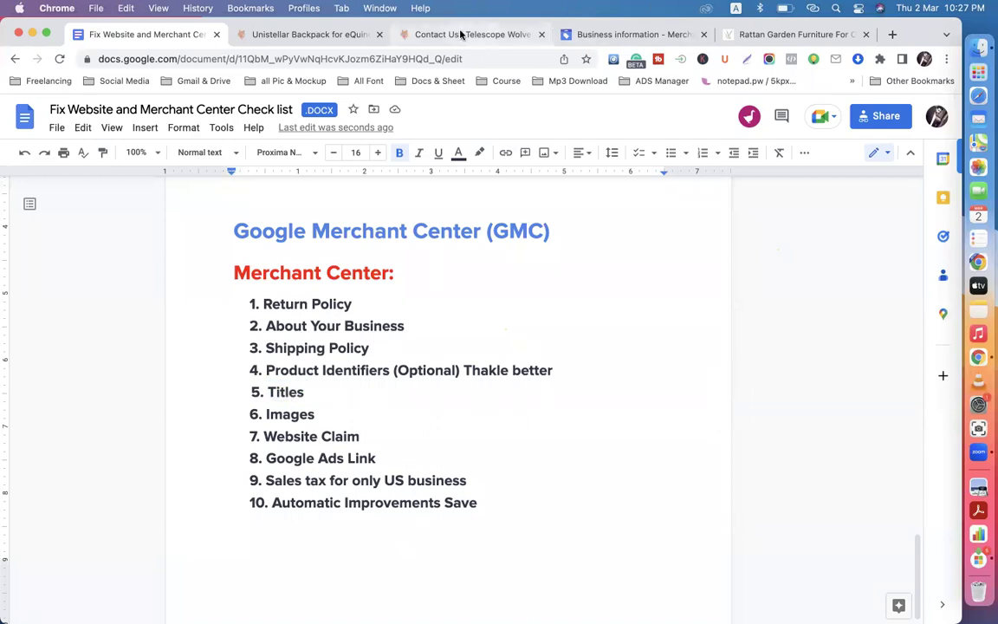
{"action": "left_click", "coordinate": [337, 33]}
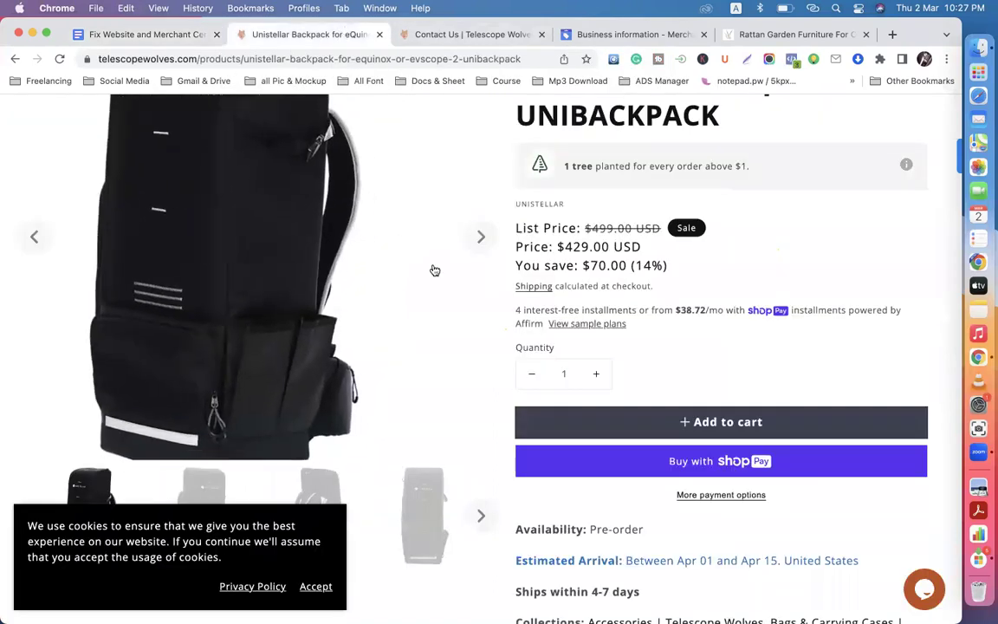
{"action": "scroll", "coordinate": [602, 221], "scroll_direction": "up", "scroll_amount": 5}
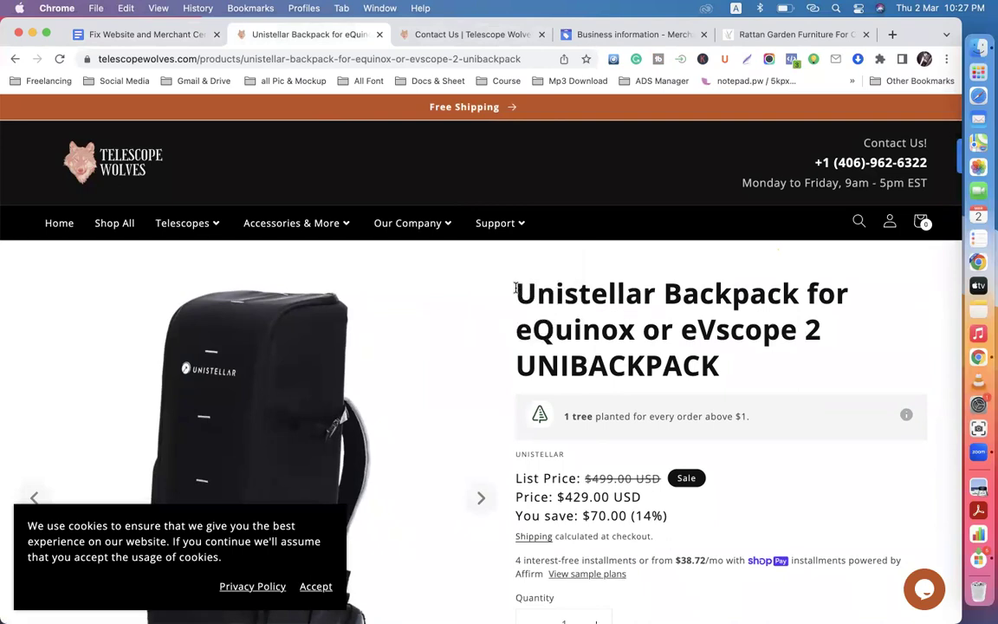
{"action": "left_click_drag", "start_coordinate": [516, 287], "coordinate": [730, 351]}
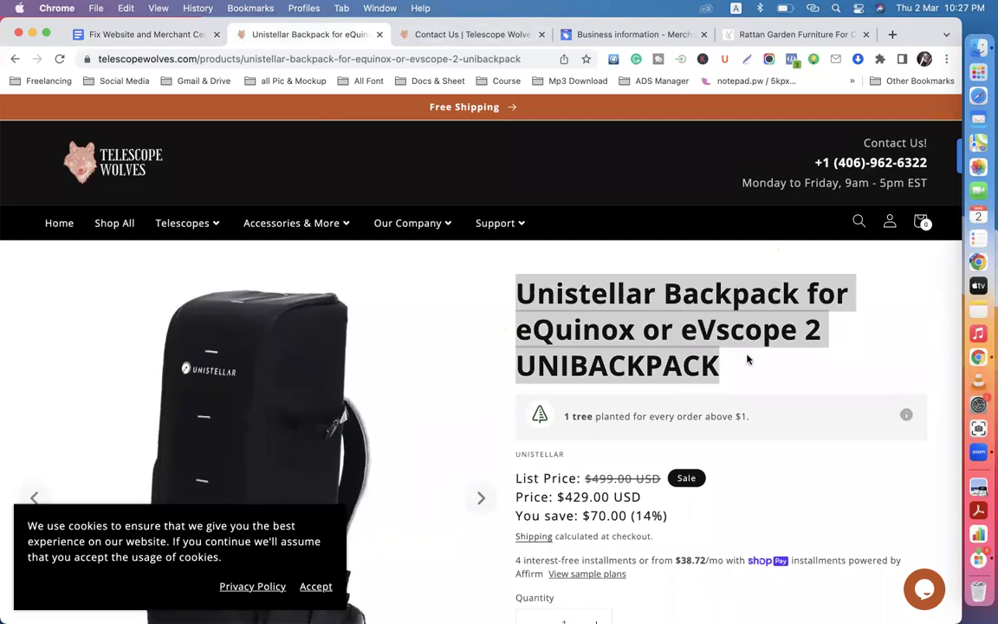
{"action": "left_click", "coordinate": [730, 372]}
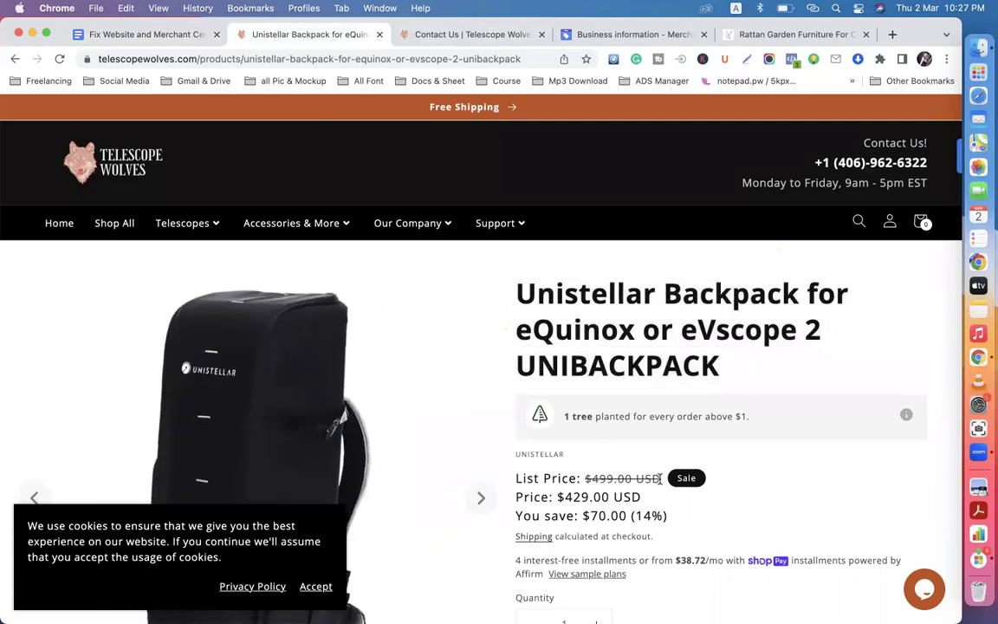
{"action": "scroll", "coordinate": [660, 481], "scroll_direction": "down", "scroll_amount": 10}
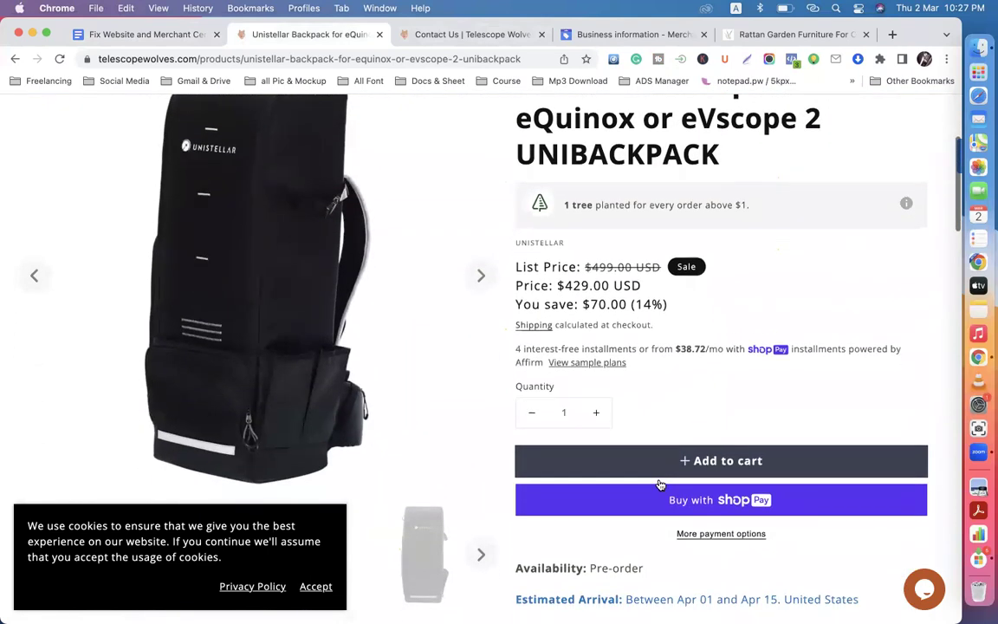
{"action": "scroll", "coordinate": [660, 485], "scroll_direction": "down", "scroll_amount": 8}
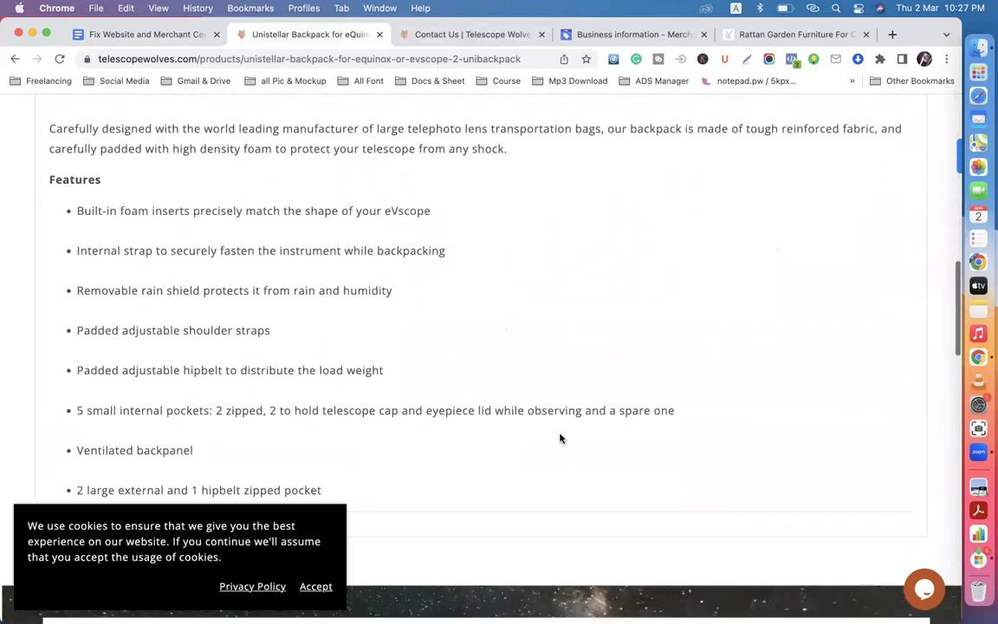
Go over item 6, Images, in the checklist and check the website's verification and claim status in Merchant Center's business information
{"action": "left_click", "coordinate": [134, 35]}
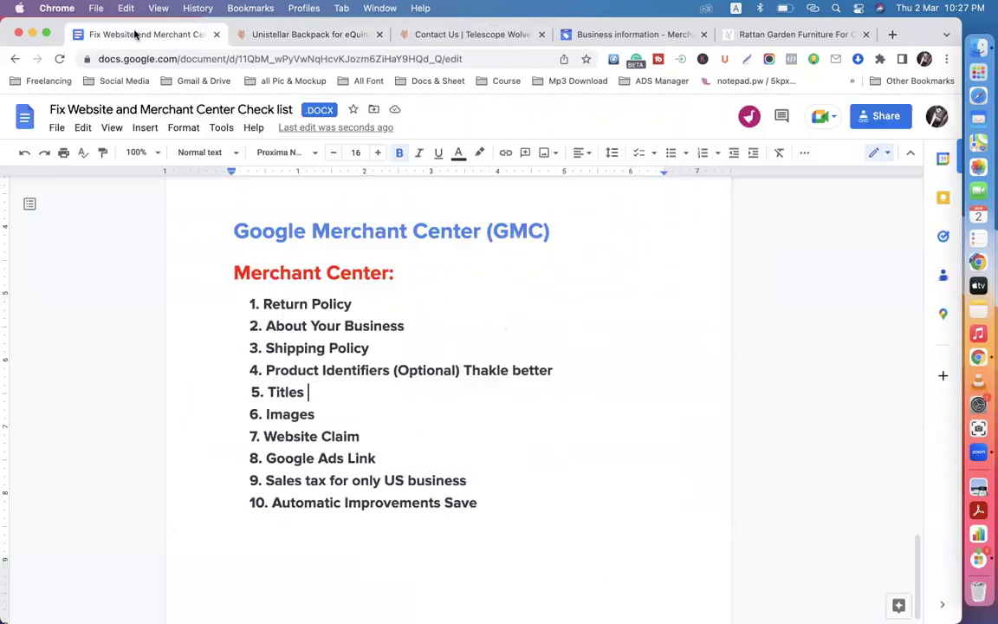
{"action": "left_click_drag", "start_coordinate": [315, 414], "coordinate": [268, 416]}
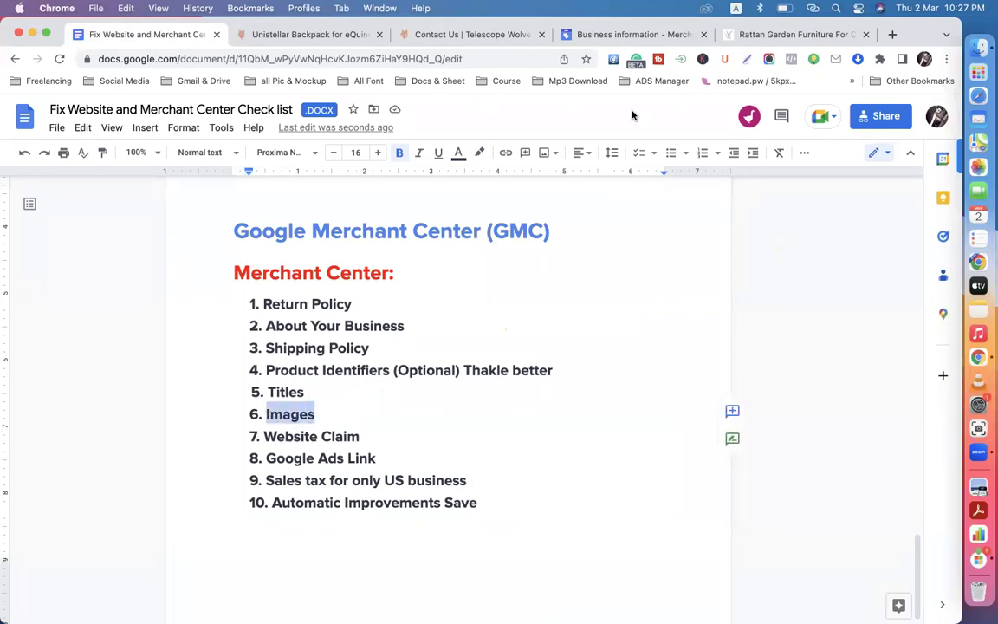
{"action": "left_click", "coordinate": [627, 33]}
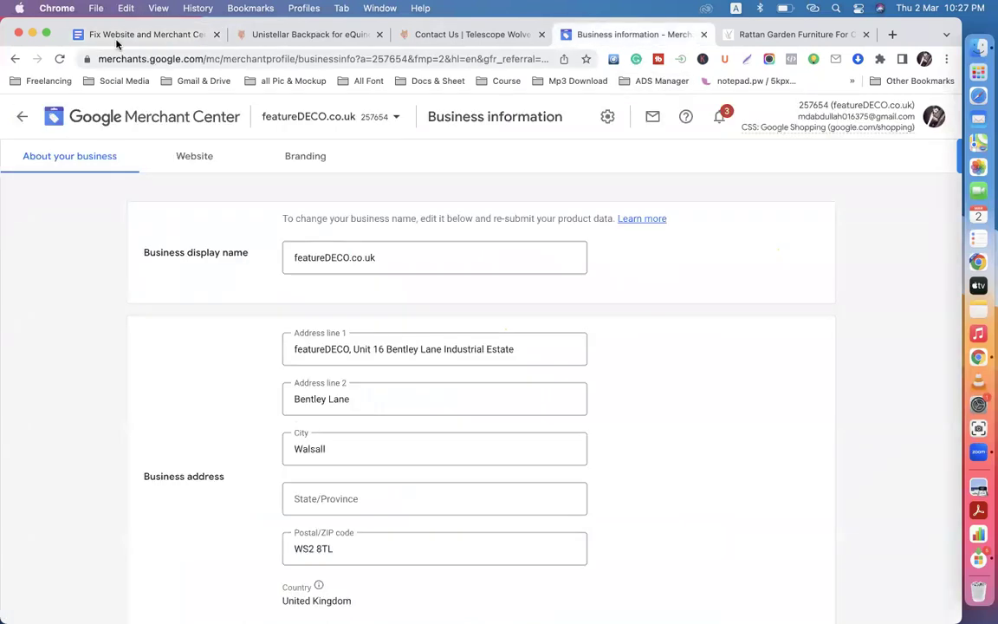
{"action": "left_click", "coordinate": [114, 34]}
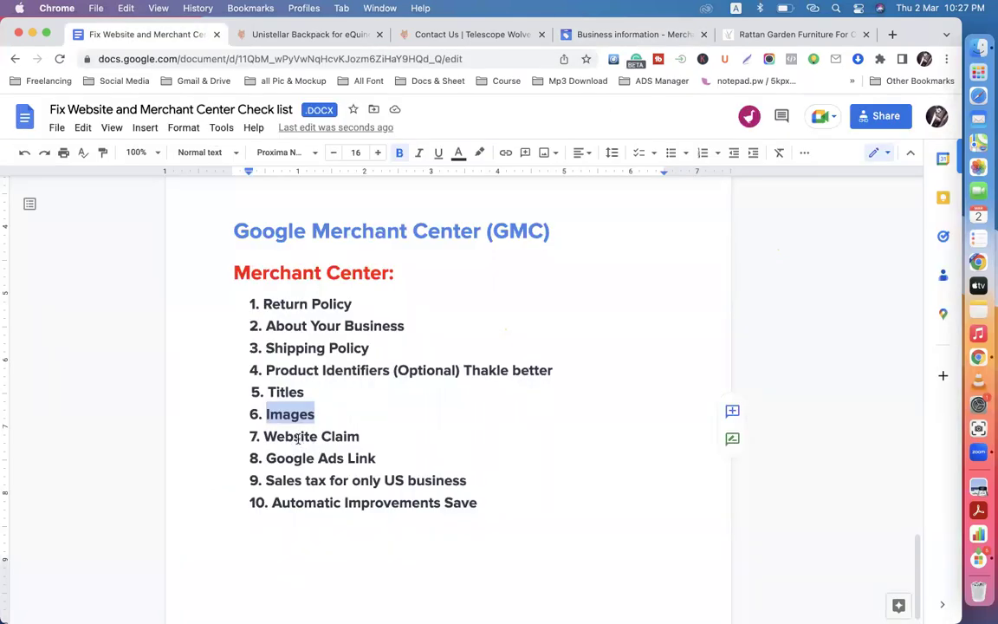
{"action": "left_click", "coordinate": [596, 34]}
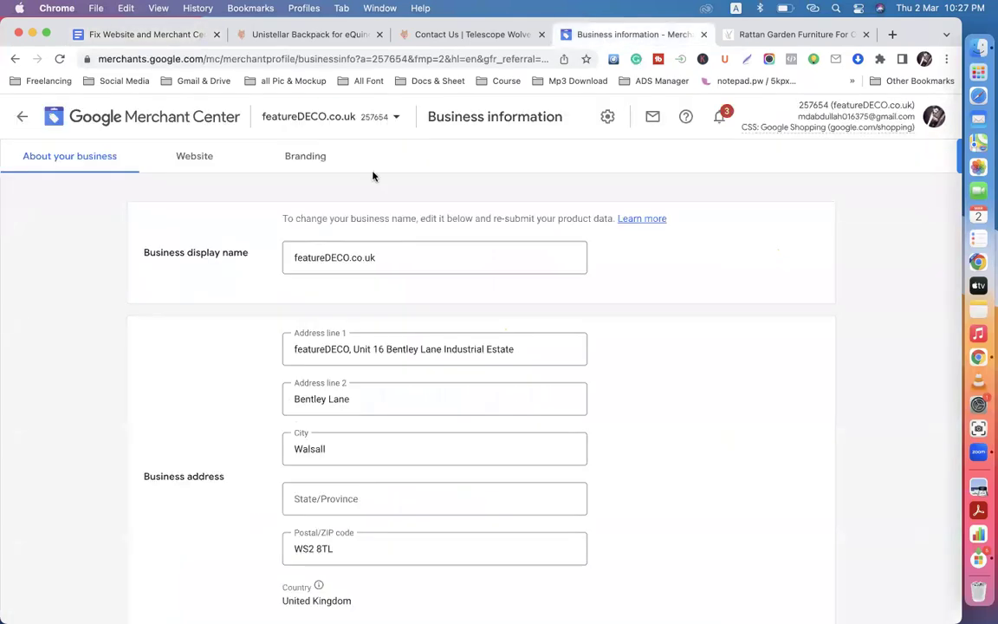
{"action": "left_click", "coordinate": [194, 155]}
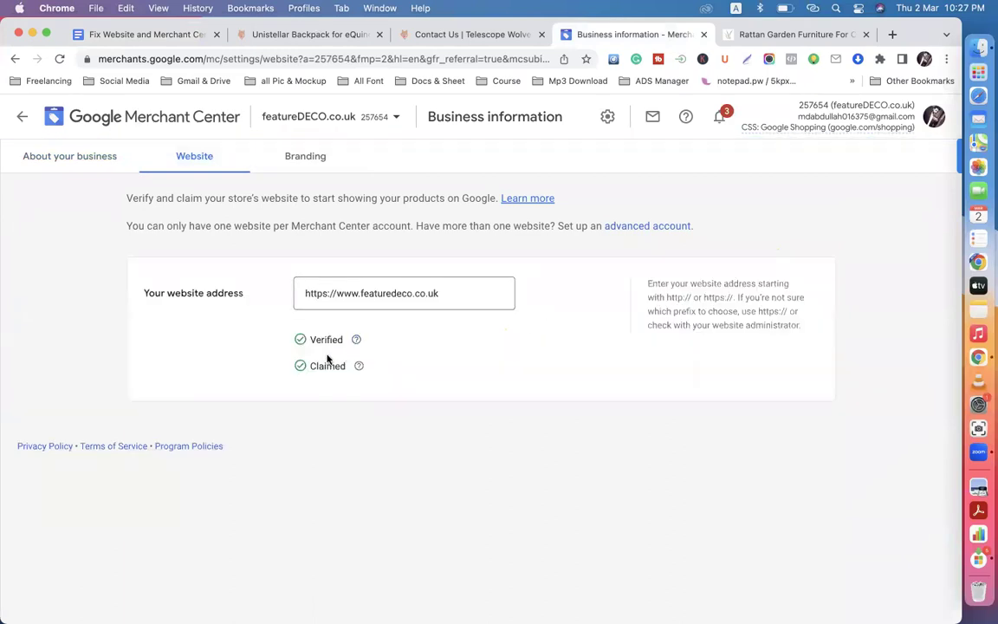
Append "kora thakle better.... korben" to item 8, Google Ads Link, in the Merchant Center checklist
{"action": "left_click", "coordinate": [141, 34]}
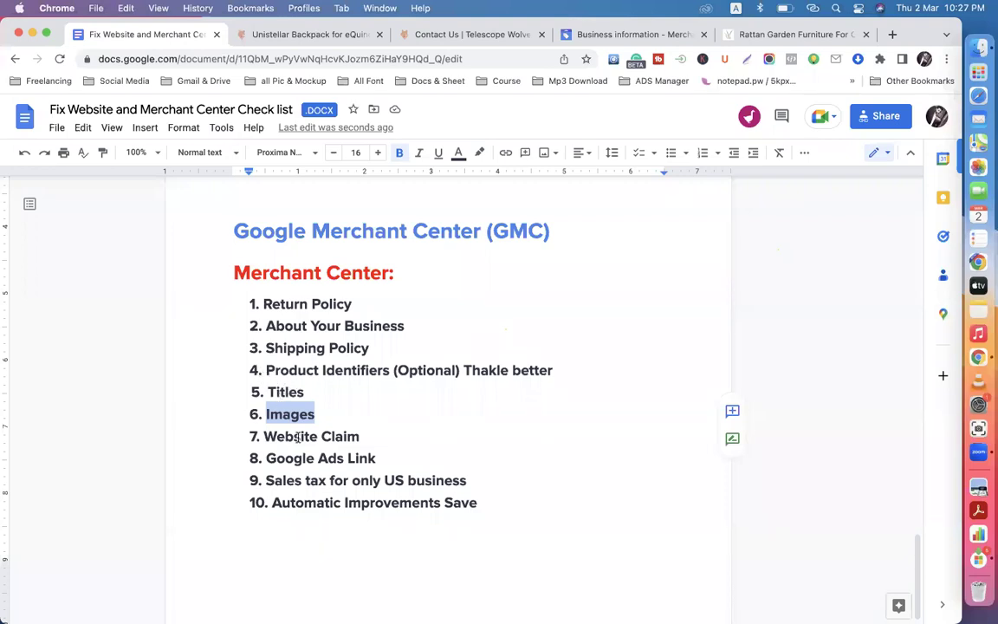
{"action": "left_click", "coordinate": [376, 458]}
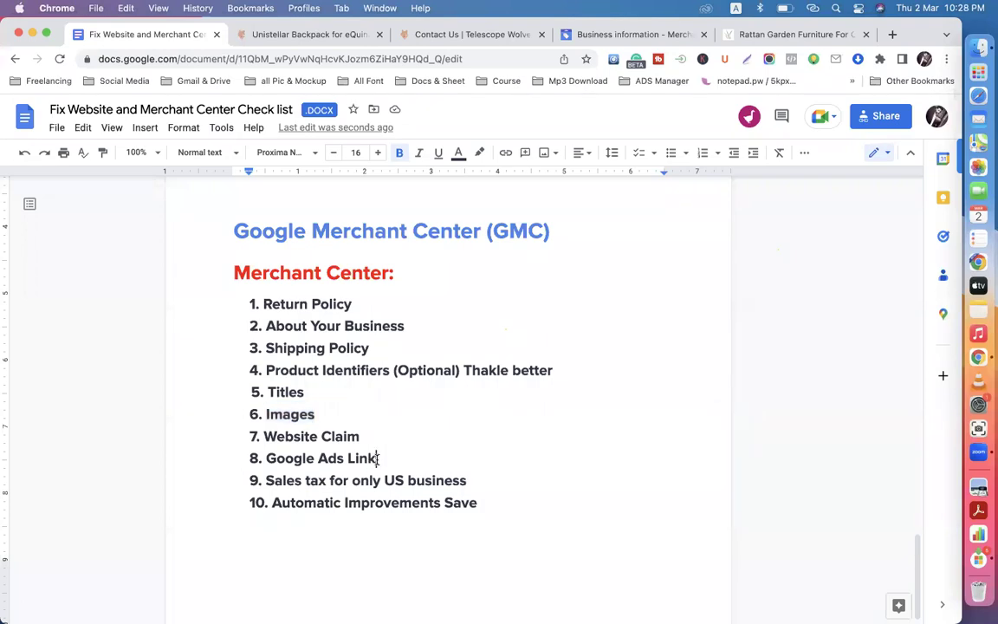
{"action": "type", "text": "kora thakle better"}
{"action": "scroll", "coordinate": [508, 472], "scroll_direction": "down", "scroll_amount": 1}
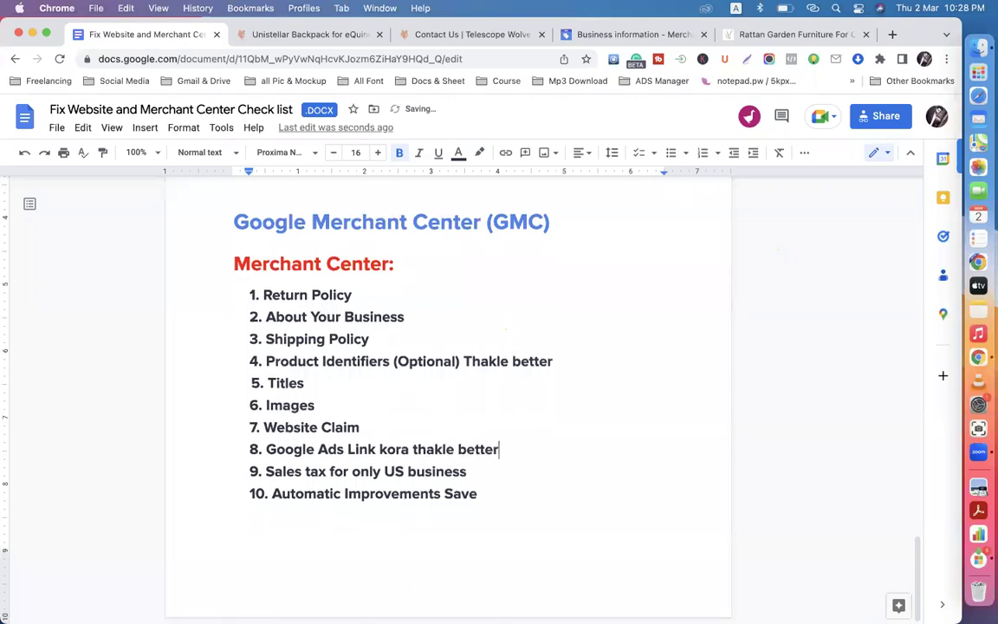
{"action": "type", "text": "r"}
{"action": "type", "text": " korbe"}
{"action": "key", "text": "Left"}
{"action": "type", "text": "...."}
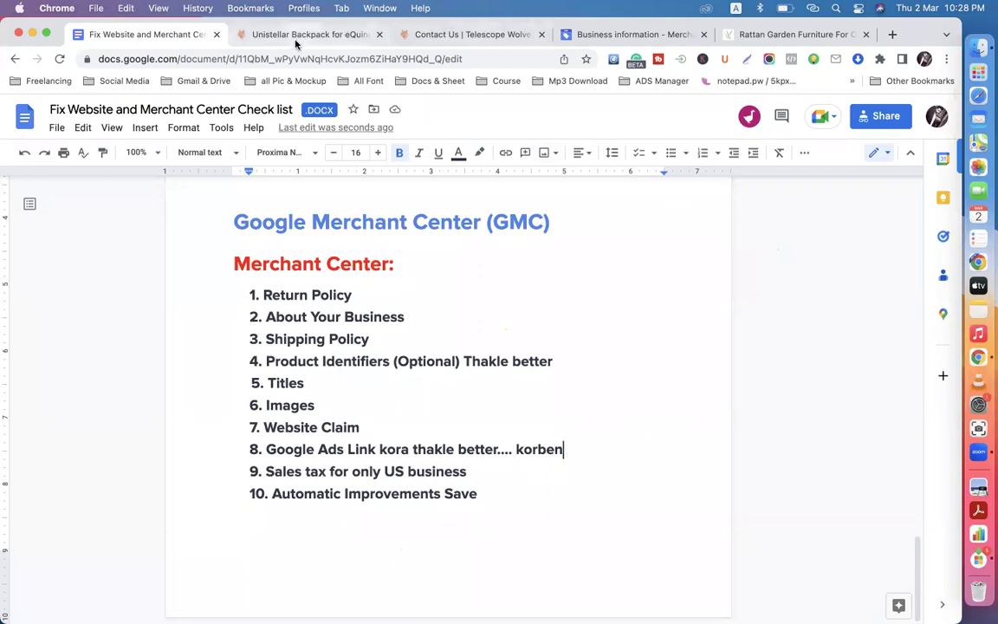
Review the sales tax setup options and tax categories in Merchant Center, and return to the checklist document
{"action": "left_click", "coordinate": [265, 35]}
{"action": "key", "text": "super+r"}
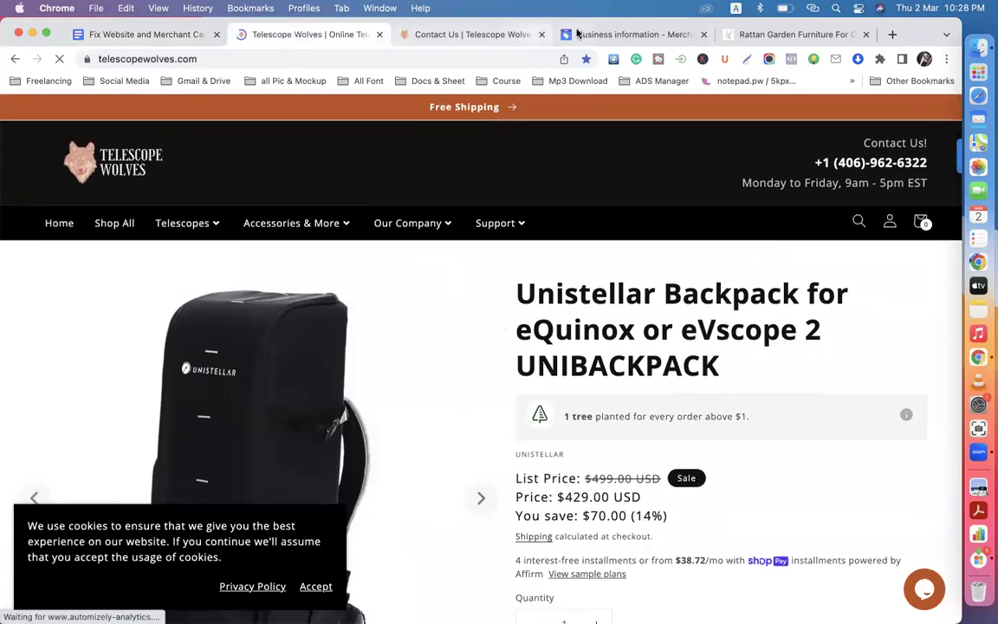
{"action": "left_click", "coordinate": [628, 35]}
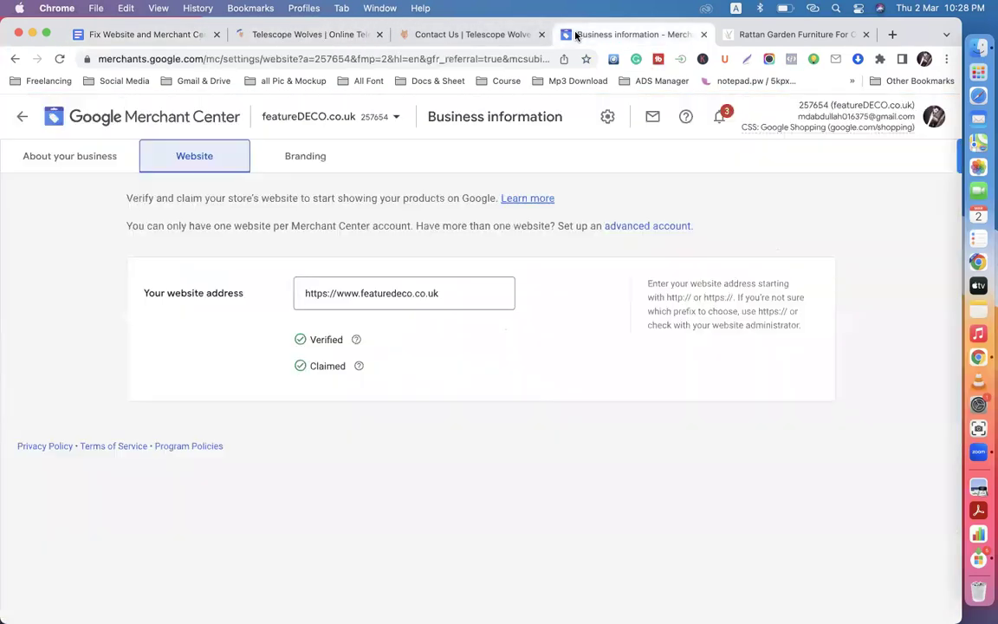
{"action": "left_click", "coordinate": [605, 121]}
{"action": "left_click", "coordinate": [496, 241]}
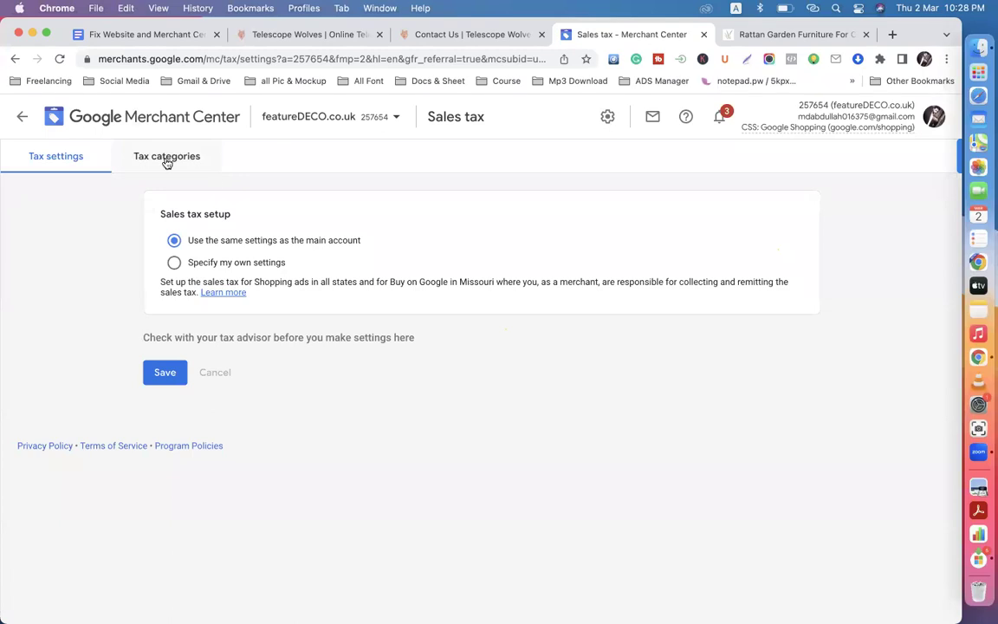
{"action": "left_click", "coordinate": [167, 158]}
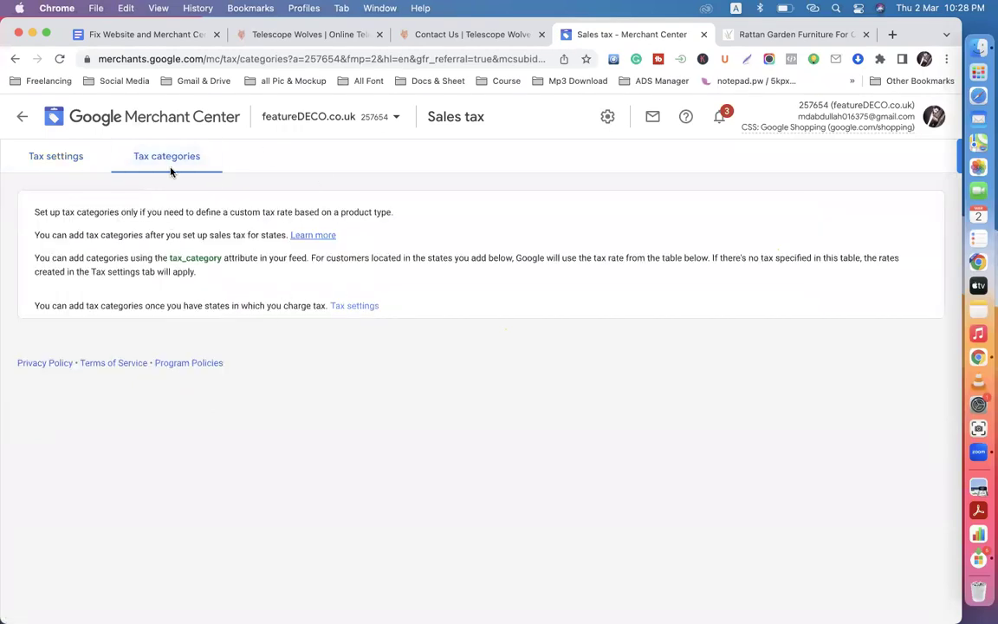
{"action": "left_click", "coordinate": [71, 154]}
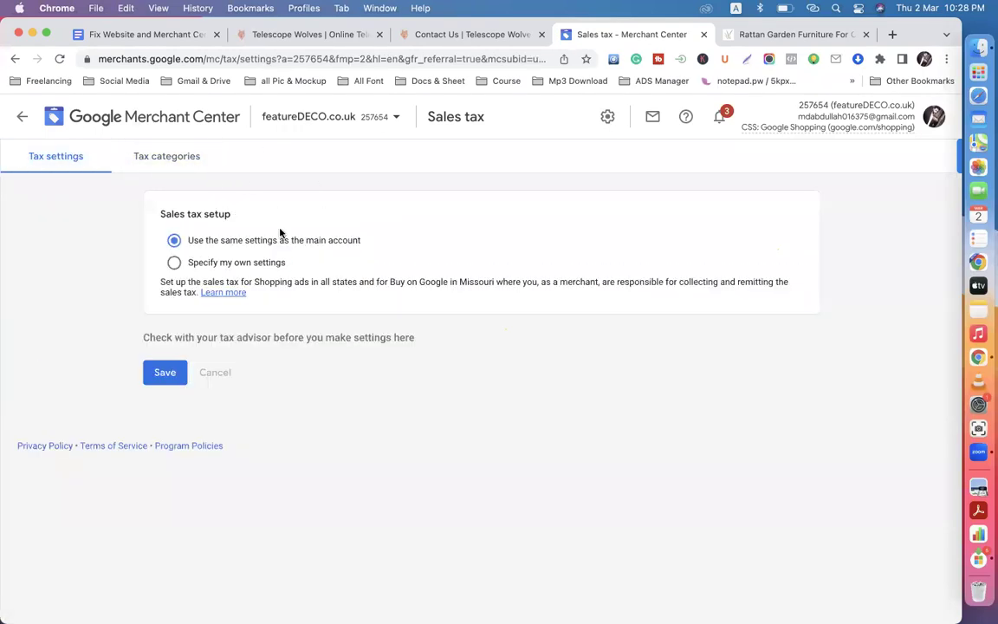
{"action": "left_click", "coordinate": [117, 35]}
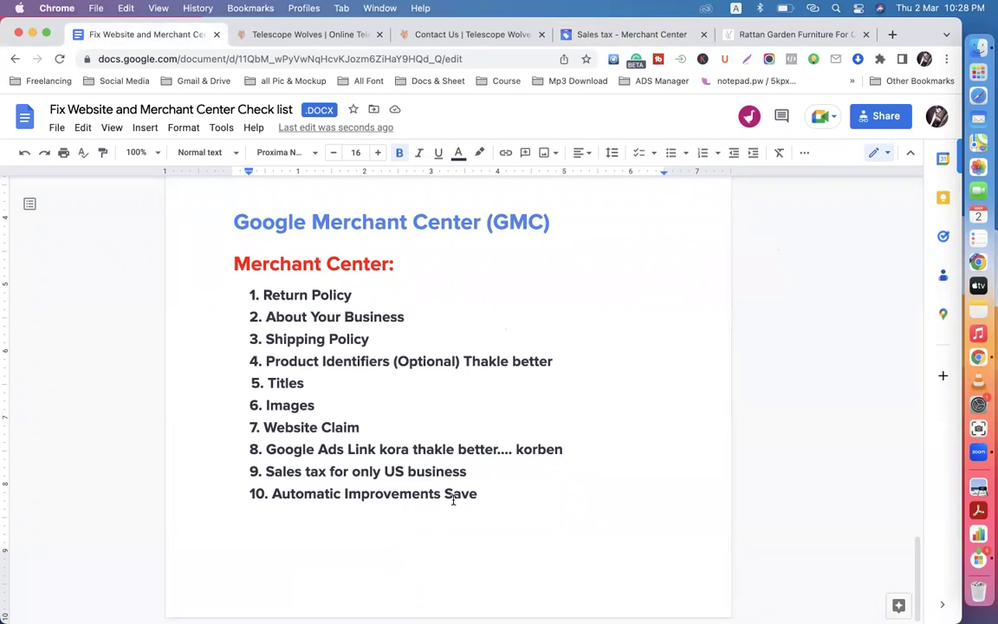
Review the automatic updates and automatic image improvements options in Merchant Center, leaving both without saving changes
{"action": "left_click", "coordinate": [589, 34]}
{"action": "left_click", "coordinate": [606, 119]}
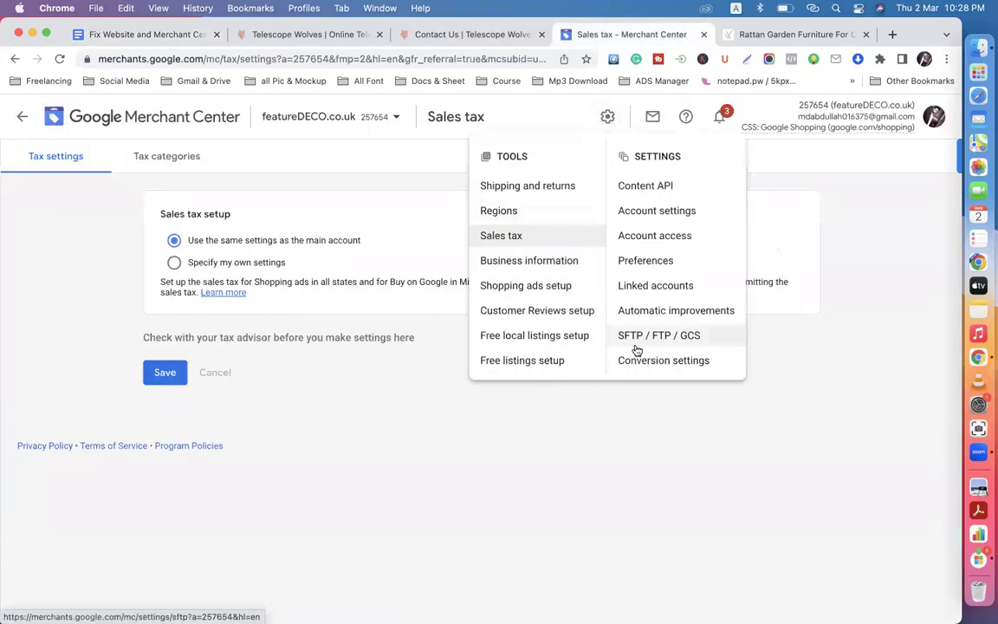
{"action": "left_click", "coordinate": [647, 312]}
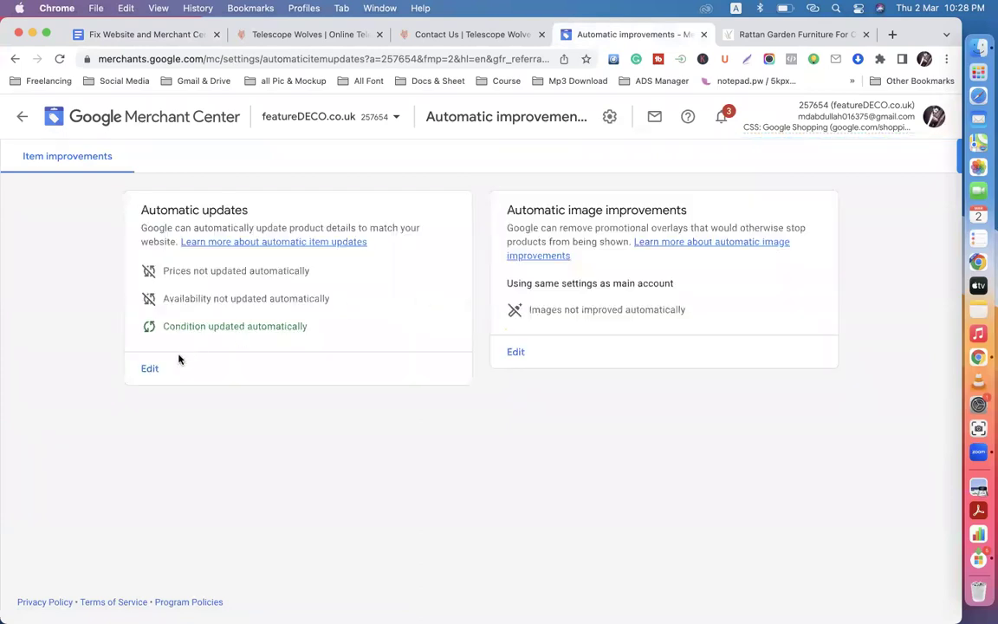
{"action": "left_click", "coordinate": [148, 369]}
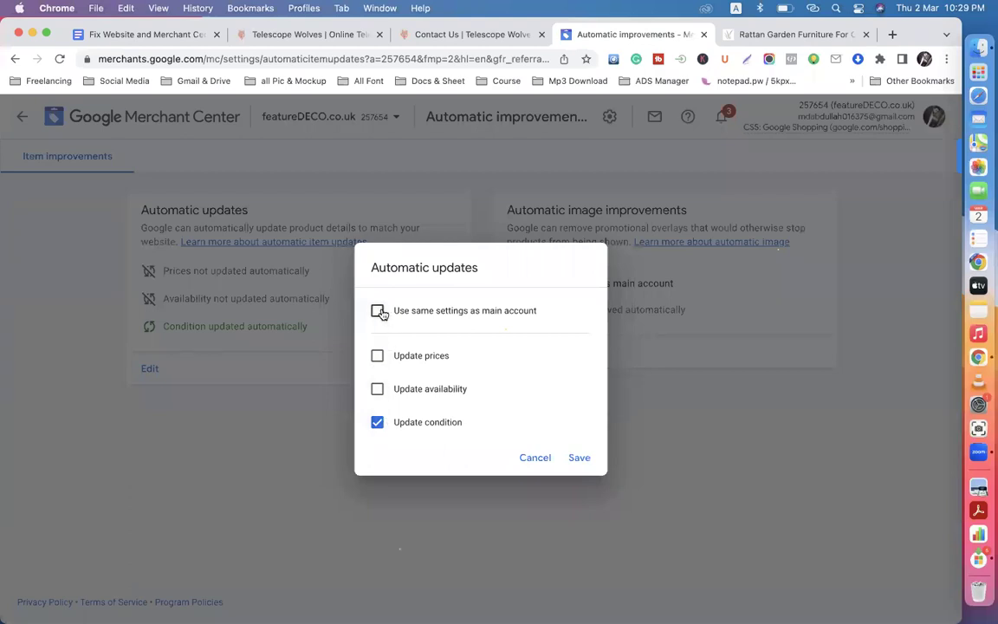
{"action": "left_click", "coordinate": [518, 461]}
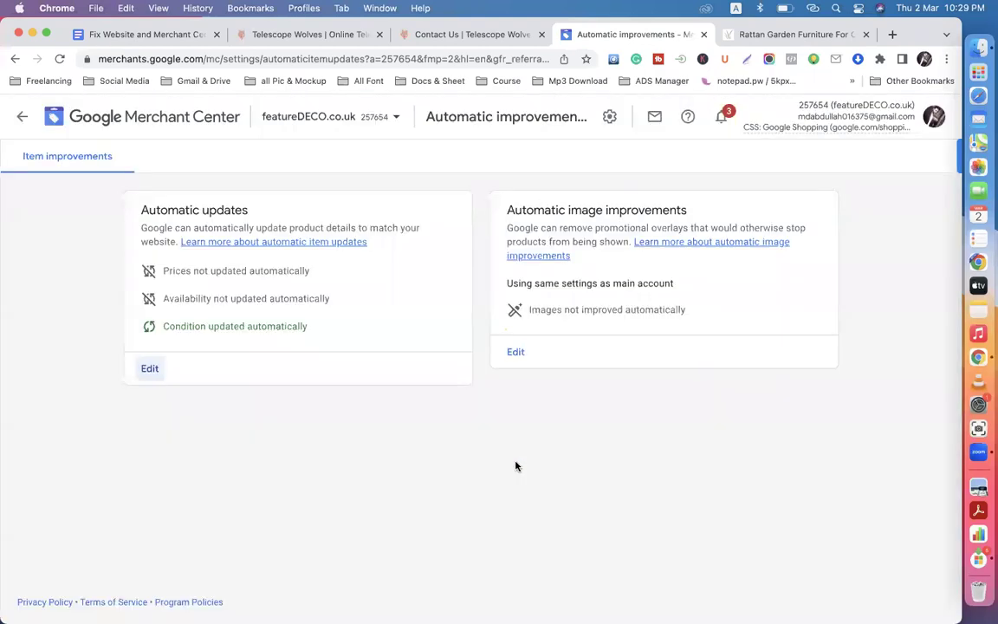
{"action": "left_click", "coordinate": [521, 349]}
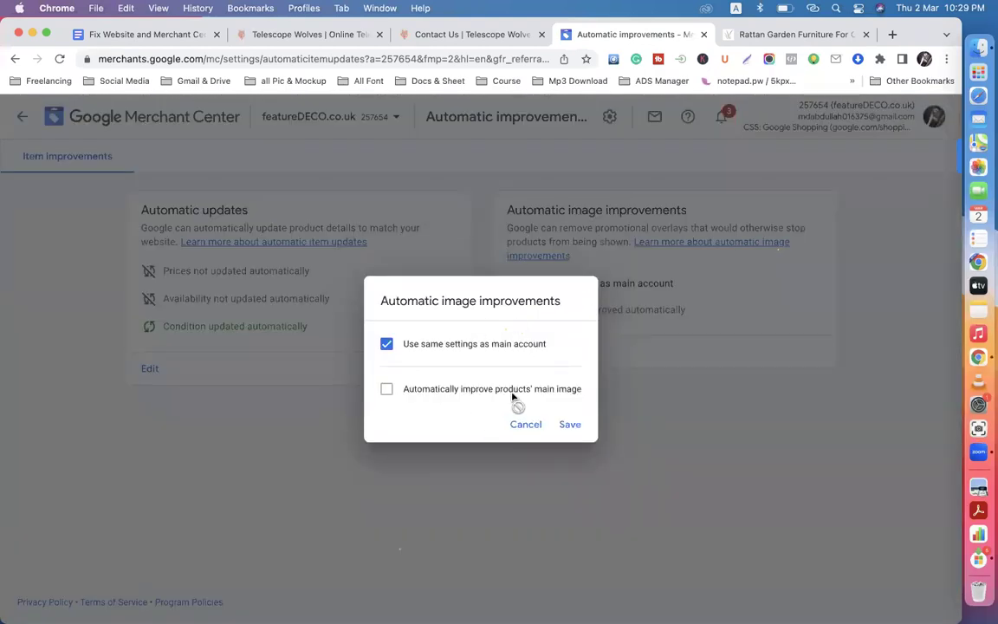
{"action": "left_click", "coordinate": [528, 424]}
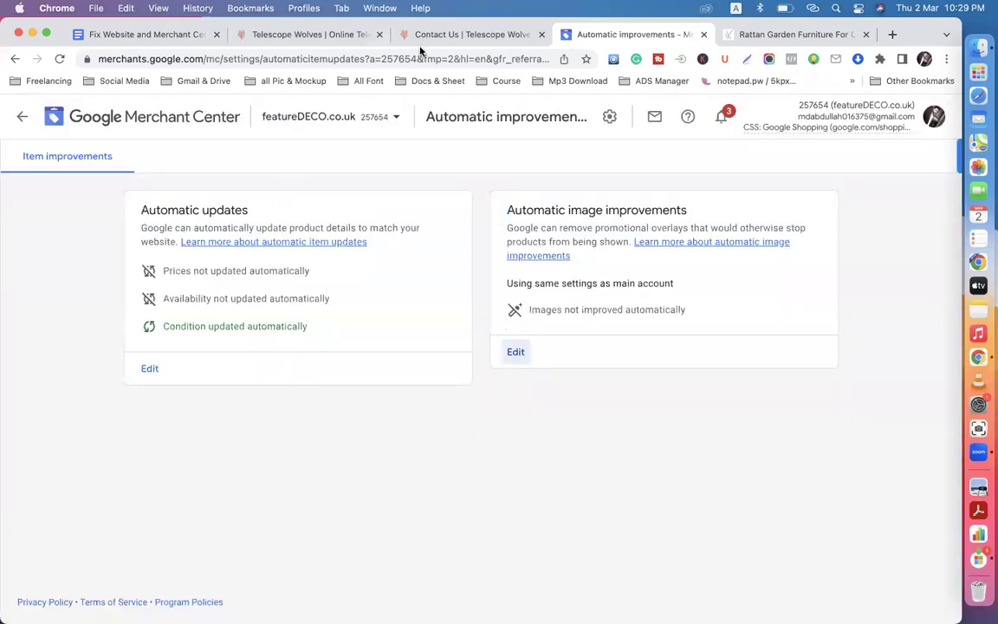
{"action": "left_click", "coordinate": [430, 36]}
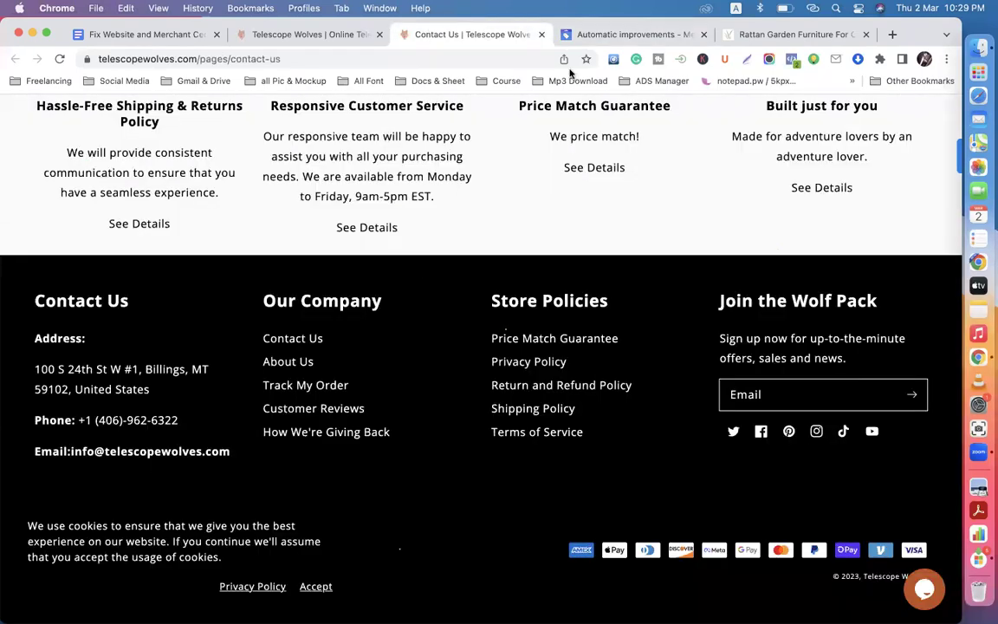
{"action": "left_click", "coordinate": [601, 36]}
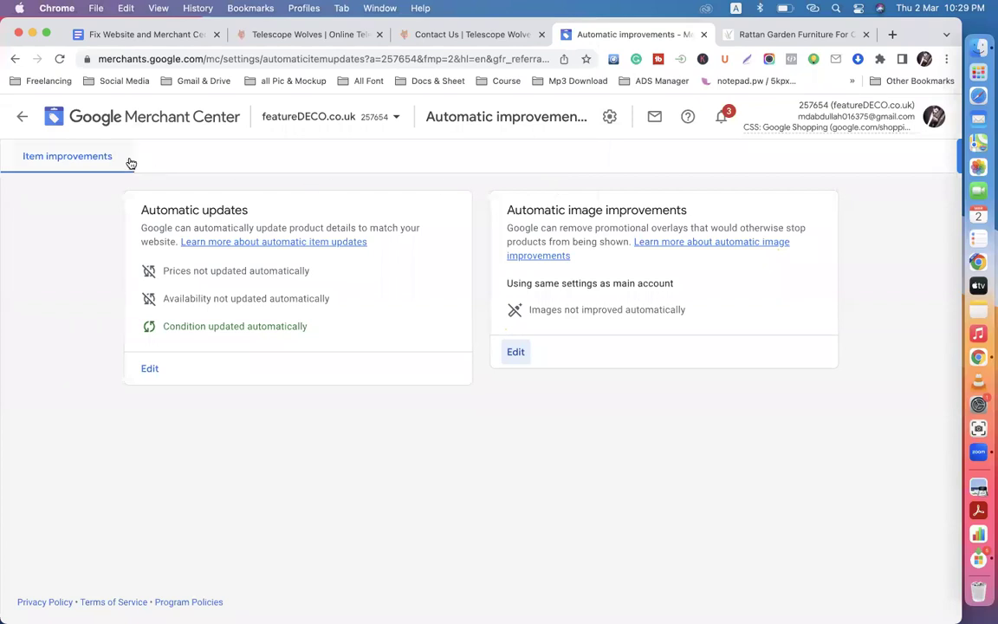
Check the account issues in Merchant Center's product diagnostics
{"action": "left_click", "coordinate": [22, 116]}
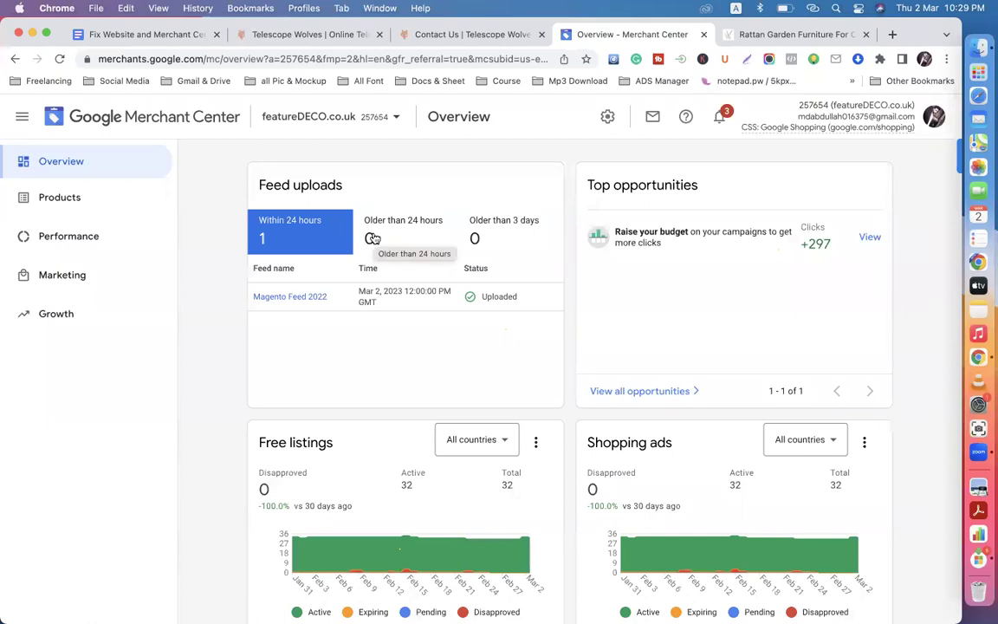
{"action": "left_click", "coordinate": [96, 233]}
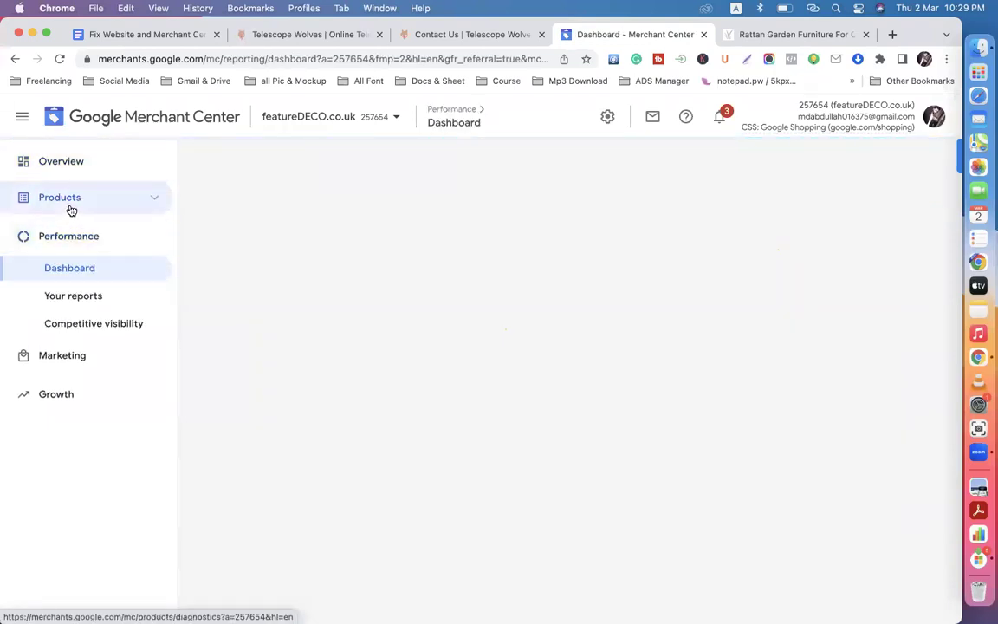
{"action": "left_click", "coordinate": [71, 208]}
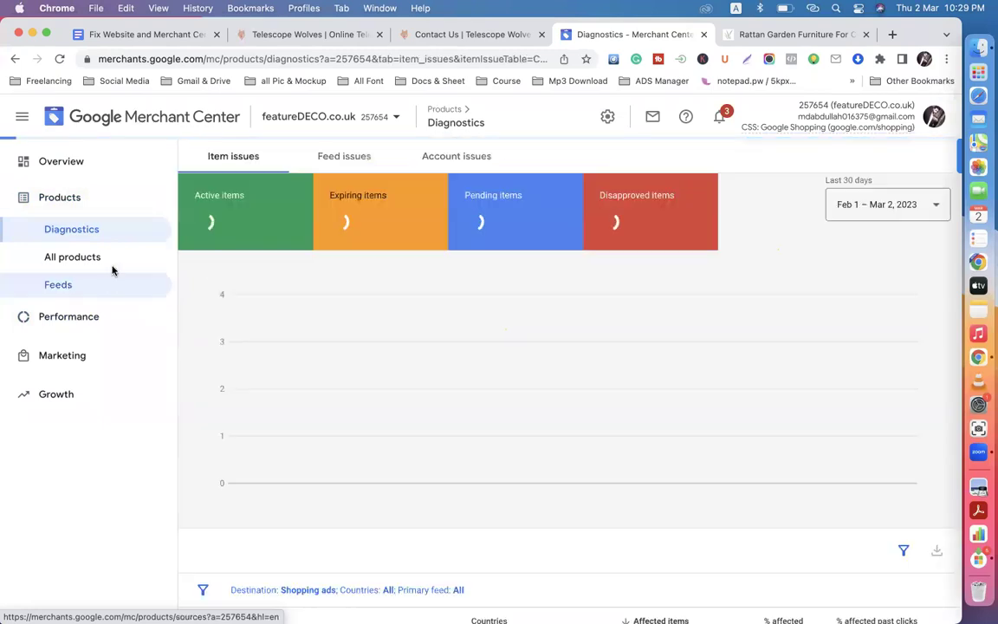
{"action": "left_click", "coordinate": [461, 168]}
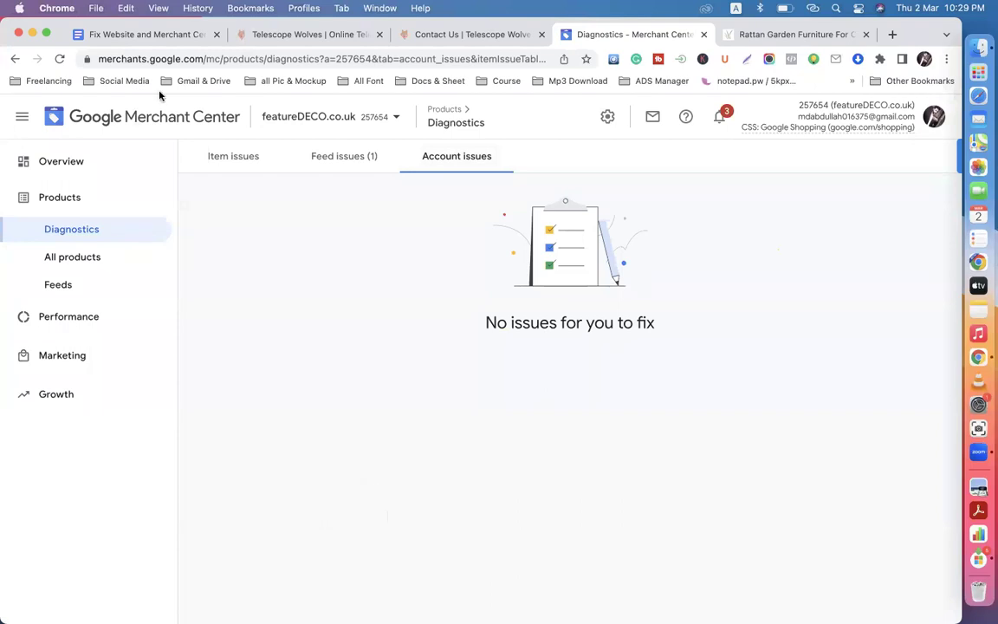
Return to the checklist document and go over its Merchant Center items through item 10, Automatic Improvements
{"action": "left_click", "coordinate": [118, 37]}
{"action": "scroll", "coordinate": [319, 299], "scroll_direction": "down", "scroll_amount": 10}
{"action": "scroll", "coordinate": [319, 301], "scroll_direction": "up", "scroll_amount": 3}
{"action": "scroll", "coordinate": [319, 302], "scroll_direction": "down", "scroll_amount": 8}
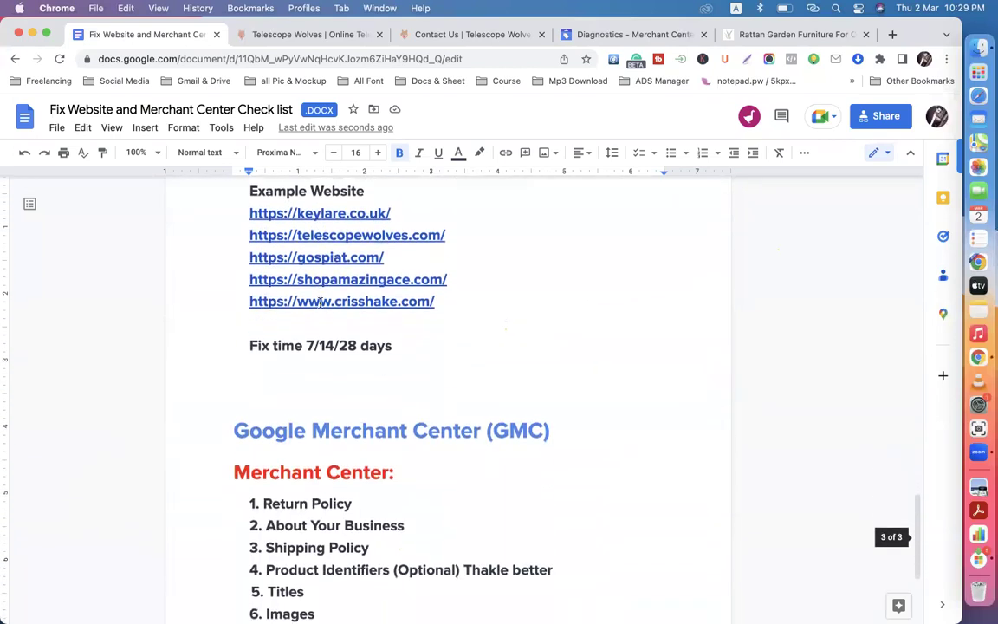
{"action": "scroll", "coordinate": [320, 302], "scroll_direction": "down", "scroll_amount": 5}
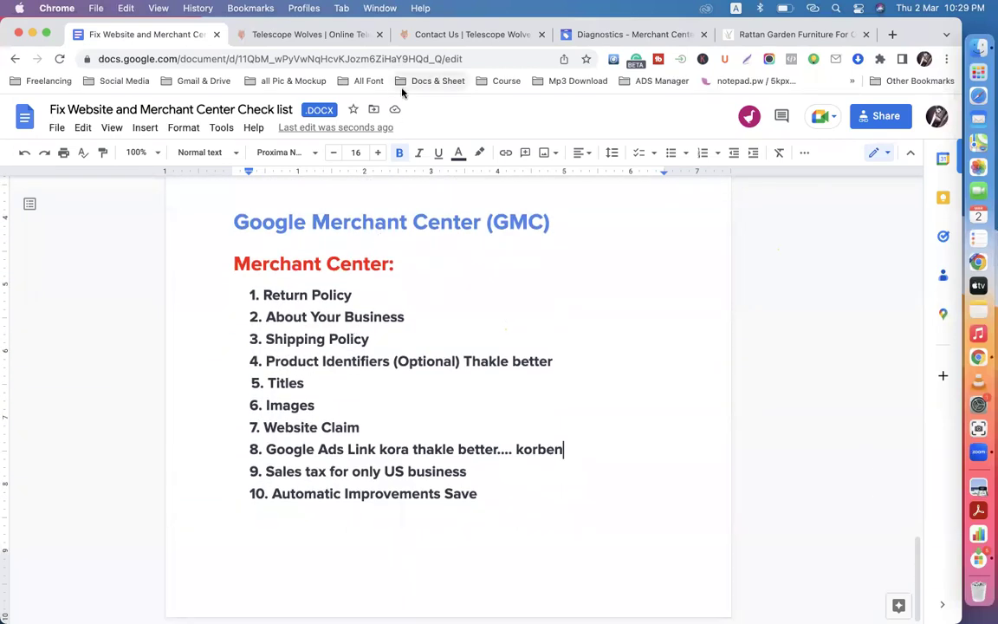
Review the Merchant Center overview and examine the feed issues, item issues and active items explanation in product diagnostics
{"action": "left_click", "coordinate": [601, 34]}
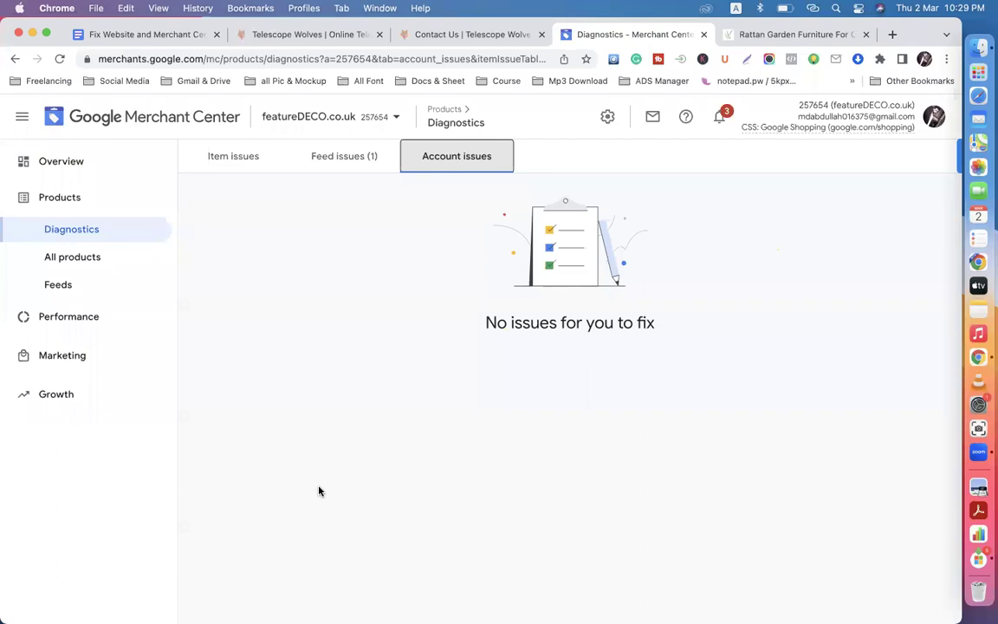
{"action": "left_click", "coordinate": [73, 162]}
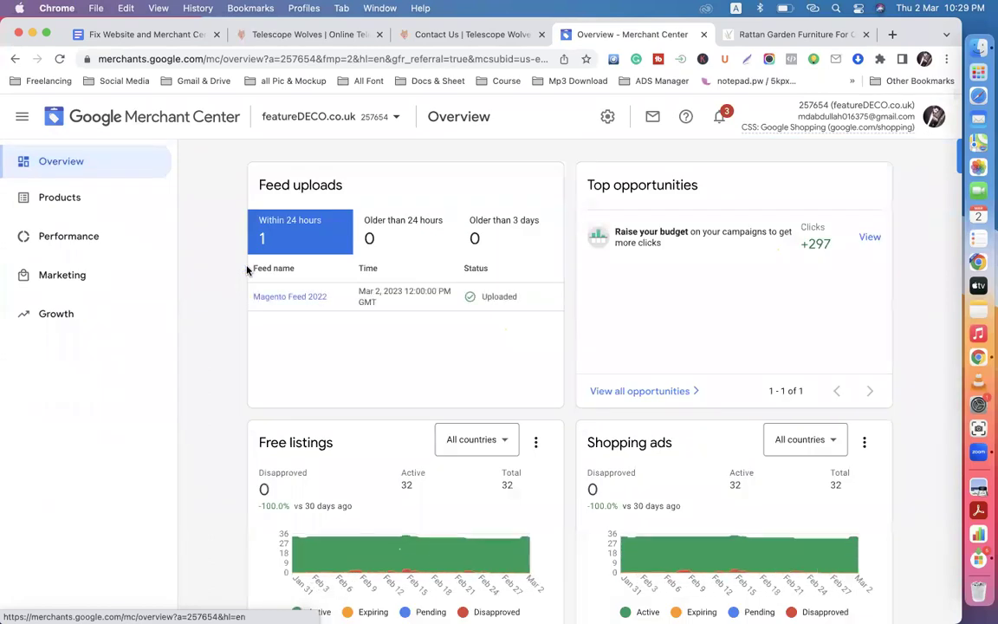
{"action": "left_click", "coordinate": [74, 197]}
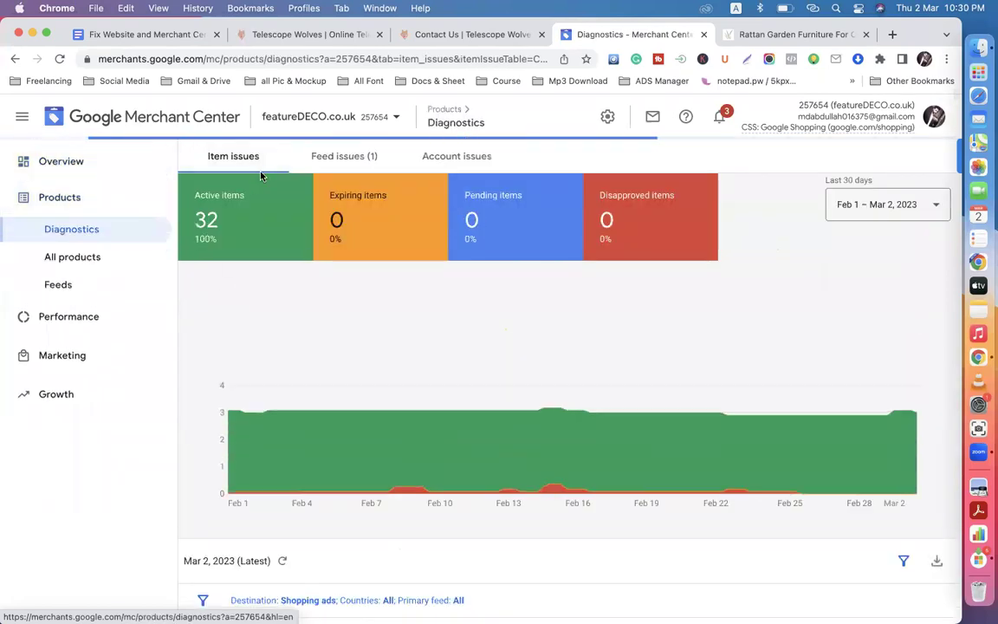
{"action": "left_click", "coordinate": [326, 157]}
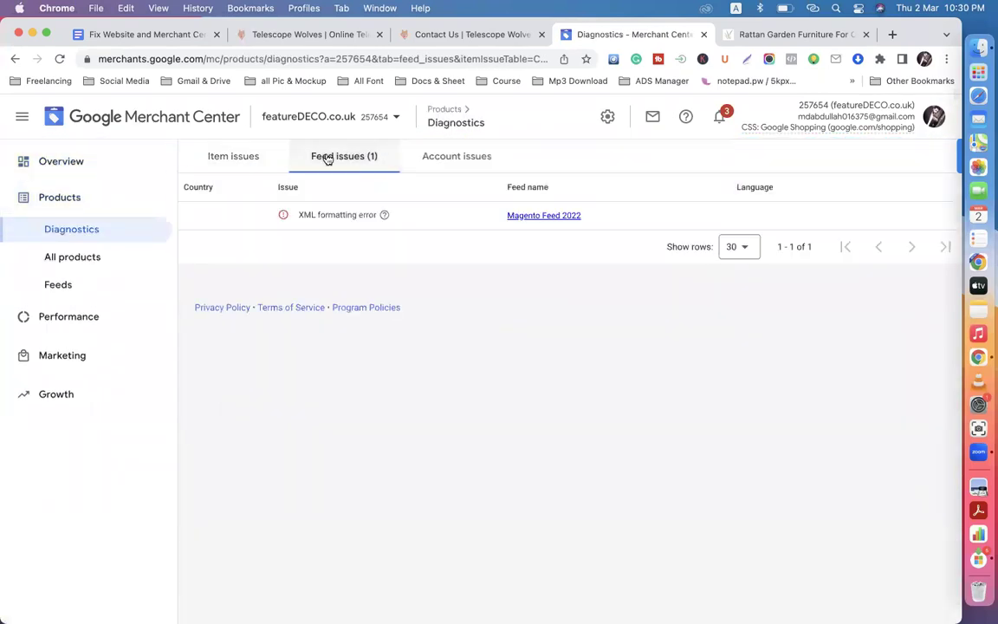
{"action": "left_click", "coordinate": [242, 164]}
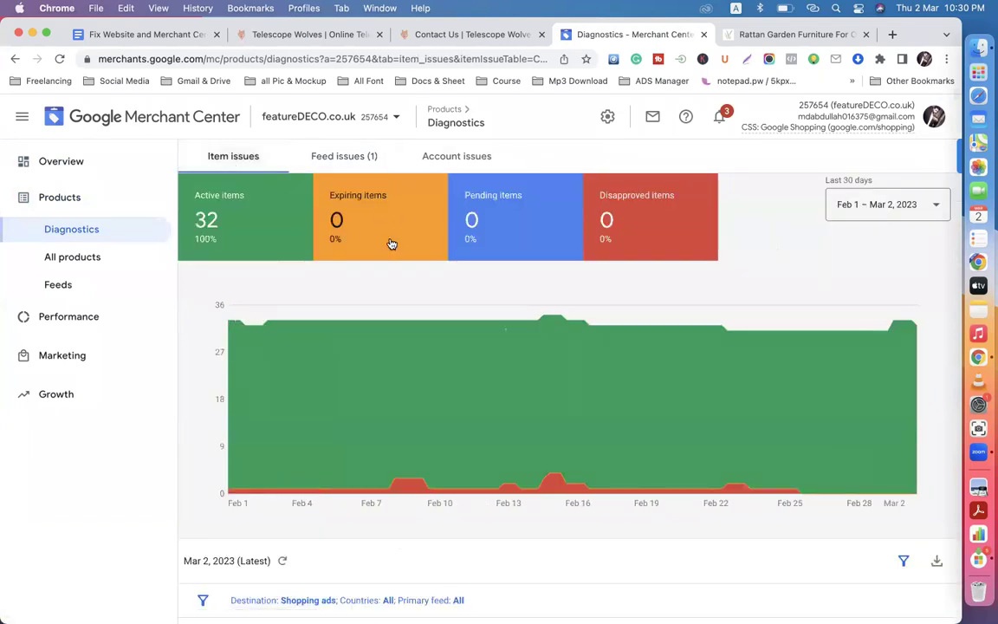
{"action": "mouse_move", "coordinate": [379, 195]}
{"action": "mouse_move", "coordinate": [250, 258]}
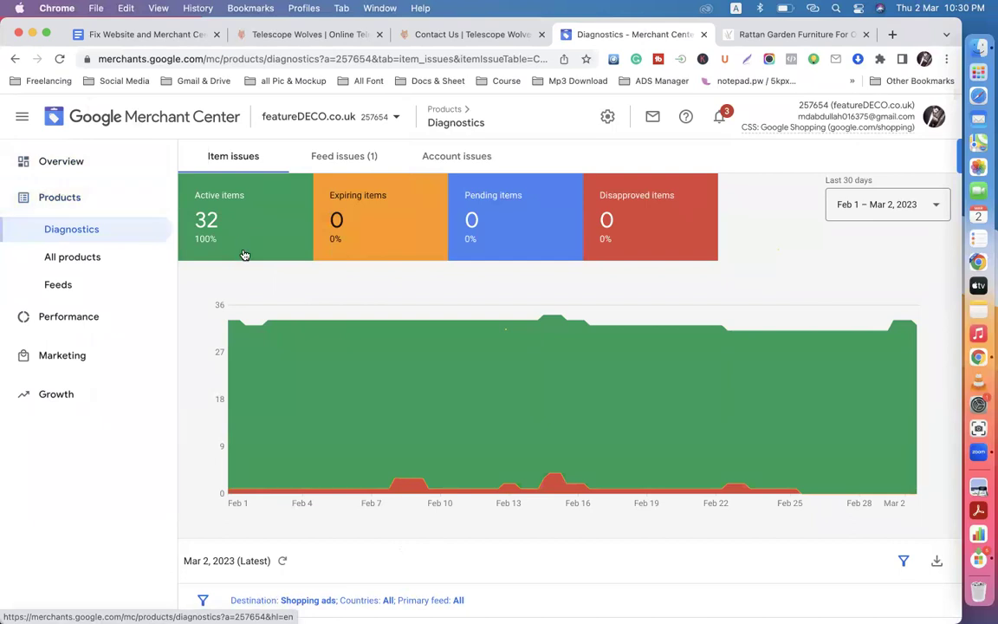
{"action": "scroll", "coordinate": [243, 253], "scroll_direction": "down", "scroll_amount": 3}
{"action": "scroll", "coordinate": [243, 253], "scroll_direction": "up", "scroll_amount": 3}
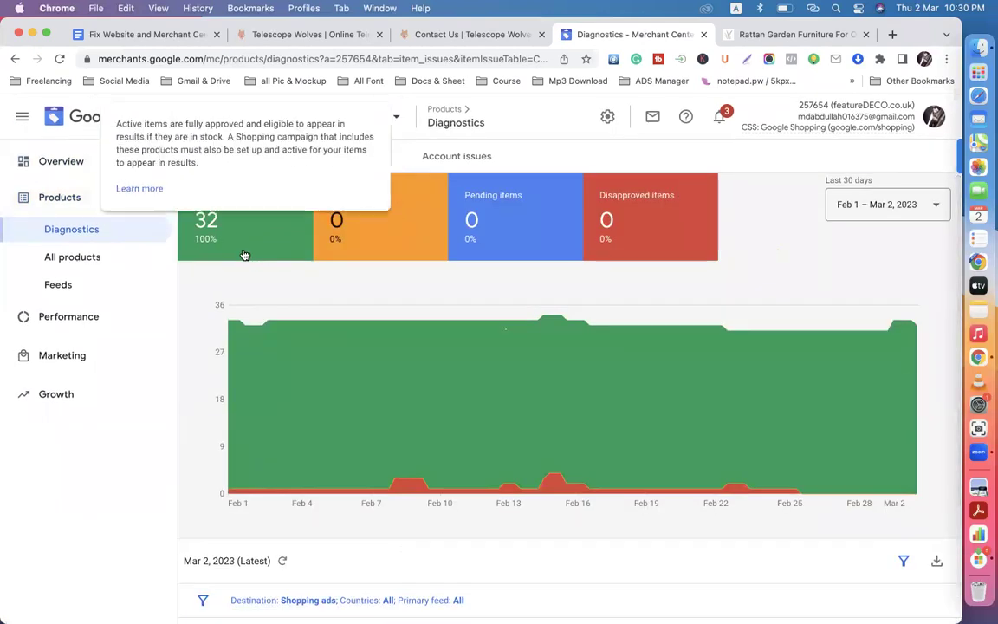
{"action": "mouse_move", "coordinate": [302, 235]}
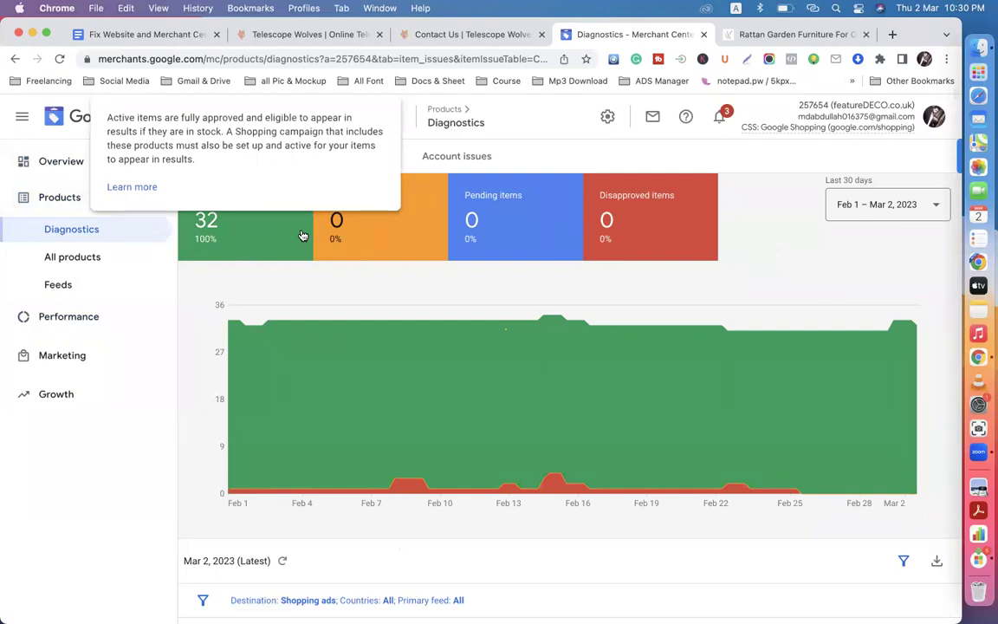
Review the brand colors, square logo and rectangular logo in Merchant Center's business information
{"action": "left_click", "coordinate": [606, 122]}
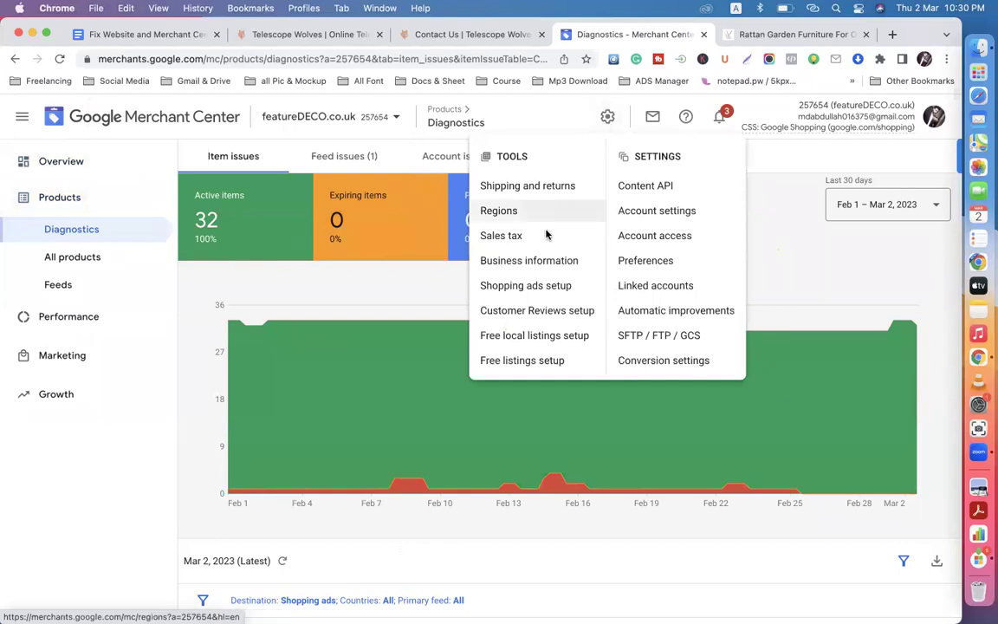
{"action": "left_click", "coordinate": [545, 260]}
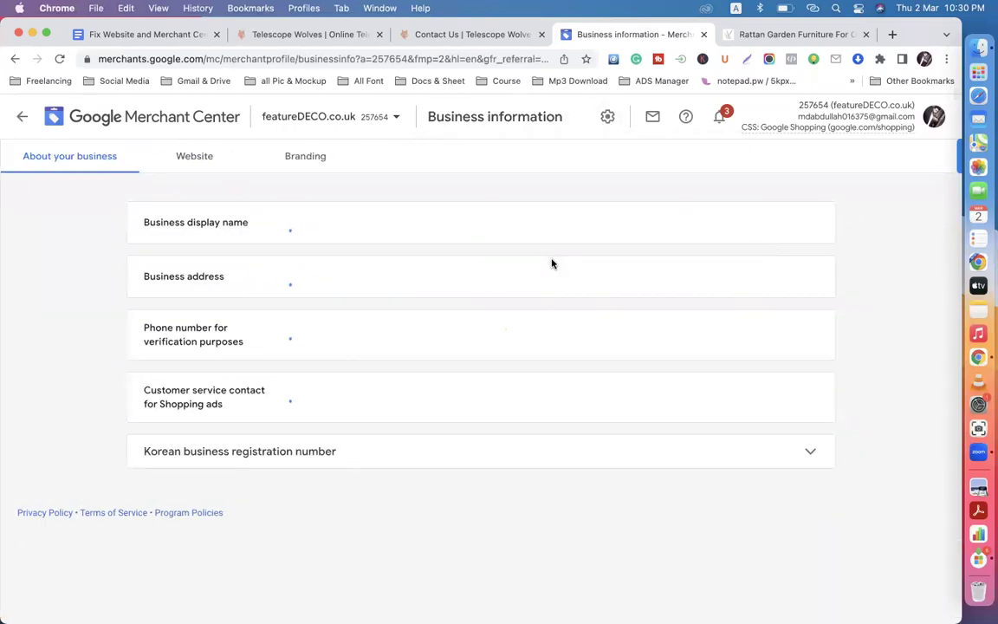
{"action": "left_click", "coordinate": [291, 167]}
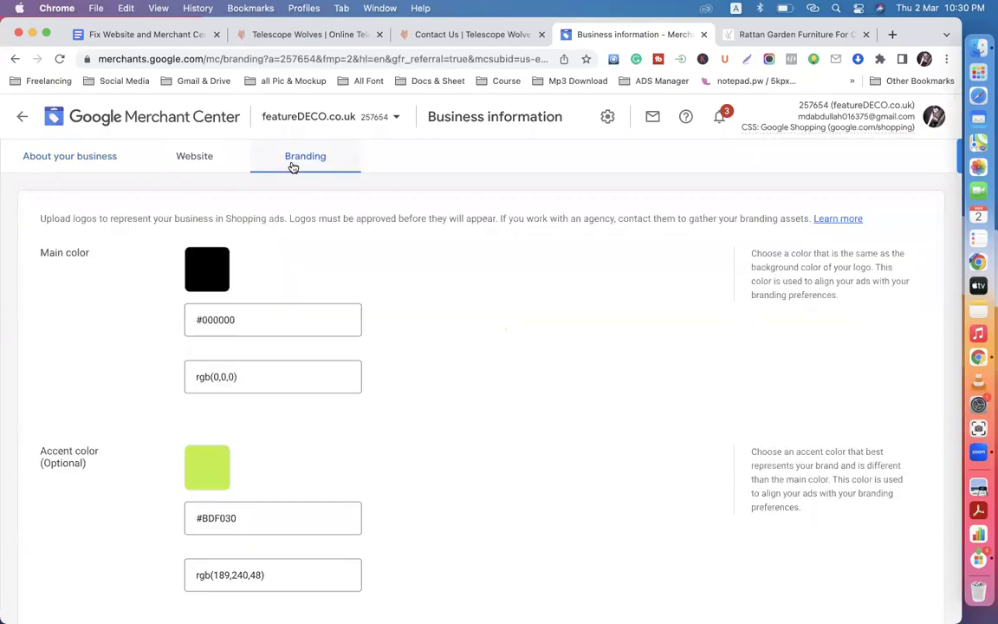
{"action": "scroll", "coordinate": [401, 290], "scroll_direction": "down", "scroll_amount": 3}
{"action": "scroll", "coordinate": [401, 292], "scroll_direction": "down", "scroll_amount": 5}
{"action": "mouse_move", "coordinate": [306, 372]}
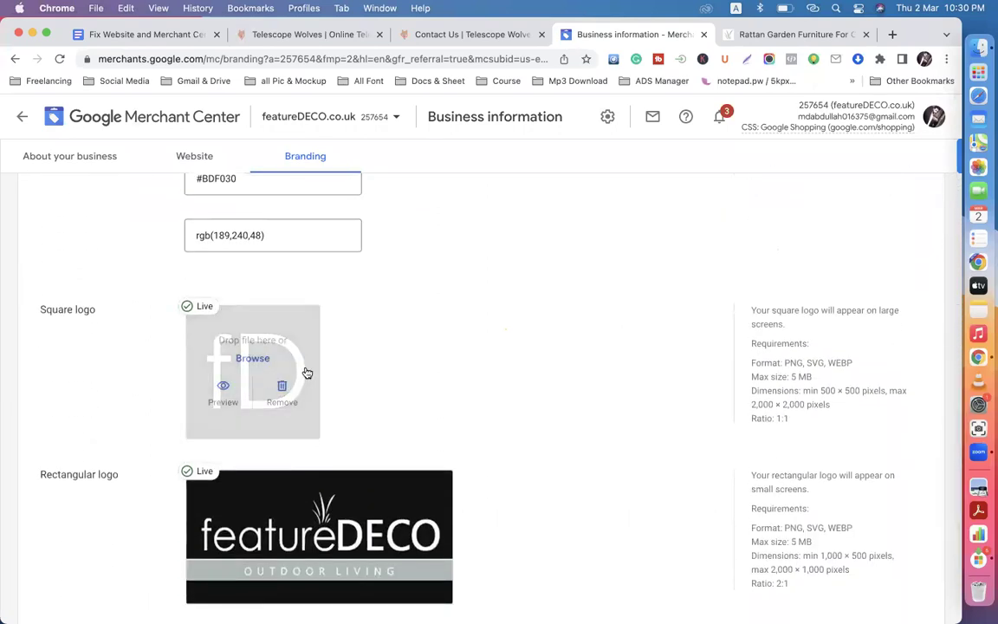
{"action": "scroll", "coordinate": [459, 334], "scroll_direction": "down", "scroll_amount": 3}
{"action": "scroll", "coordinate": [459, 334], "scroll_direction": "up", "scroll_amount": 5}
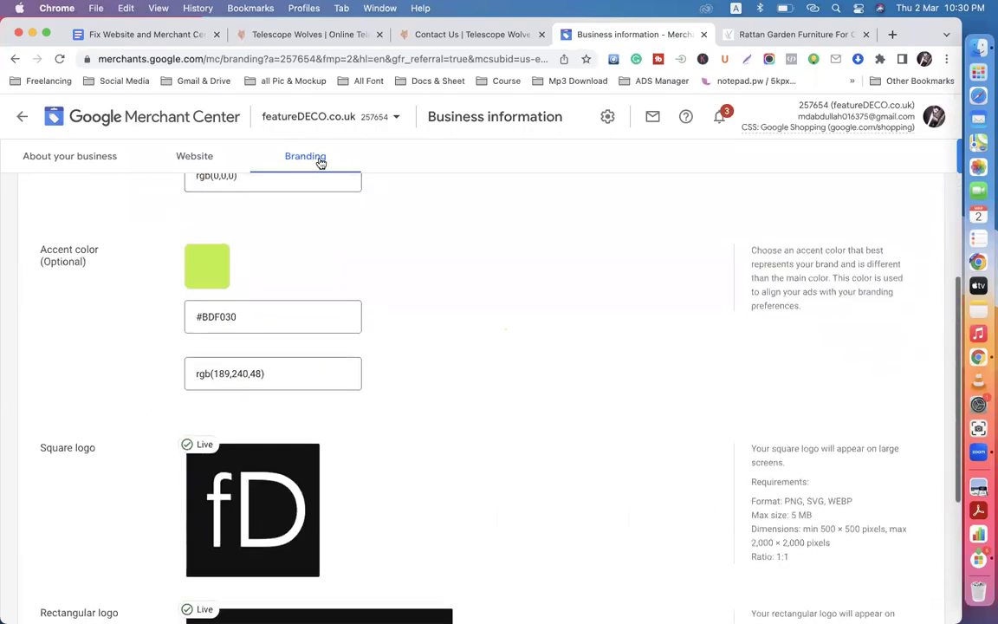
{"action": "scroll", "coordinate": [485, 311], "scroll_direction": "down", "scroll_amount": 4}
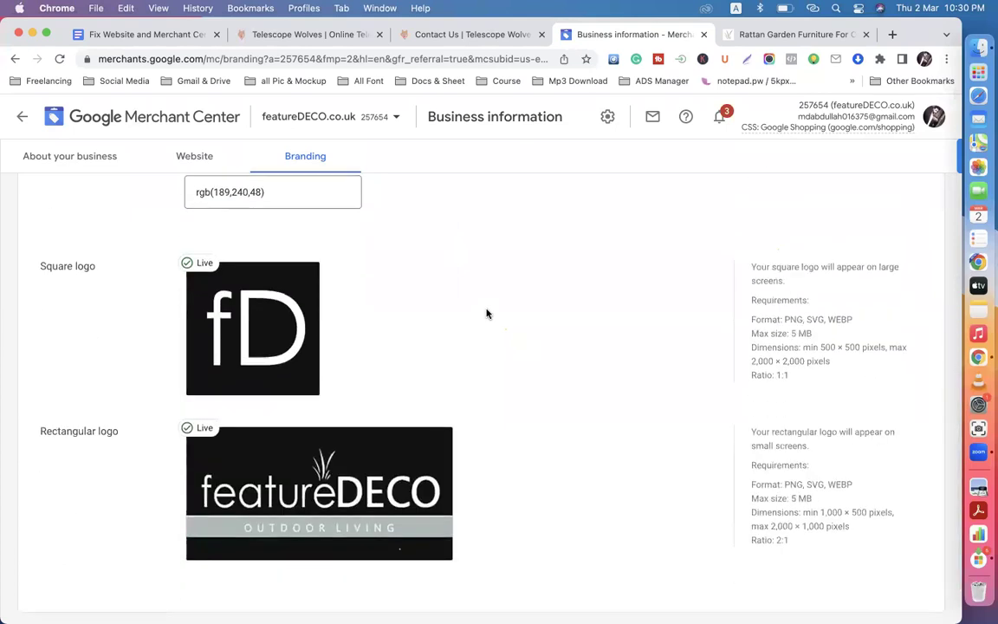
{"action": "scroll", "coordinate": [482, 332], "scroll_direction": "down", "scroll_amount": 2}
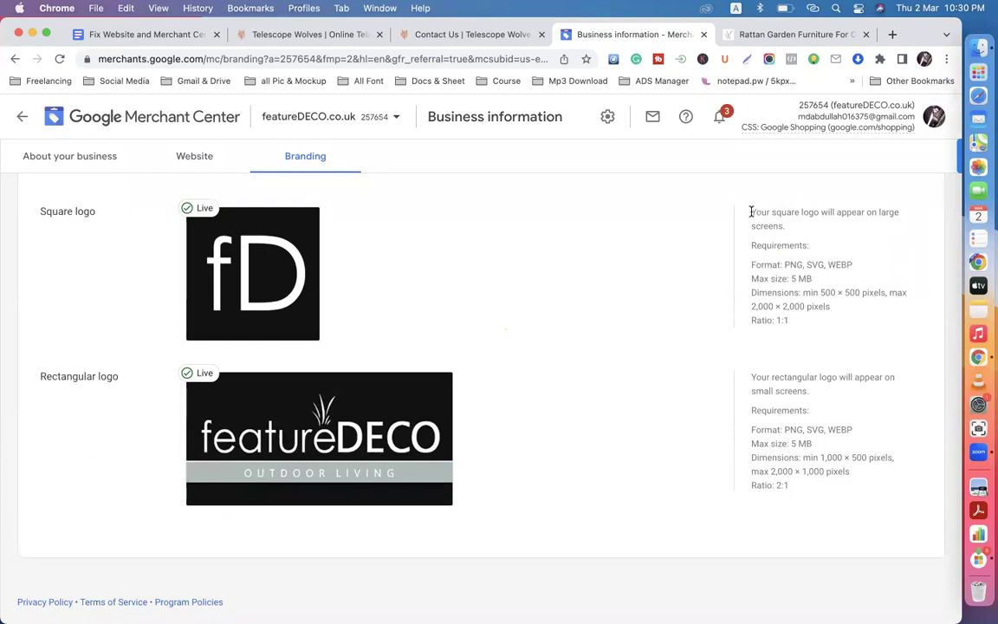
Highlight and read the format, size, dimension and ratio requirements for the square and rectangular logos
{"action": "left_click_drag", "start_coordinate": [752, 213], "coordinate": [791, 347]}
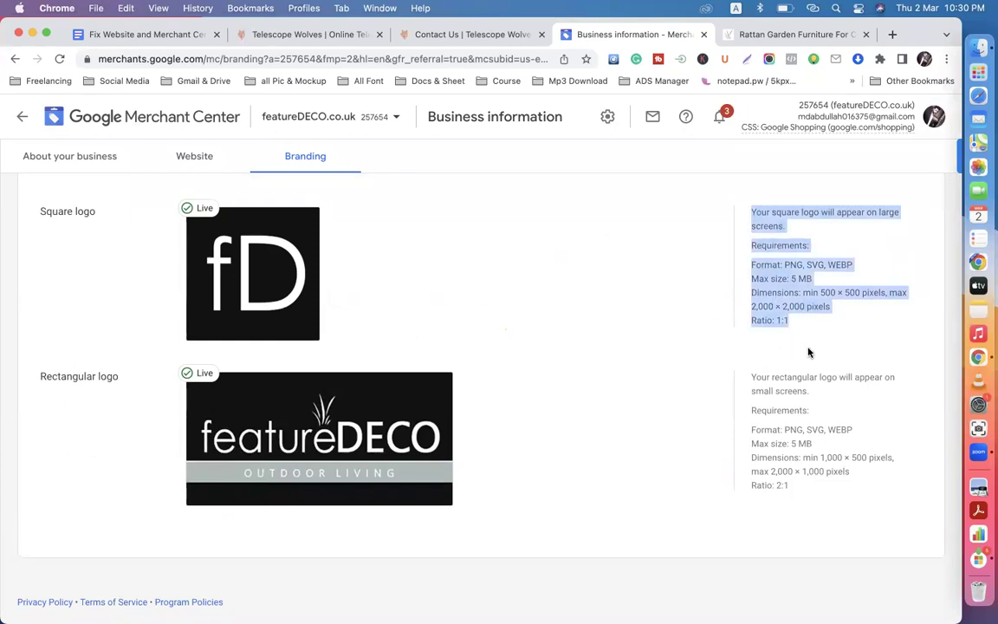
{"action": "left_click", "coordinate": [750, 376]}
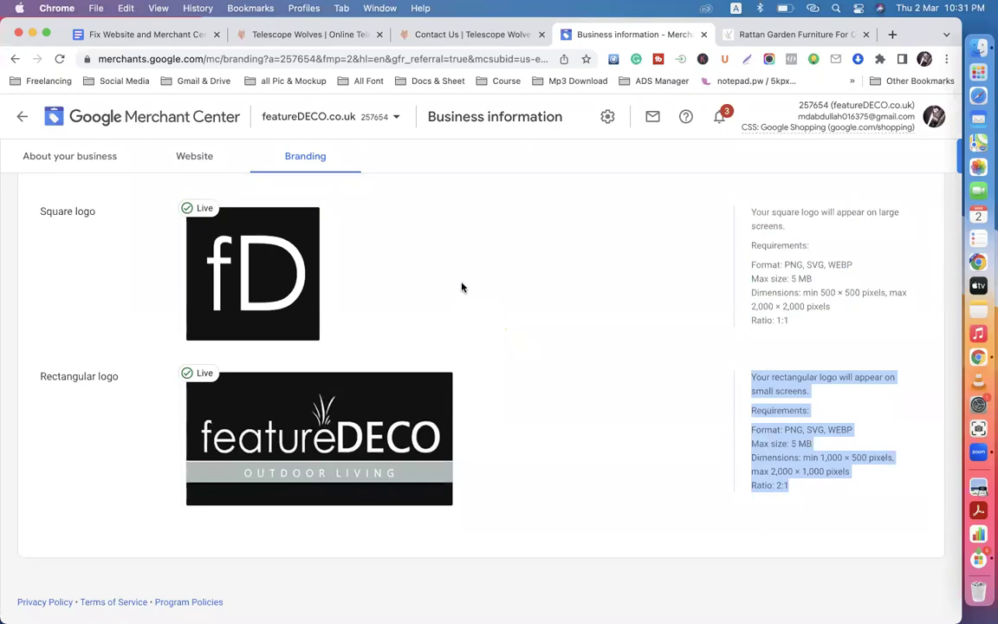
{"action": "left_click", "coordinate": [466, 280]}
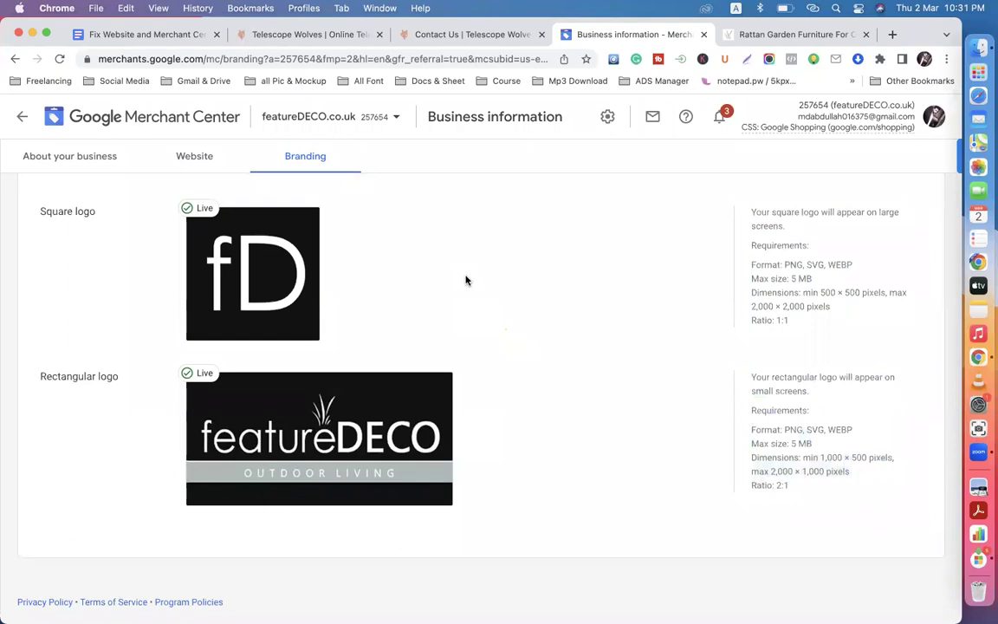
Add "11. Branding" as a new item below item 10 in the Merchant Center checklist document
{"action": "left_click", "coordinate": [140, 36]}
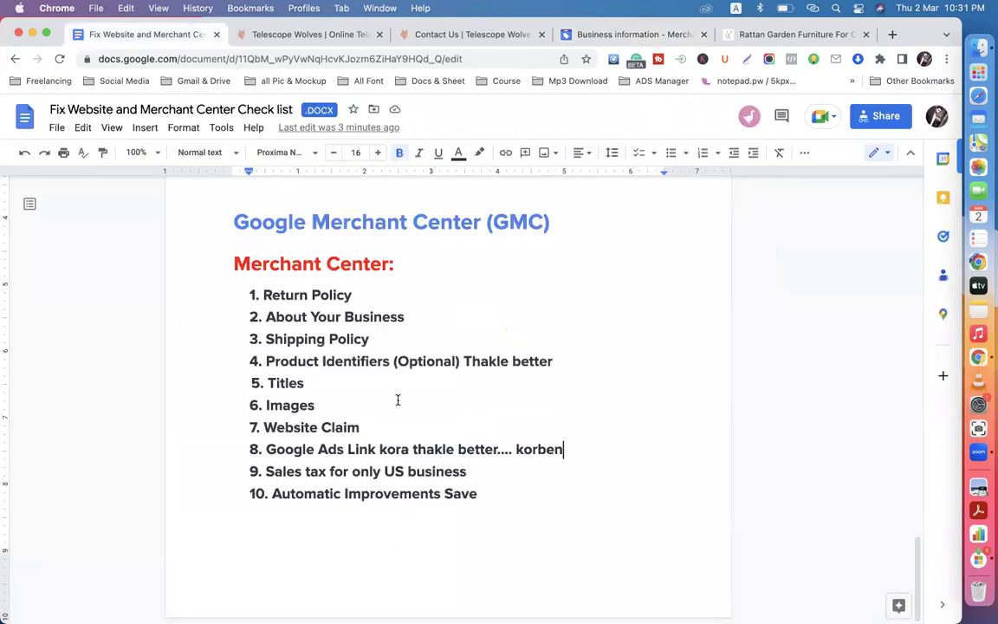
{"action": "left_click", "coordinate": [490, 494]}
{"action": "key", "text": "Return"}
{"action": "type", "text": "11. "}
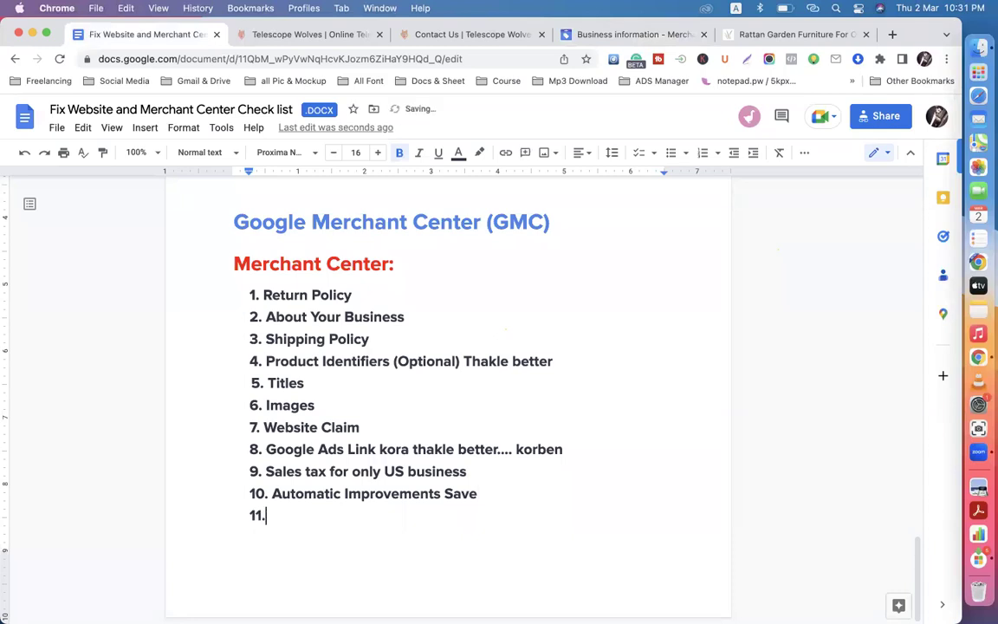
{"action": "type", "text": "Branding"}
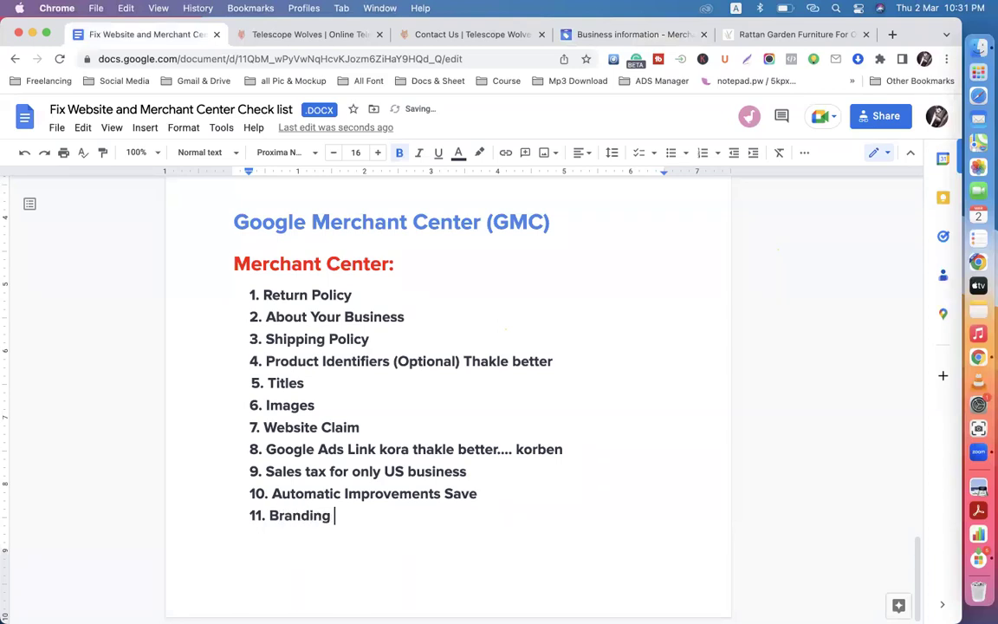
Extend checklist item 11 with the text "Website Logo Upload in Google Merchant Center Account"
{"action": "type", "text": " Website Log"}
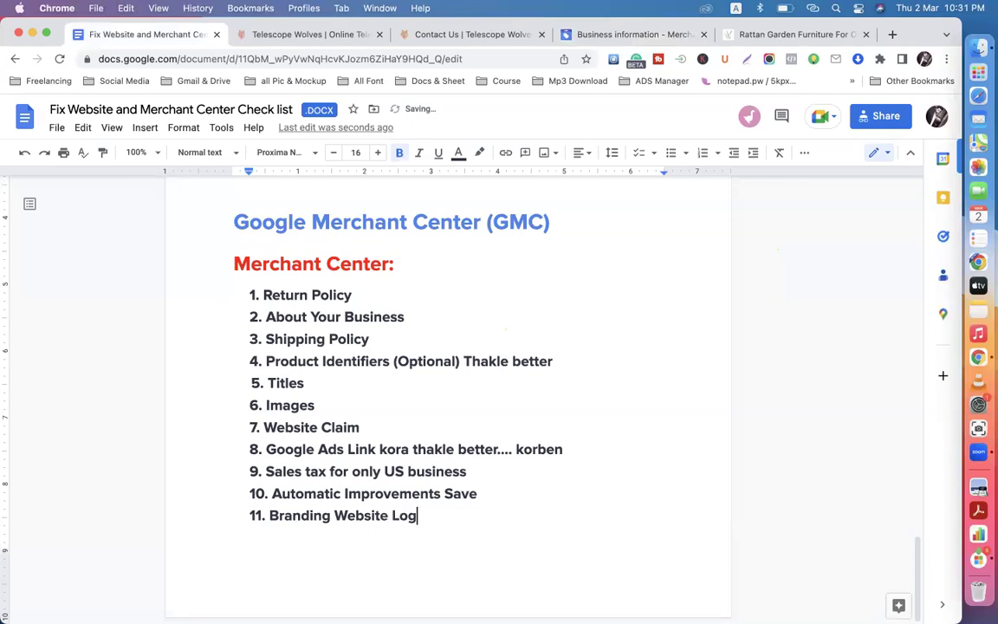
{"action": "type", "text": "o Upload g"}
{"action": "key", "text": "BackSpace"}
{"action": "type", "text": "Google Merchant cent"}
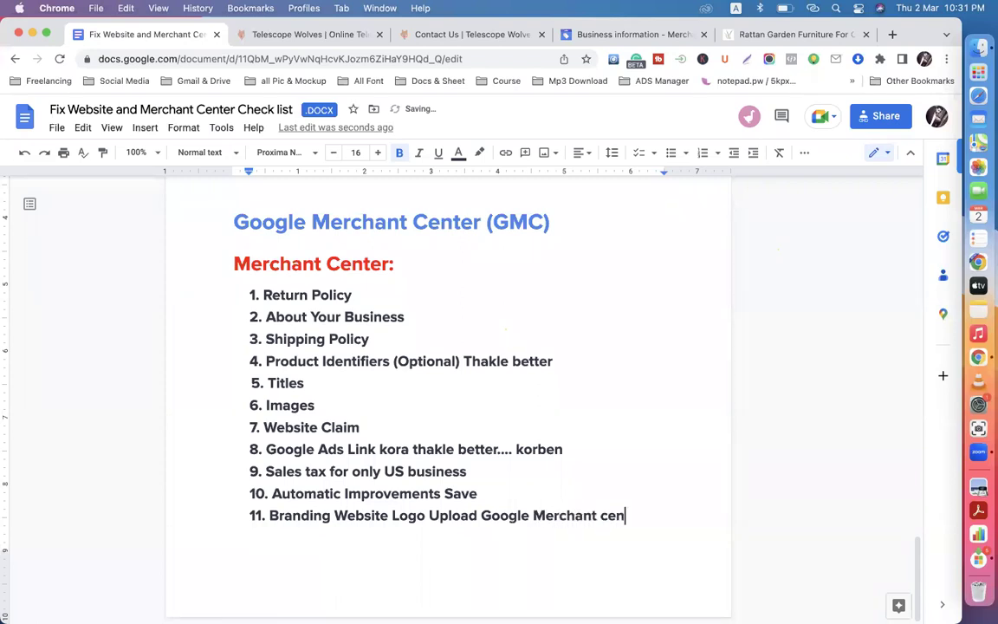
{"action": "key", "text": "BackSpace"}
{"action": "key", "text": "BackSpace"}
{"action": "key", "text": "BackSpace"}
{"action": "key", "text": "BackSpace"}
{"action": "type", "text": "in"}
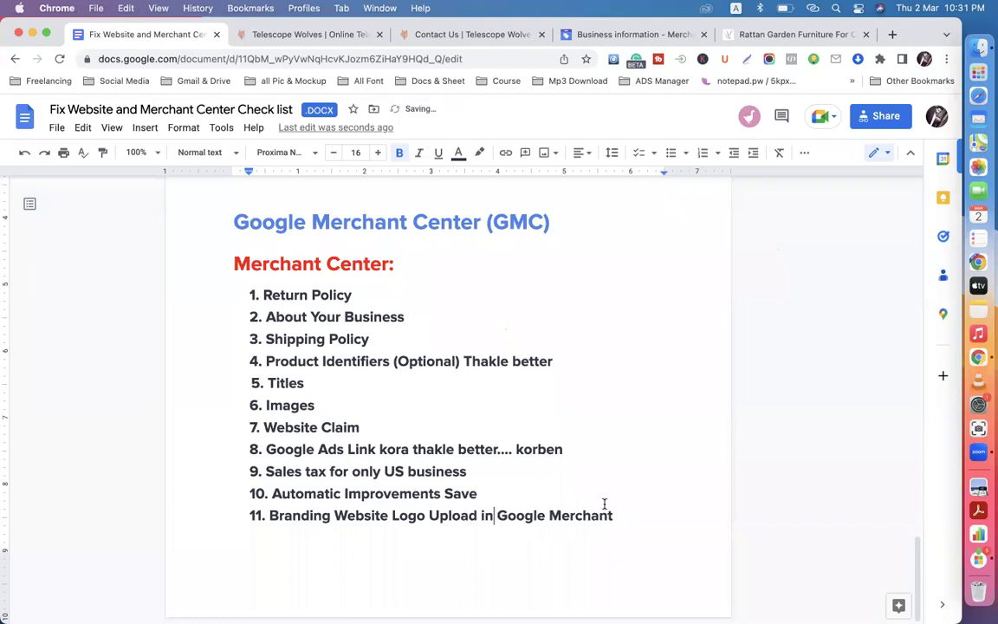
{"action": "left_click", "coordinate": [621, 514]}
{"action": "type", "text": "Center Account"}
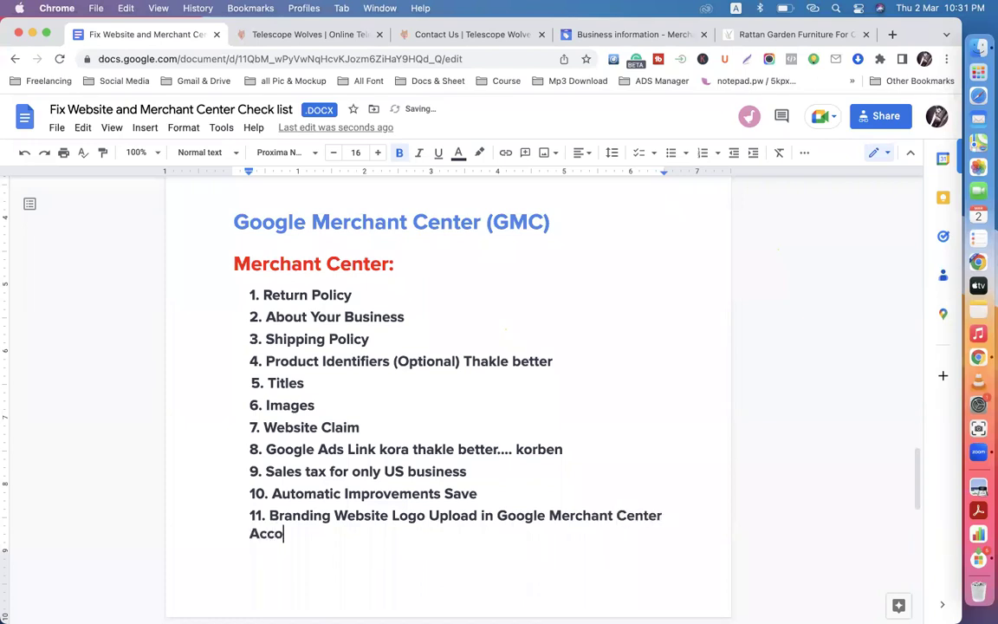
Insert "....." after "Branding" in item 11 and add "..." at the end of the item
{"action": "left_click", "coordinate": [331, 516]}
{"action": "type", "text": "....."}
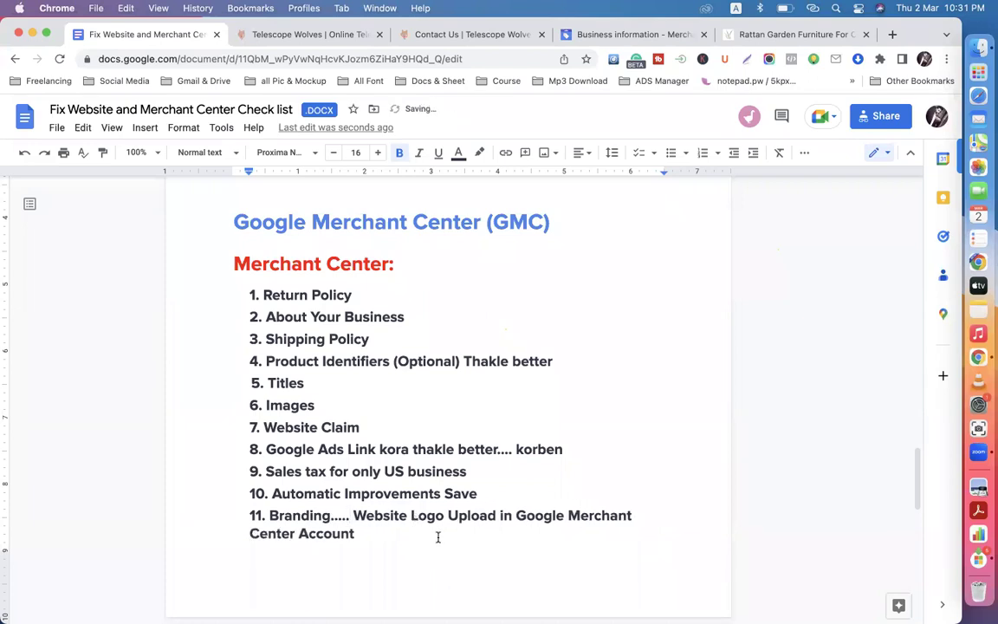
{"action": "left_click", "coordinate": [370, 538]}
{"action": "type", "text": "..."}
Copy the word "square" from the square logo description in Merchant Center and append "square and" to checklist item 11
{"action": "left_click", "coordinate": [649, 34]}
{"action": "scroll", "coordinate": [498, 300], "scroll_direction": "up", "scroll_amount": 1}
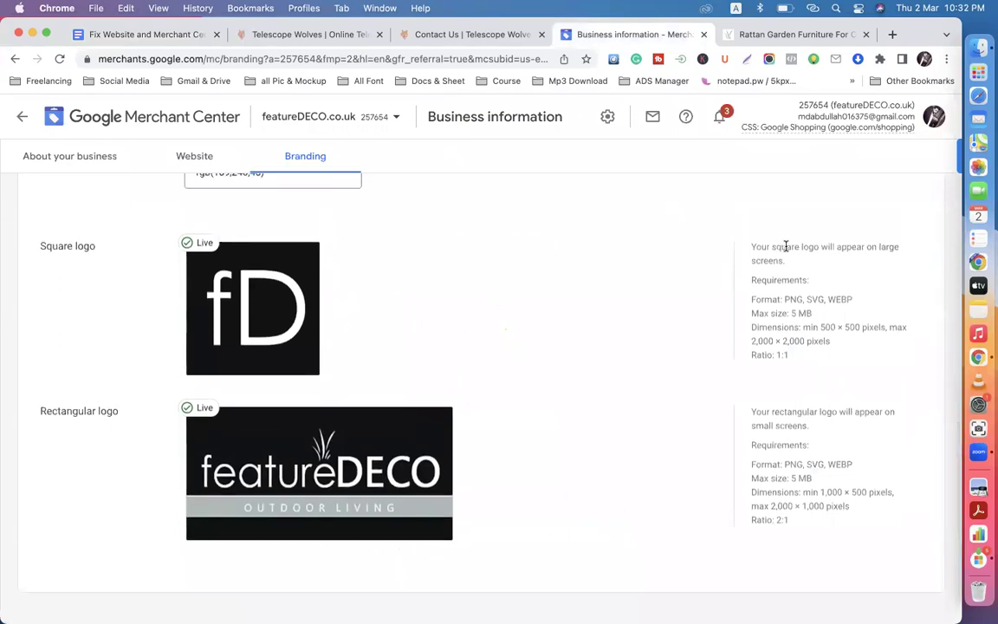
{"action": "left_click_drag", "start_coordinate": [771, 247], "coordinate": [801, 248]}
{"action": "key", "text": "cmd+c"}
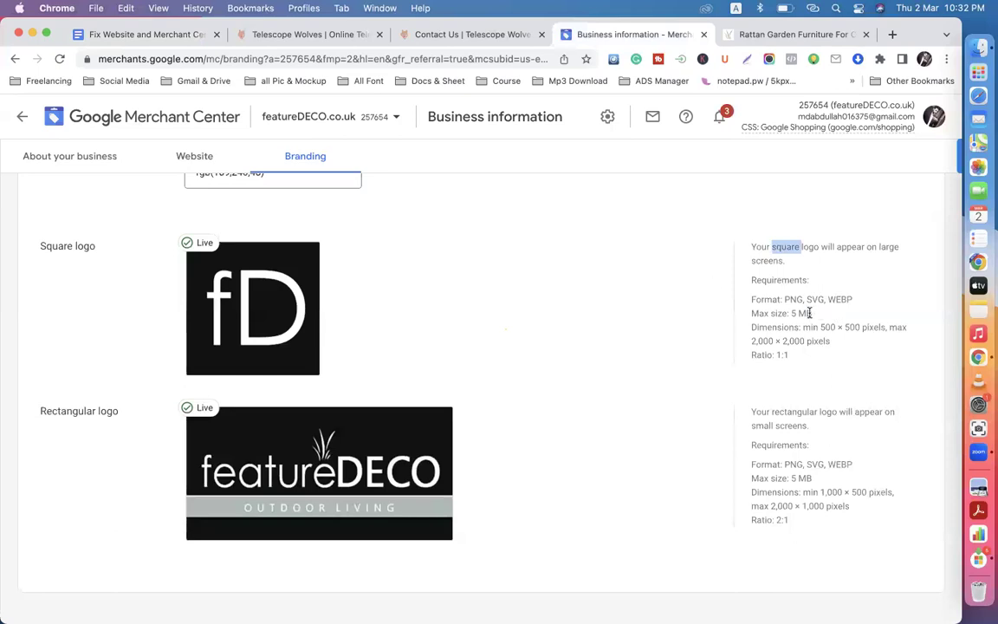
{"action": "left_click", "coordinate": [134, 38]}
{"action": "key", "text": "cmd+v"}
{"action": "type", "text": "and"}
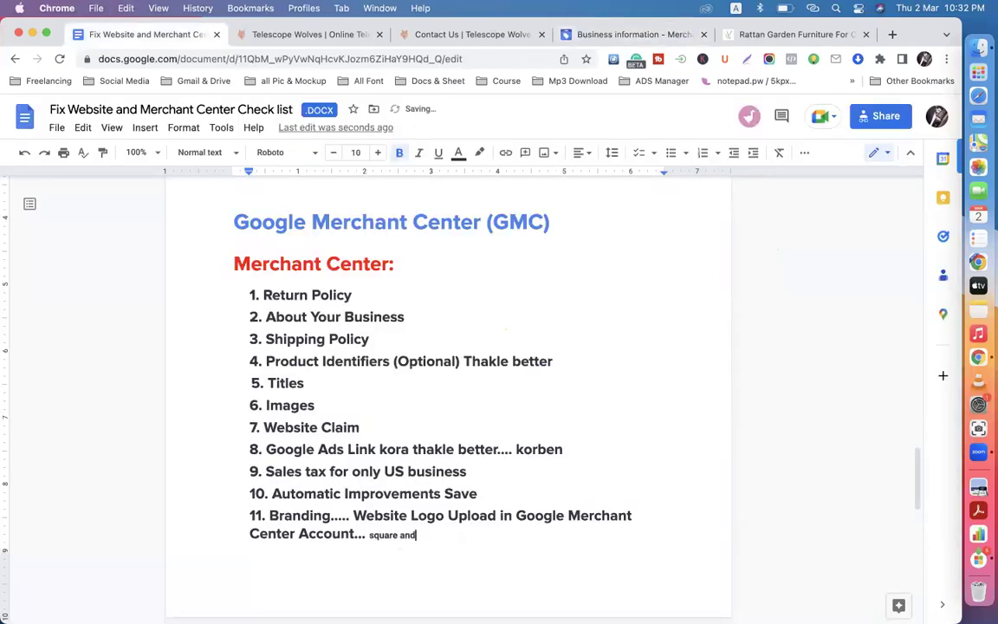
Take the word "rectangular" from Merchant Center's rectangular logo description and add it after "square and" in item 11
{"action": "left_click", "coordinate": [602, 35]}
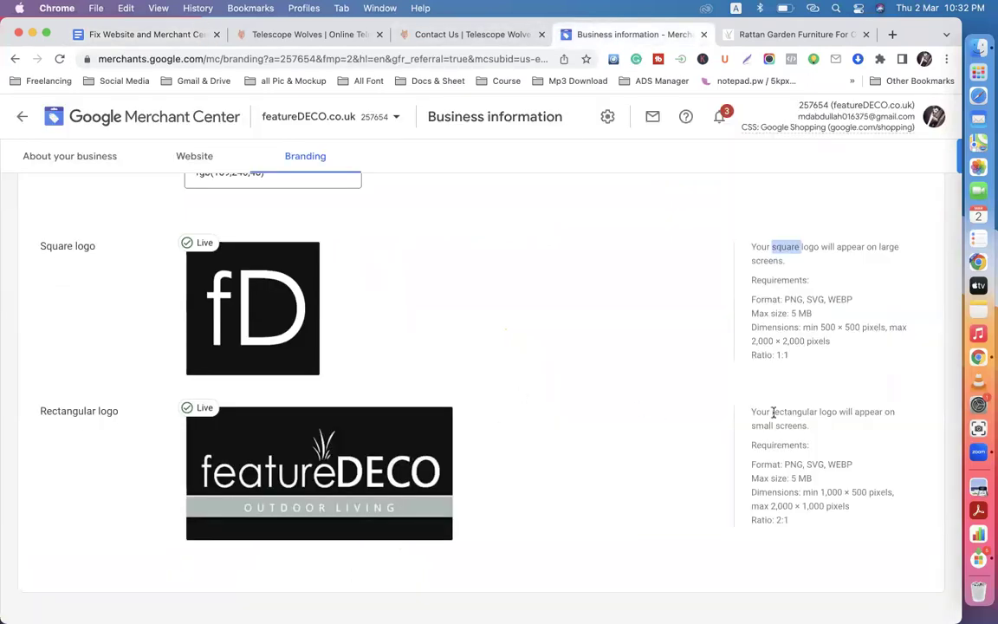
{"action": "left_click_drag", "start_coordinate": [772, 413], "coordinate": [816, 413]}
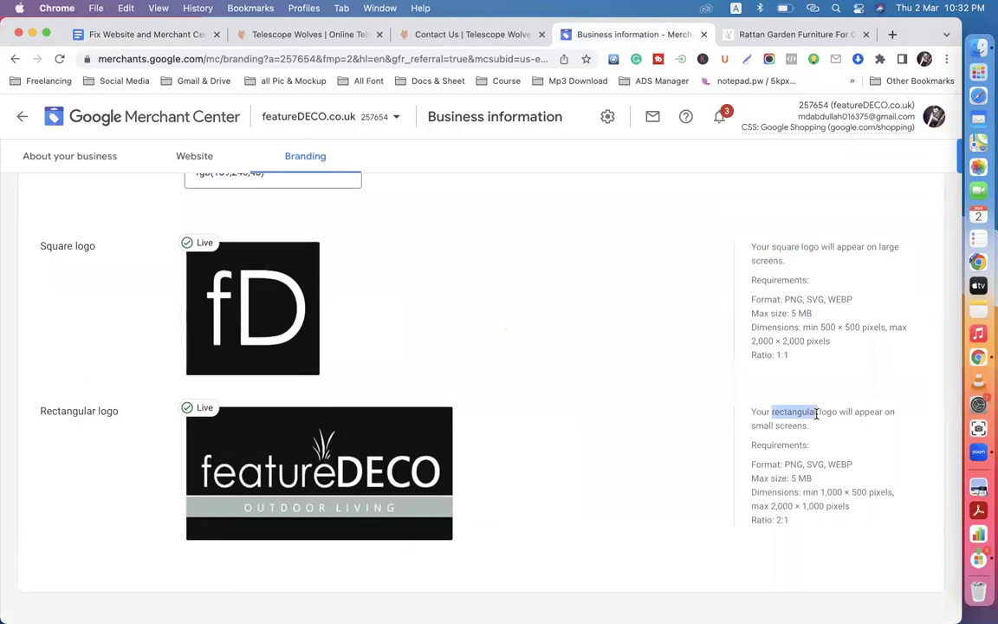
{"action": "left_click", "coordinate": [130, 35]}
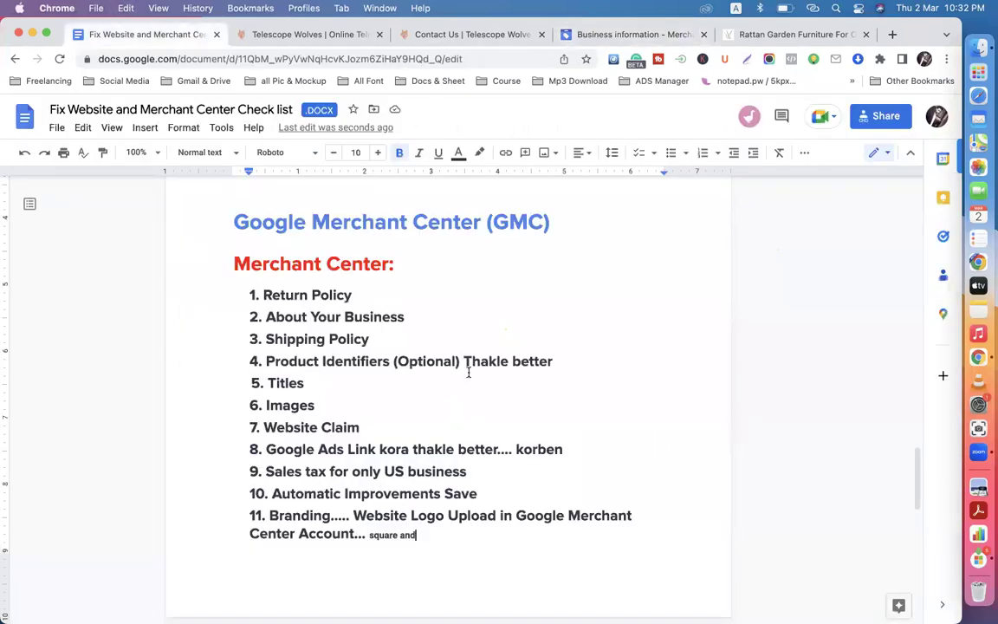
{"action": "type", "text": "rectangular"}
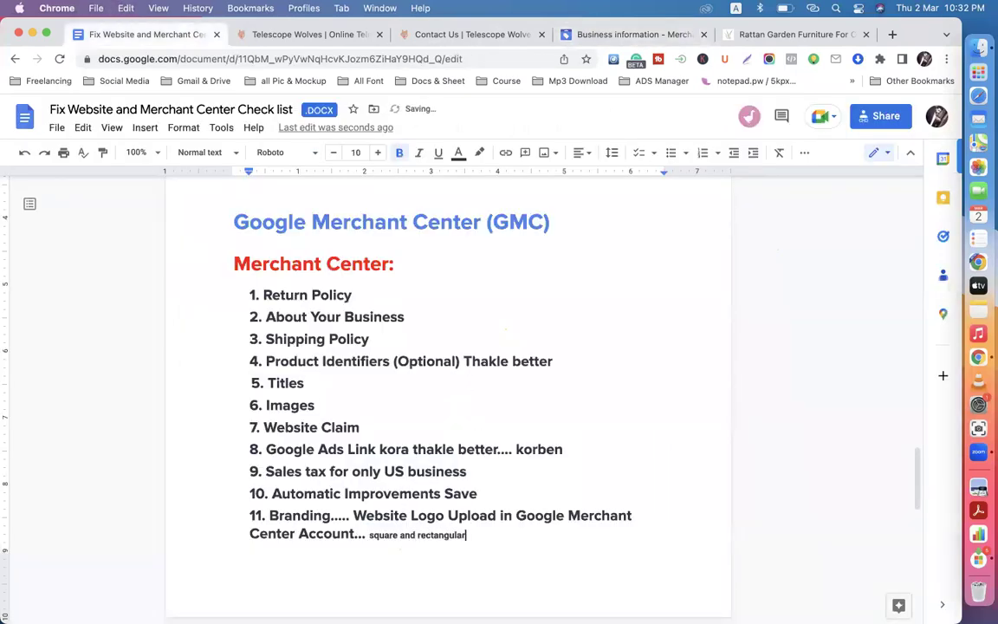
{"action": "scroll", "coordinate": [447, 390], "scroll_direction": "down", "scroll_amount": 2}
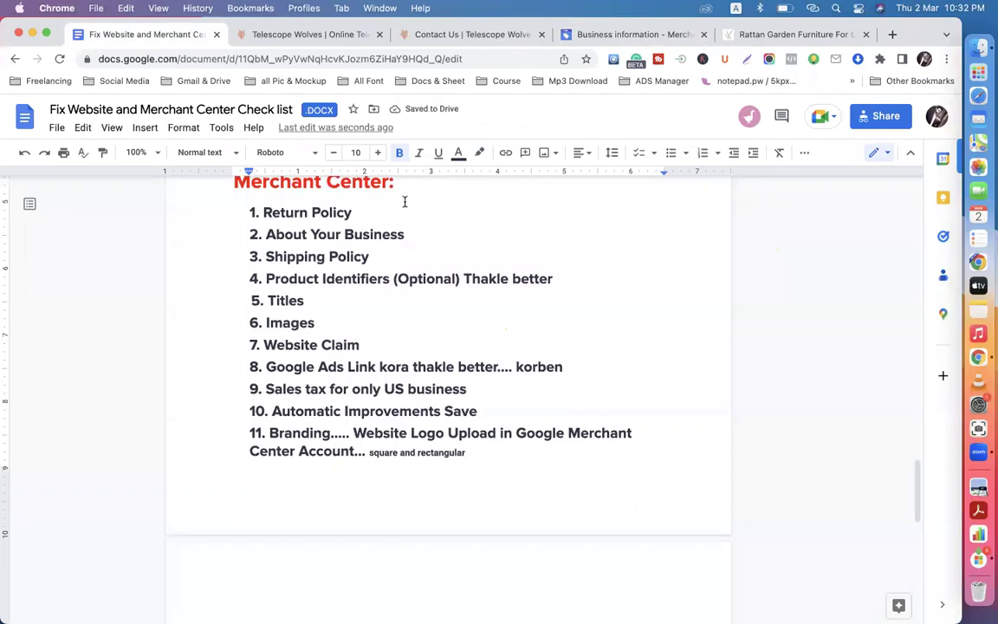
Highlight the maximum size, dimension and ratio requirements of the square and rectangular logos in Merchant Center's branding settings
{"action": "left_click", "coordinate": [585, 34]}
{"action": "scroll", "coordinate": [630, 356], "scroll_direction": "down", "scroll_amount": 1}
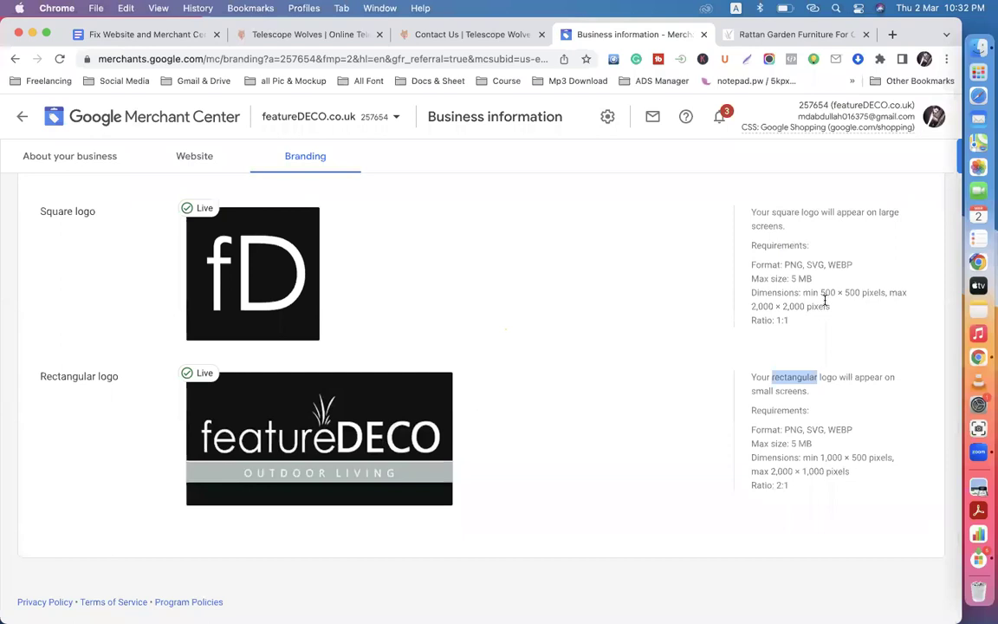
{"action": "left_click_drag", "start_coordinate": [820, 292], "coordinate": [862, 294]}
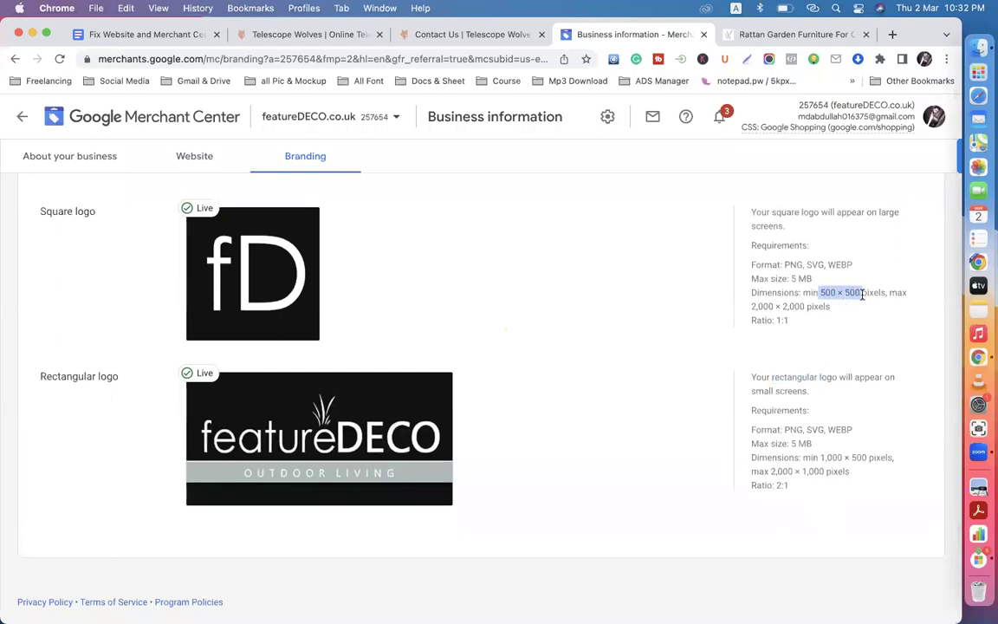
{"action": "left_click_drag", "start_coordinate": [791, 279], "coordinate": [810, 281]}
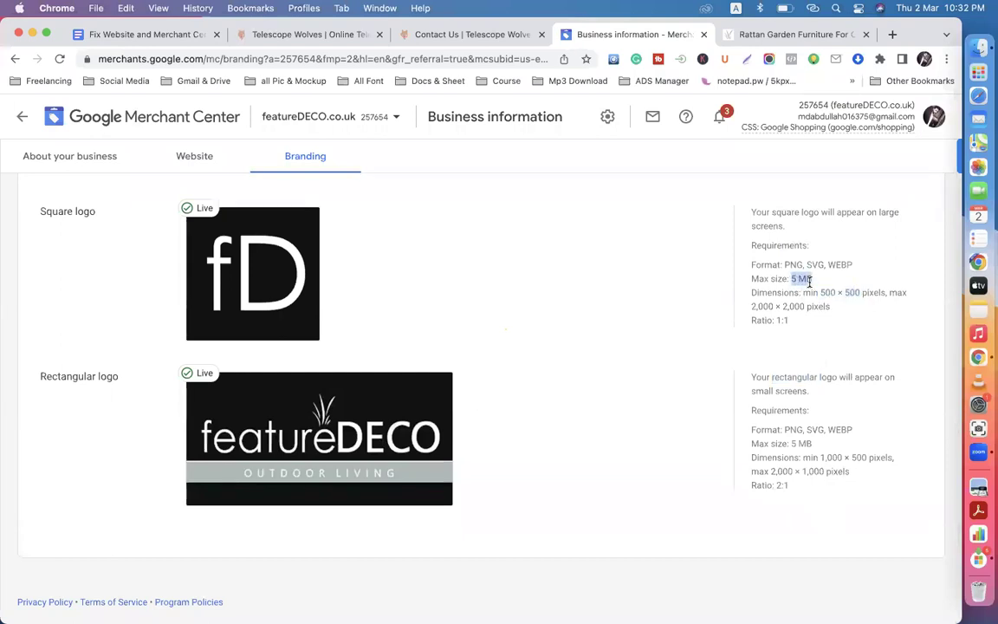
{"action": "left_click_drag", "start_coordinate": [820, 457], "coordinate": [860, 456]}
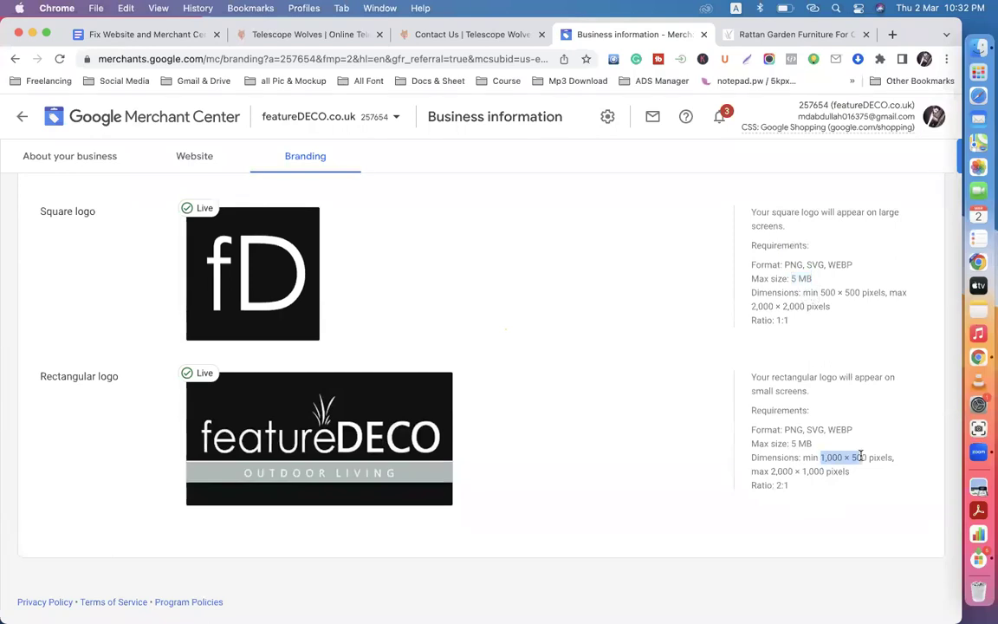
{"action": "mouse_move", "coordinate": [771, 472]}
{"action": "left_mouse_down"}
{"action": "mouse_move", "coordinate": [800, 471]}
{"action": "mouse_move", "coordinate": [775, 485]}
{"action": "left_mouse_up"}
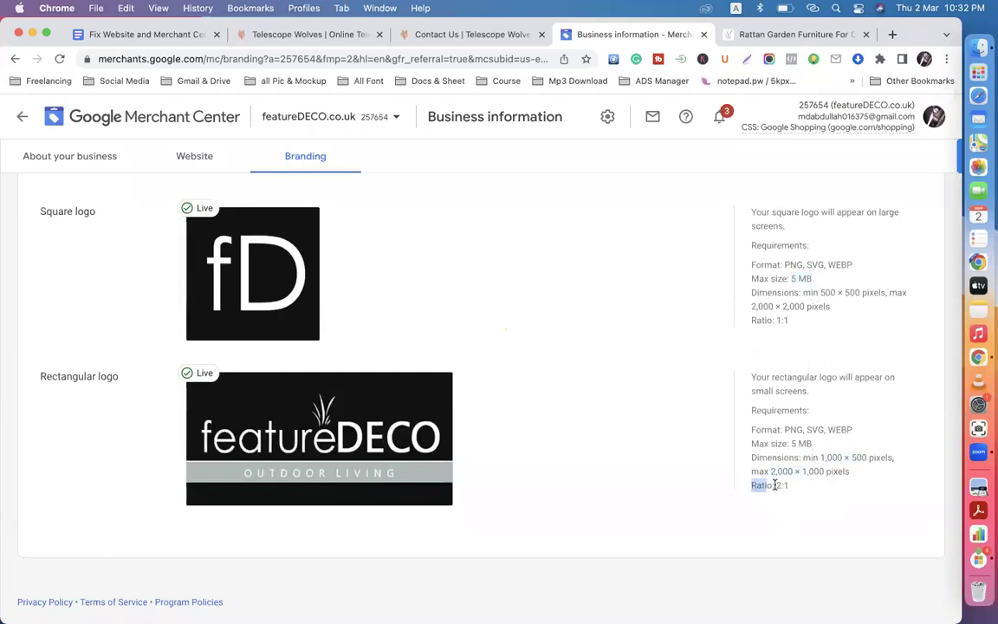
{"action": "left_click_drag", "start_coordinate": [750, 320], "coordinate": [788, 321]}
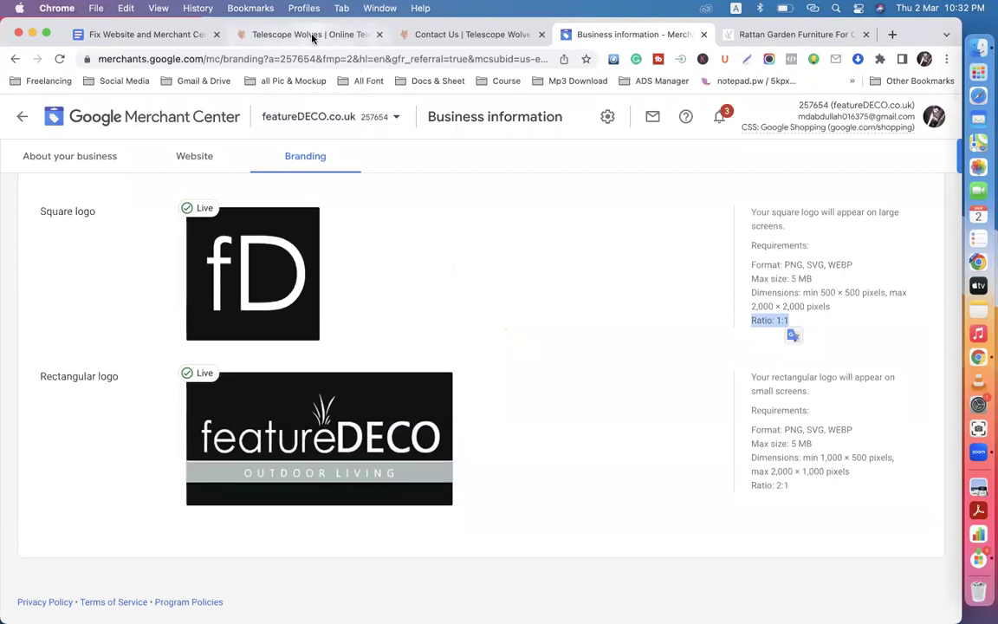
Compare the Telescope Wolves and featureDECO store home pages with the logos in Merchant Center's branding settings
{"action": "left_click", "coordinate": [286, 35]}
{"action": "left_click", "coordinate": [760, 35]}
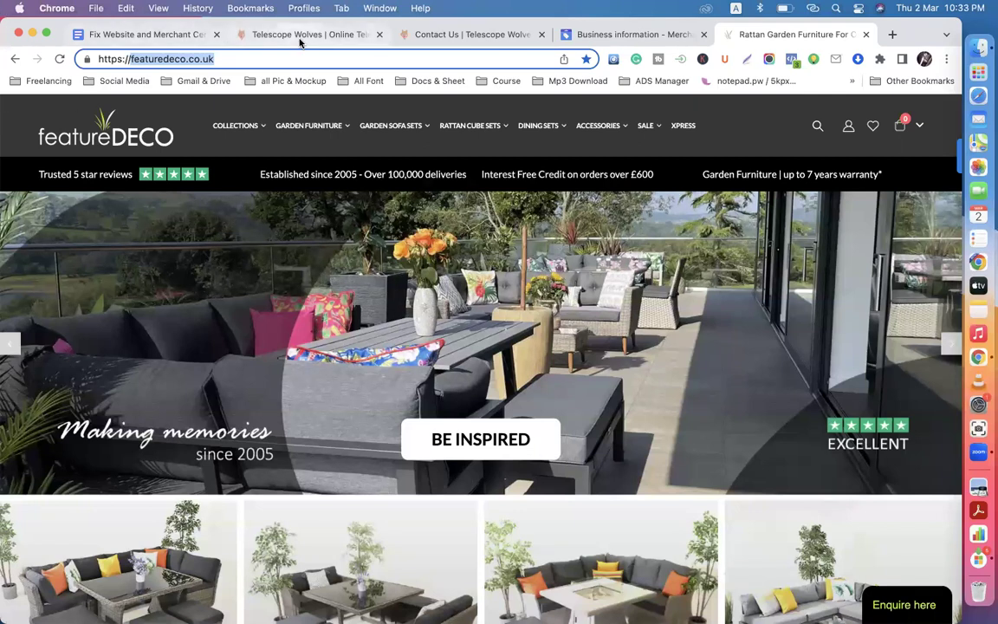
{"action": "left_click", "coordinate": [613, 35]}
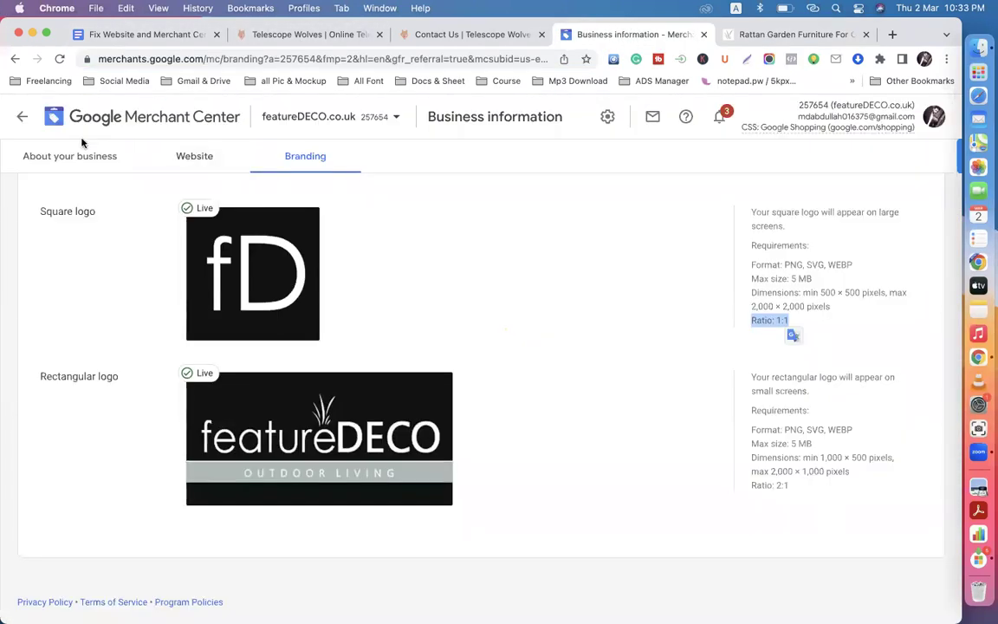
{"action": "left_click", "coordinate": [266, 35]}
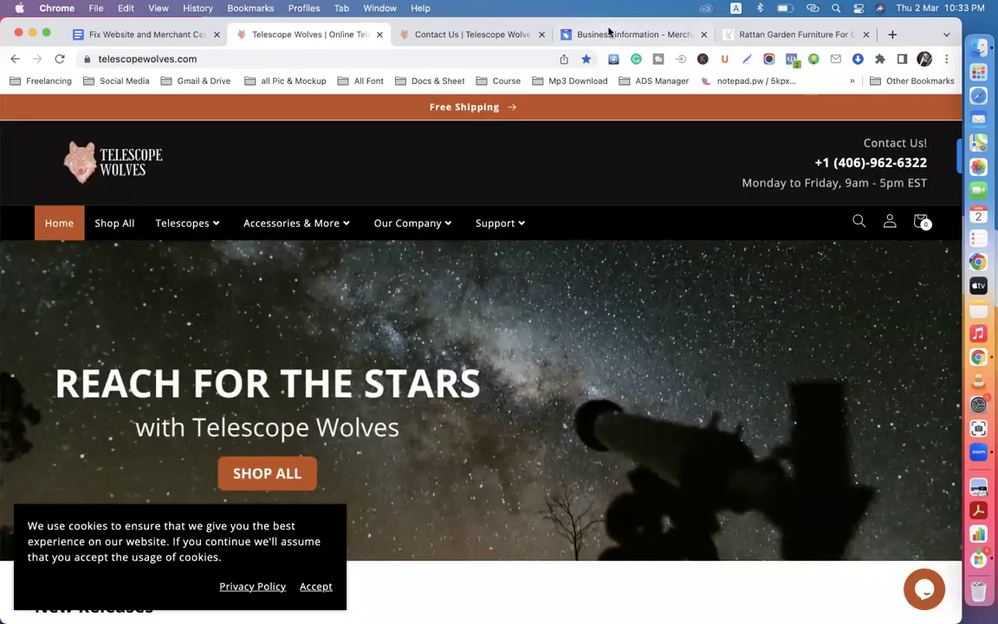
{"action": "left_click", "coordinate": [604, 35]}
{"action": "mouse_move", "coordinate": [443, 388]}
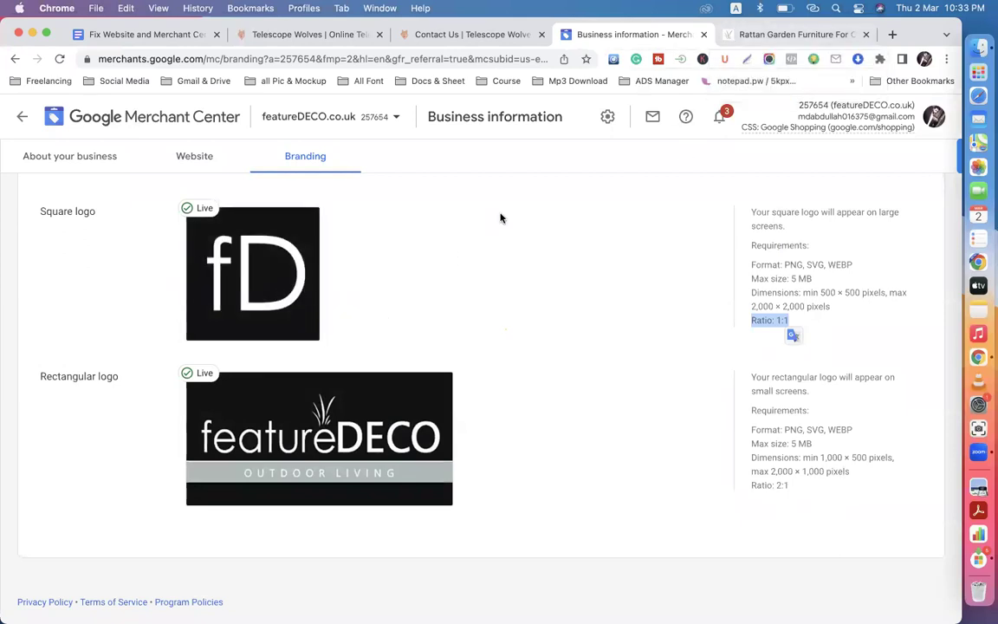
{"action": "left_click", "coordinate": [756, 34]}
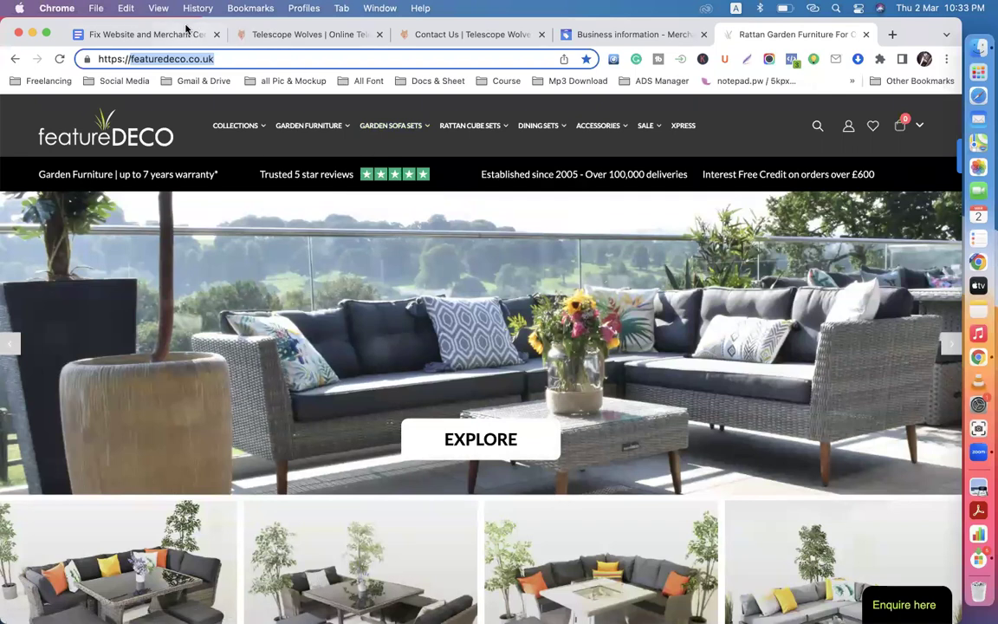
{"action": "left_click", "coordinate": [576, 35]}
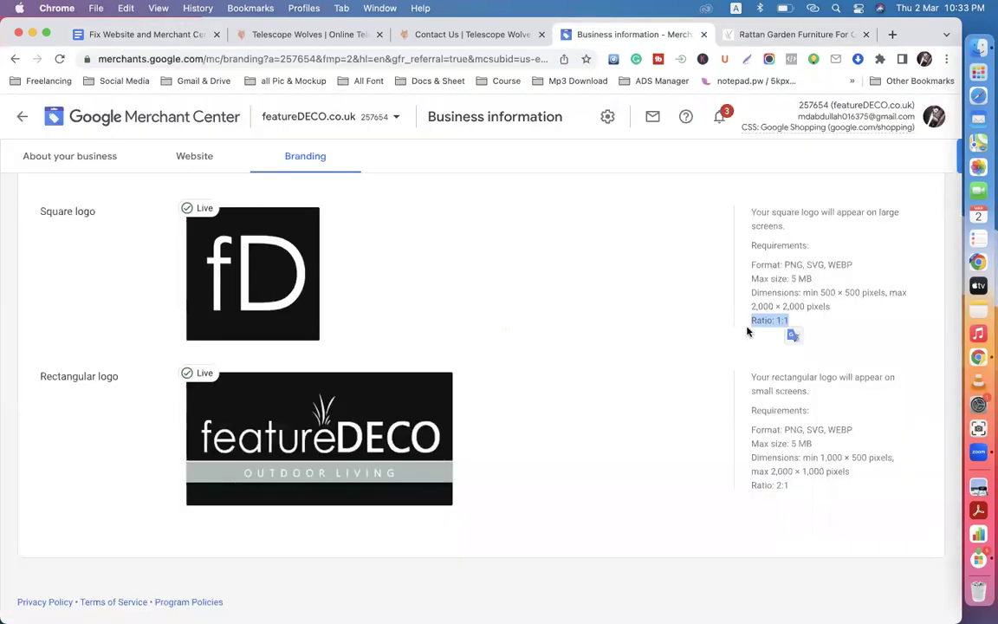
Highlight the square logo's format, size, dimension and ratio requirements, followed by the rectangular logo's full description
{"action": "left_click", "coordinate": [800, 327]}
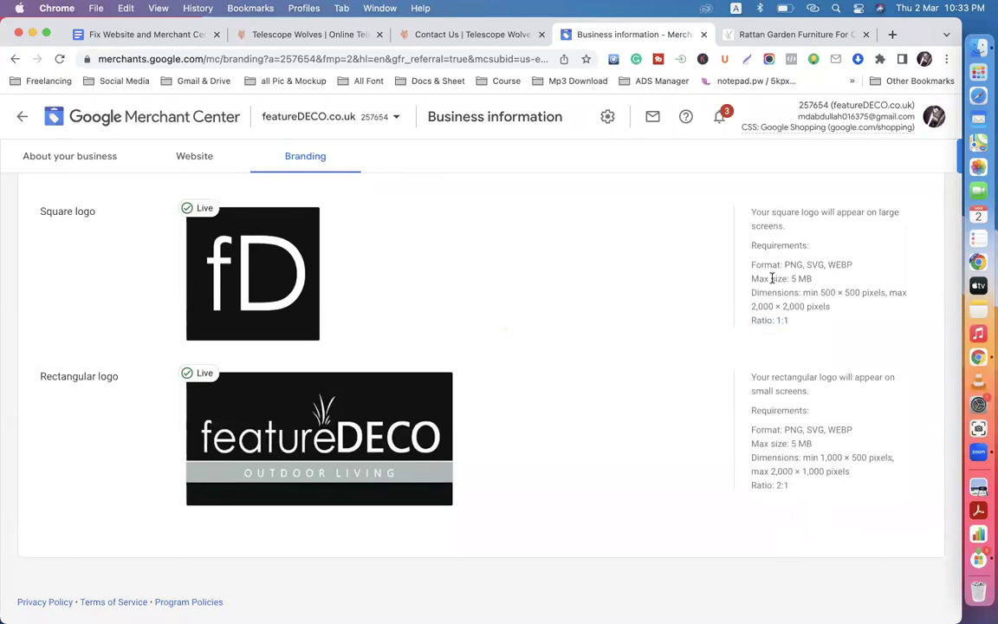
{"action": "left_click_drag", "start_coordinate": [819, 292], "coordinate": [853, 292]}
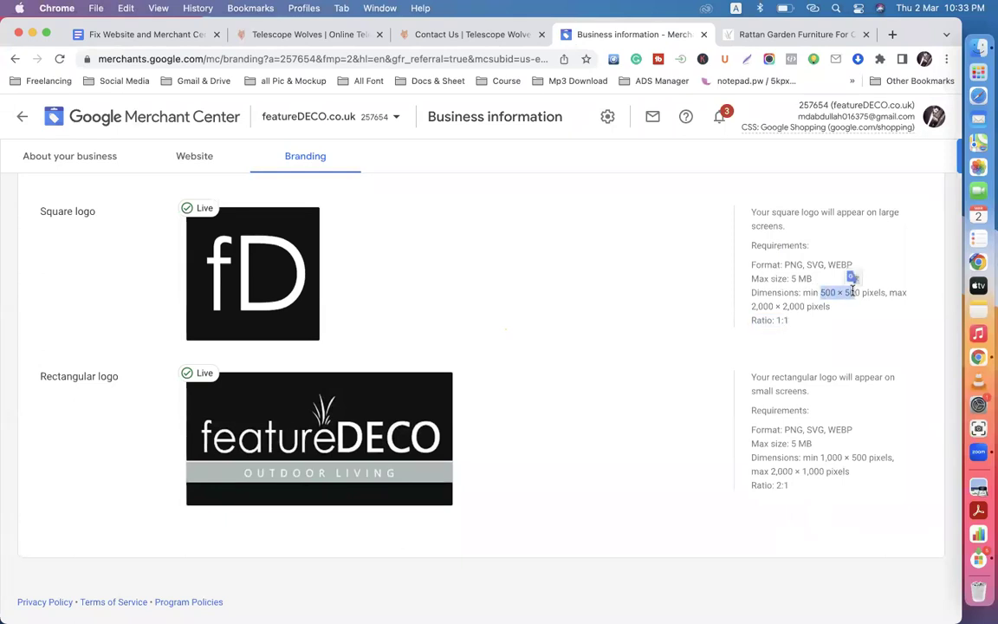
{"action": "left_click_drag", "start_coordinate": [790, 326], "coordinate": [749, 266]}
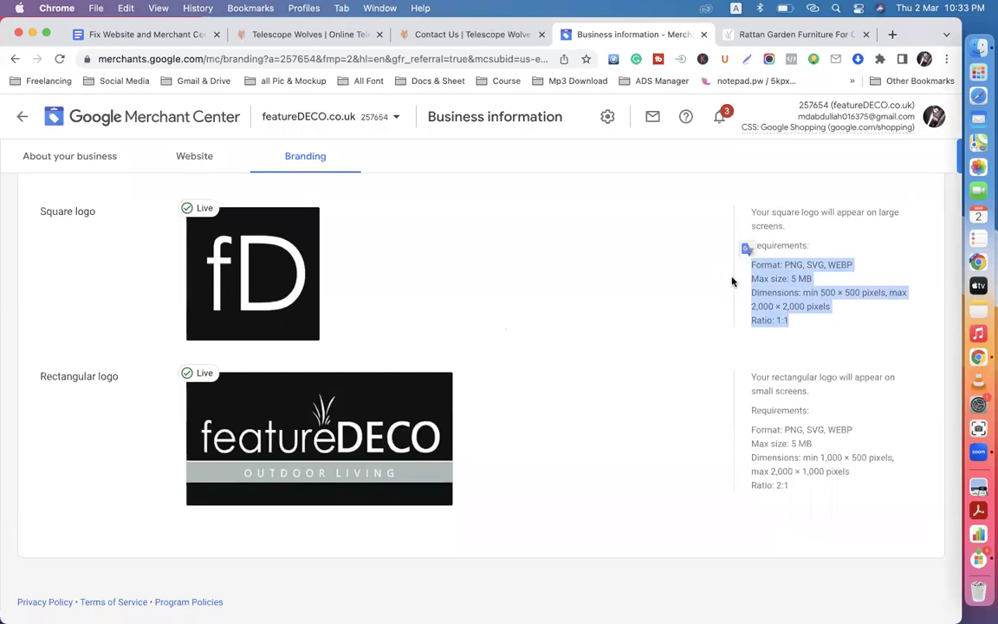
{"action": "left_click", "coordinate": [746, 276]}
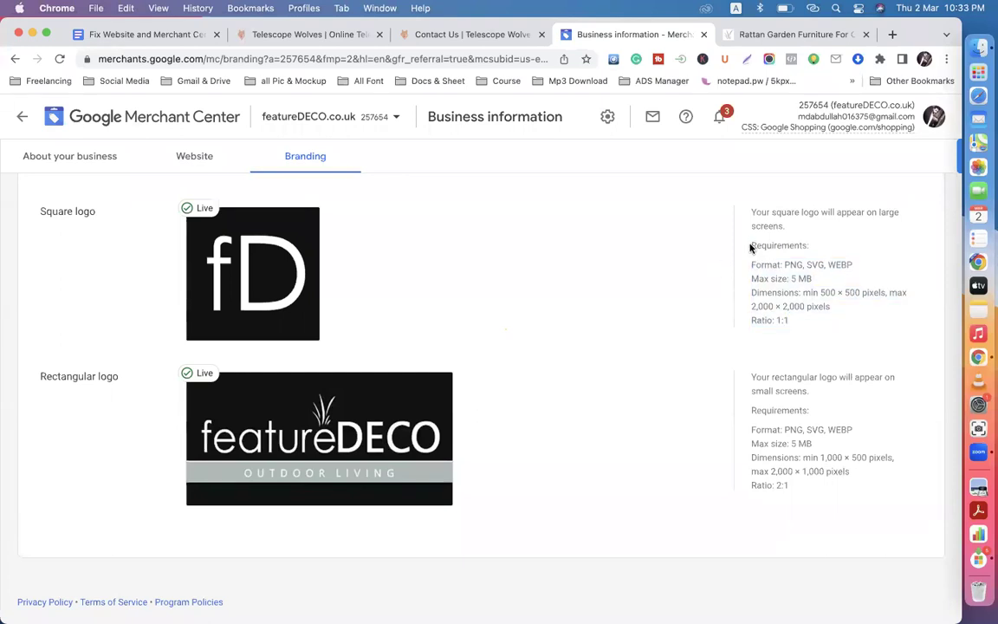
{"action": "left_click_drag", "start_coordinate": [750, 245], "coordinate": [802, 440]}
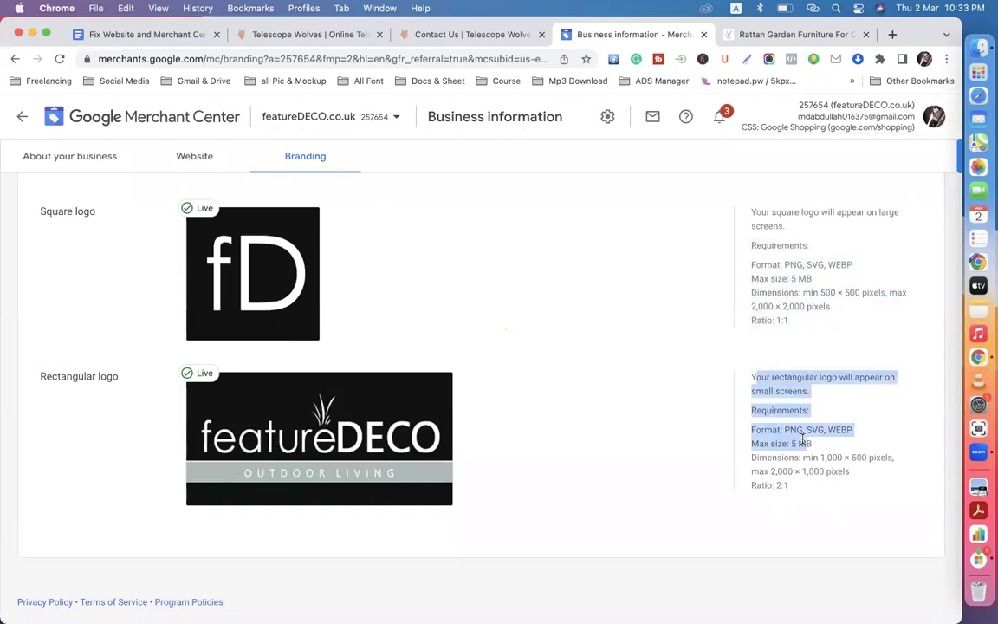
{"action": "left_click", "coordinate": [747, 372]}
{"action": "left_click_drag", "start_coordinate": [752, 375], "coordinate": [837, 507]}
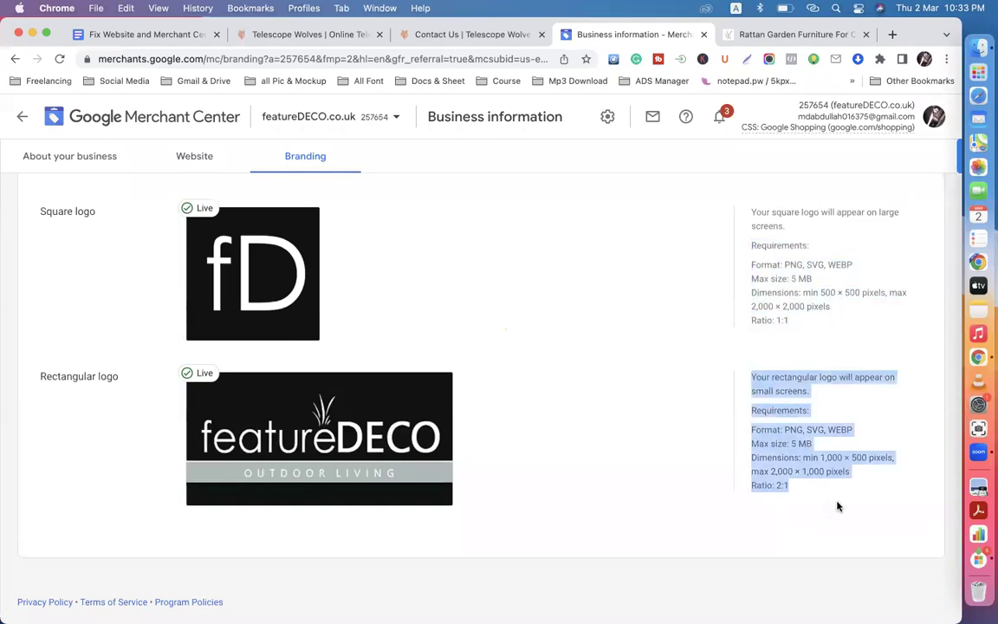
Copy the square logo's full description and requirements from Merchant Center's branding settings
{"action": "left_click", "coordinate": [796, 325]}
{"action": "left_click_drag", "start_coordinate": [796, 324], "coordinate": [741, 206]}
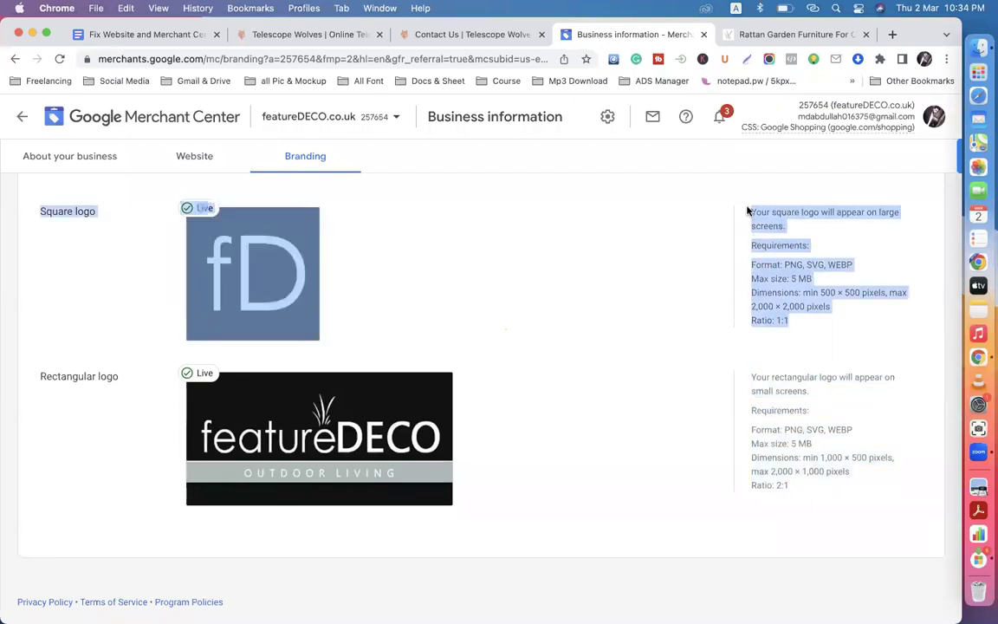
{"action": "left_click", "coordinate": [793, 322]}
{"action": "left_click_drag", "start_coordinate": [793, 323], "coordinate": [749, 208]}
{"action": "key", "text": "super+c"}
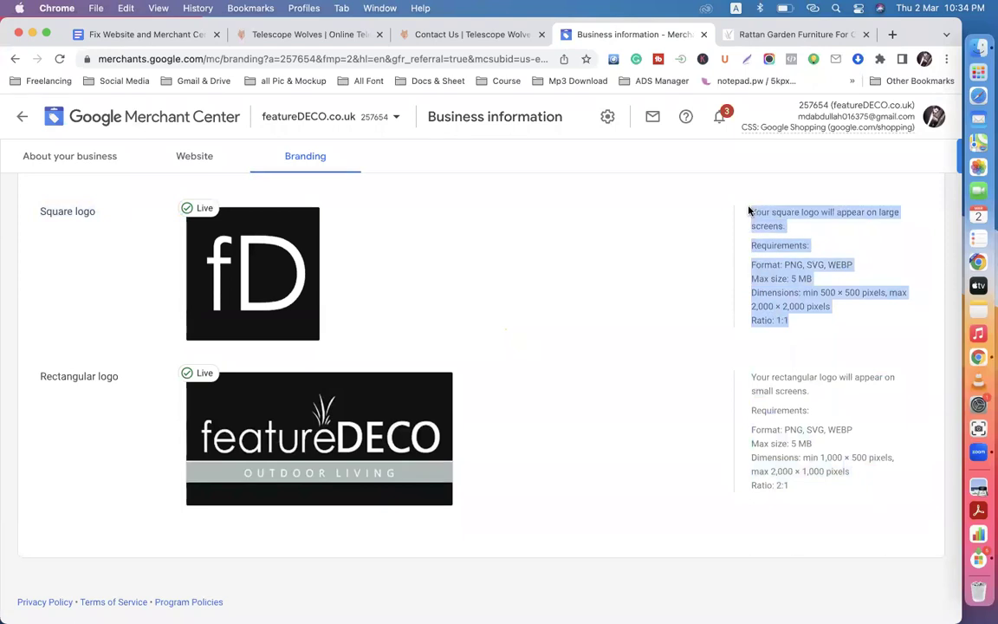
Insert a page break before "square and rectangular" at the end of item 11 in the checklist document
{"action": "left_click", "coordinate": [140, 34]}
{"action": "left_click", "coordinate": [366, 452]}
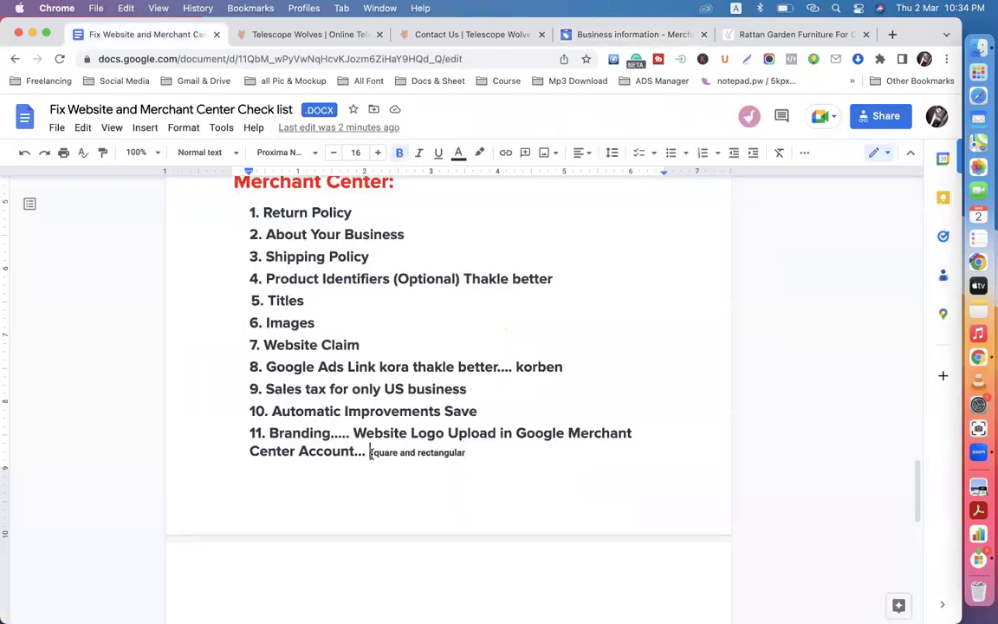
{"action": "key", "text": "ctrl+Return"}
{"action": "scroll", "coordinate": [317, 528], "scroll_direction": "down", "scroll_amount": 3}
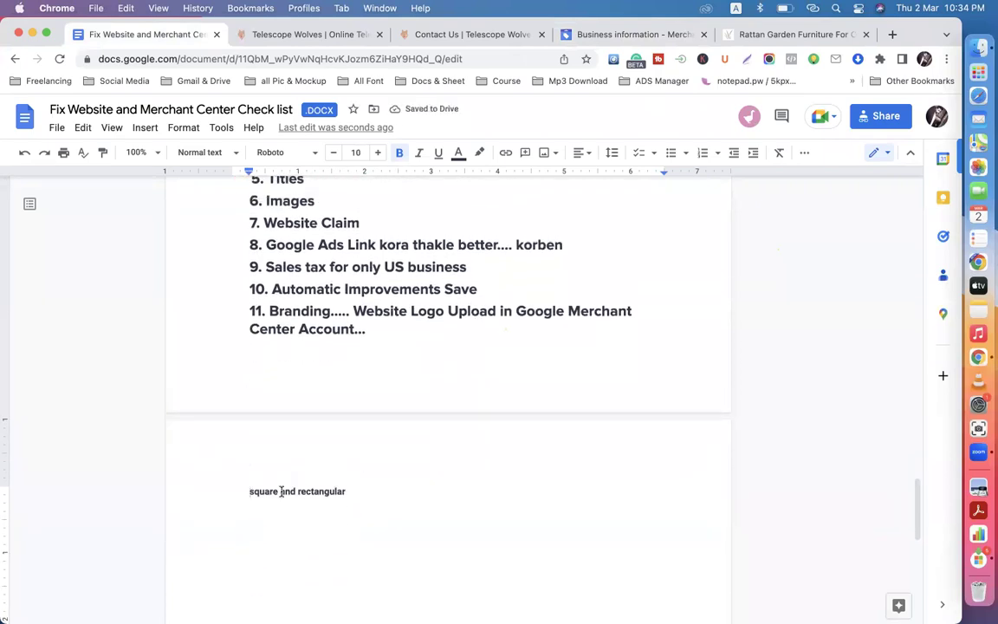
Separate "square" from "and rectangular" with a line break, add a colon after it and paste the square logo requirements there
{"action": "left_click", "coordinate": [281, 491]}
{"action": "key", "text": "Return"}
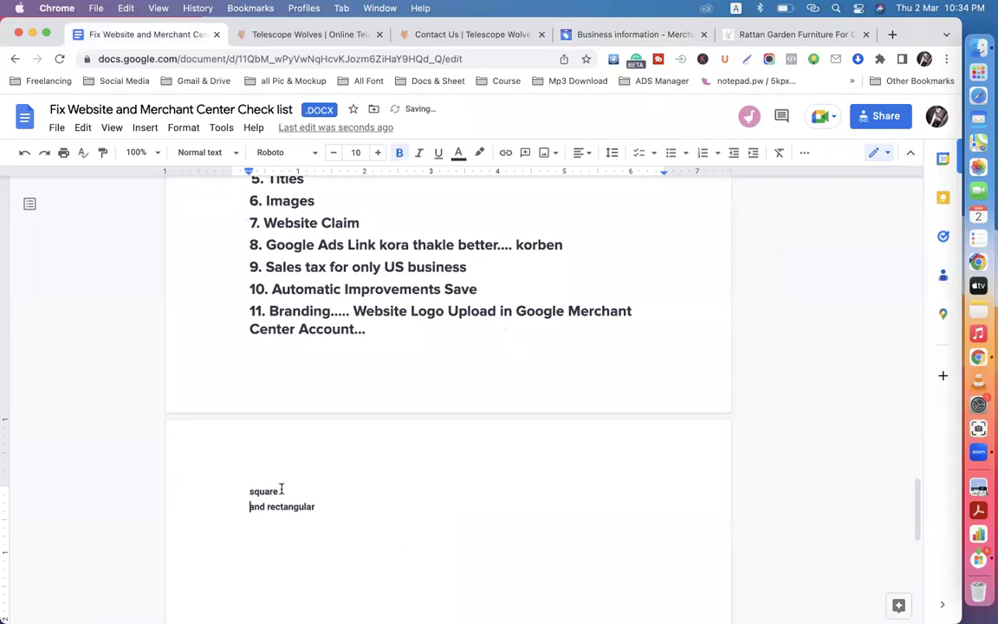
{"action": "left_click", "coordinate": [299, 486]}
{"action": "key", "text": "BackSpace"}
{"action": "type", "text": ":"}
{"action": "key", "text": "super+v"}
{"action": "scroll", "coordinate": [448, 390], "scroll_direction": "down", "scroll_amount": 1}
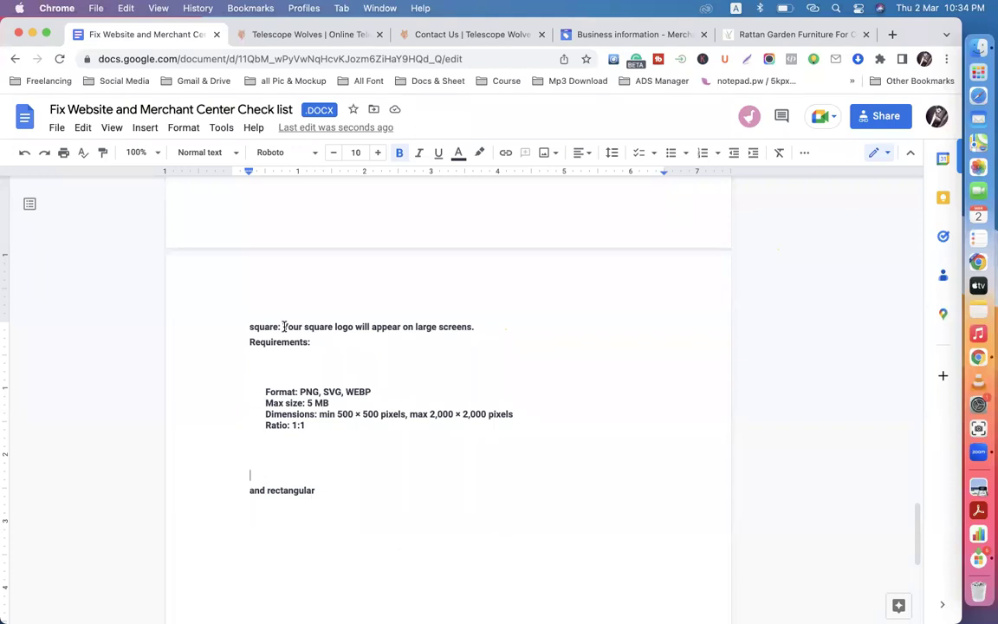
Enlarge the word "square" above the pasted logo requirements to font size 22
{"action": "left_click_drag", "start_coordinate": [277, 327], "coordinate": [248, 327]}
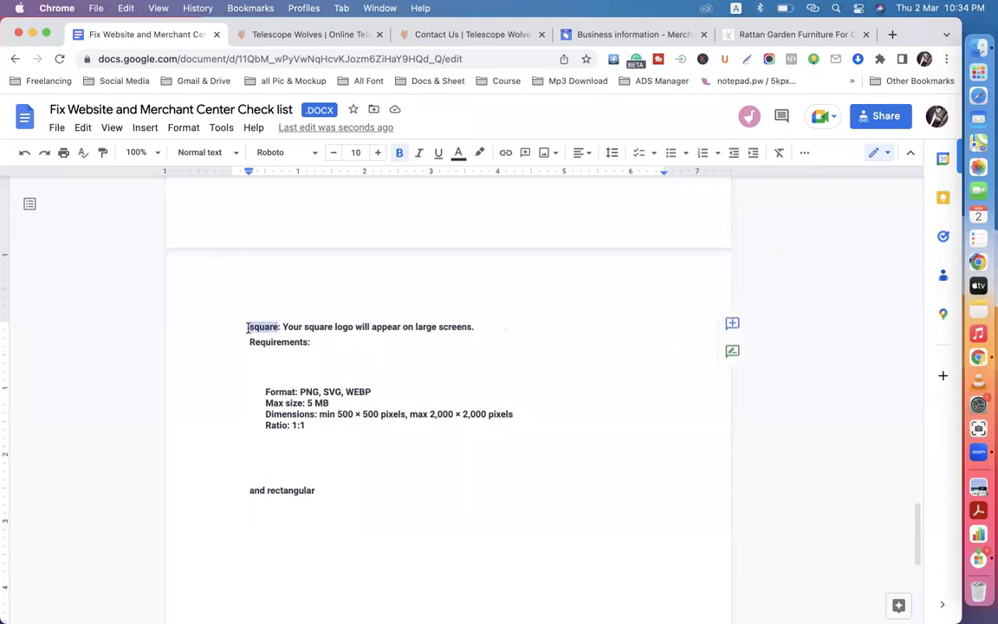
{"action": "left_click", "coordinate": [379, 153]}
{"action": "left_click", "coordinate": [379, 153]}
{"action": "left_click", "coordinate": [380, 153]}
{"action": "left_click", "coordinate": [380, 154]}
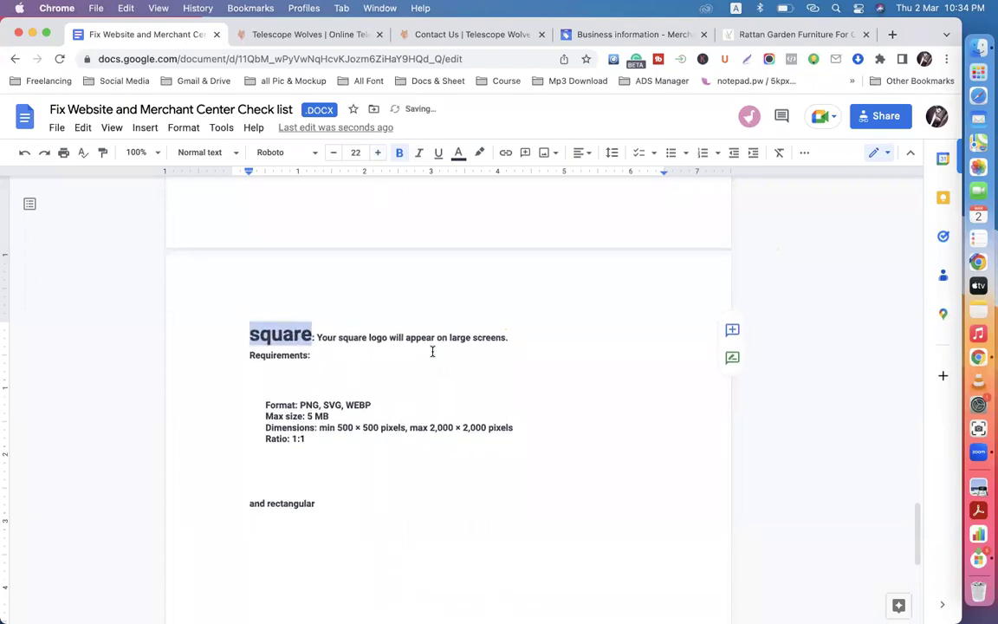
Remove "and" before "rectangular" and add a colon after the word
{"action": "scroll", "coordinate": [335, 396], "scroll_direction": "down", "scroll_amount": 3}
{"action": "left_click_drag", "start_coordinate": [270, 387], "coordinate": [246, 384]}
{"action": "key", "text": "BackSpace"}
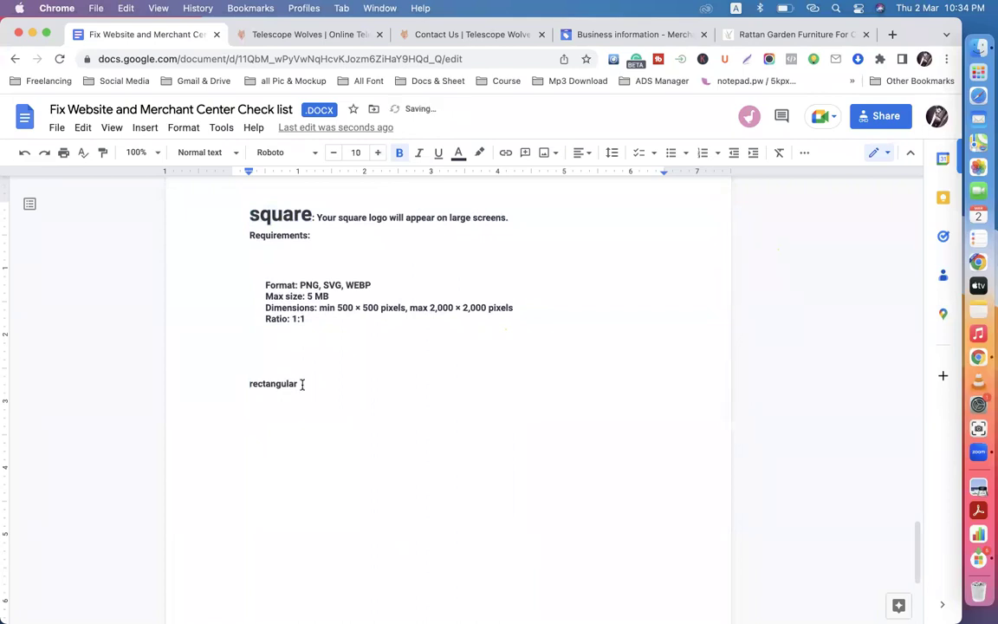
{"action": "type", "text": ":"}
Enlarge the "rectangular:" heading to font size 21
{"action": "left_click_drag", "start_coordinate": [302, 383], "coordinate": [238, 379]}
{"action": "left_click", "coordinate": [378, 153]}
{"action": "left_click", "coordinate": [378, 152]}
{"action": "left_click", "coordinate": [378, 153]}
{"action": "left_click", "coordinate": [377, 152]}
{"action": "left_click", "coordinate": [377, 152]}
{"action": "left_click", "coordinate": [378, 153]}
{"action": "left_click", "coordinate": [378, 153]}
{"action": "left_click", "coordinate": [377, 152]}
{"action": "left_click", "coordinate": [377, 153]}
{"action": "left_click", "coordinate": [377, 152]}
{"action": "left_click", "coordinate": [377, 152]}
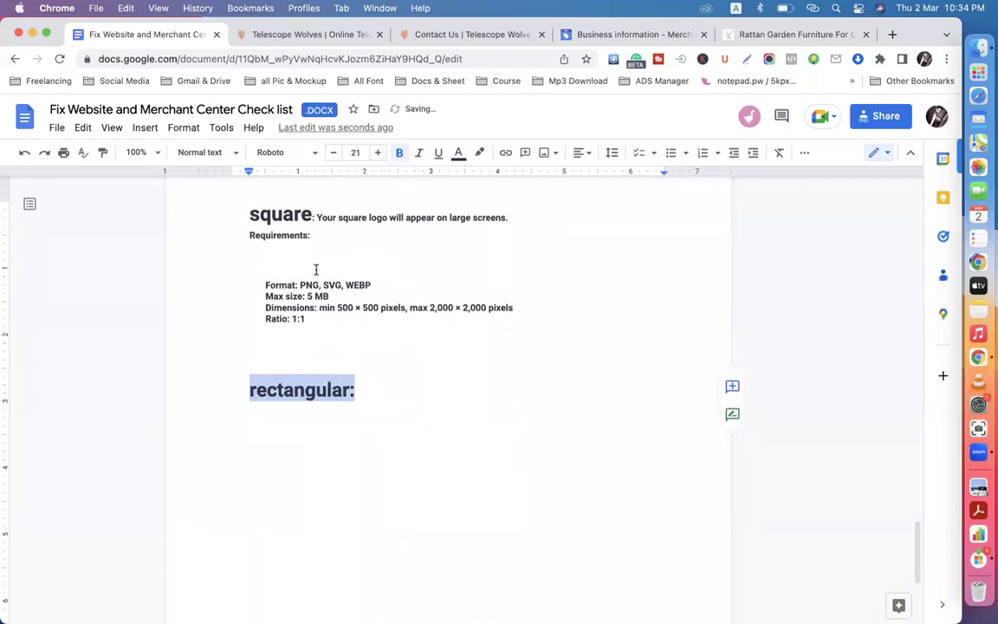
Enlarge the colon after "square" to font size 21
{"action": "left_click", "coordinate": [313, 217]}
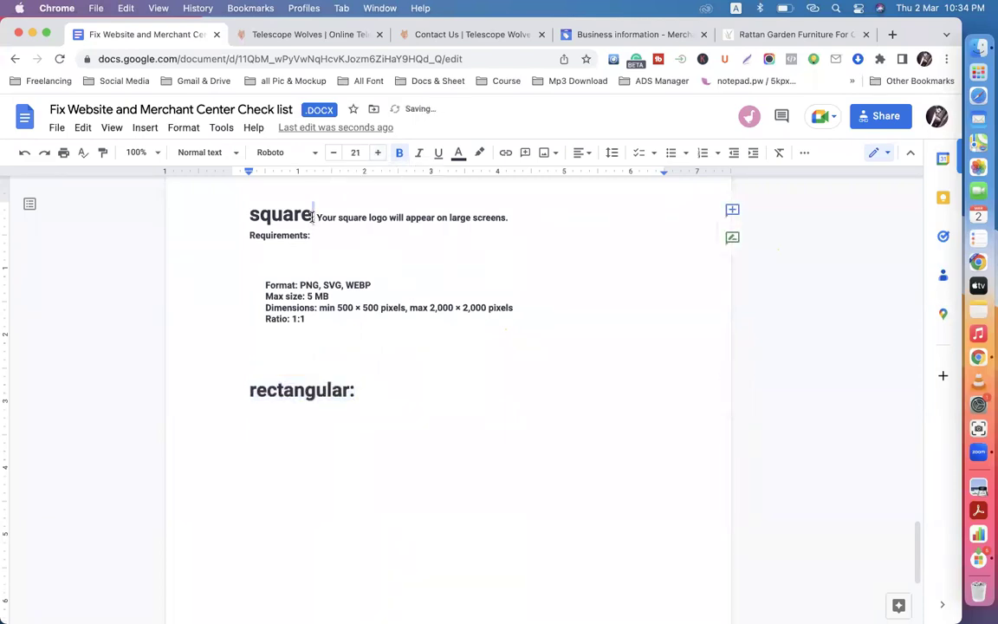
{"action": "type", "text": ":"}
{"action": "key", "text": "shift+Left"}
{"action": "double_click", "coordinate": [377, 152]}
{"action": "double_click", "coordinate": [377, 153]}
{"action": "double_click", "coordinate": [378, 152]}
{"action": "double_click", "coordinate": [378, 153]}
{"action": "double_click", "coordinate": [378, 153]}
{"action": "left_click", "coordinate": [377, 154]}
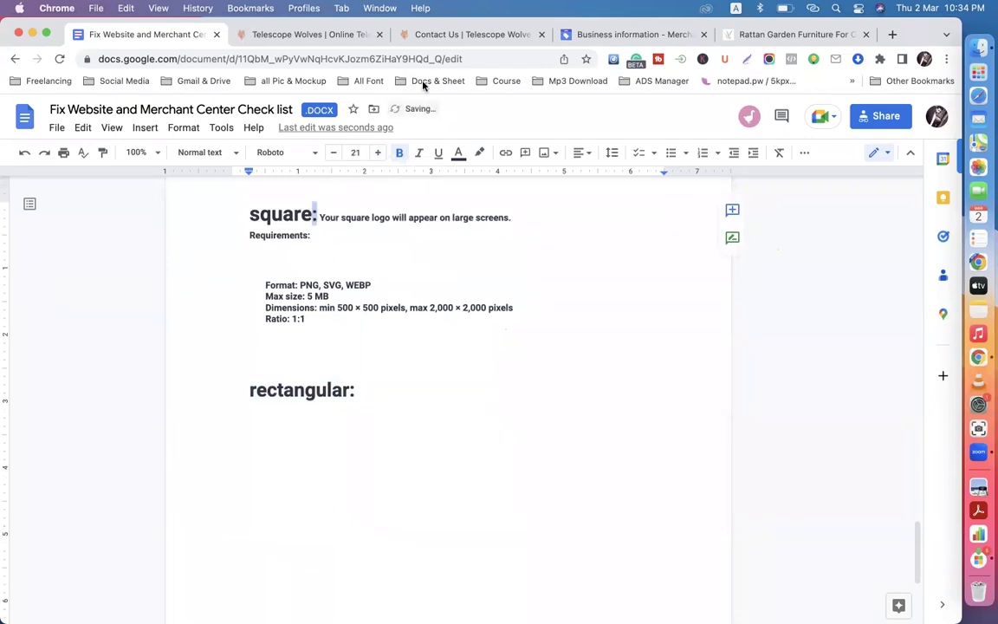
Copy the rectangular logo's full description and requirements from Merchant Center and paste them after "rectangular:" in the checklist document
{"action": "left_click", "coordinate": [645, 35]}
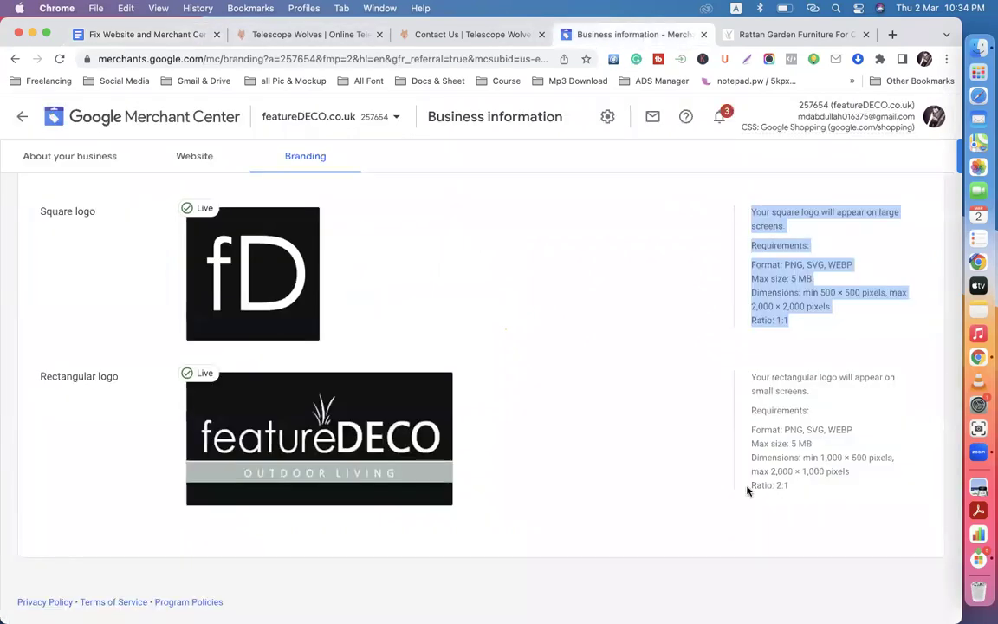
{"action": "left_click_drag", "start_coordinate": [811, 489], "coordinate": [748, 377]}
{"action": "key", "text": "super+c"}
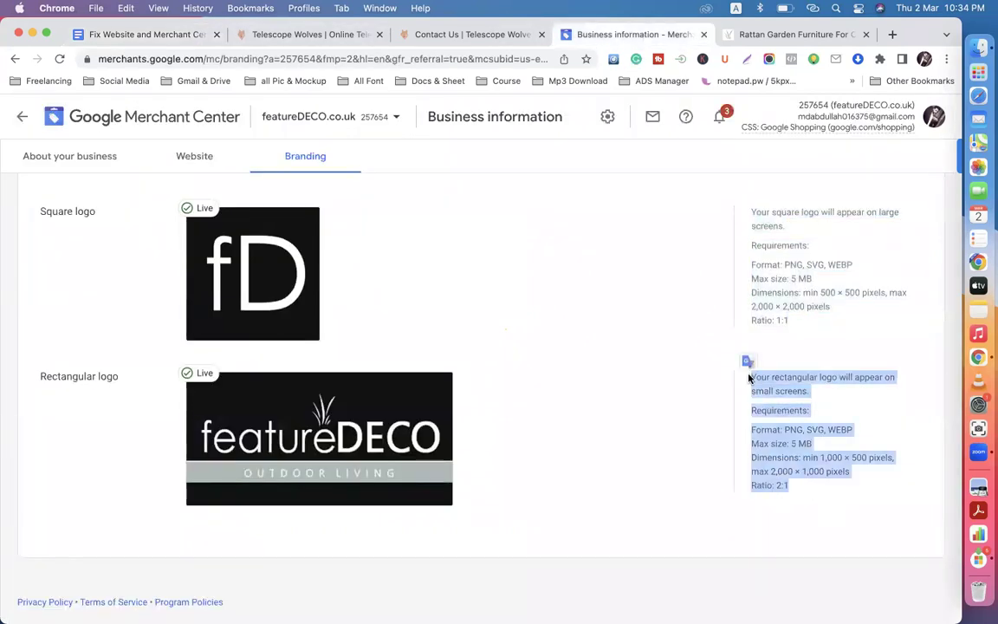
{"action": "left_click", "coordinate": [119, 35]}
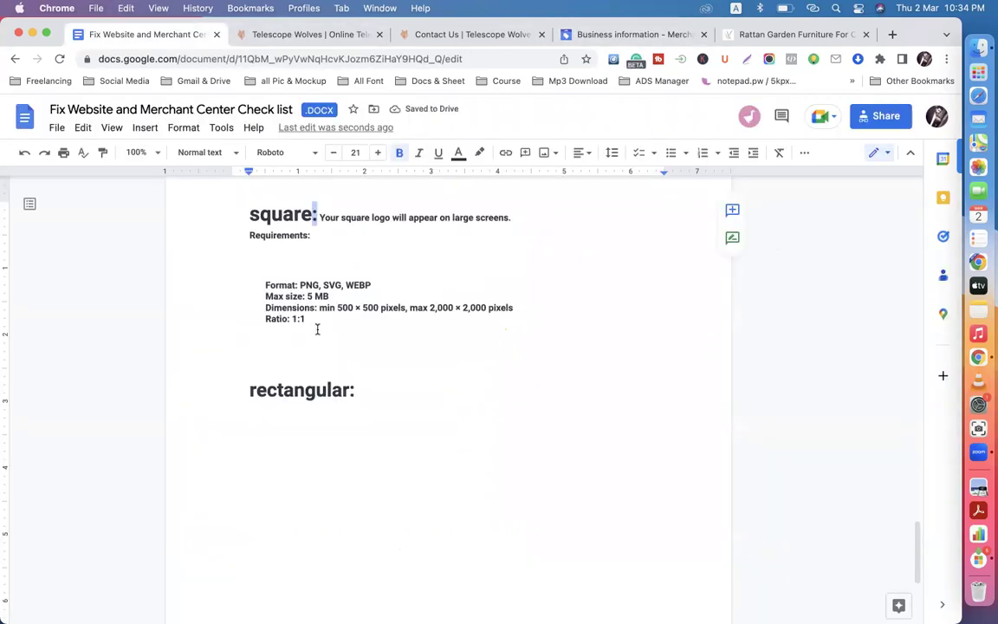
{"action": "left_click", "coordinate": [376, 401]}
{"action": "key", "text": "super+v"}
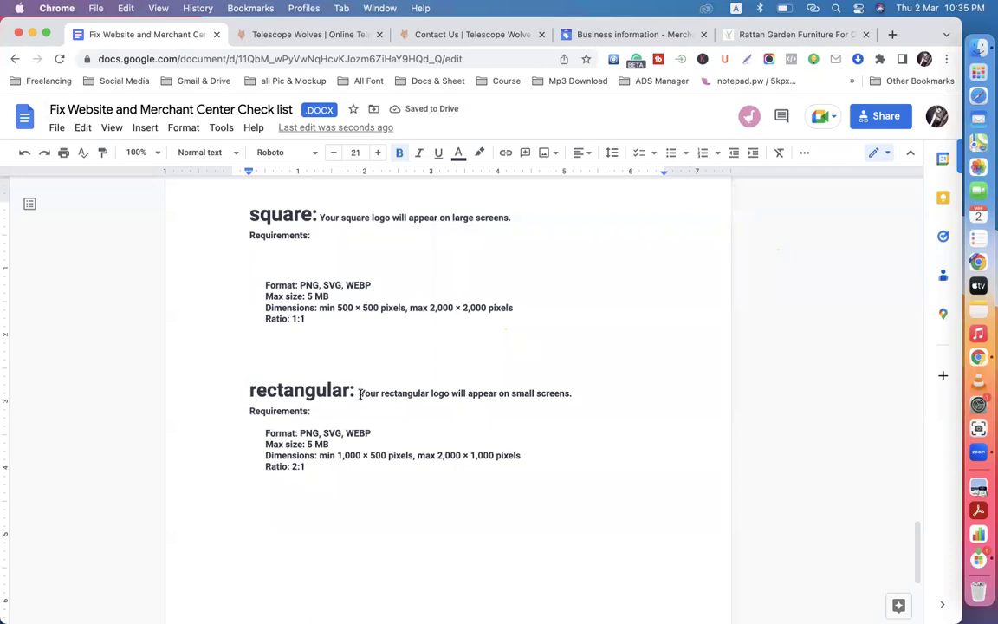
Copy the checklist document's sharing link, leaving access at anyone with the link as Viewer
{"action": "scroll", "coordinate": [461, 310], "scroll_direction": "up", "scroll_amount": 7}
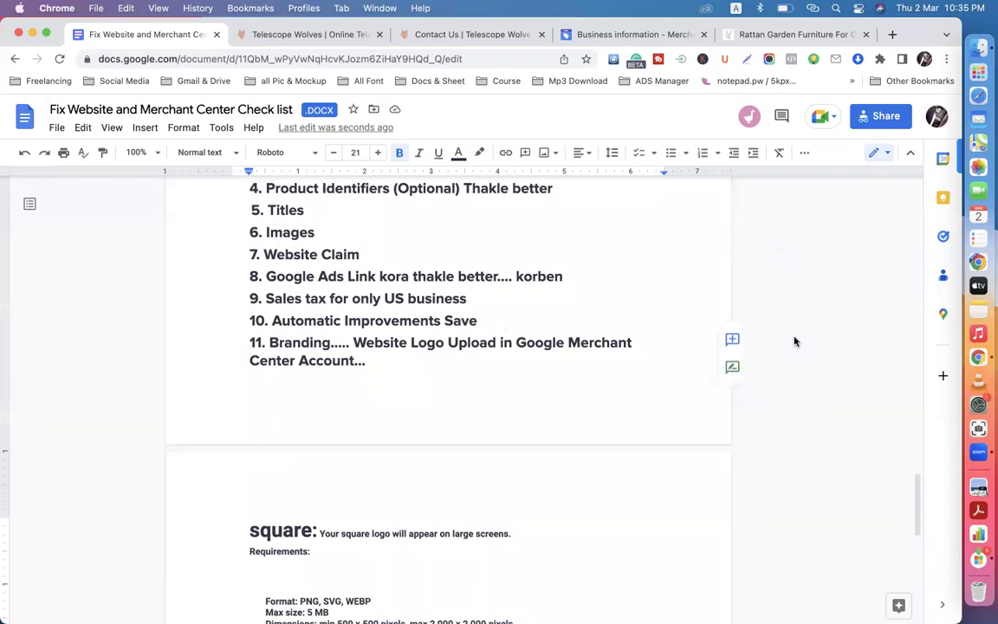
{"action": "left_click", "coordinate": [874, 121]}
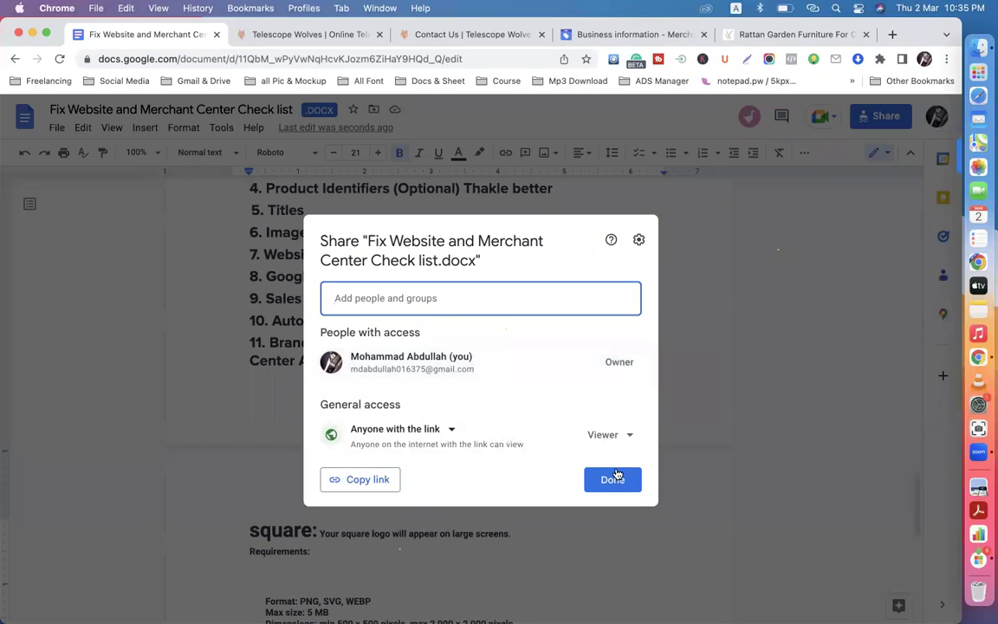
{"action": "left_click", "coordinate": [371, 490]}
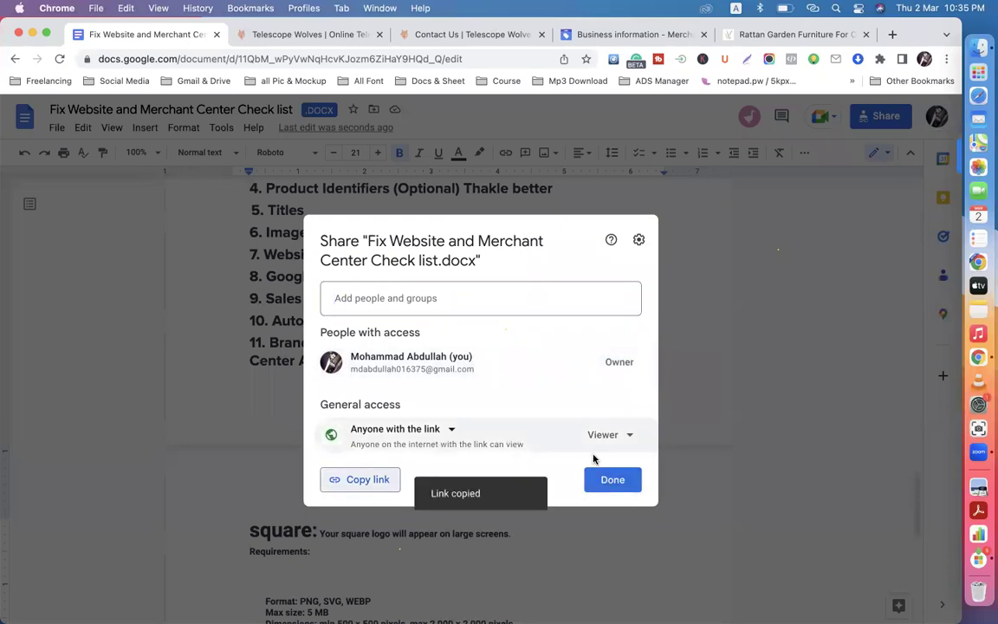
{"action": "left_click", "coordinate": [612, 479]}
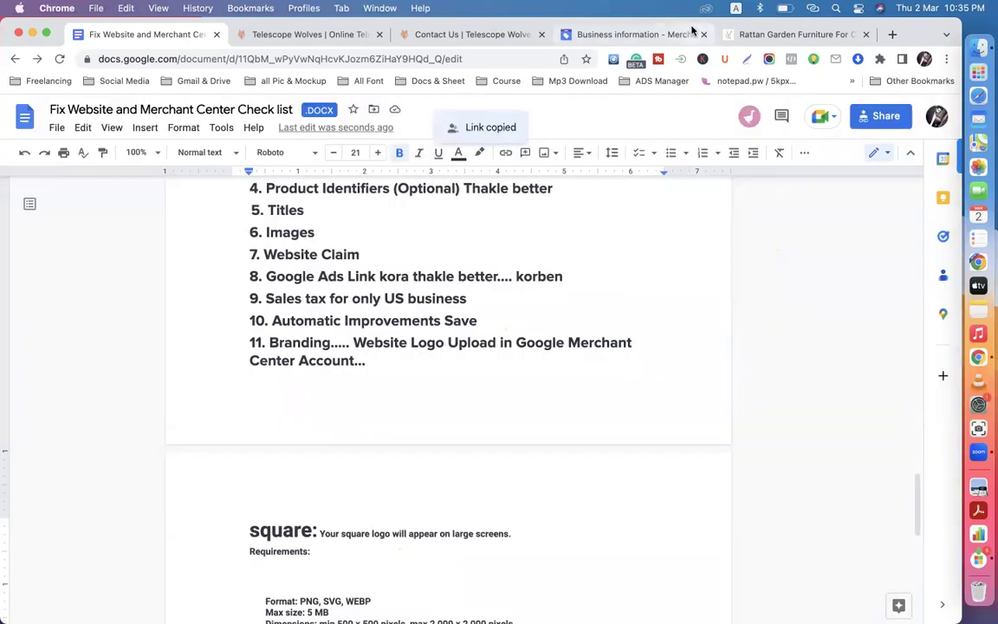
{"action": "left_click", "coordinate": [770, 34]}
{"action": "left_click", "coordinate": [116, 80]}
{"action": "left_click", "coordinate": [134, 107]}
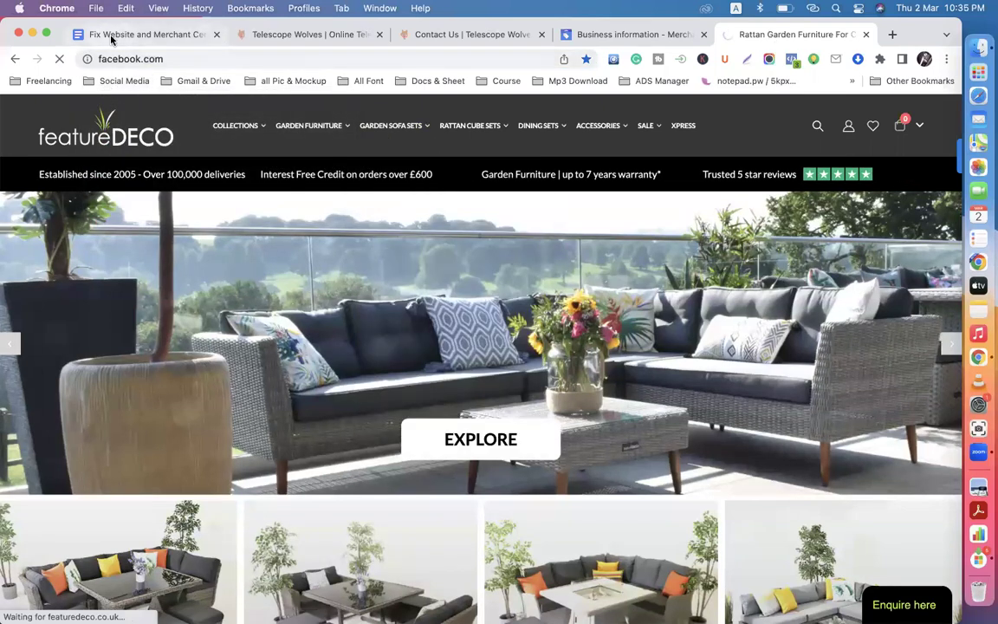
{"action": "mouse_move", "coordinate": [309, 126]}
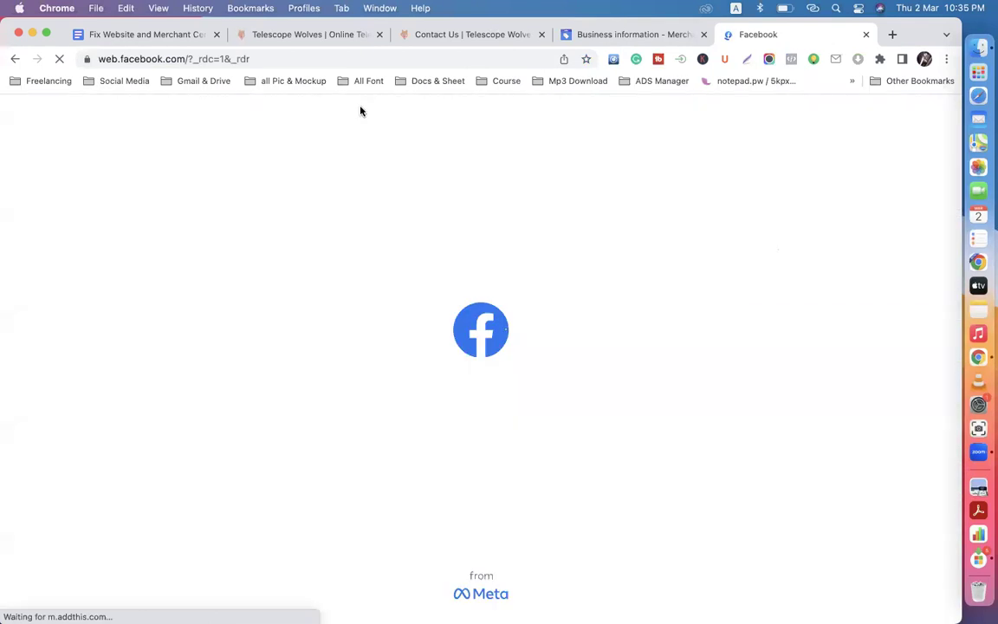
Review the checklist document from the logo requirements back up to the "Website Check List & Need" section
{"action": "left_click", "coordinate": [149, 36]}
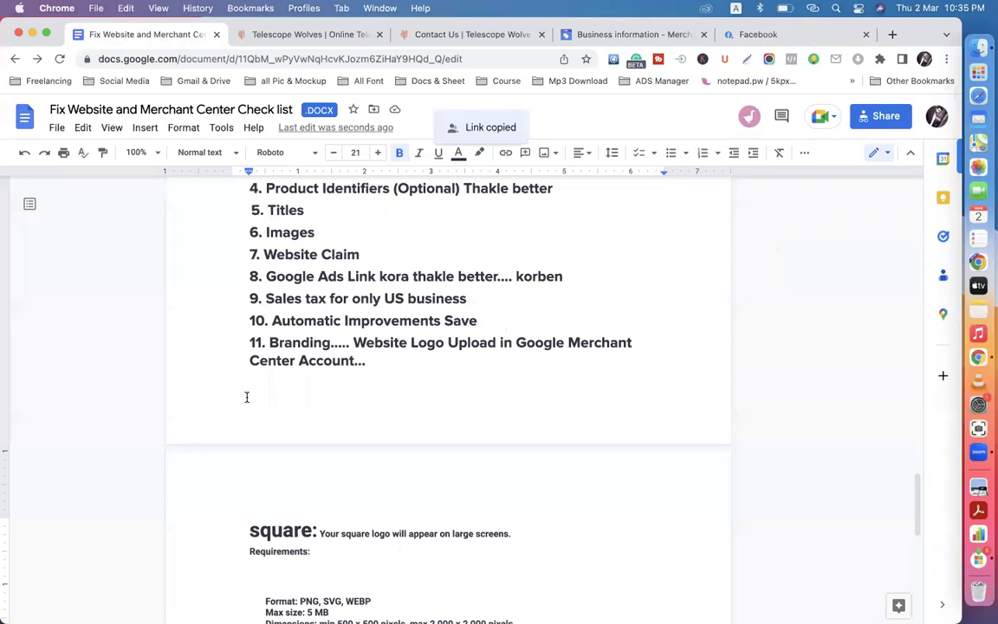
{"action": "scroll", "coordinate": [246, 396], "scroll_direction": "down", "scroll_amount": 5}
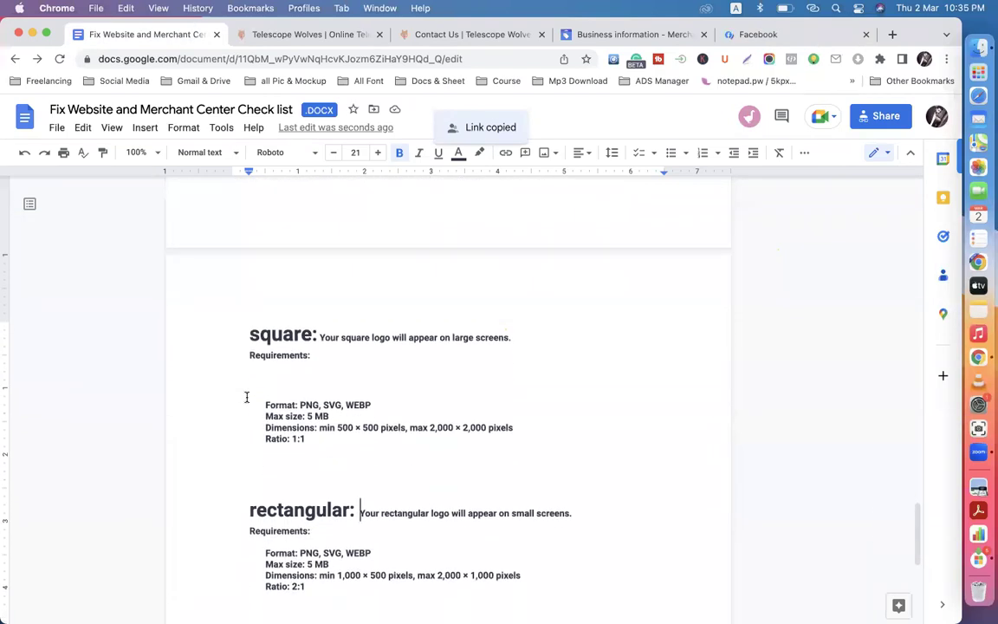
{"action": "scroll", "coordinate": [246, 397], "scroll_direction": "up", "scroll_amount": 12}
{"action": "scroll", "coordinate": [246, 397], "scroll_direction": "up", "scroll_amount": 12}
{"action": "scroll", "coordinate": [246, 396], "scroll_direction": "down", "scroll_amount": 3}
{"action": "scroll", "coordinate": [246, 397], "scroll_direction": "up", "scroll_amount": 10}
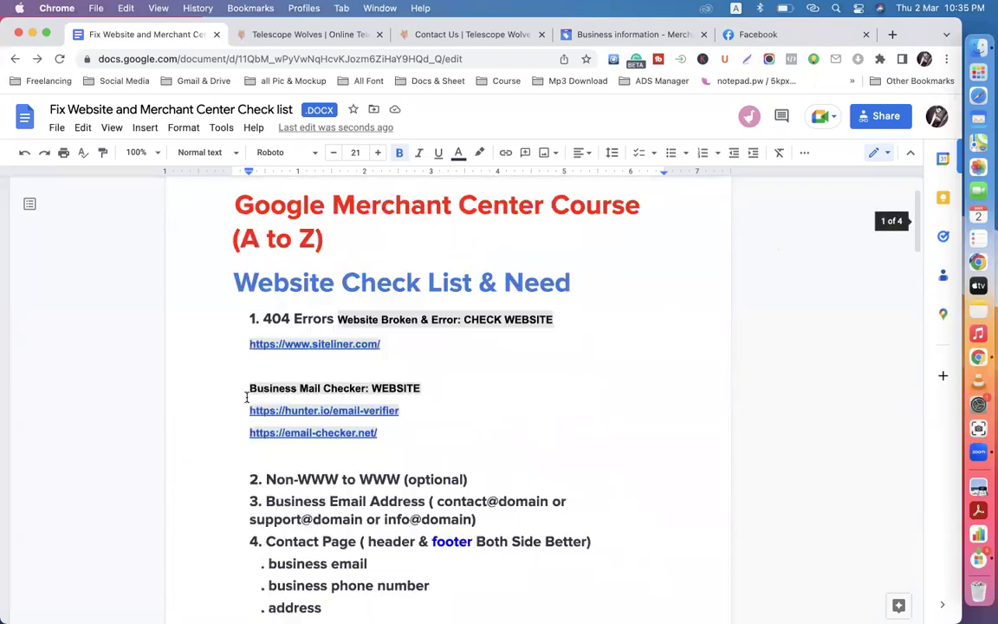
Close the Facebook tab, switch to the first of the other Chrome profiles and open Facebook there
{"action": "left_click", "coordinate": [764, 35]}
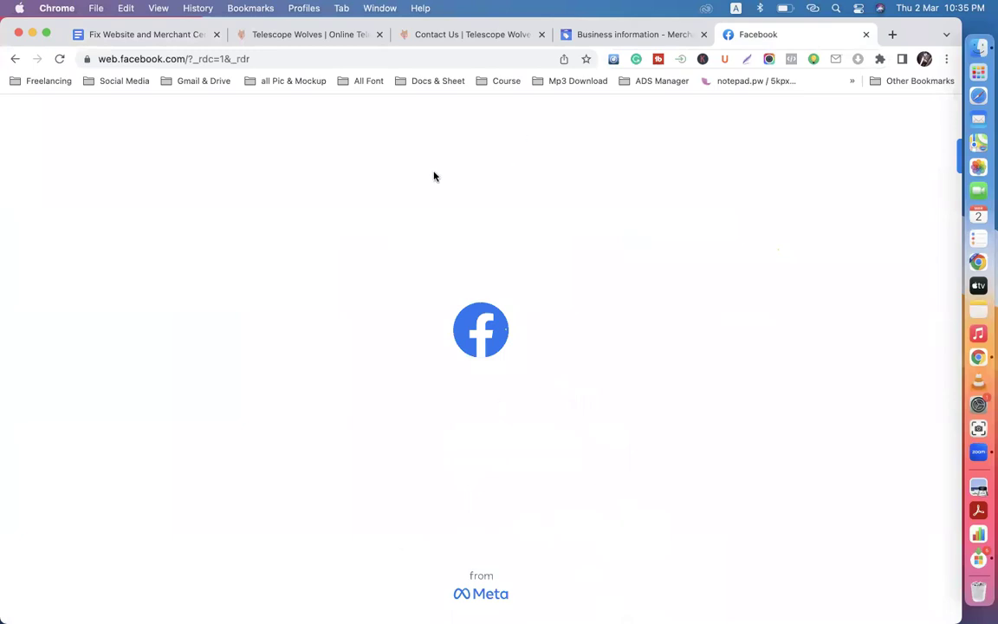
{"action": "left_click", "coordinate": [865, 34]}
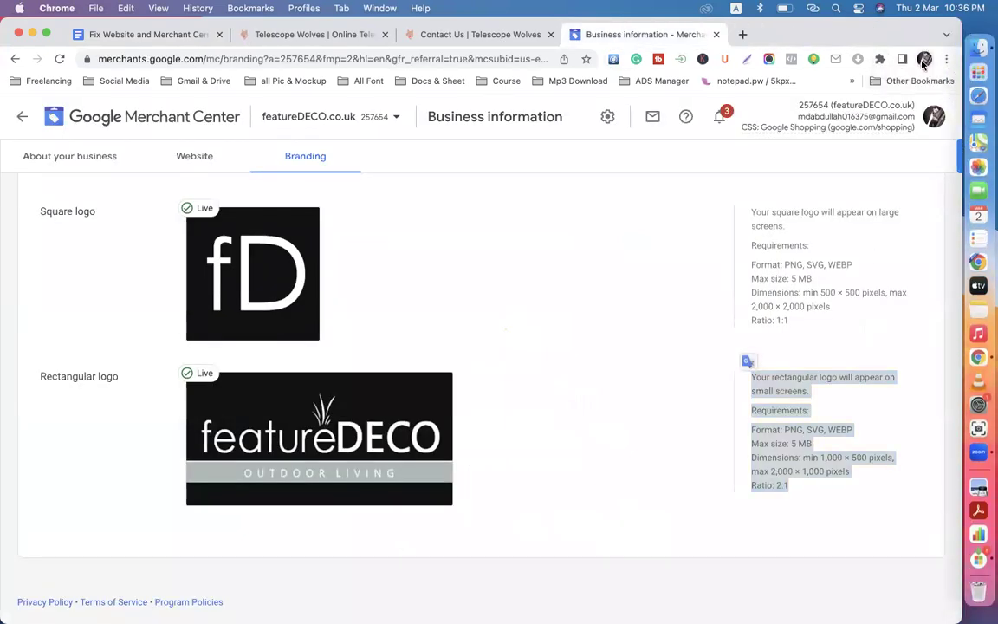
{"action": "left_click", "coordinate": [924, 60]}
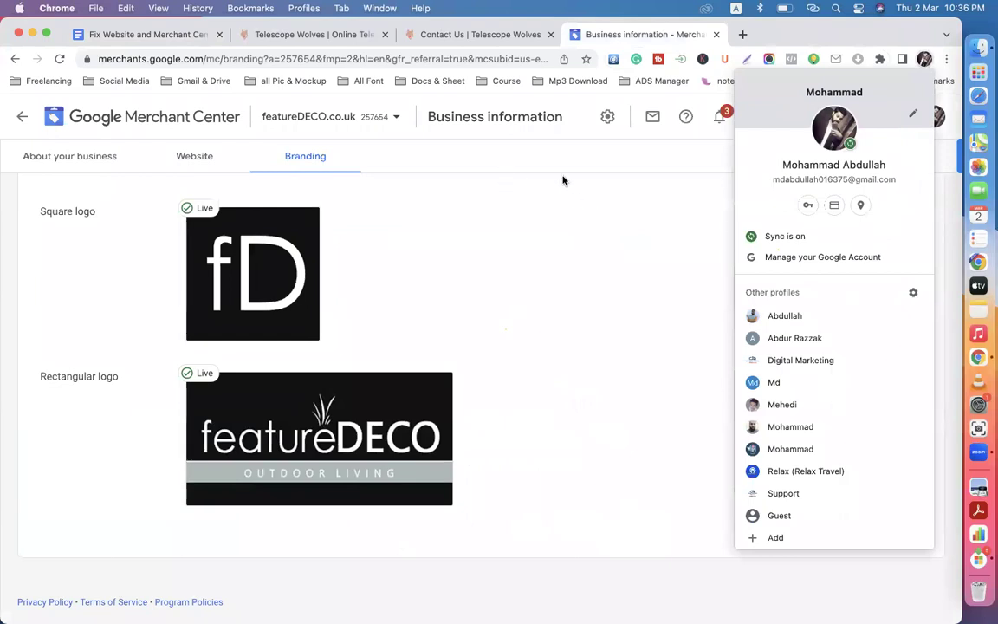
{"action": "left_click", "coordinate": [790, 316]}
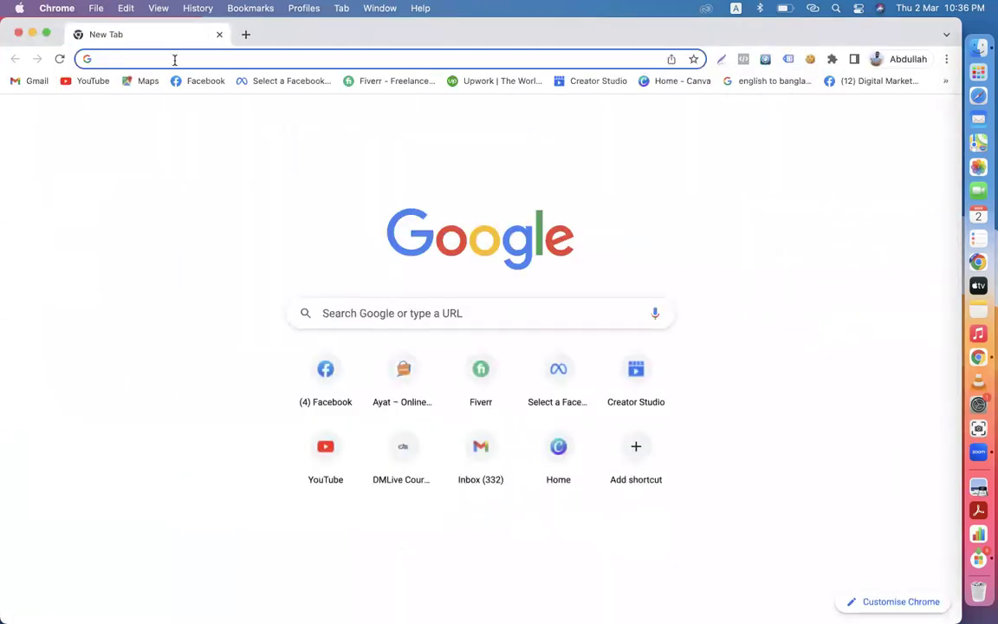
{"action": "left_click", "coordinate": [195, 84]}
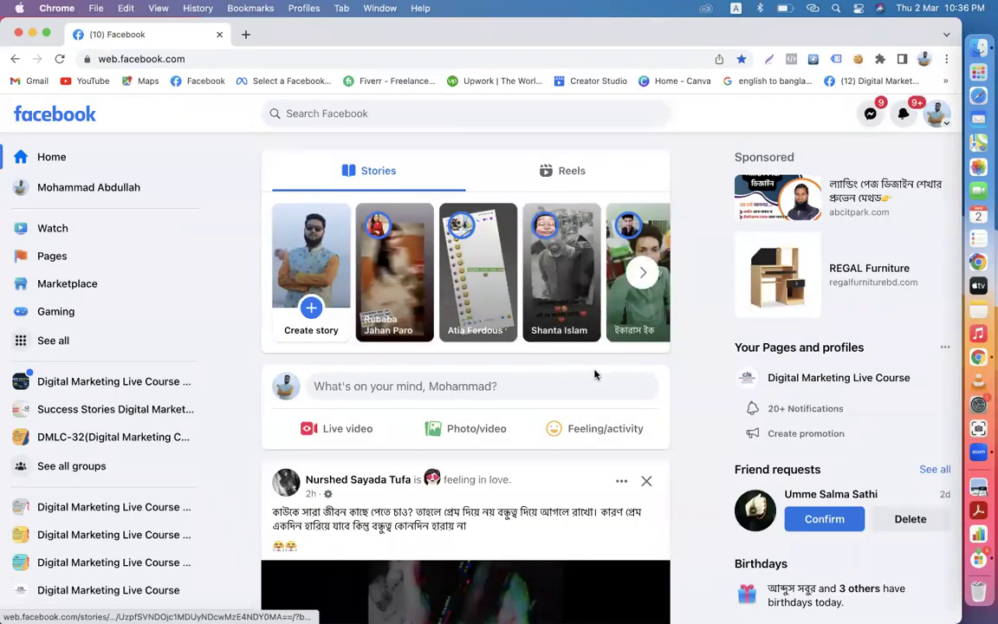
Send the copied checklist link to the DM Live Course Batch-29 group chat and close that chat
{"action": "scroll", "coordinate": [634, 369], "scroll_direction": "down", "scroll_amount": 2}
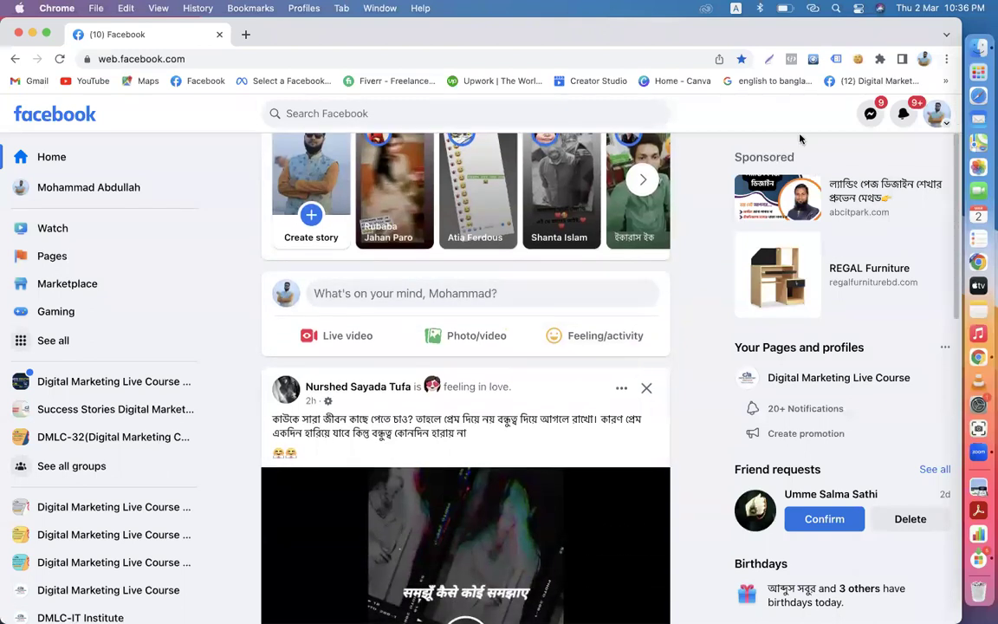
{"action": "left_click", "coordinate": [871, 114]}
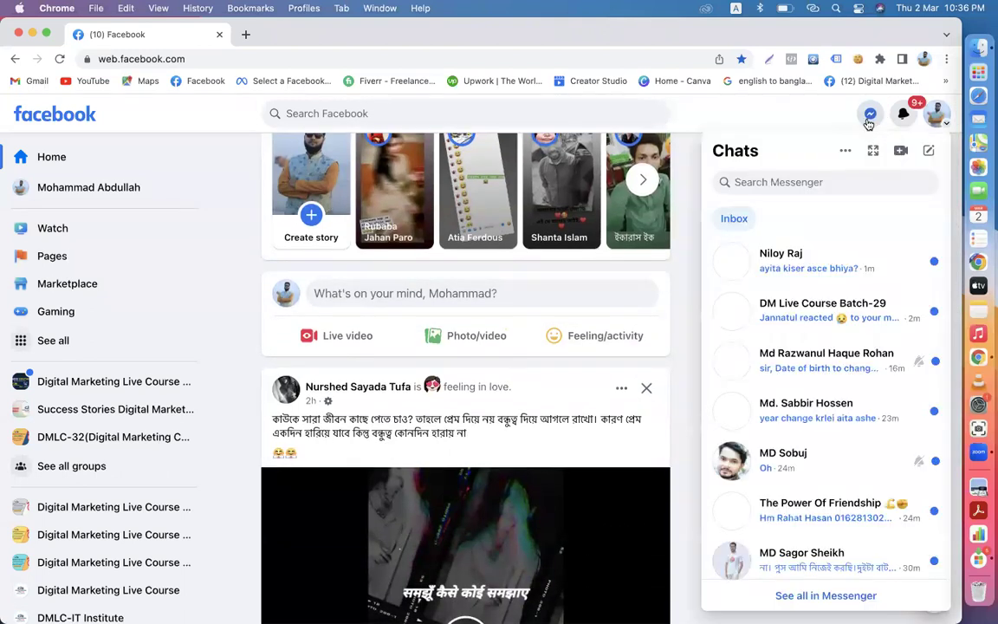
{"action": "left_click", "coordinate": [817, 319]}
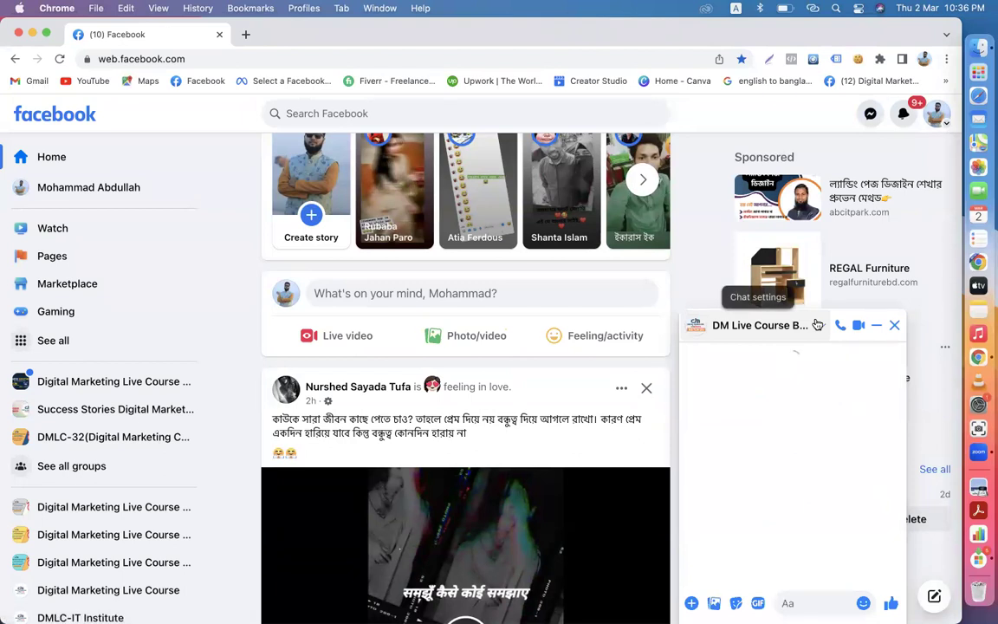
{"action": "key", "text": "super+v"}
{"action": "key", "text": "Return"}
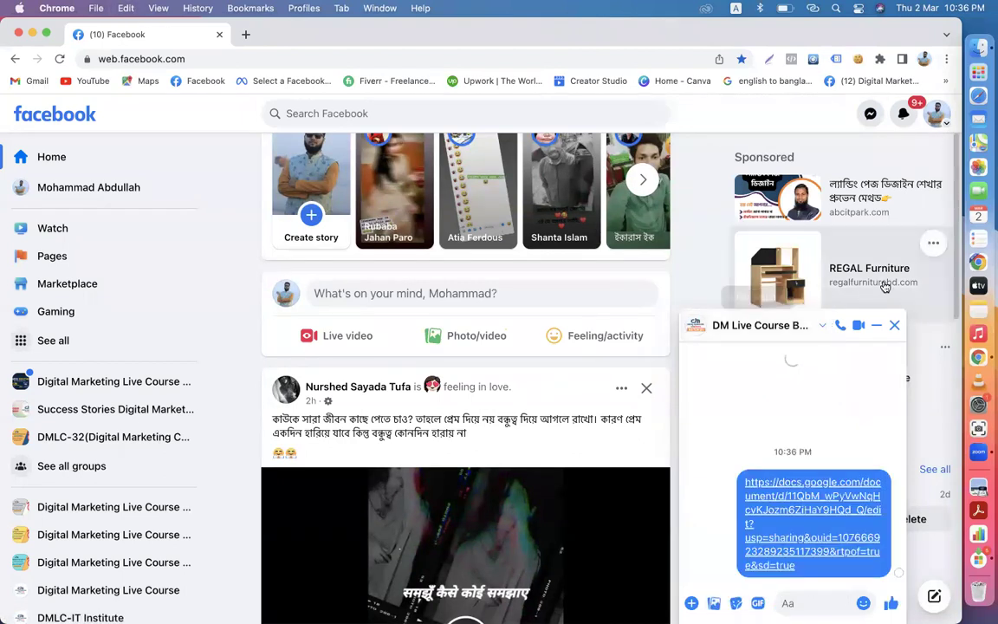
{"action": "left_click", "coordinate": [895, 325]}
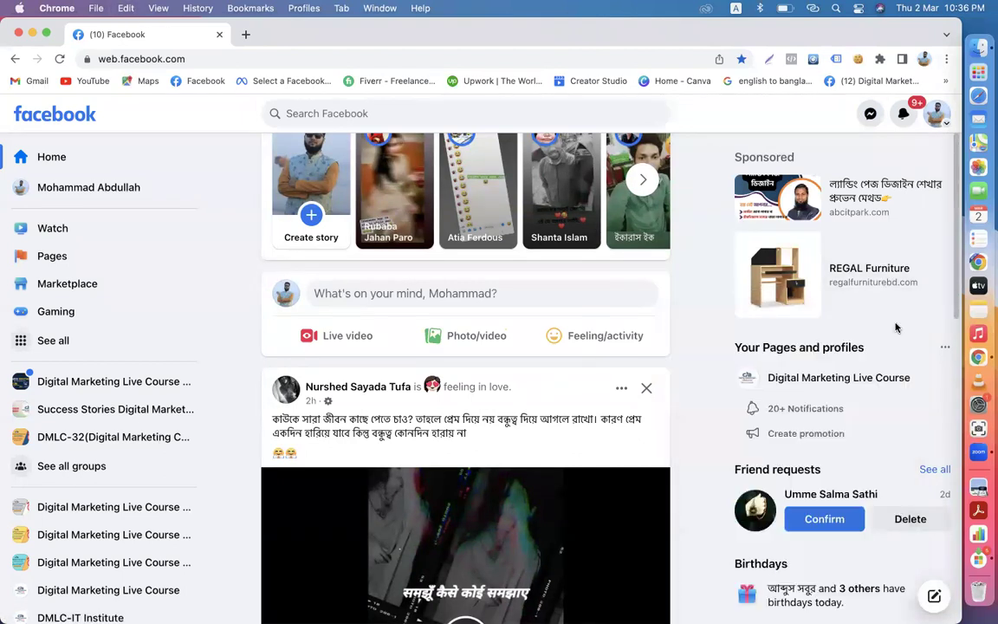
Find the DM Live Course Batch-30 group chat and send the copied checklist link there
{"action": "left_click", "coordinate": [870, 113]}
{"action": "scroll", "coordinate": [838, 330], "scroll_direction": "down", "scroll_amount": 3}
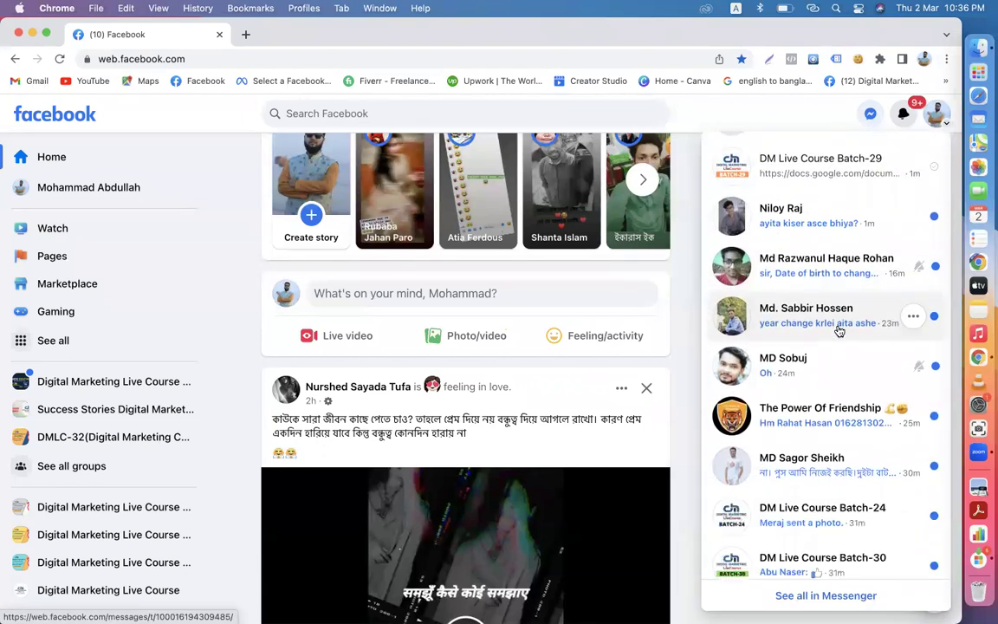
{"action": "scroll", "coordinate": [838, 331], "scroll_direction": "down", "scroll_amount": 2}
{"action": "scroll", "coordinate": [838, 331], "scroll_direction": "down", "scroll_amount": 2}
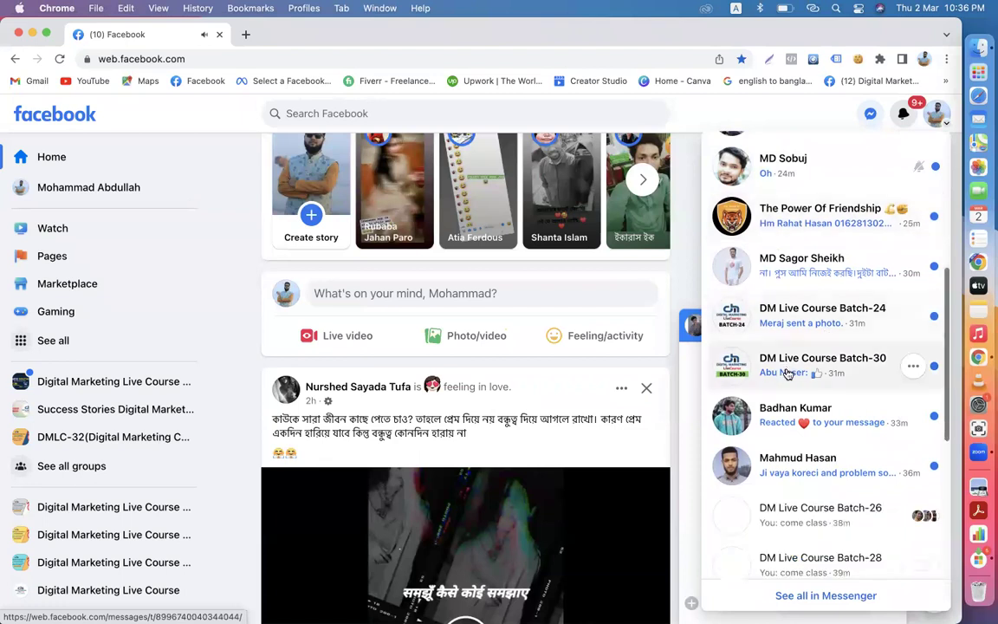
{"action": "left_click", "coordinate": [785, 374]}
{"action": "key", "text": "super+v"}
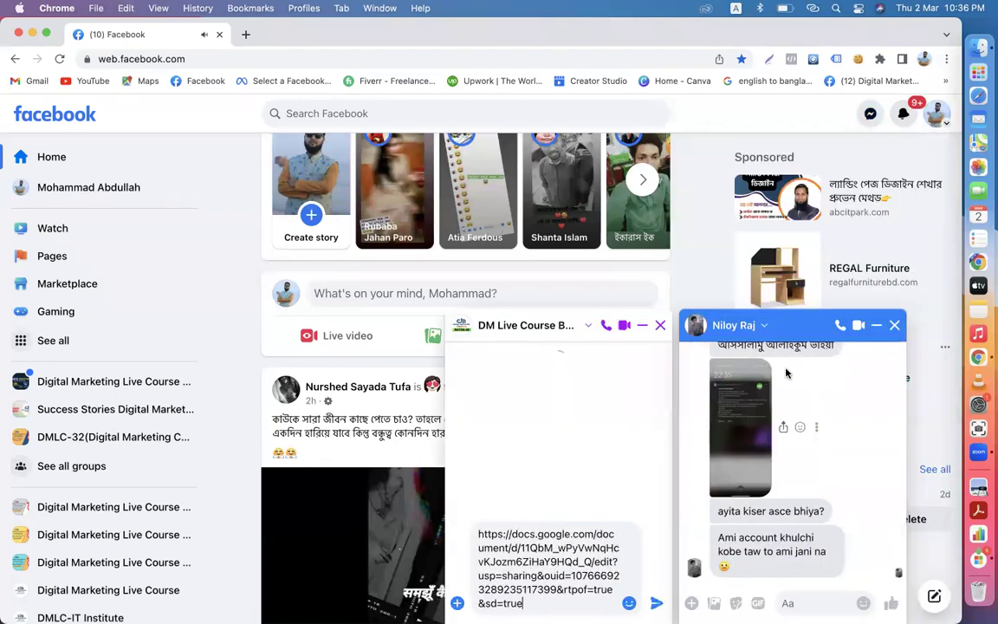
{"action": "key", "text": "Return"}
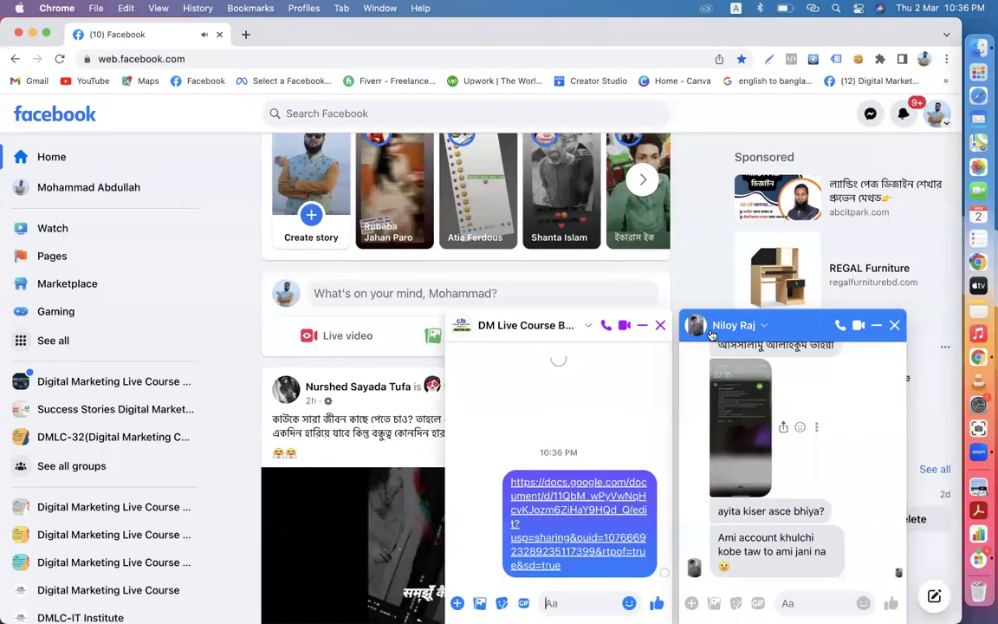
Close both open chat windows and send the copied checklist link to the DM Live Course Batch-26 group chat
{"action": "left_click", "coordinate": [660, 324]}
{"action": "left_click", "coordinate": [895, 327]}
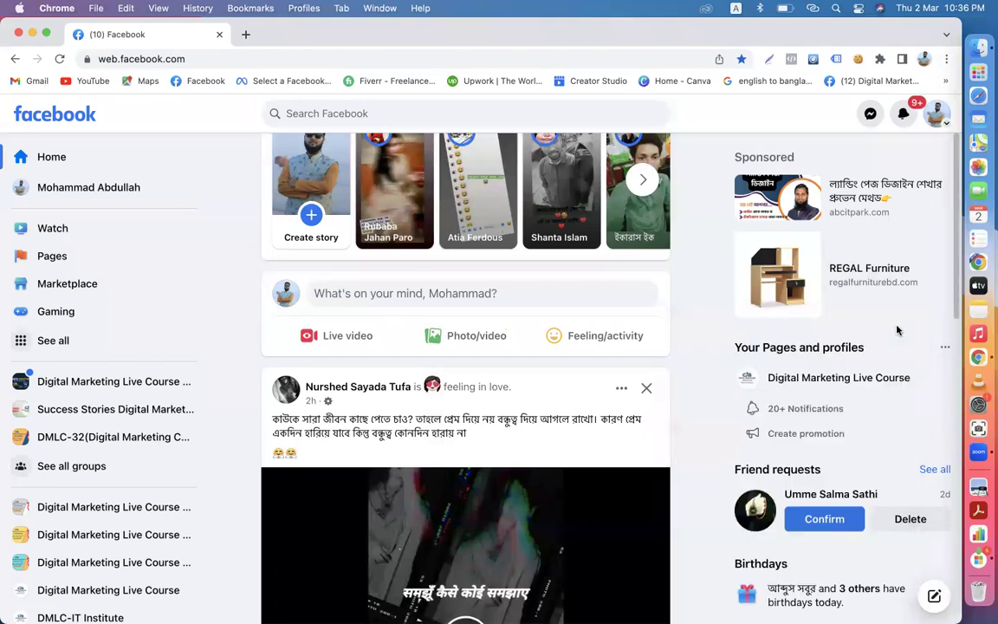
{"action": "left_click", "coordinate": [870, 113]}
{"action": "scroll", "coordinate": [838, 355], "scroll_direction": "down", "scroll_amount": 10}
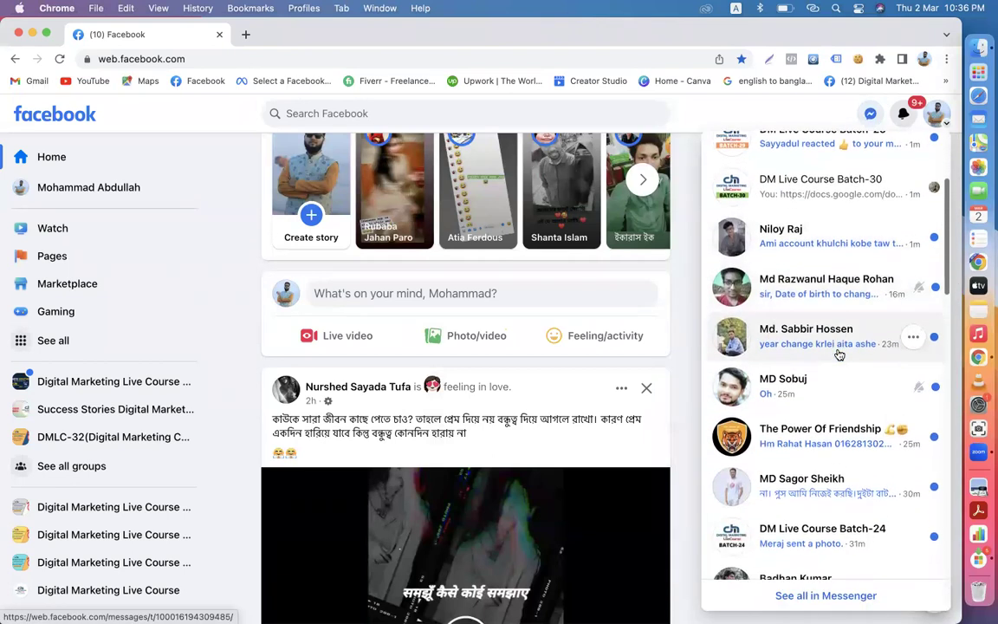
{"action": "scroll", "coordinate": [838, 355], "scroll_direction": "down", "scroll_amount": 2}
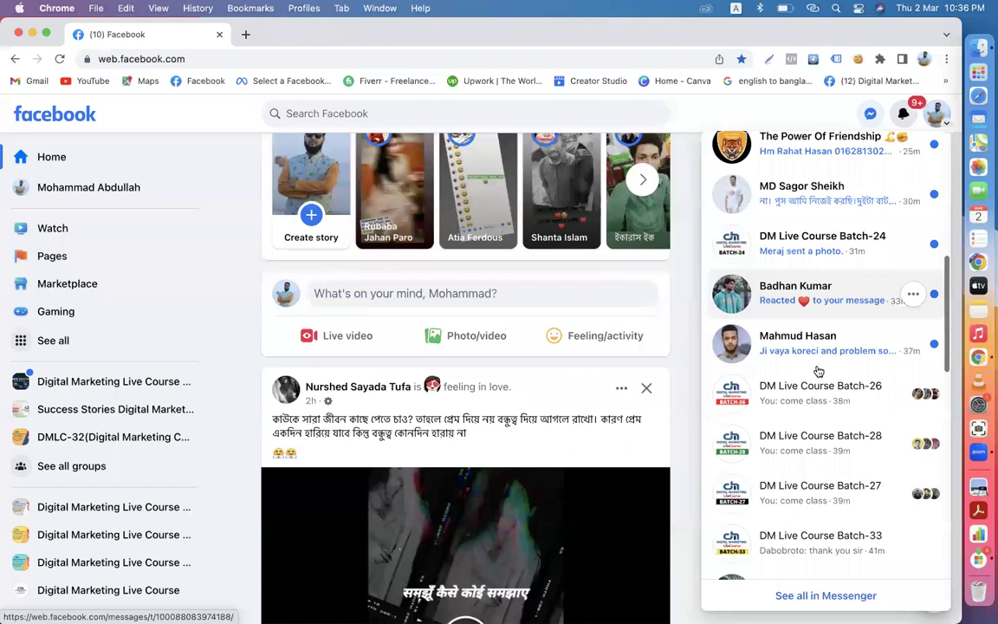
{"action": "left_click", "coordinate": [817, 371]}
{"action": "key", "text": "super+v"}
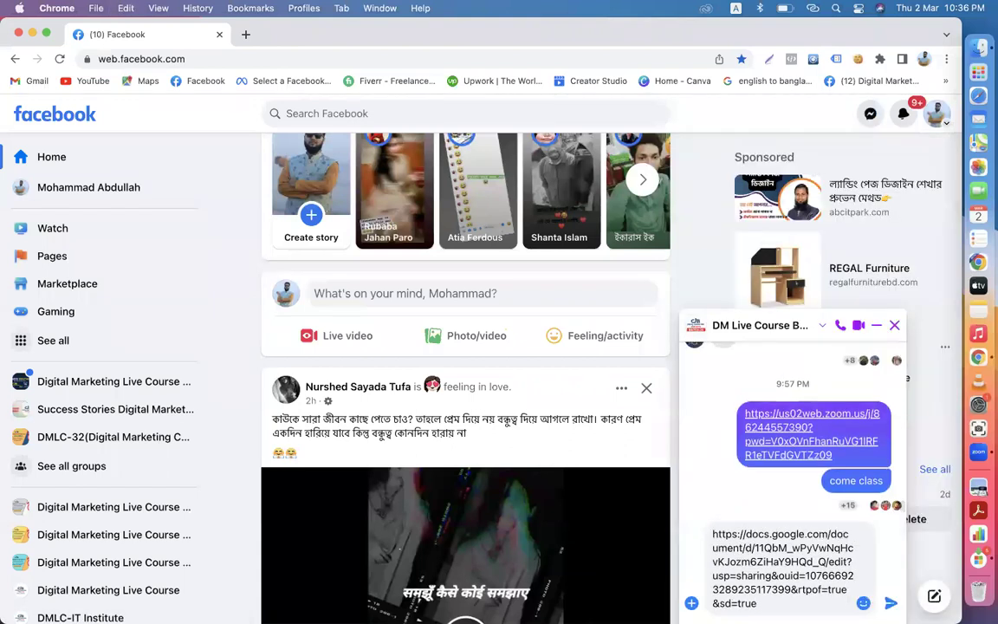
{"action": "key", "text": "Return"}
Find the DM Live Course Batch-27 group chat and send the copied checklist link there
{"action": "left_click", "coordinate": [869, 114]}
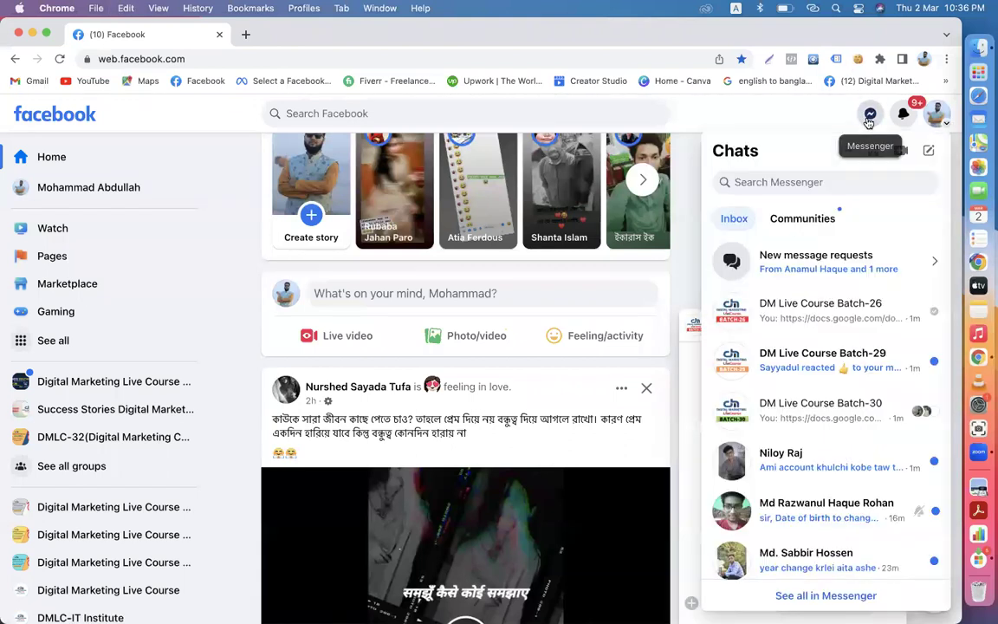
{"action": "scroll", "coordinate": [810, 395], "scroll_direction": "down", "scroll_amount": 3}
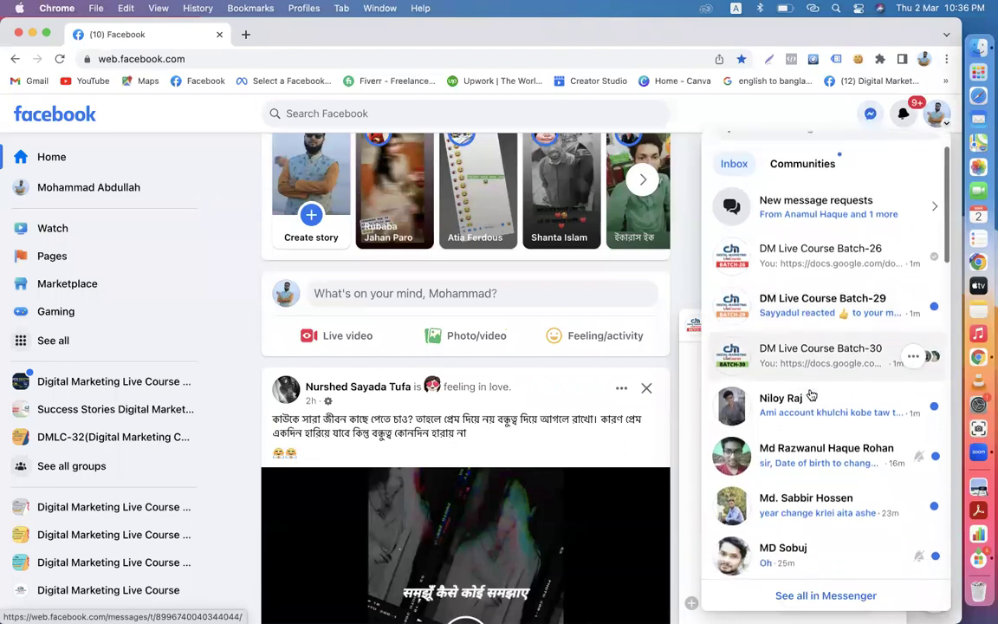
{"action": "scroll", "coordinate": [810, 395], "scroll_direction": "down", "scroll_amount": 10}
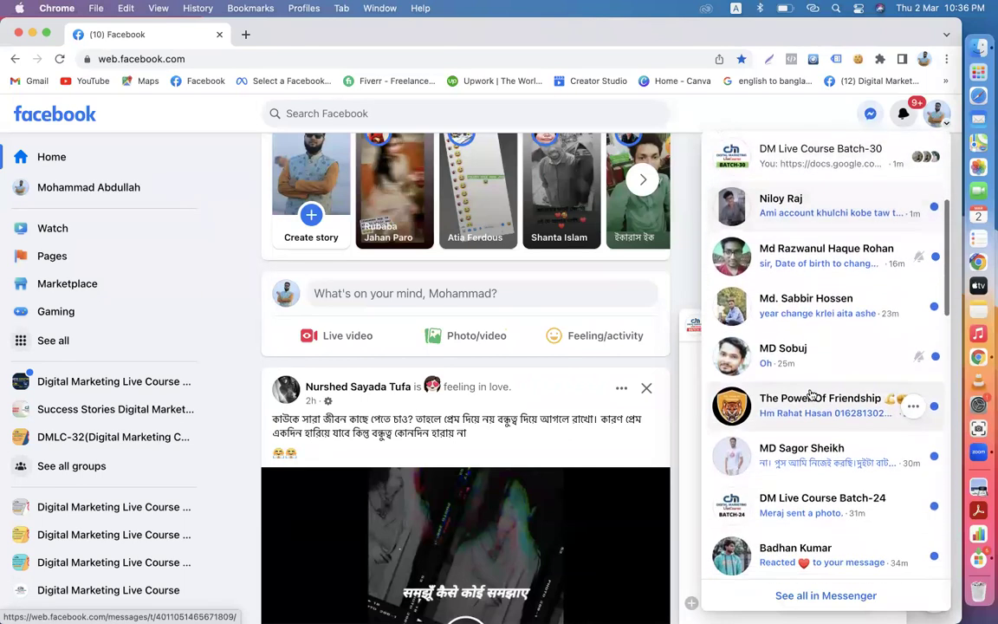
{"action": "scroll", "coordinate": [811, 395], "scroll_direction": "down", "scroll_amount": 2}
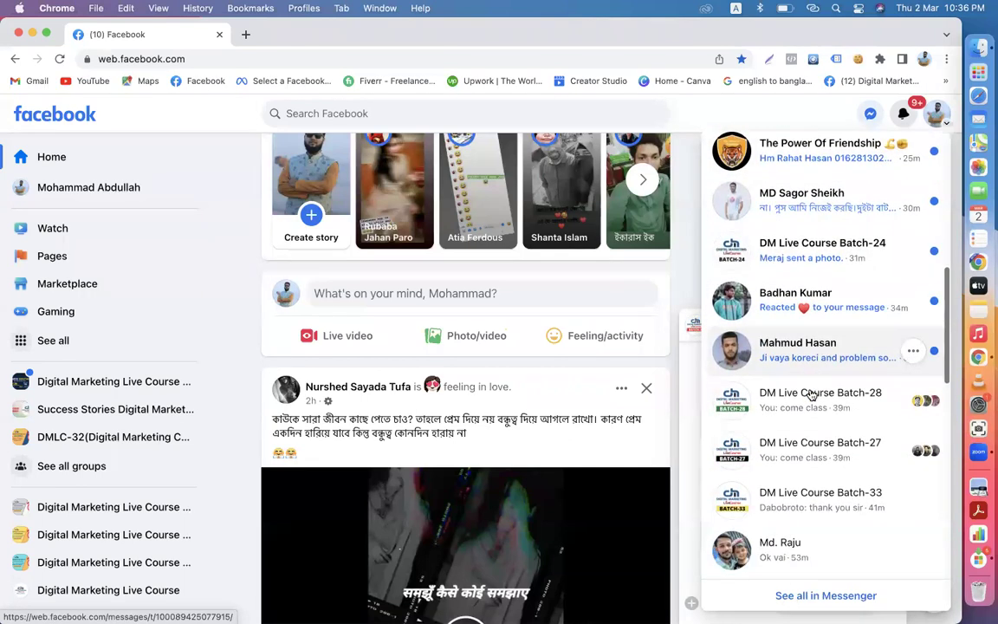
{"action": "left_click", "coordinate": [801, 459]}
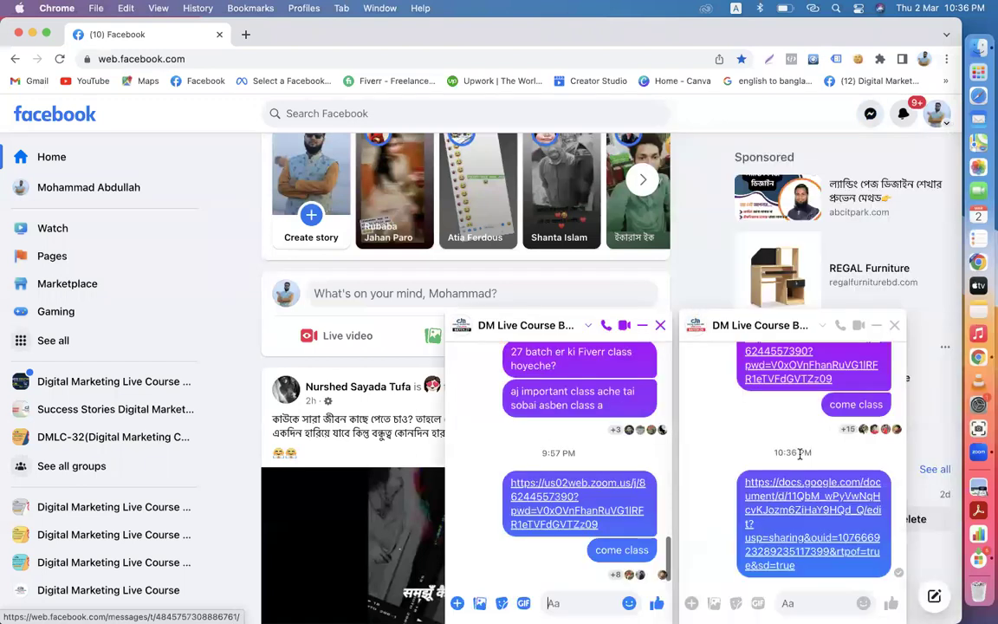
{"action": "key", "text": "super+v"}
{"action": "key", "text": "Return"}
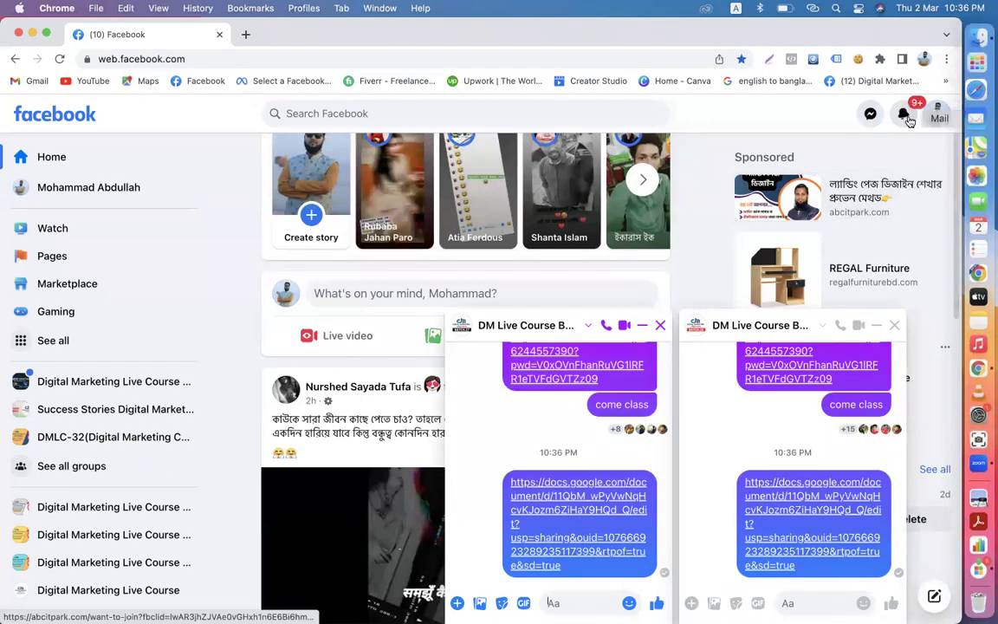
Send the copied checklist link to the DM Live Course Batch-28 group chat, close the open chats and check the recent chats list
{"action": "left_click", "coordinate": [871, 115]}
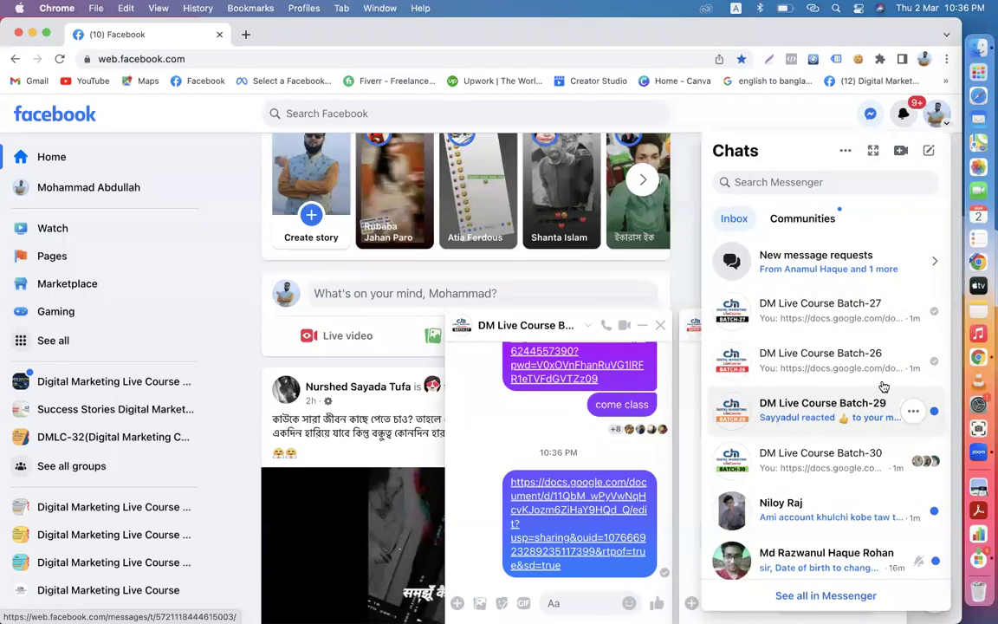
{"action": "scroll", "coordinate": [882, 391], "scroll_direction": "down", "scroll_amount": 5}
{"action": "scroll", "coordinate": [882, 387], "scroll_direction": "down", "scroll_amount": 2}
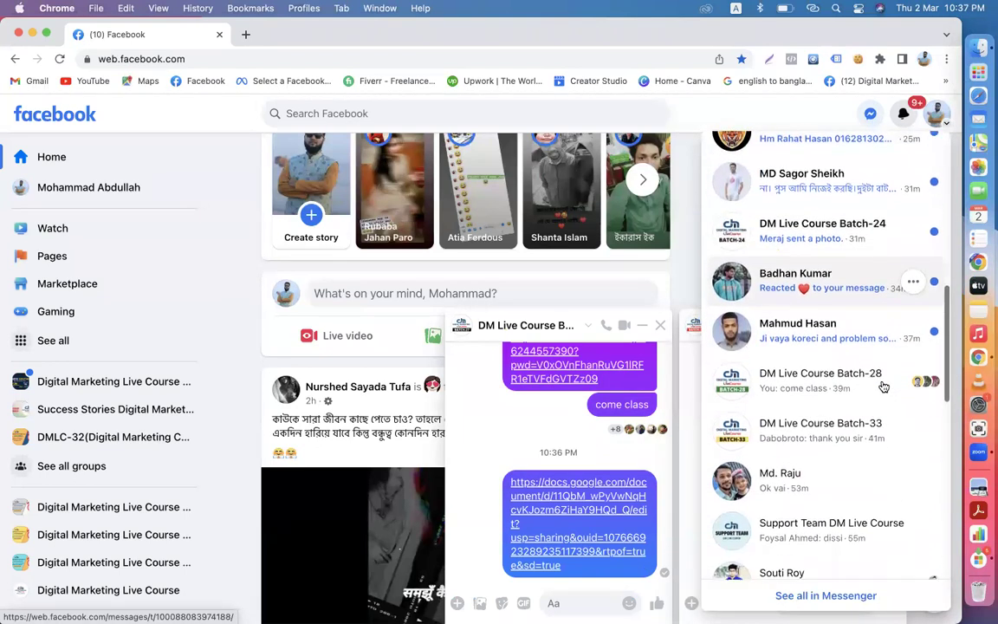
{"action": "left_click", "coordinate": [823, 396]}
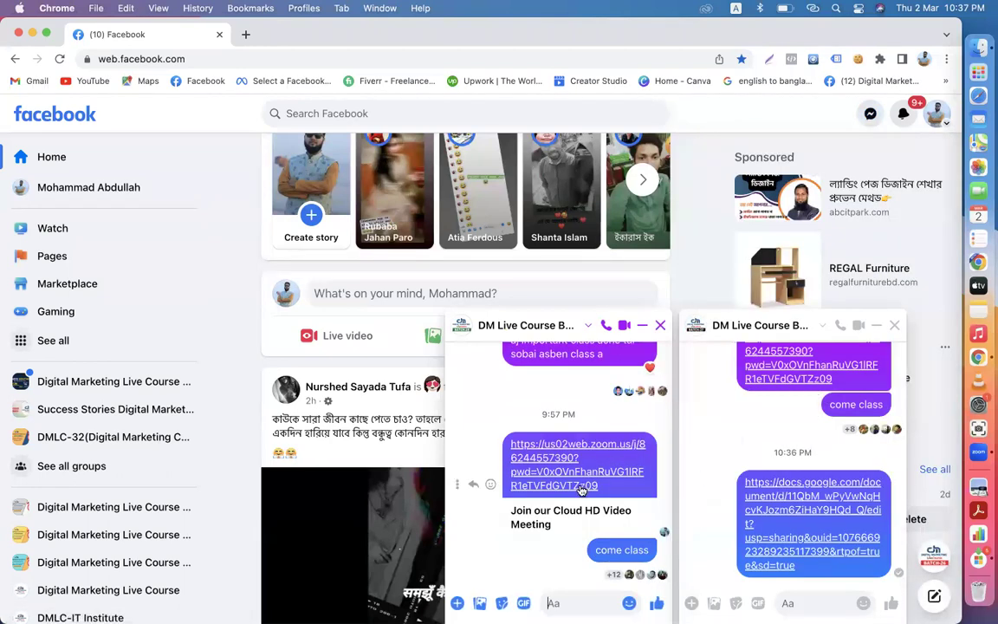
{"action": "left_click", "coordinate": [548, 603]}
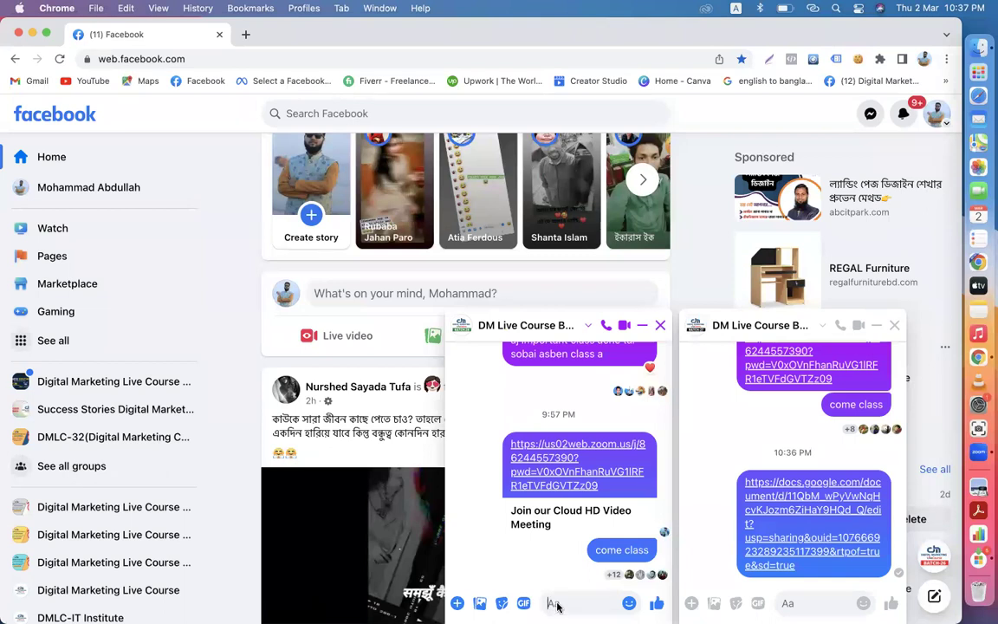
{"action": "key", "text": "super+v"}
{"action": "key", "text": "Return"}
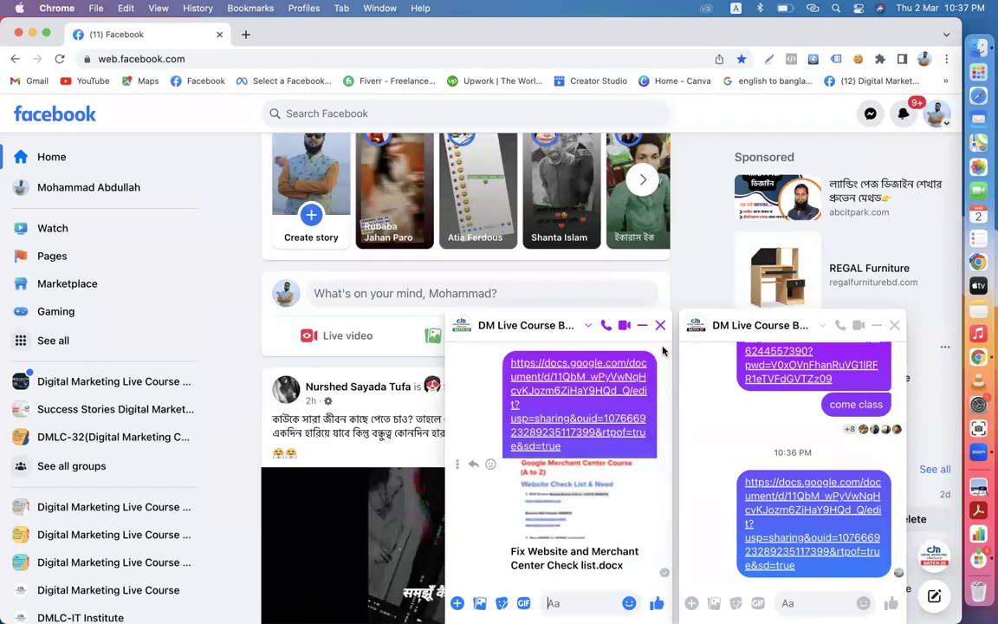
{"action": "left_click", "coordinate": [852, 308]}
{"action": "left_click", "coordinate": [893, 325]}
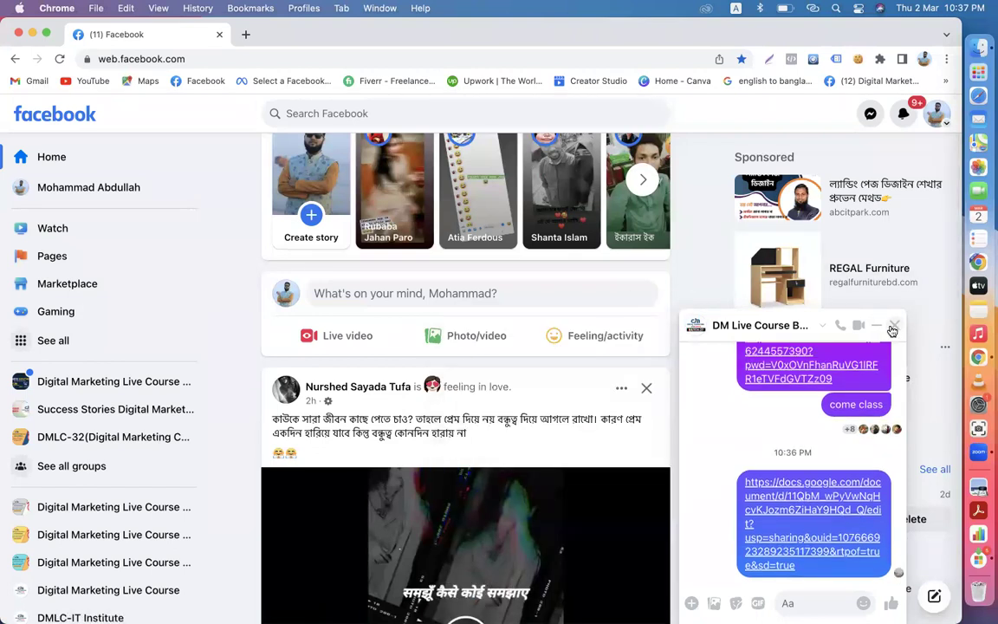
{"action": "left_click", "coordinate": [893, 325]}
{"action": "left_click", "coordinate": [870, 116]}
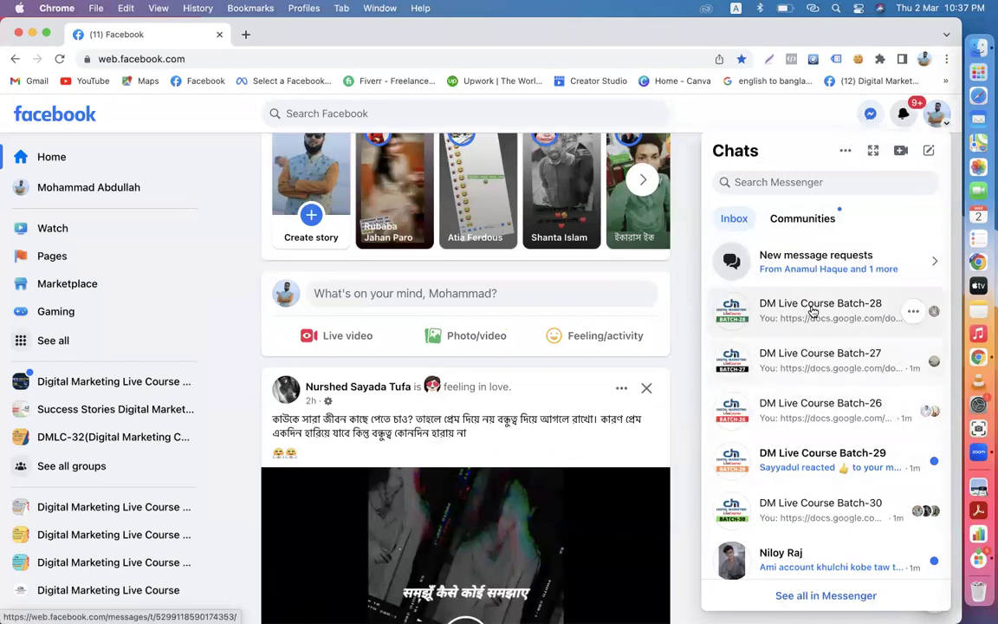
{"action": "left_click", "coordinate": [683, 171]}
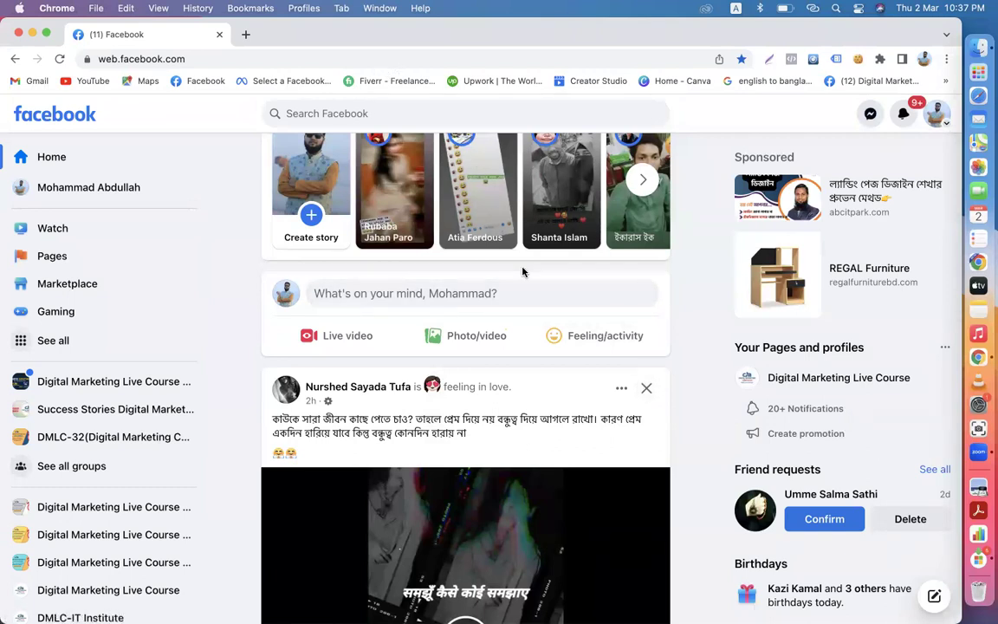
View the account's own Facebook profile page, close the incoming group chat and look over the recent chats
{"action": "left_click", "coordinate": [140, 189]}
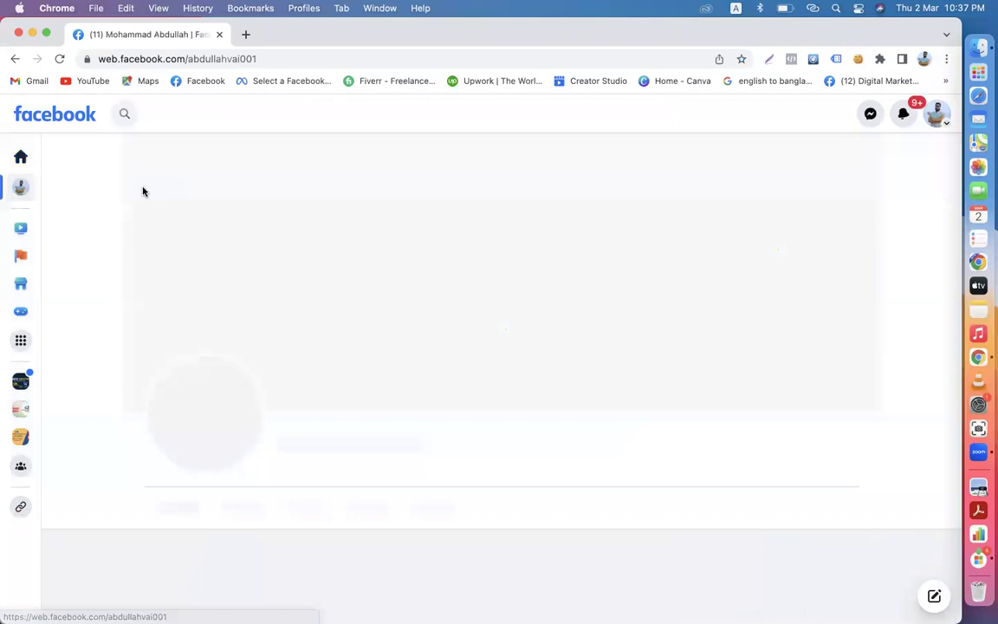
{"action": "left_click", "coordinate": [63, 119]}
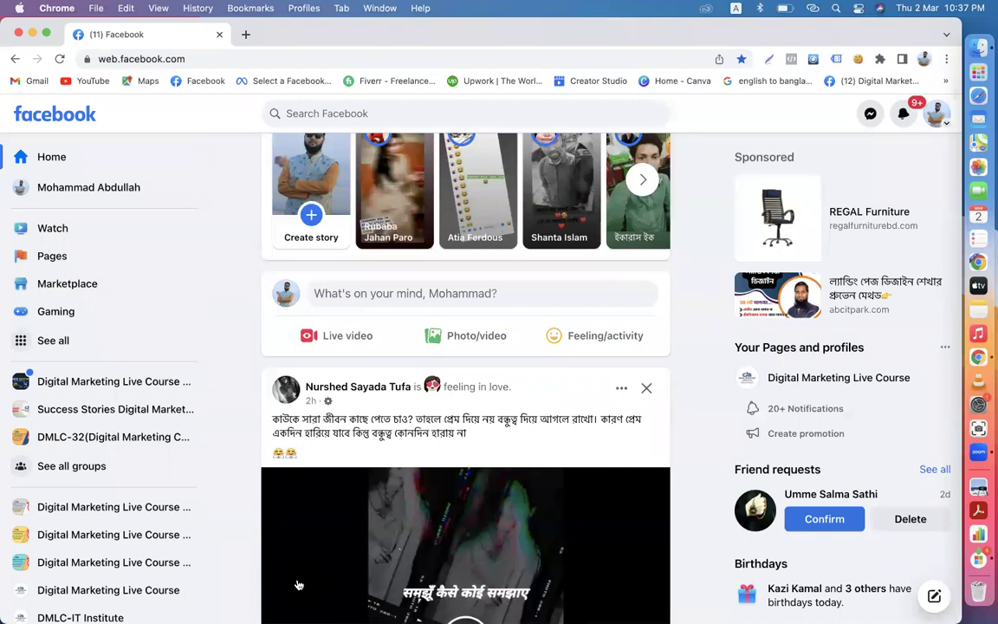
{"action": "left_click", "coordinate": [102, 187]}
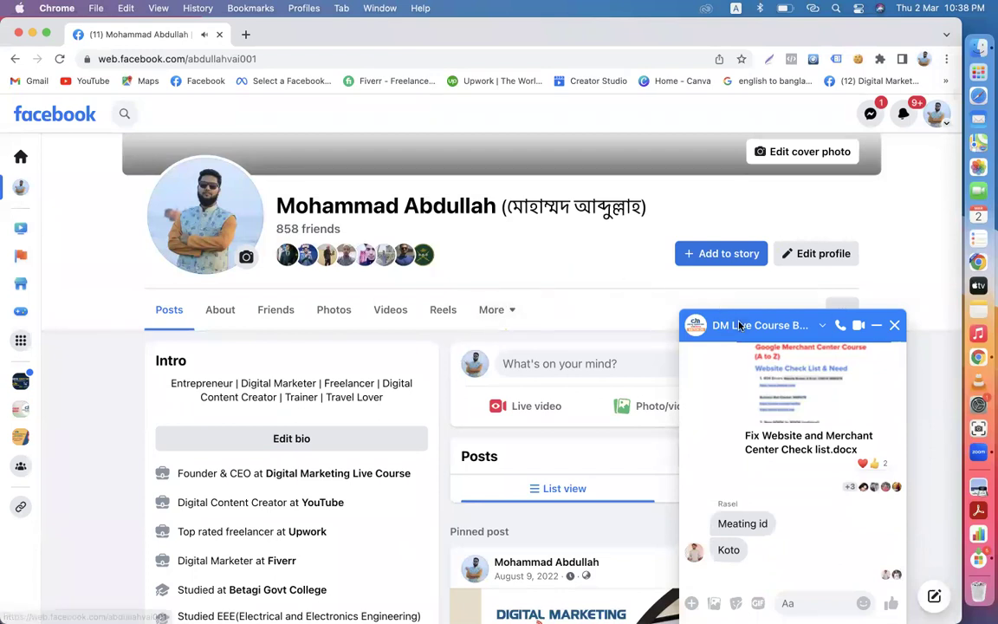
{"action": "left_click", "coordinate": [893, 326]}
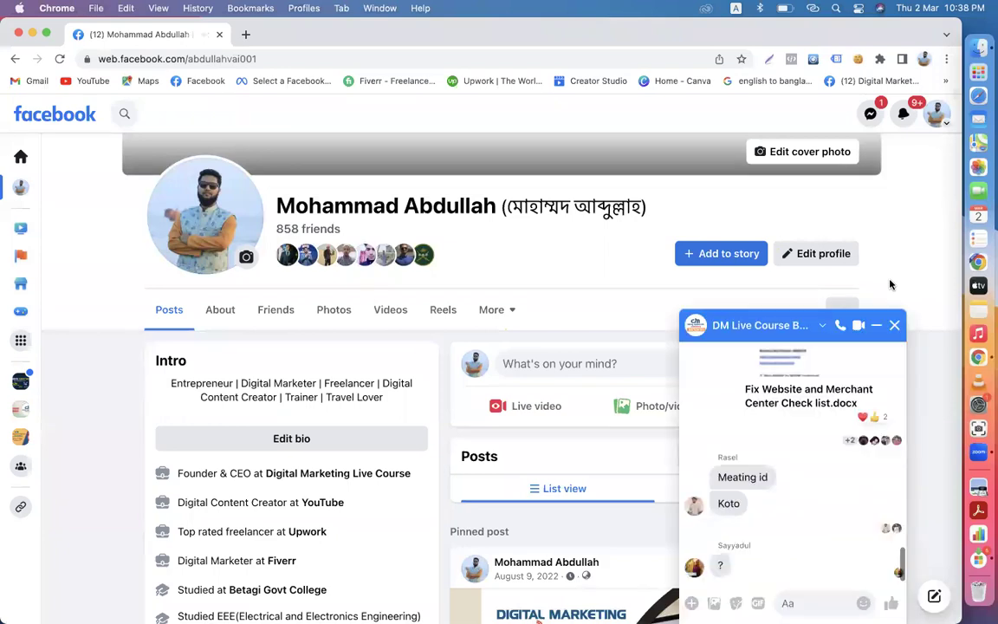
{"action": "left_click", "coordinate": [895, 326]}
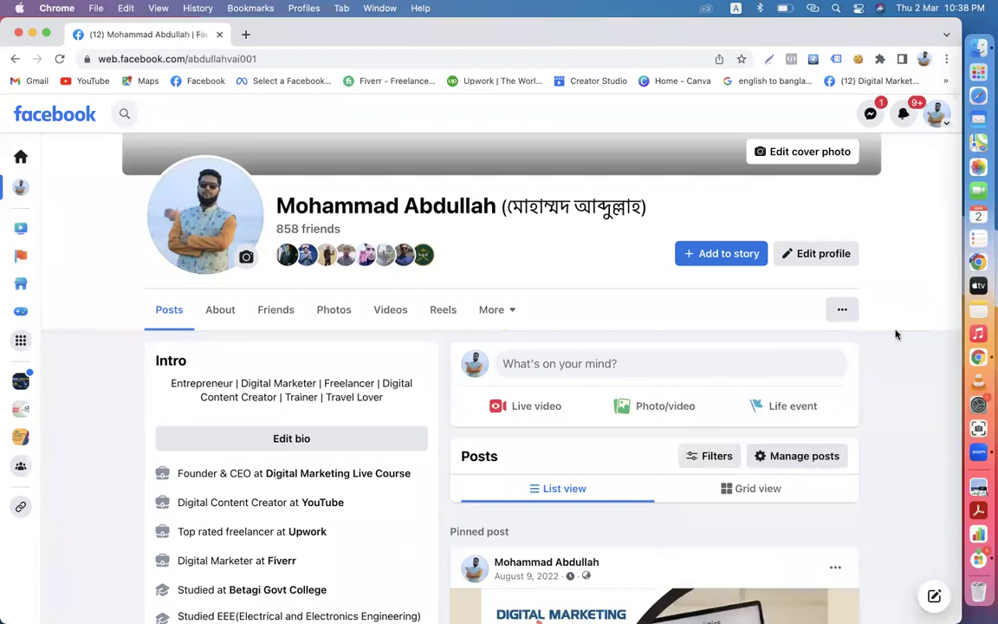
{"action": "left_click", "coordinate": [869, 114]}
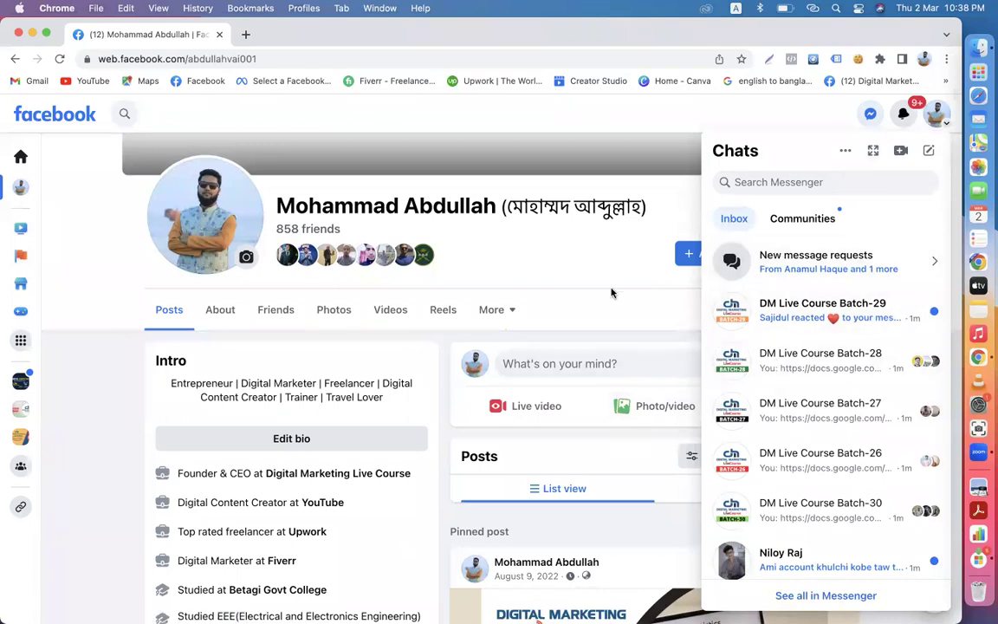
{"action": "left_click", "coordinate": [568, 278]}
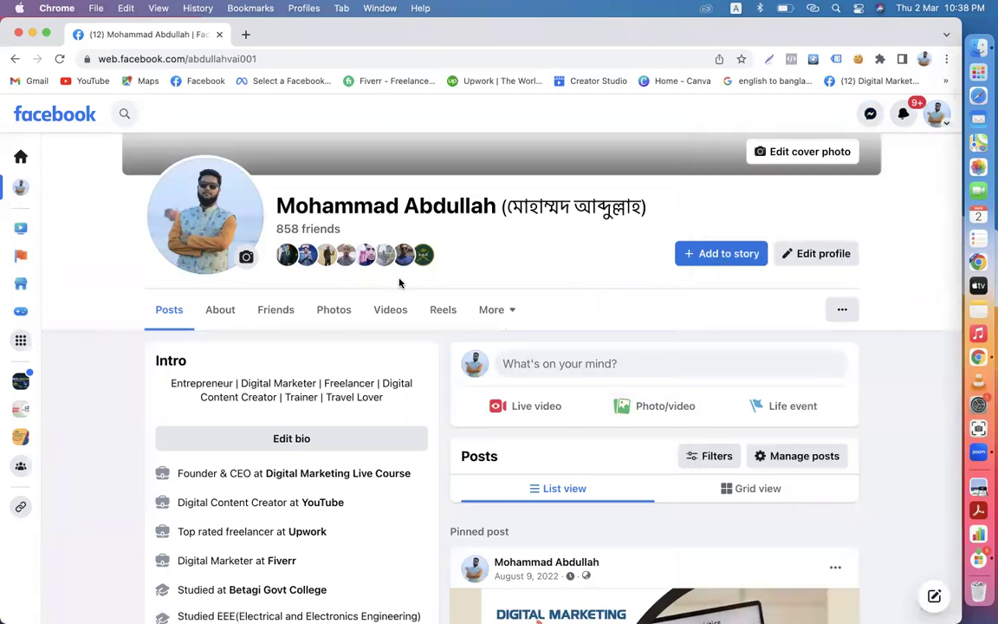
Switch back to the Chrome profile holding the Merchant Center tabs and show the "Fix Website and Merchant Center Check list" document
{"action": "left_click", "coordinate": [923, 58]}
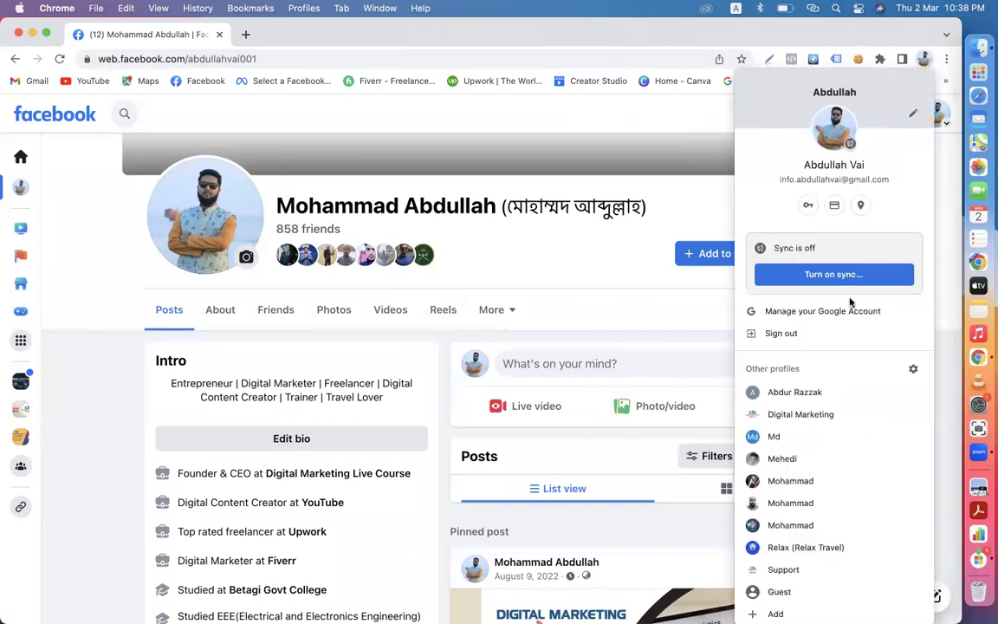
{"action": "left_click", "coordinate": [778, 490]}
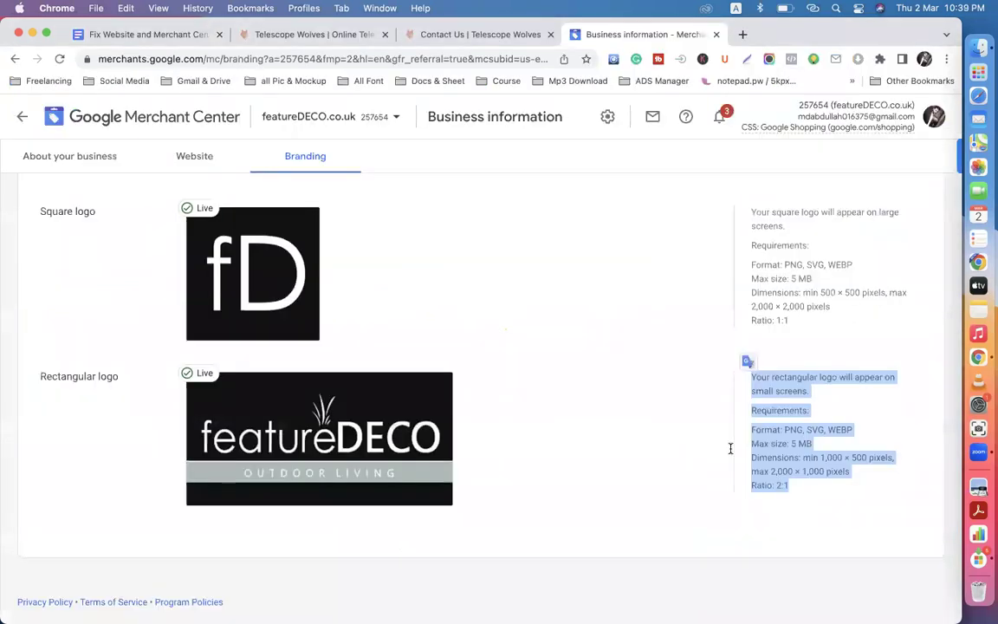
{"action": "left_click", "coordinate": [153, 34]}
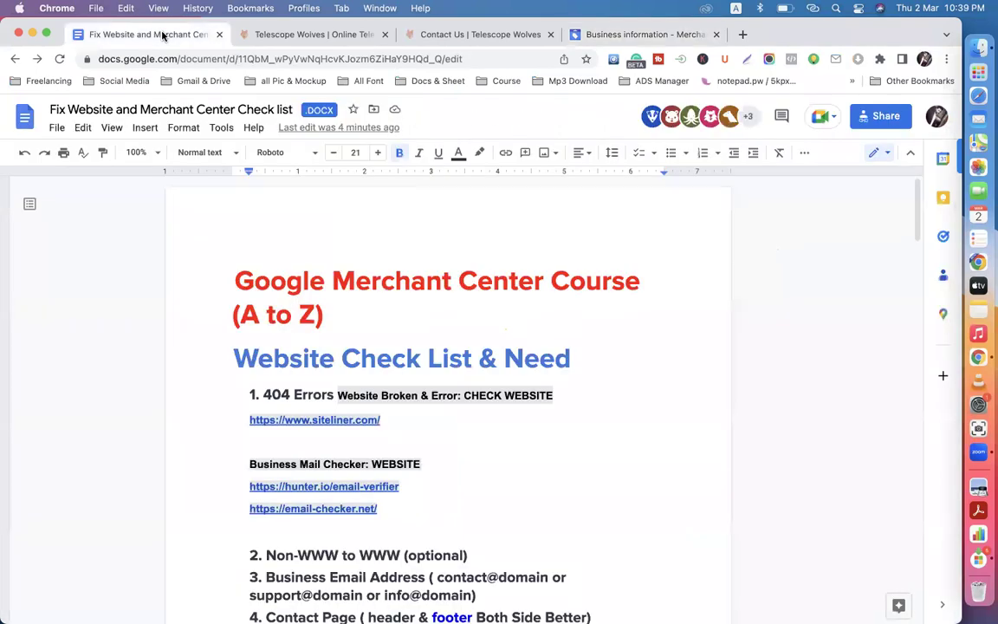
Select the siteliner.com link under "404 Errors" and review the checklist down to the payment methods and DNSSEC items
{"action": "scroll", "coordinate": [314, 268], "scroll_direction": "down", "scroll_amount": 3}
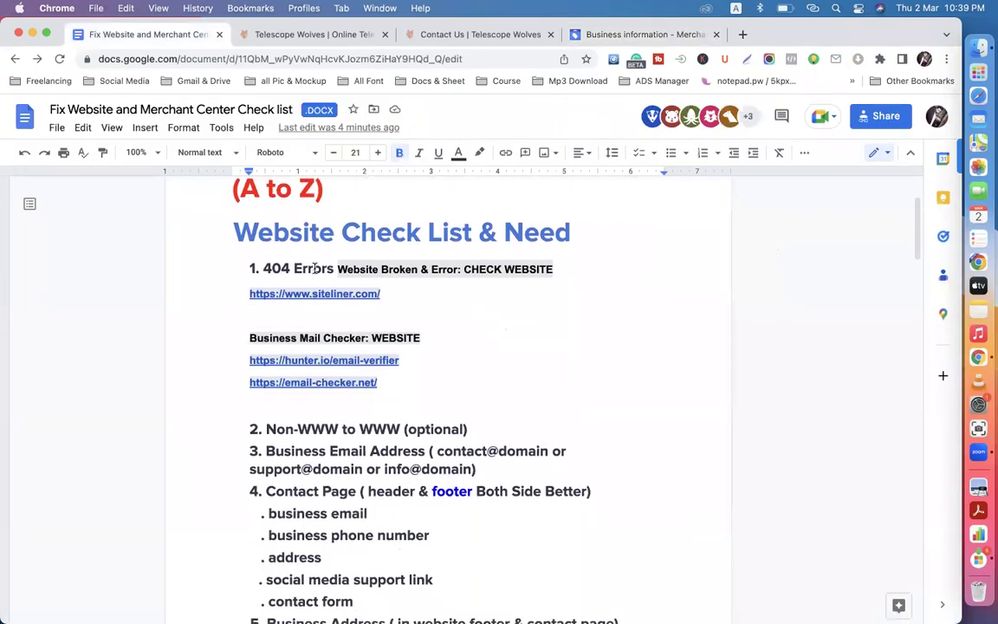
{"action": "left_click", "coordinate": [384, 295]}
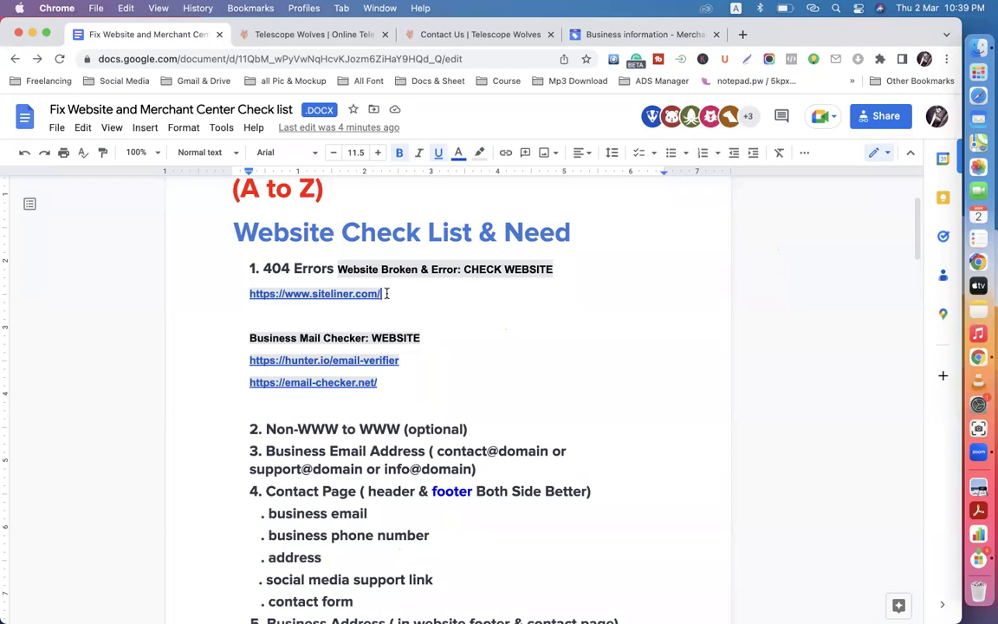
{"action": "left_click_drag", "start_coordinate": [387, 294], "coordinate": [241, 303]}
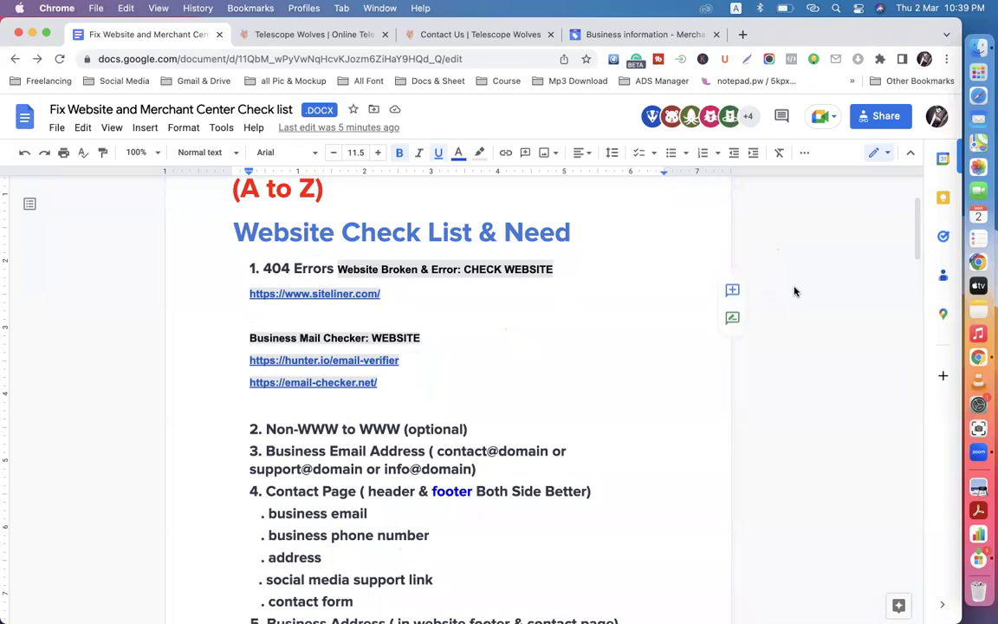
{"action": "scroll", "coordinate": [795, 291], "scroll_direction": "down", "scroll_amount": 3}
{"action": "scroll", "coordinate": [795, 291], "scroll_direction": "down", "scroll_amount": 10}
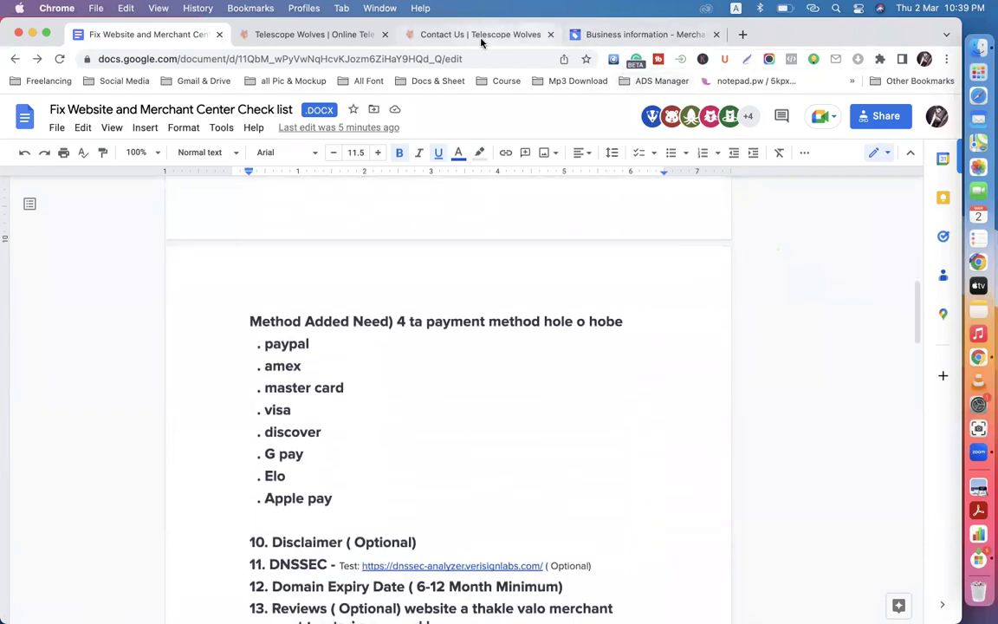
Open the bookmarked featureDECO.co.uk website in a new tab
{"action": "left_click", "coordinate": [742, 35]}
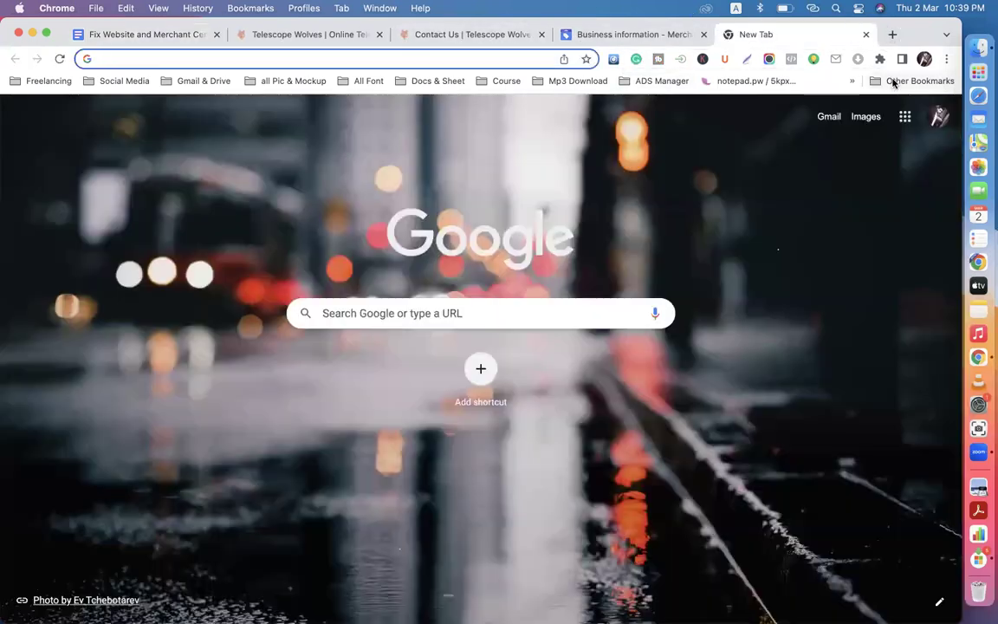
{"action": "left_click", "coordinate": [901, 80]}
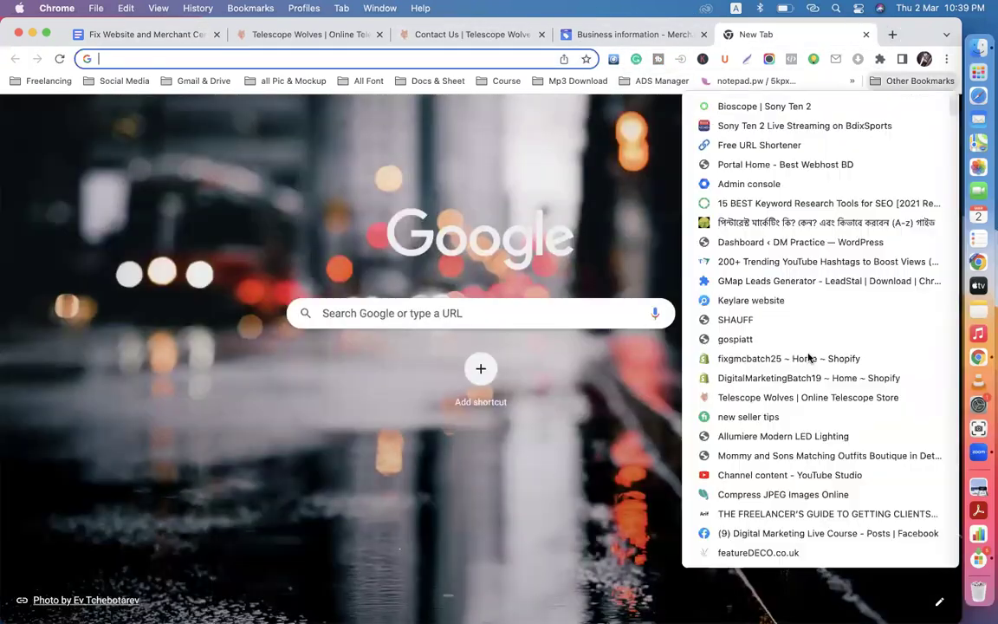
{"action": "left_click", "coordinate": [755, 551]}
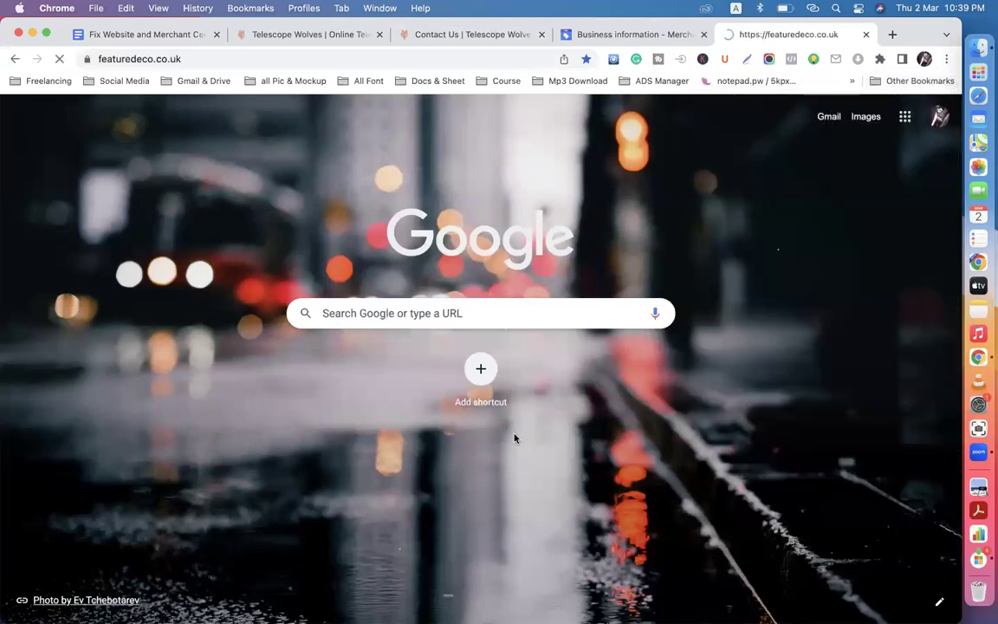
Look through the featureDECO home page down to its footer links and close the site's tab
{"action": "scroll", "coordinate": [435, 397], "scroll_direction": "down", "scroll_amount": 10}
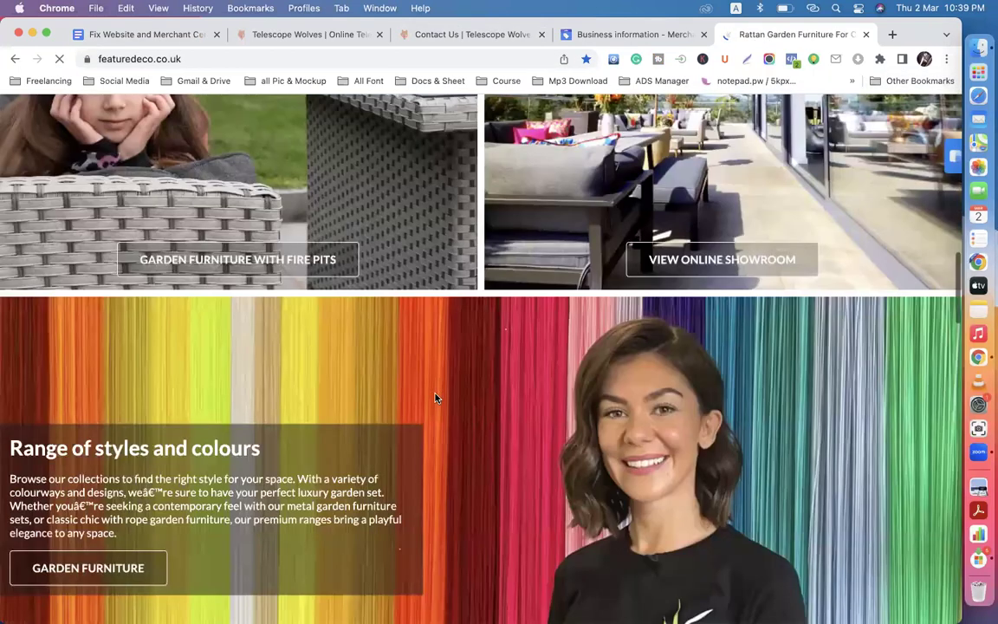
{"action": "scroll", "coordinate": [436, 398], "scroll_direction": "down", "scroll_amount": 5}
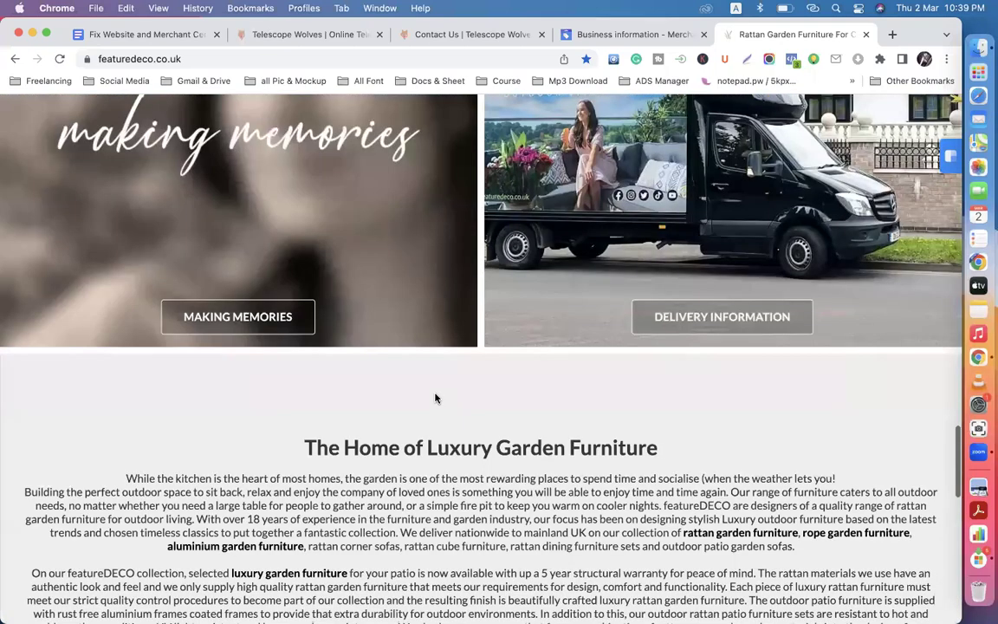
{"action": "scroll", "coordinate": [435, 398], "scroll_direction": "up", "scroll_amount": 5}
{"action": "scroll", "coordinate": [436, 400], "scroll_direction": "up", "scroll_amount": 10}
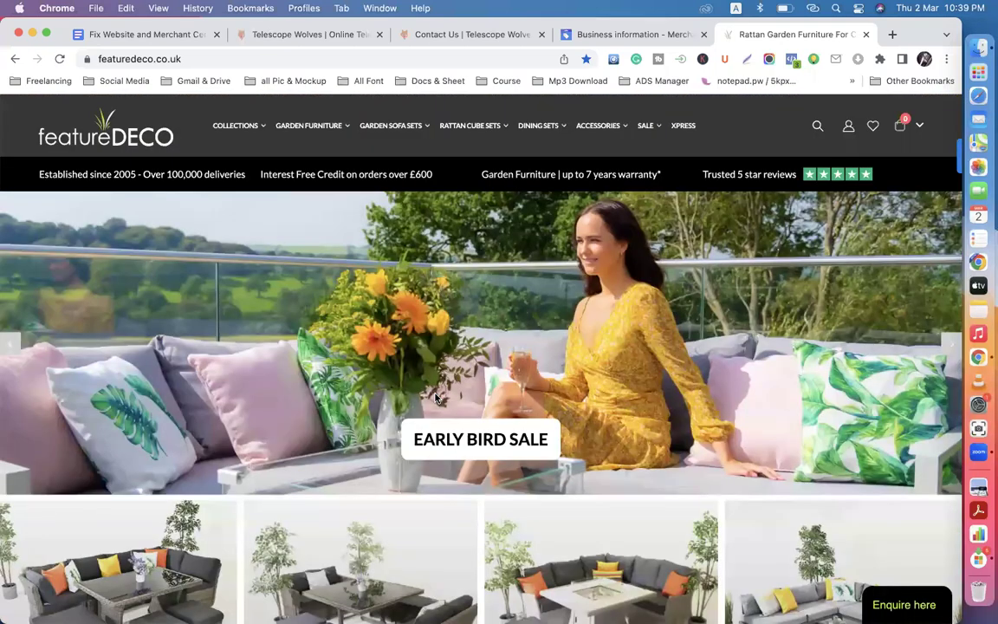
{"action": "scroll", "coordinate": [436, 397], "scroll_direction": "down", "scroll_amount": 4}
{"action": "scroll", "coordinate": [435, 397], "scroll_direction": "down", "scroll_amount": 10}
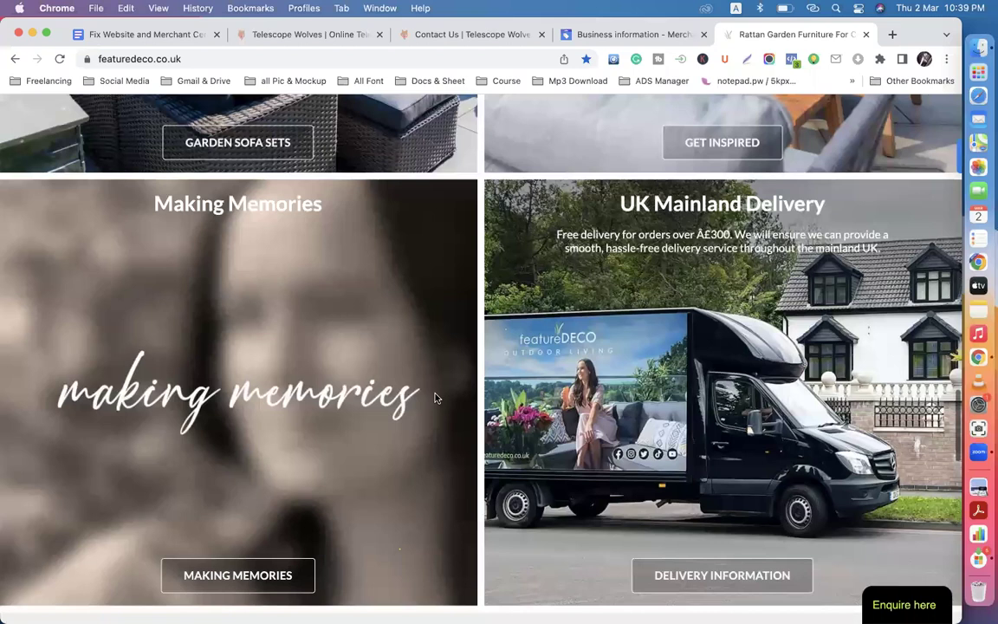
{"action": "scroll", "coordinate": [434, 396], "scroll_direction": "down", "scroll_amount": 10}
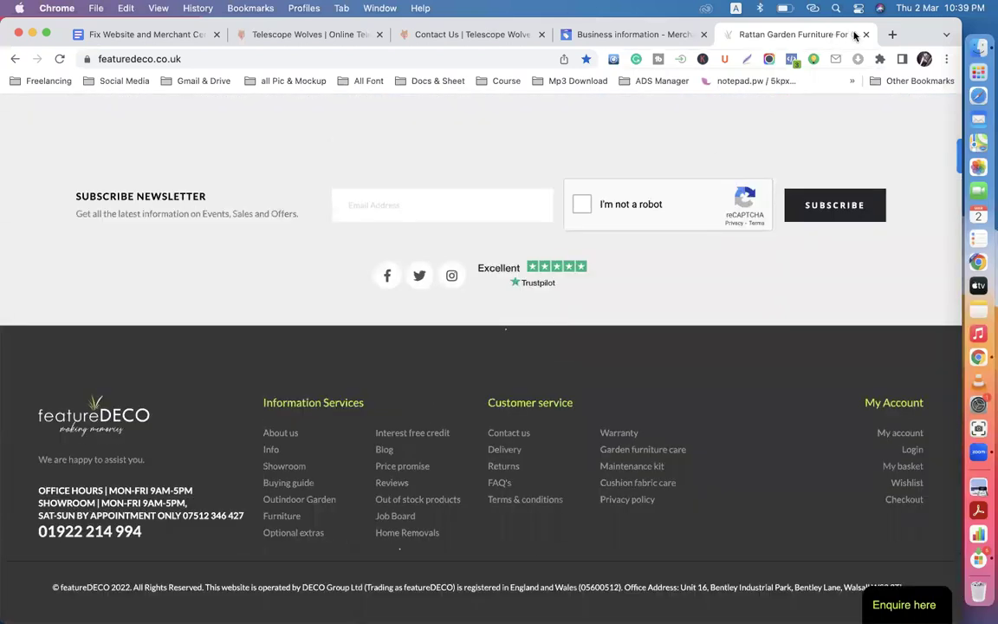
{"action": "left_click", "coordinate": [865, 35]}
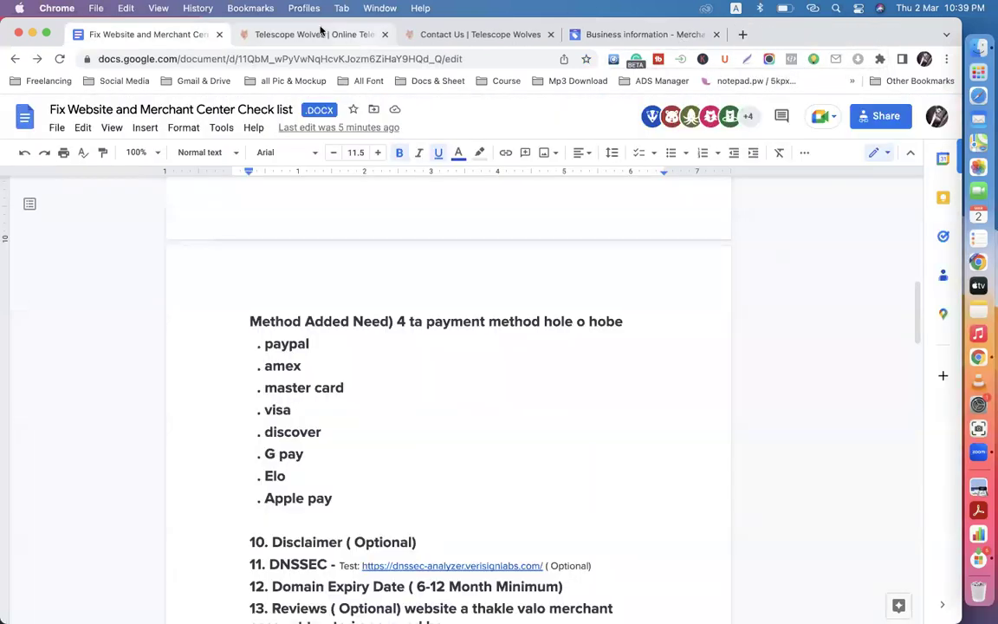
Switch to the Telescope Wolves home page and examine its footer with contact details, store policies and payment methods
{"action": "left_click", "coordinate": [325, 33]}
{"action": "scroll", "coordinate": [349, 358], "scroll_direction": "down", "scroll_amount": 5}
{"action": "scroll", "coordinate": [382, 356], "scroll_direction": "down", "scroll_amount": 5}
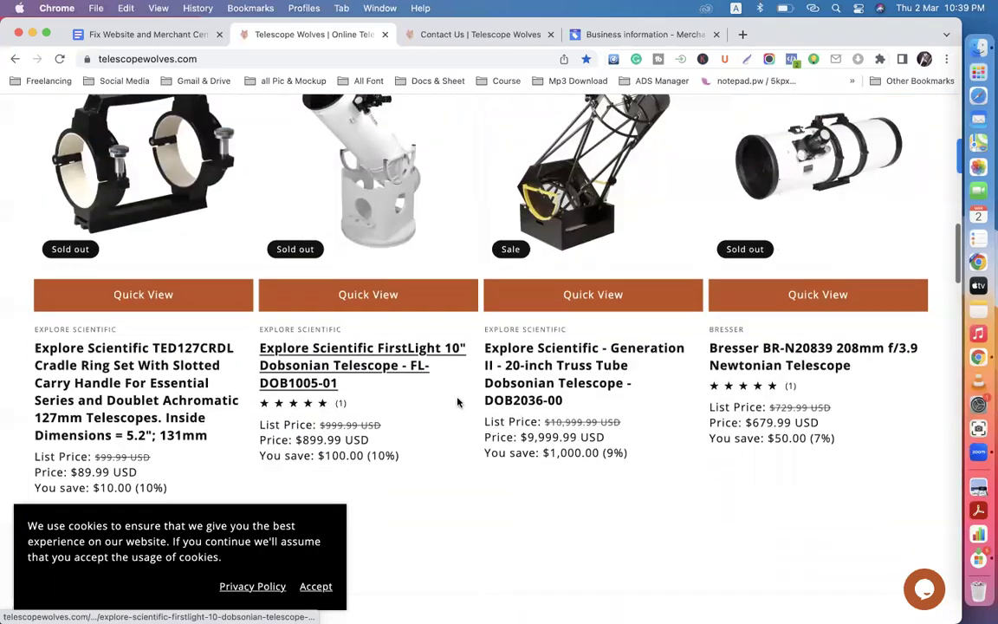
{"action": "scroll", "coordinate": [411, 356], "scroll_direction": "down", "scroll_amount": 10}
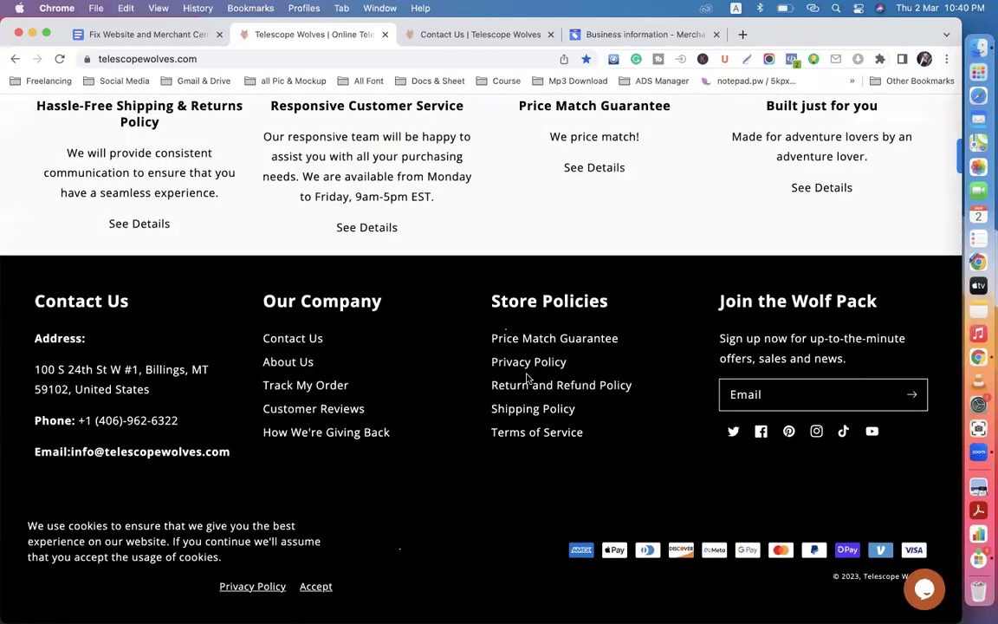
Highlight the contact details and form fields on the Telescope Wolves Contact Us page and return to the home page footer
{"action": "left_click", "coordinate": [288, 346]}
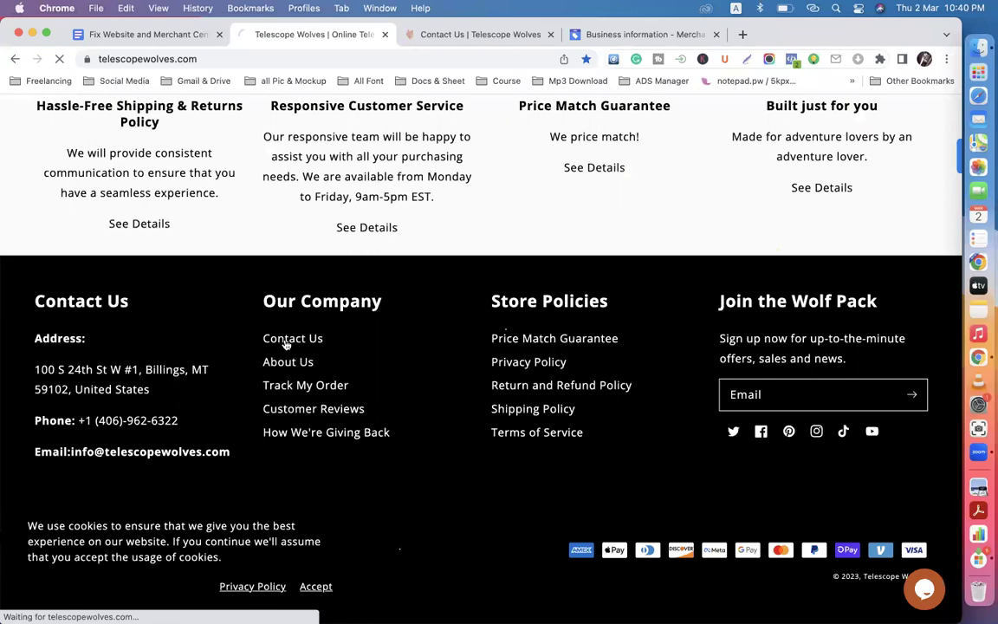
{"action": "scroll", "coordinate": [335, 372], "scroll_direction": "down", "scroll_amount": 2}
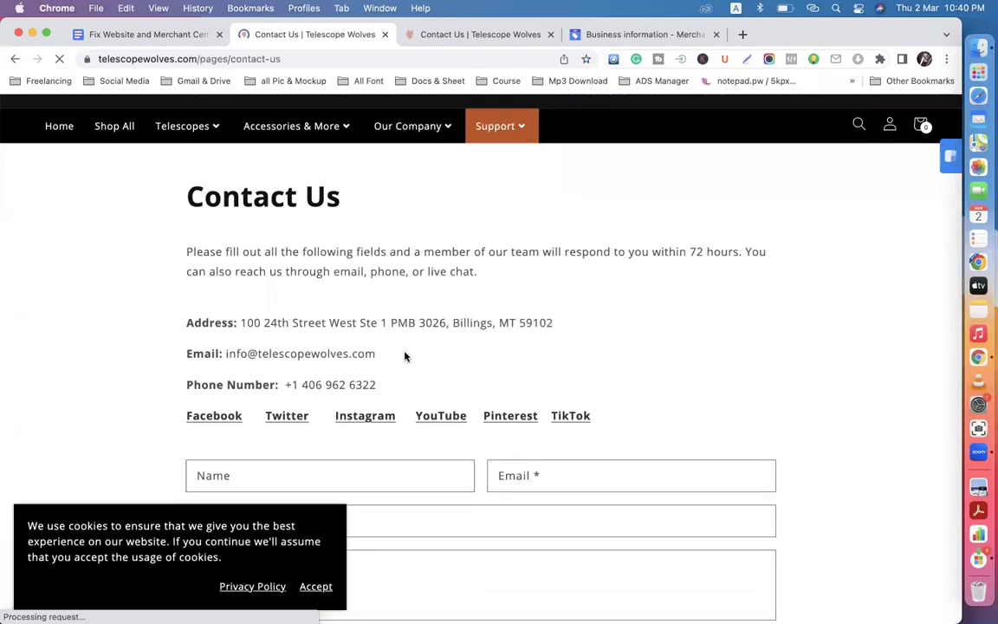
{"action": "scroll", "coordinate": [407, 370], "scroll_direction": "down", "scroll_amount": 1}
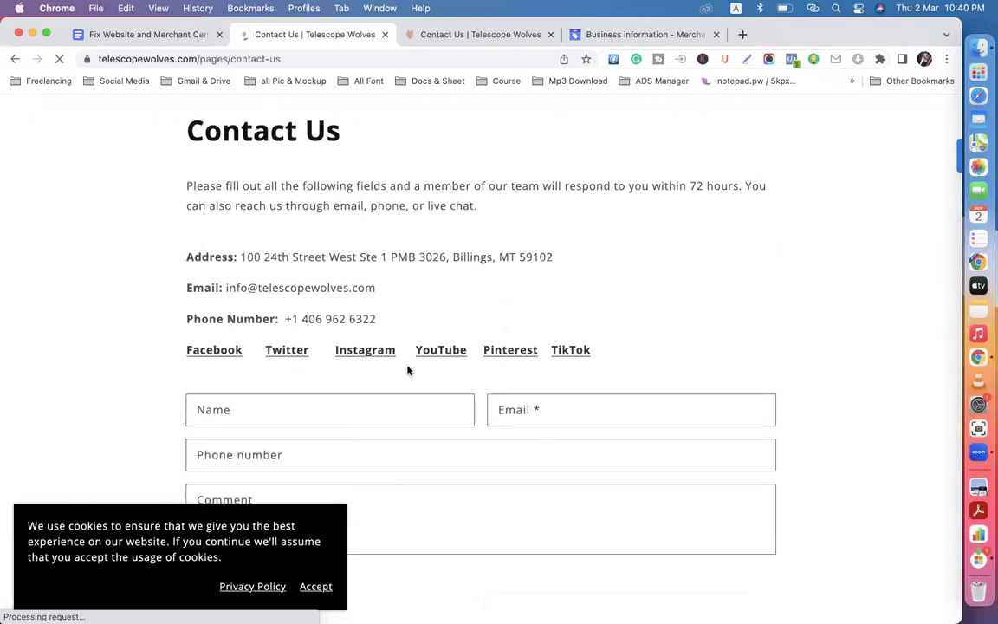
{"action": "left_click_drag", "start_coordinate": [398, 317], "coordinate": [173, 186]}
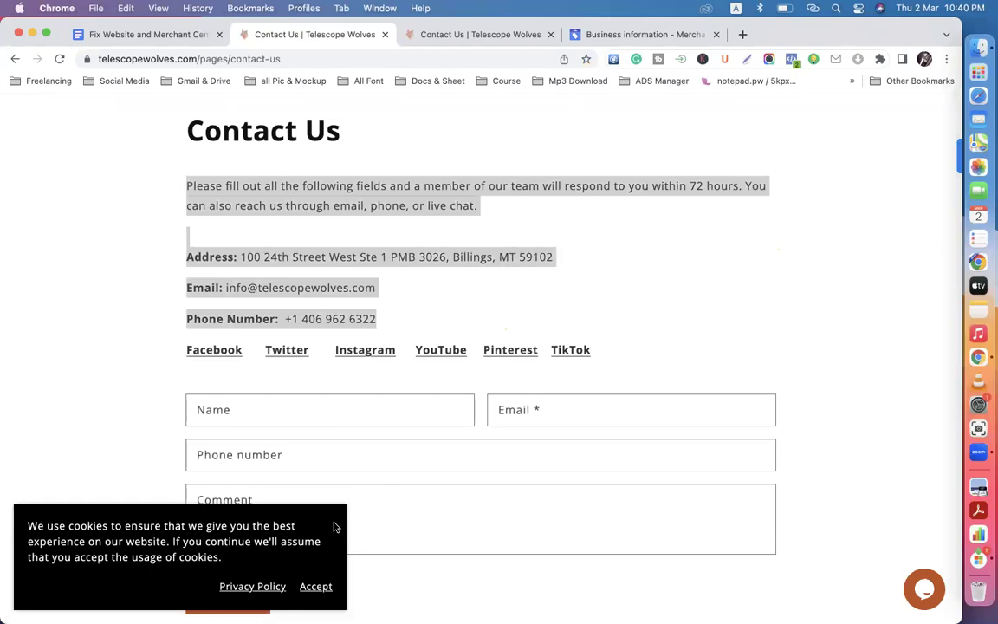
{"action": "left_click_drag", "start_coordinate": [295, 523], "coordinate": [306, 409]}
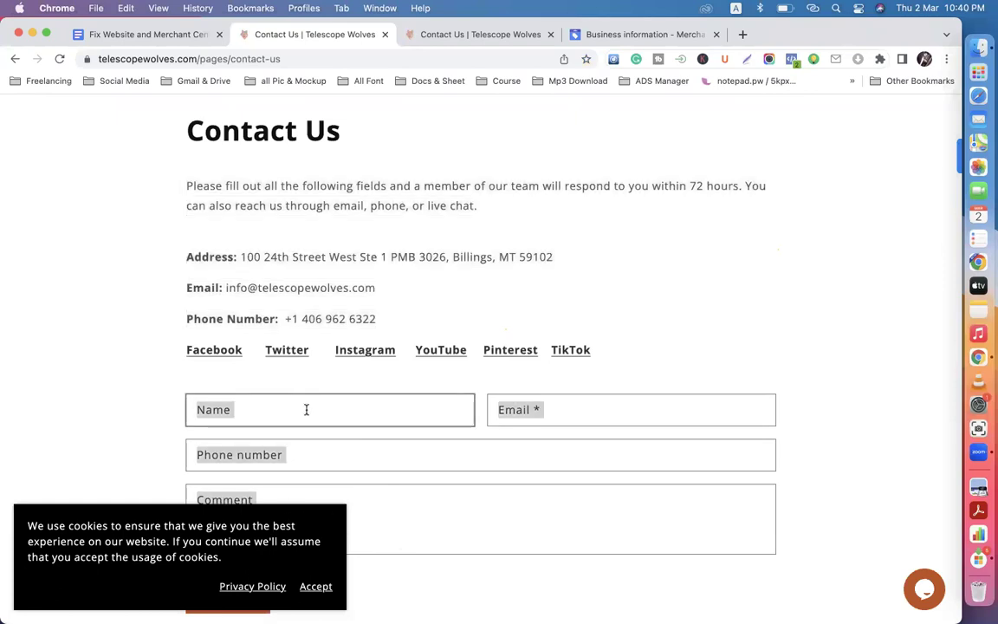
{"action": "left_click", "coordinate": [97, 327]}
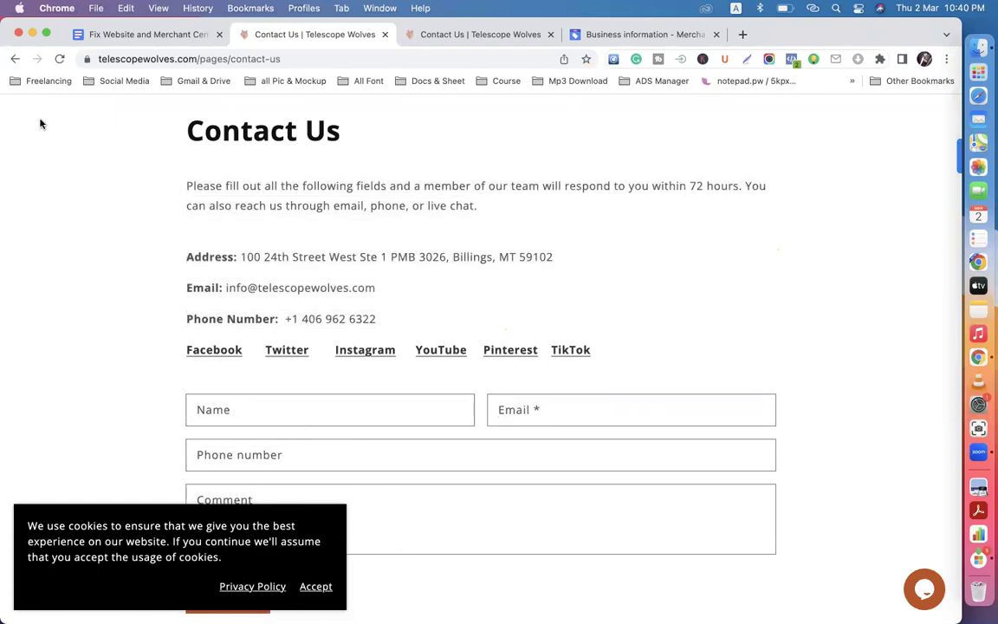
{"action": "left_click", "coordinate": [15, 57]}
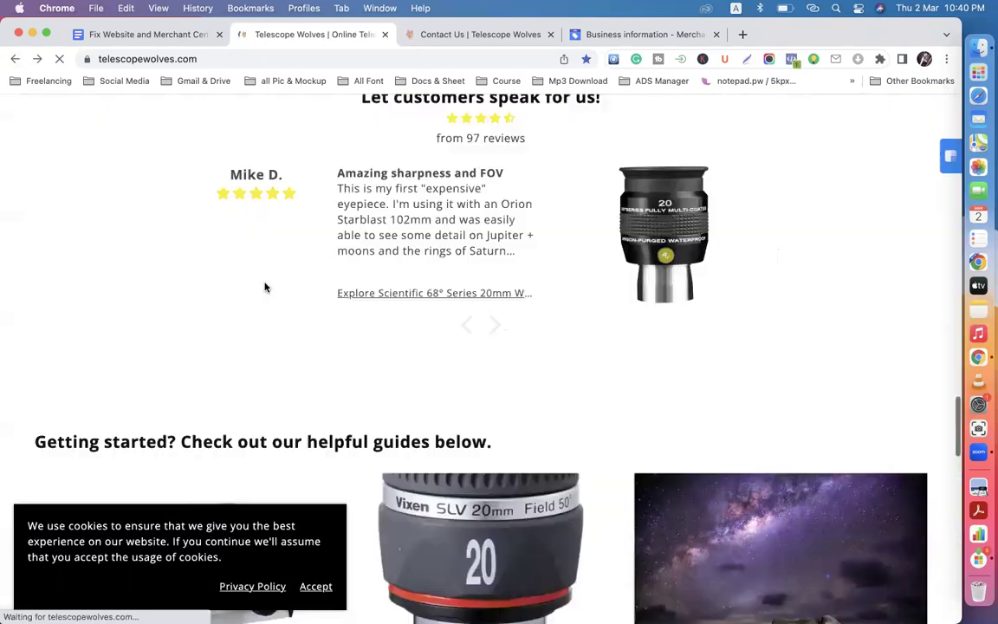
{"action": "scroll", "coordinate": [265, 294], "scroll_direction": "down", "scroll_amount": 15}
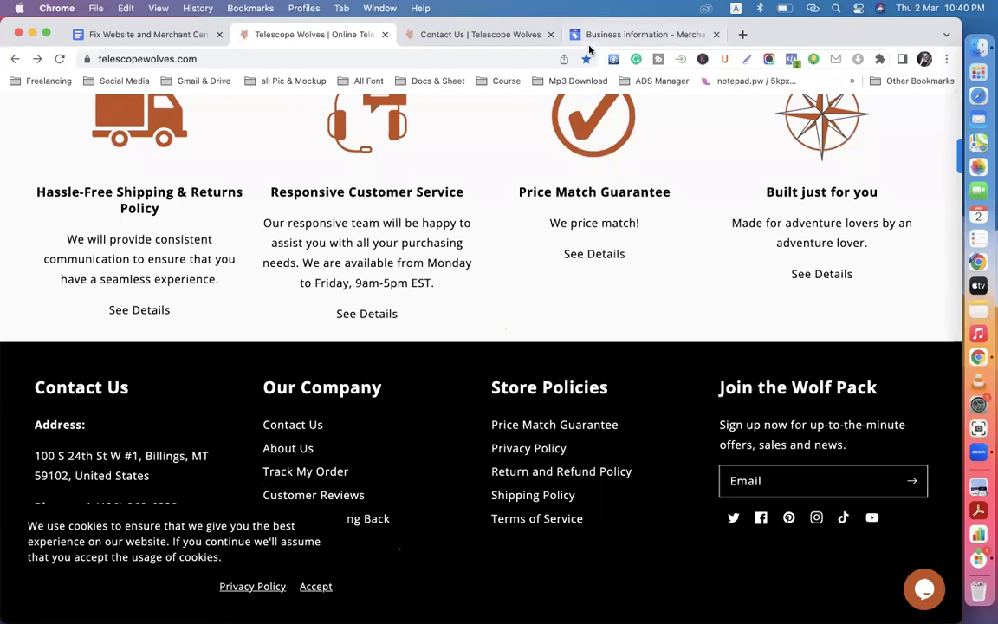
Open the bookmarked featureDECO.co.uk website in a new tab and switch back to the Telescope Wolves home page
{"action": "left_click", "coordinate": [742, 34]}
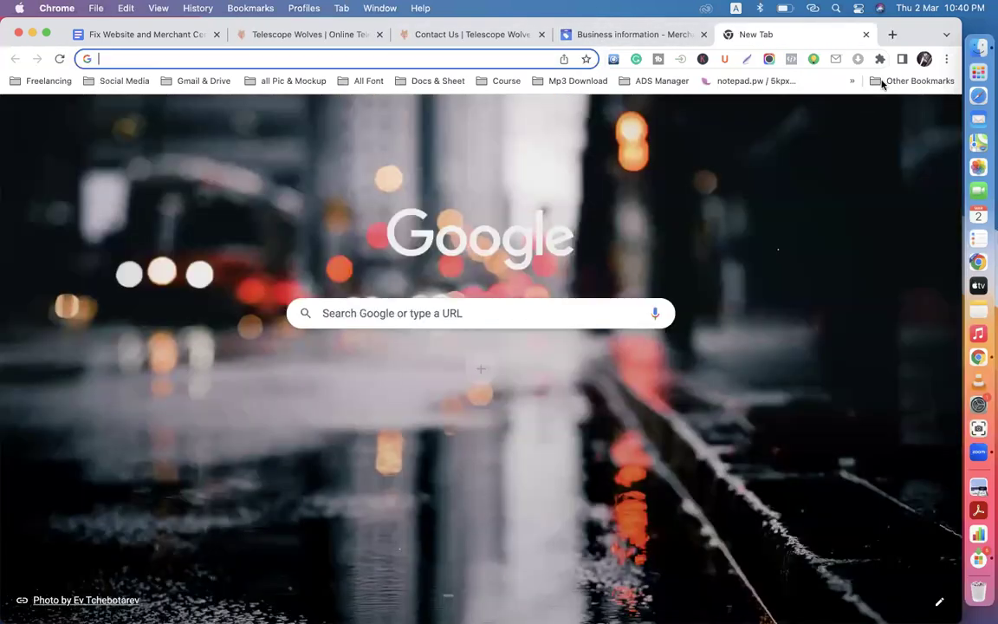
{"action": "left_click", "coordinate": [883, 81]}
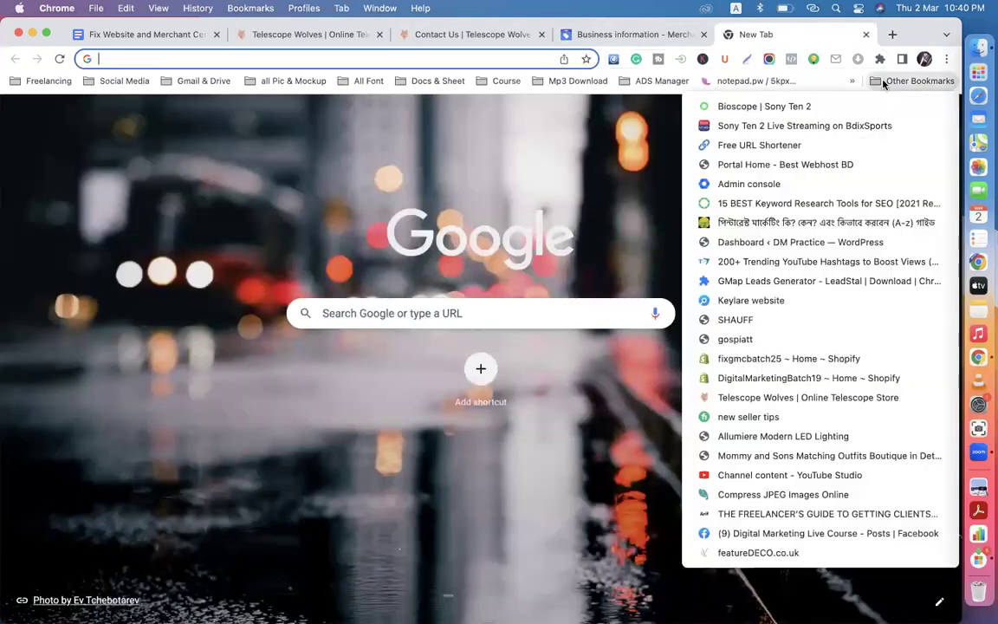
{"action": "left_click", "coordinate": [742, 551]}
{"action": "left_click", "coordinate": [308, 33]}
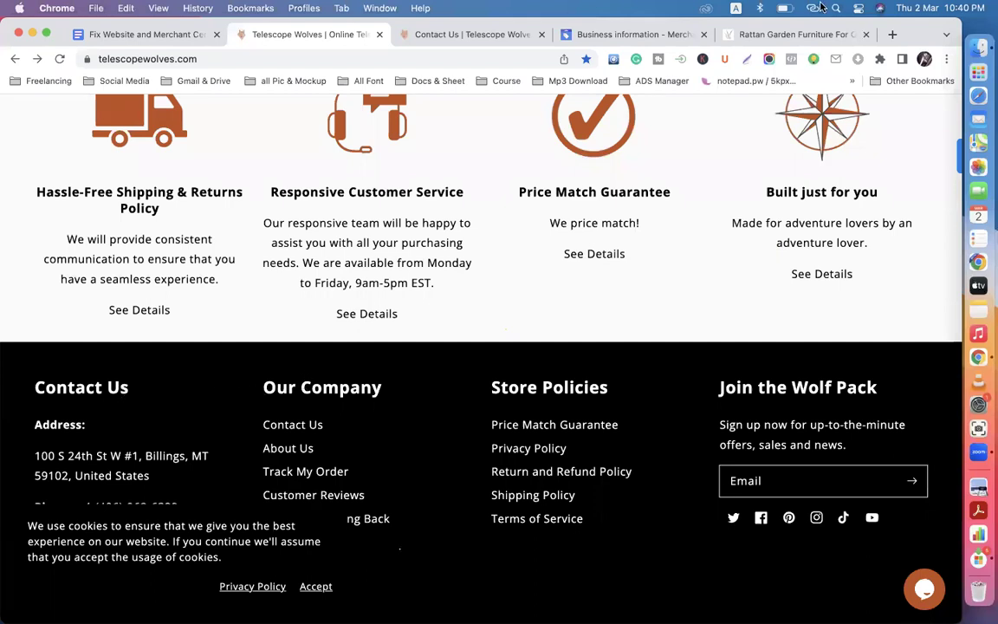
Examine the featureDECO home page and its footer for contact information, customer service links and policies
{"action": "left_click", "coordinate": [734, 34]}
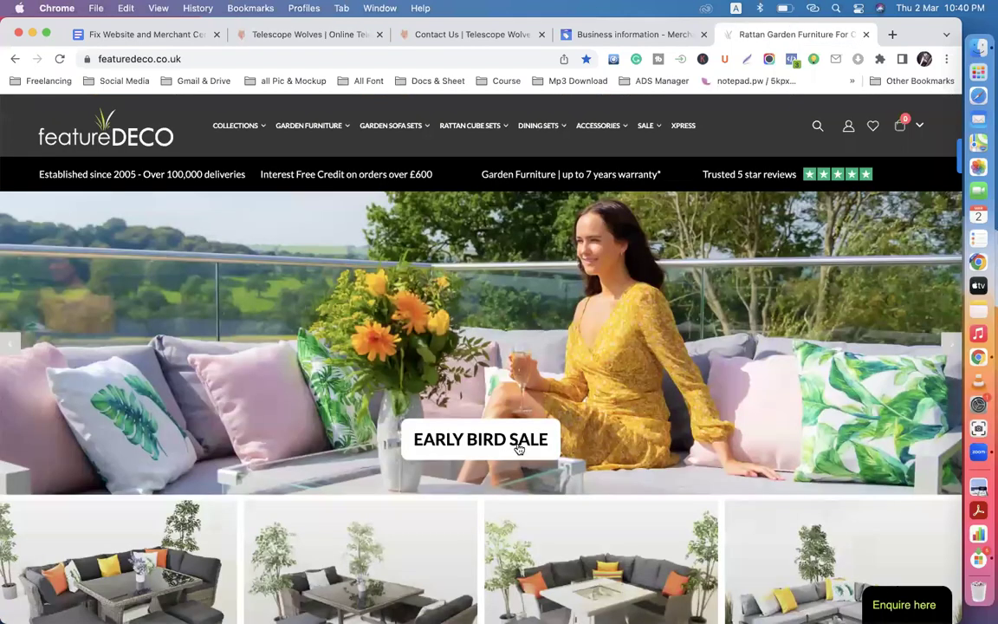
{"action": "scroll", "coordinate": [518, 447], "scroll_direction": "down", "scroll_amount": 20}
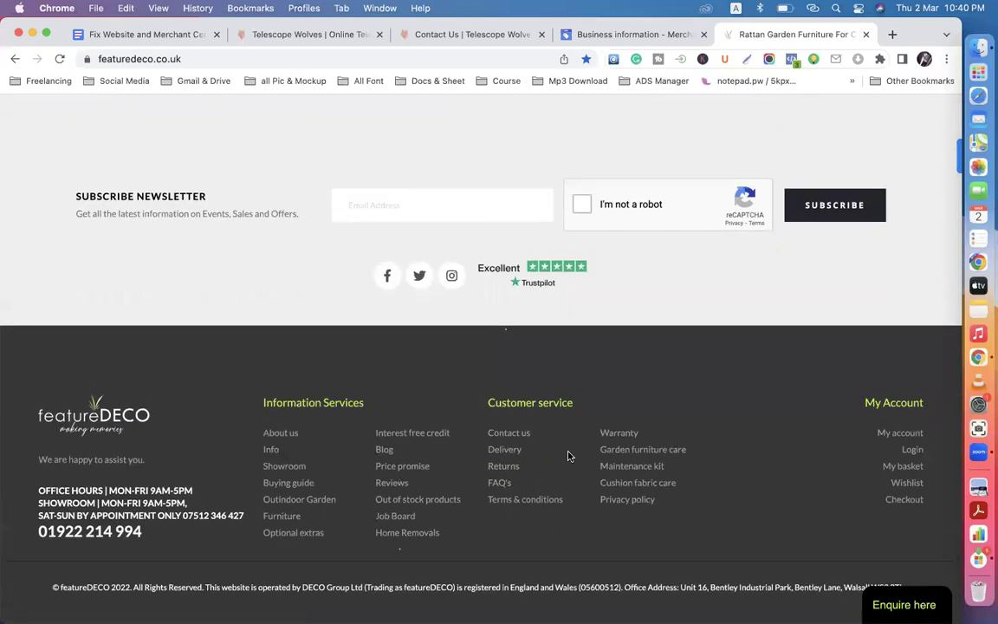
{"action": "scroll", "coordinate": [568, 455], "scroll_direction": "up", "scroll_amount": 5}
{"action": "scroll", "coordinate": [569, 455], "scroll_direction": "up", "scroll_amount": 3}
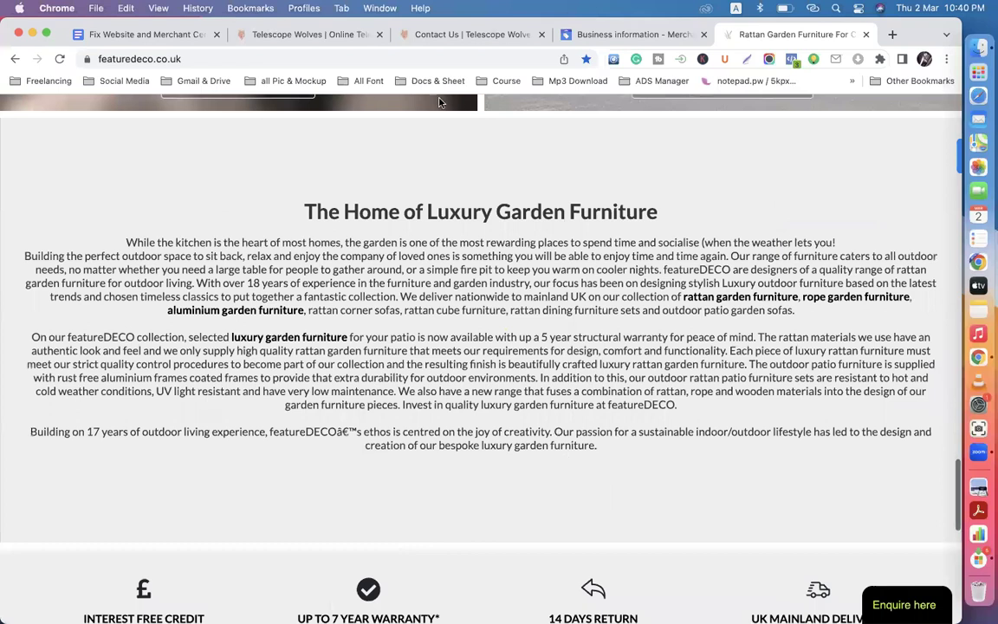
{"action": "scroll", "coordinate": [568, 455], "scroll_direction": "up", "scroll_amount": 10}
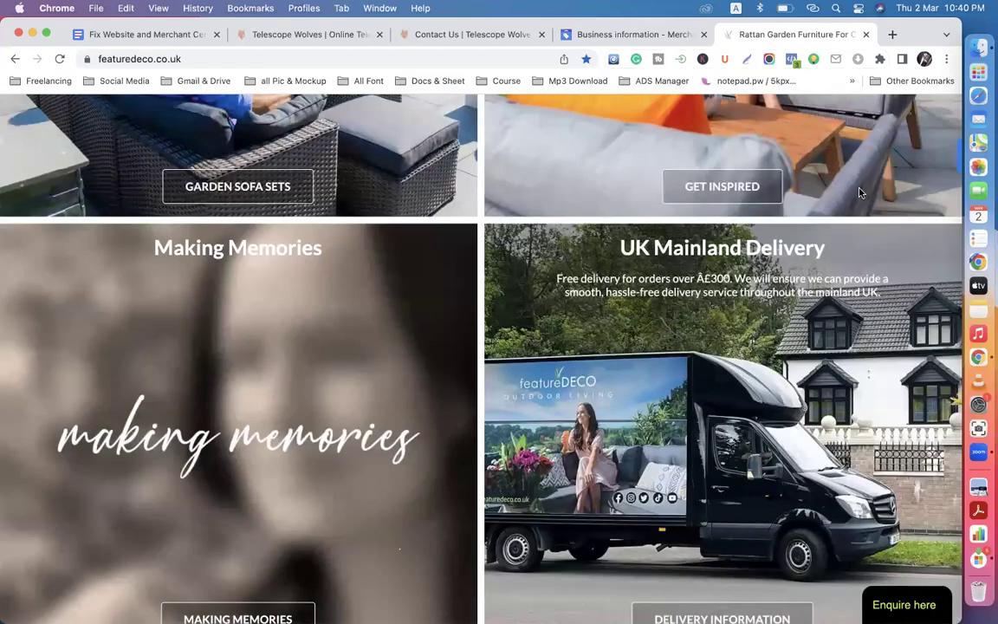
{"action": "left_click", "coordinate": [892, 34]}
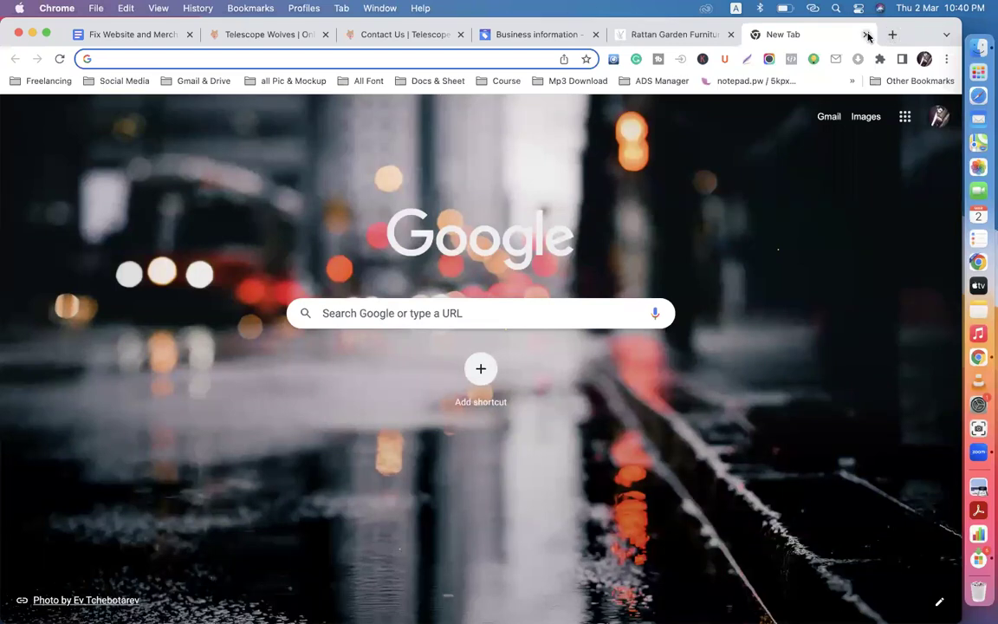
{"action": "left_click", "coordinate": [866, 35]}
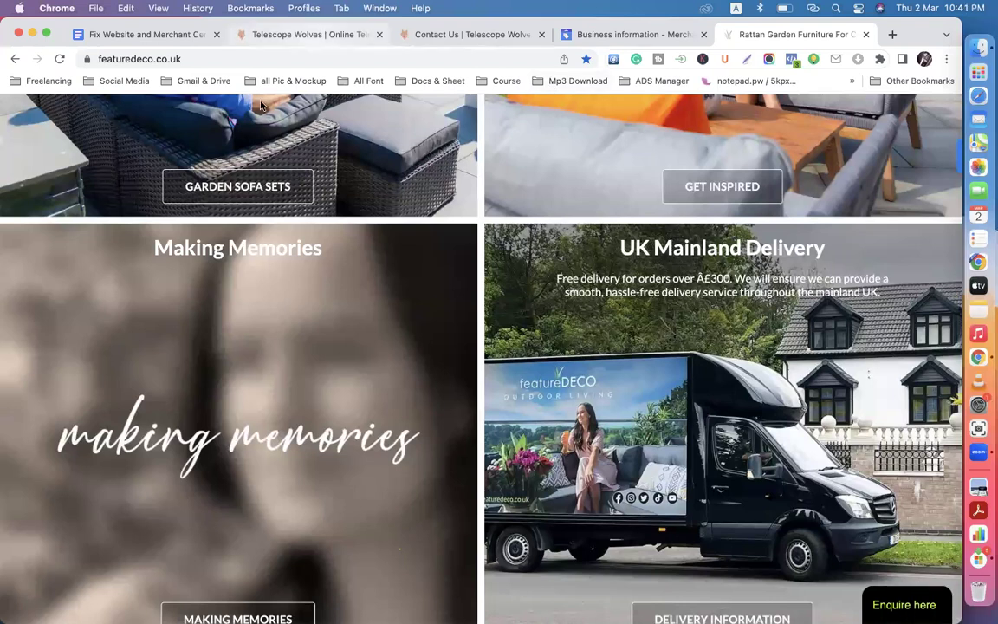
Review the full Telescope Wolves Contact Us page and go back to the store's home page footer
{"action": "left_click", "coordinate": [266, 35]}
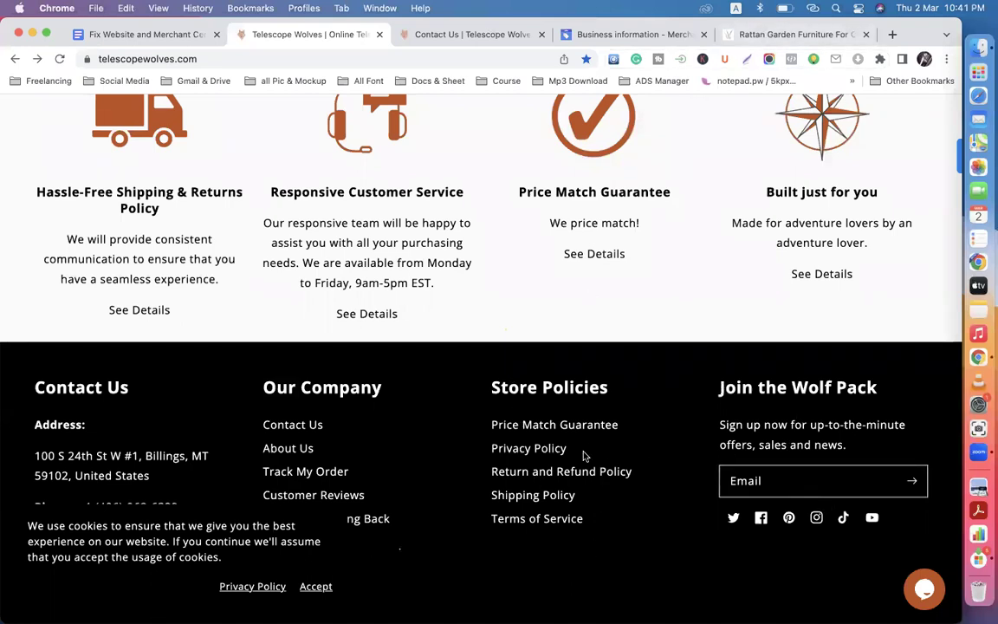
{"action": "left_click", "coordinate": [303, 425]}
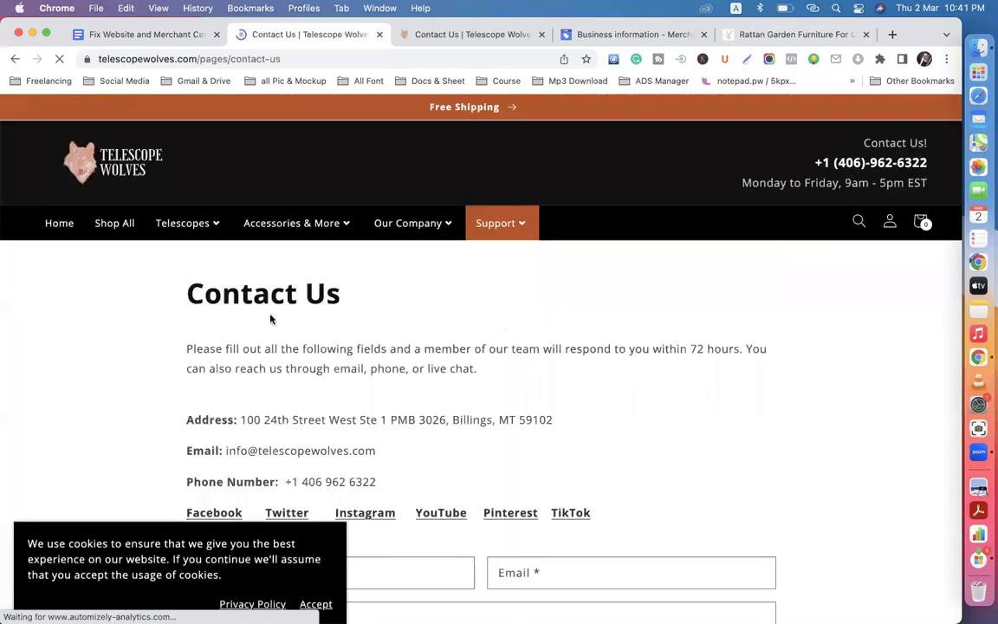
{"action": "scroll", "coordinate": [441, 414], "scroll_direction": "down", "scroll_amount": 15}
{"action": "scroll", "coordinate": [441, 419], "scroll_direction": "up", "scroll_amount": 3}
{"action": "scroll", "coordinate": [440, 420], "scroll_direction": "up", "scroll_amount": 12}
{"action": "left_click", "coordinate": [13, 62]}
{"action": "scroll", "coordinate": [535, 327], "scroll_direction": "down", "scroll_amount": 20}
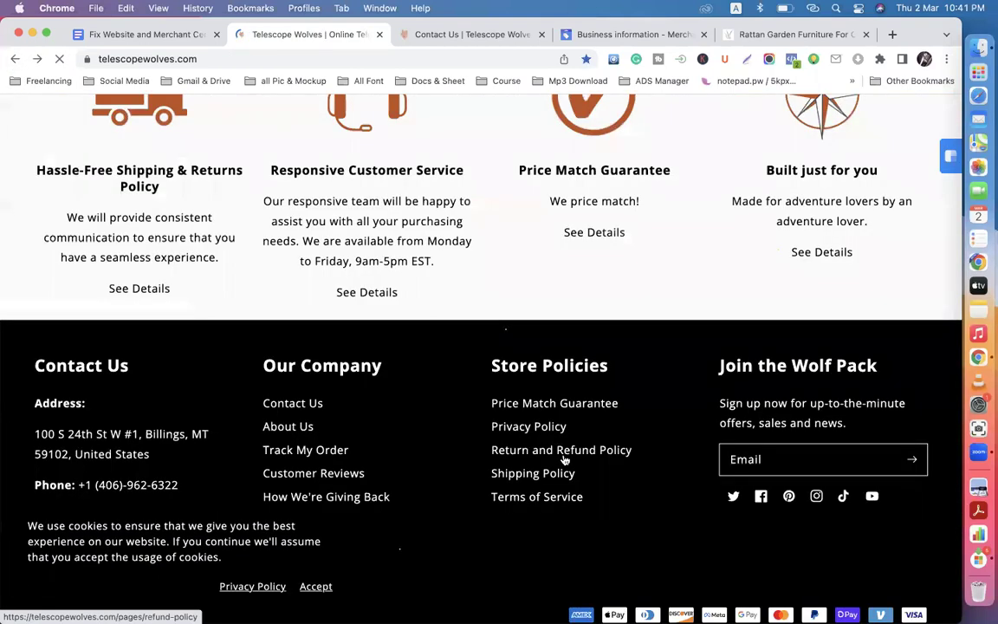
Look over the Telescope Wolves home page from its banner down to the footer's policy links and payment icons
{"action": "scroll", "coordinate": [564, 460], "scroll_direction": "up", "scroll_amount": 3}
{"action": "scroll", "coordinate": [564, 460], "scroll_direction": "up", "scroll_amount": 20}
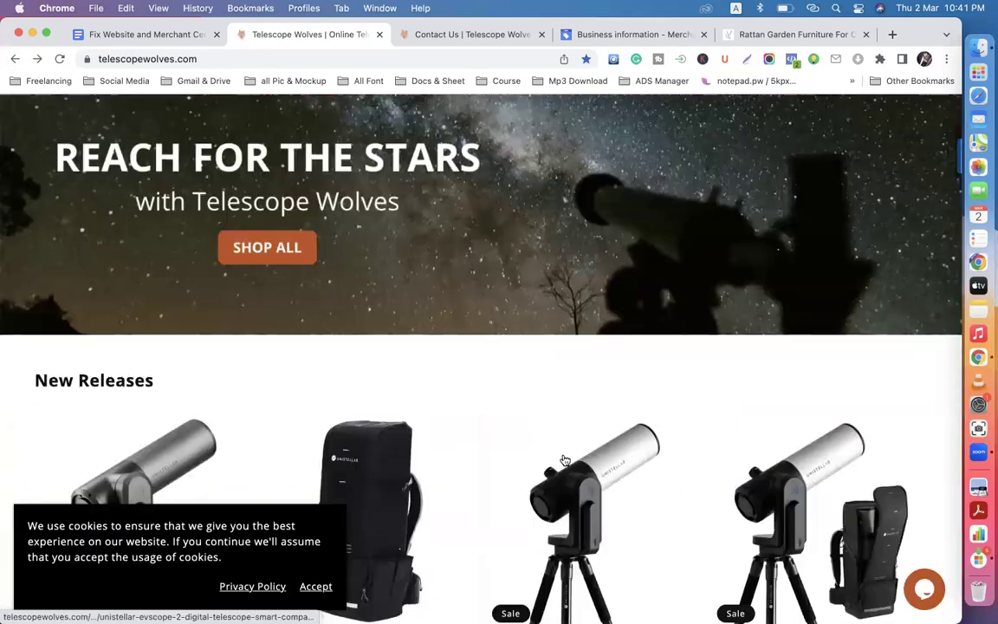
{"action": "scroll", "coordinate": [564, 460], "scroll_direction": "down", "scroll_amount": 20}
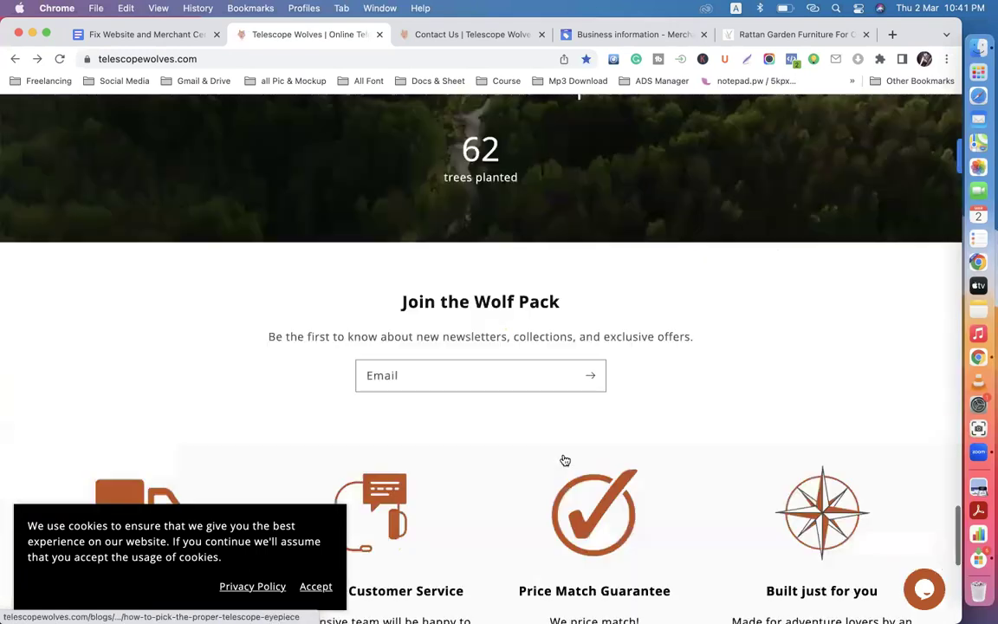
{"action": "scroll", "coordinate": [563, 459], "scroll_direction": "down", "scroll_amount": 5}
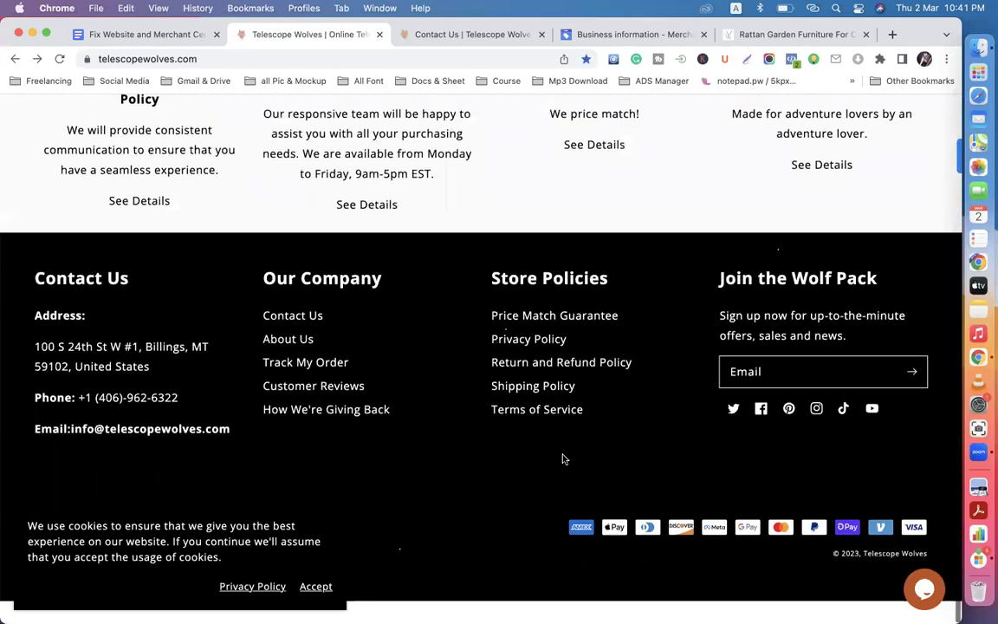
{"action": "left_click", "coordinate": [540, 440]}
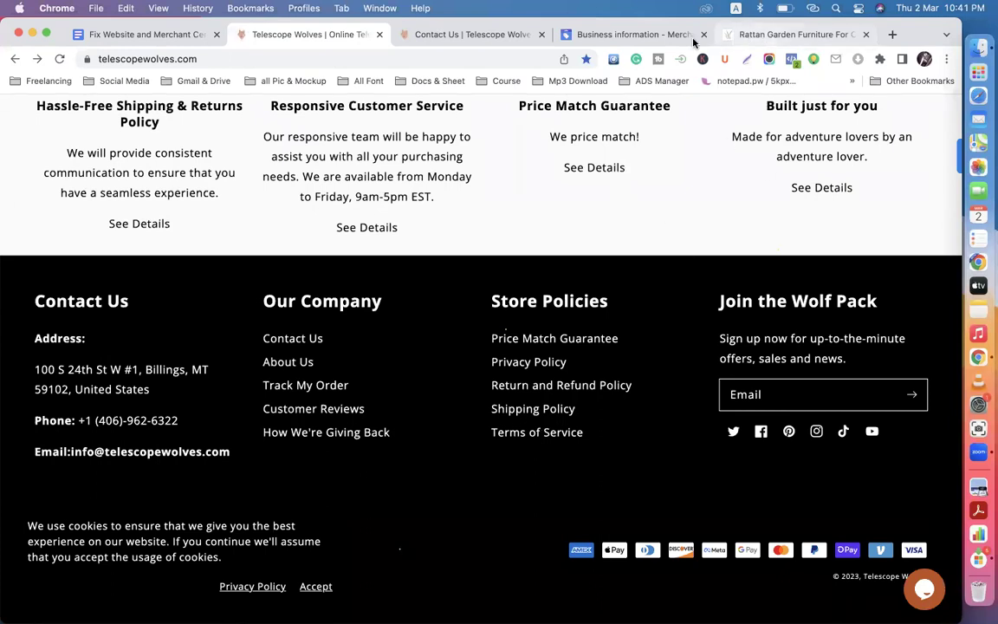
Show the Website section of the Merchant Center business information and select the featureDECO website address
{"action": "left_click", "coordinate": [594, 38]}
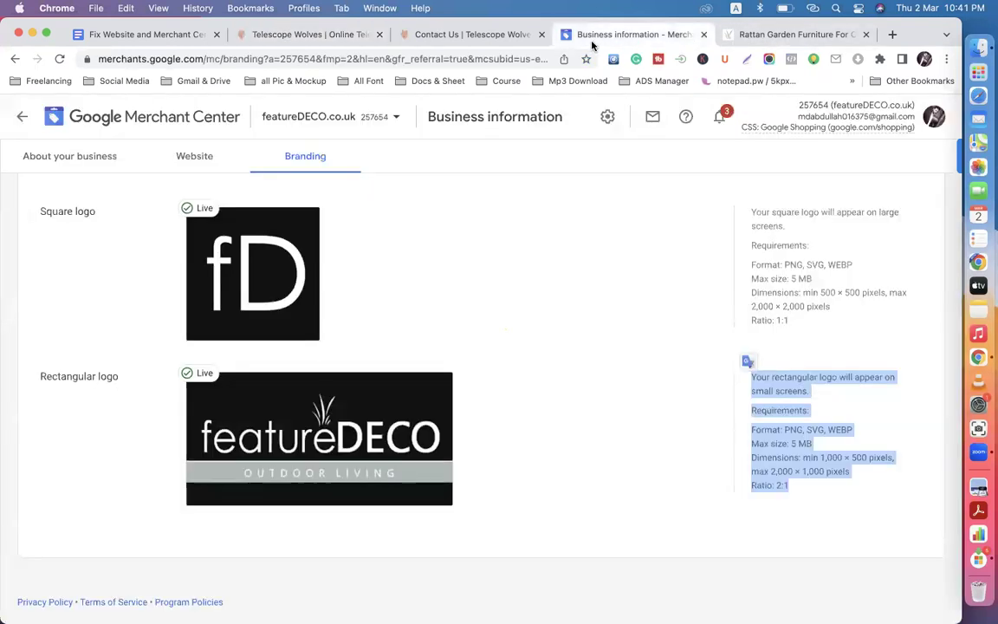
{"action": "left_click", "coordinate": [204, 161]}
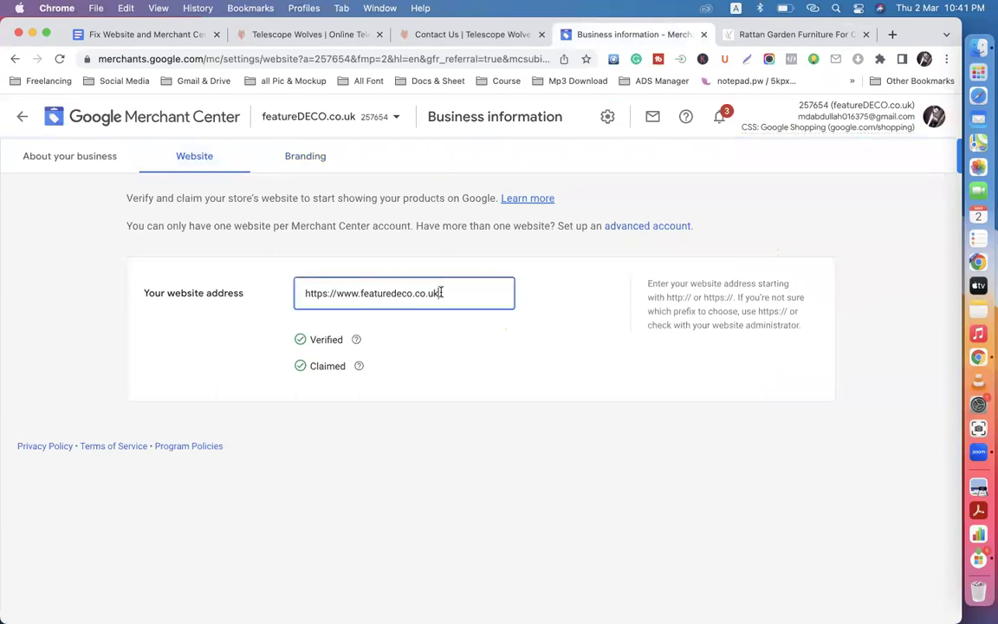
{"action": "left_click_drag", "start_coordinate": [438, 292], "coordinate": [289, 291]}
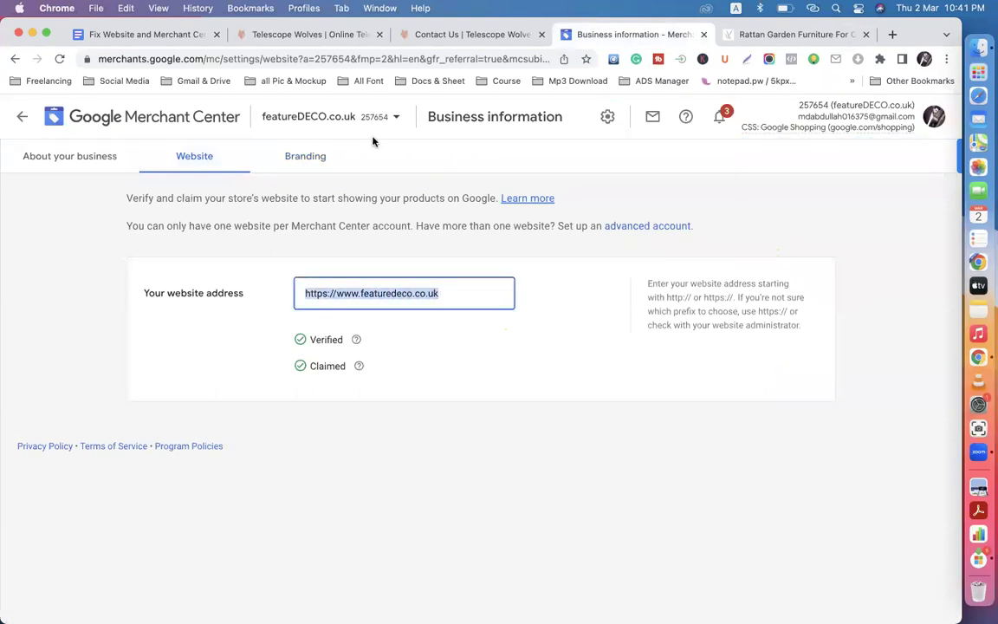
Open the Shop All products page of the Telescope Wolves website and copy its web address
{"action": "left_click", "coordinate": [296, 34]}
{"action": "scroll", "coordinate": [199, 223], "scroll_direction": "up", "scroll_amount": 15}
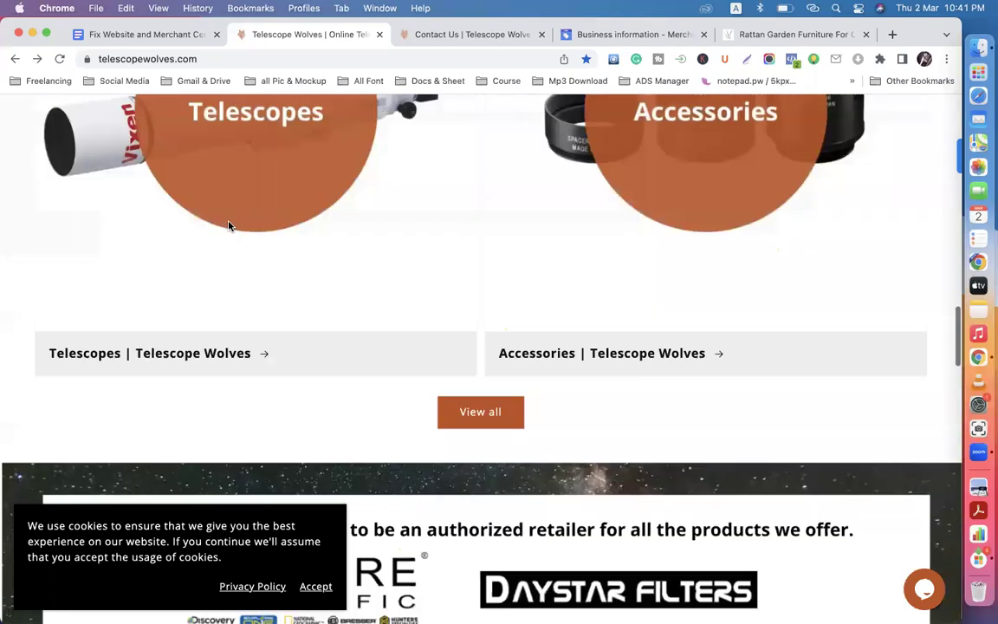
{"action": "scroll", "coordinate": [200, 225], "scroll_direction": "up", "scroll_amount": 10}
{"action": "left_click", "coordinate": [113, 227]}
{"action": "left_click_drag", "start_coordinate": [258, 54], "coordinate": [76, 58]}
{"action": "key", "text": "super+c"}
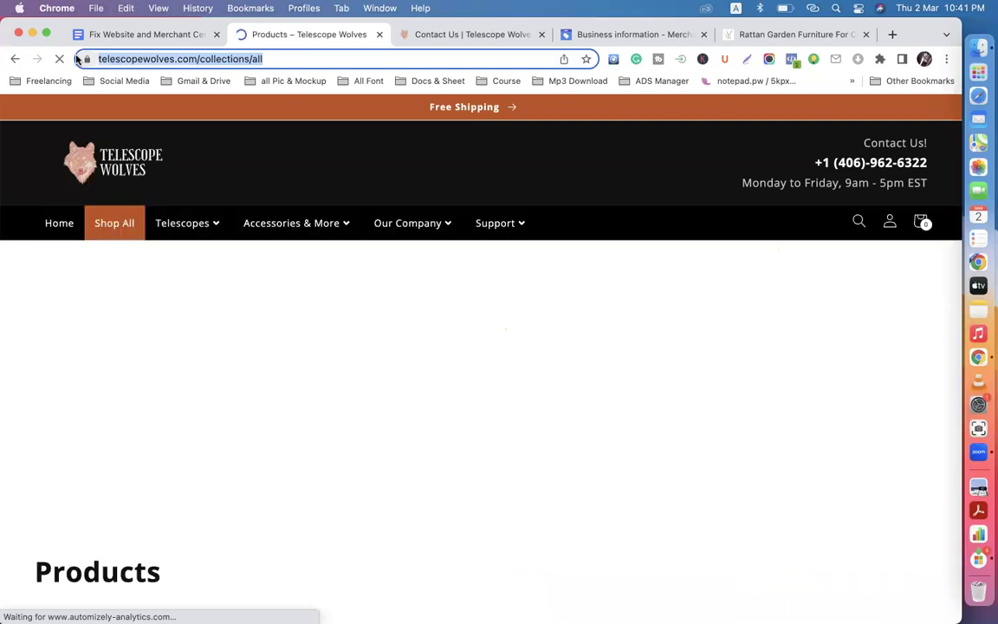
{"action": "left_click", "coordinate": [583, 36]}
{"action": "key", "text": "super+v"}
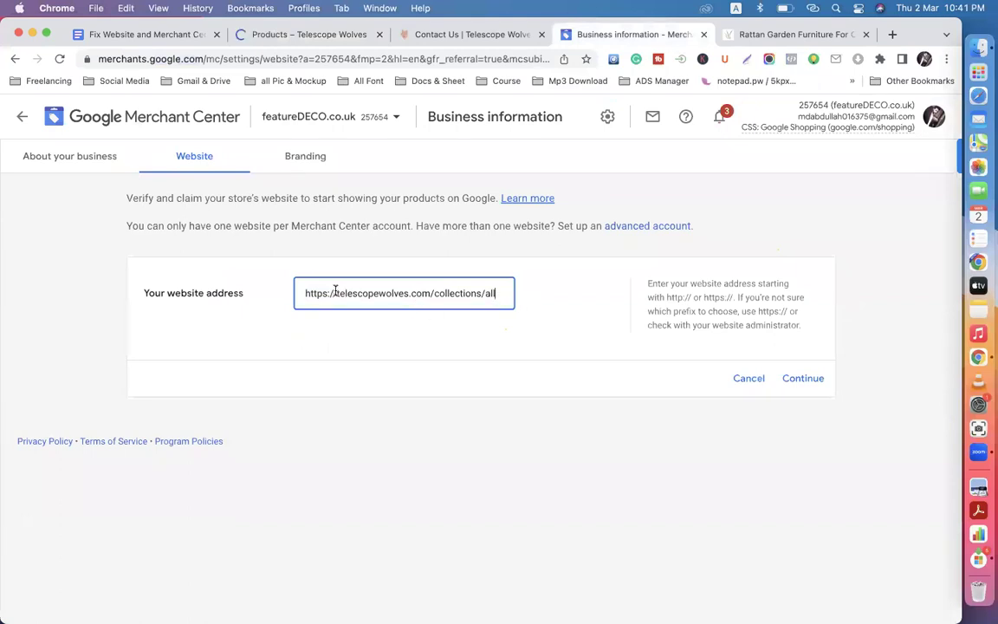
{"action": "left_click_drag", "start_coordinate": [337, 295], "coordinate": [431, 296]}
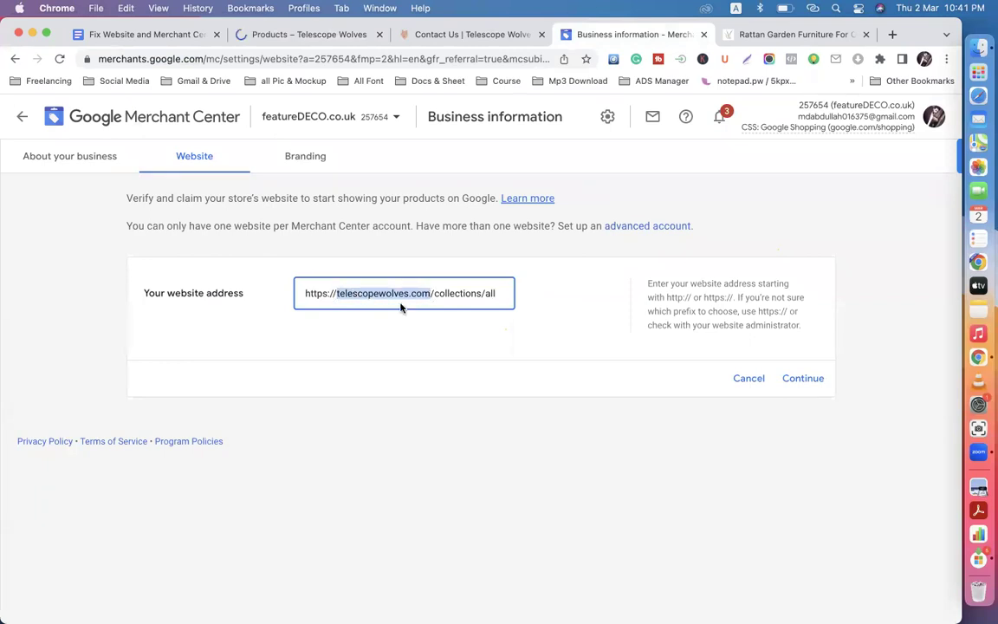
{"action": "left_click", "coordinate": [23, 119]}
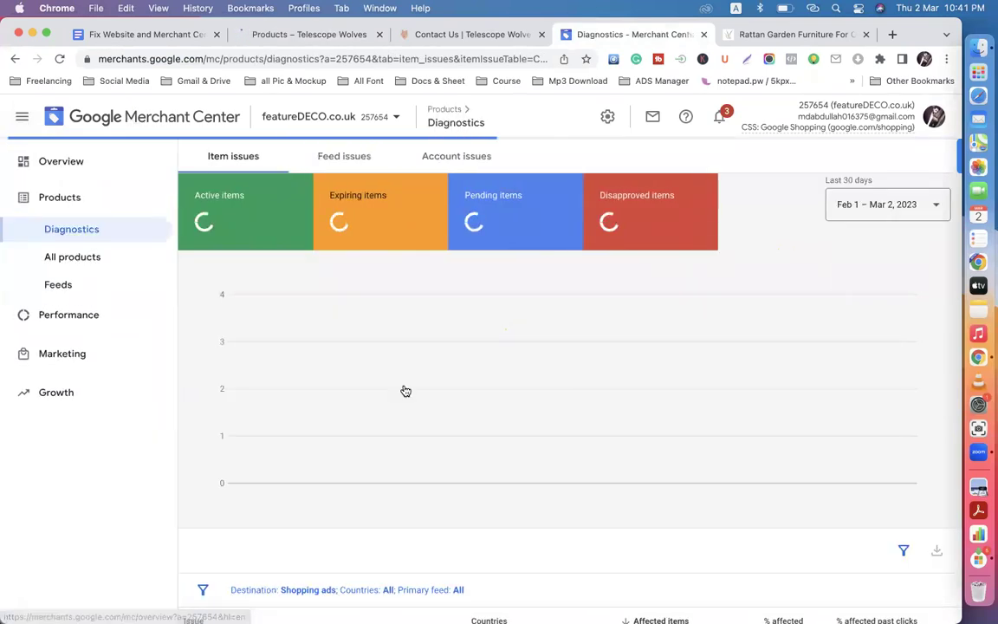
Glance at the featureDECO website, then review the verification phone and customer service contact in the Merchant Center business information
{"action": "left_click", "coordinate": [782, 34]}
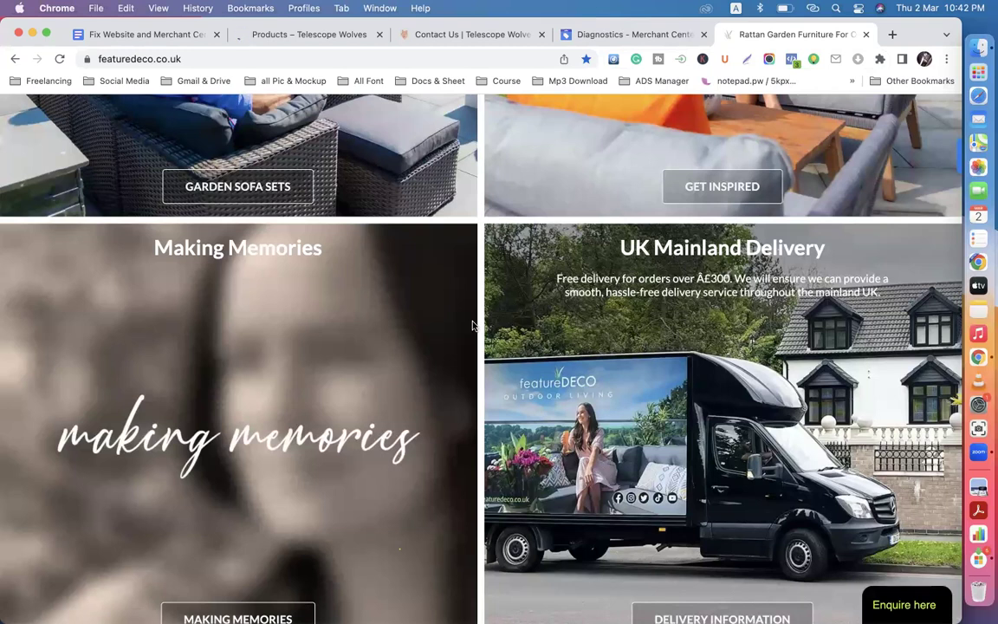
{"action": "left_click", "coordinate": [573, 42]}
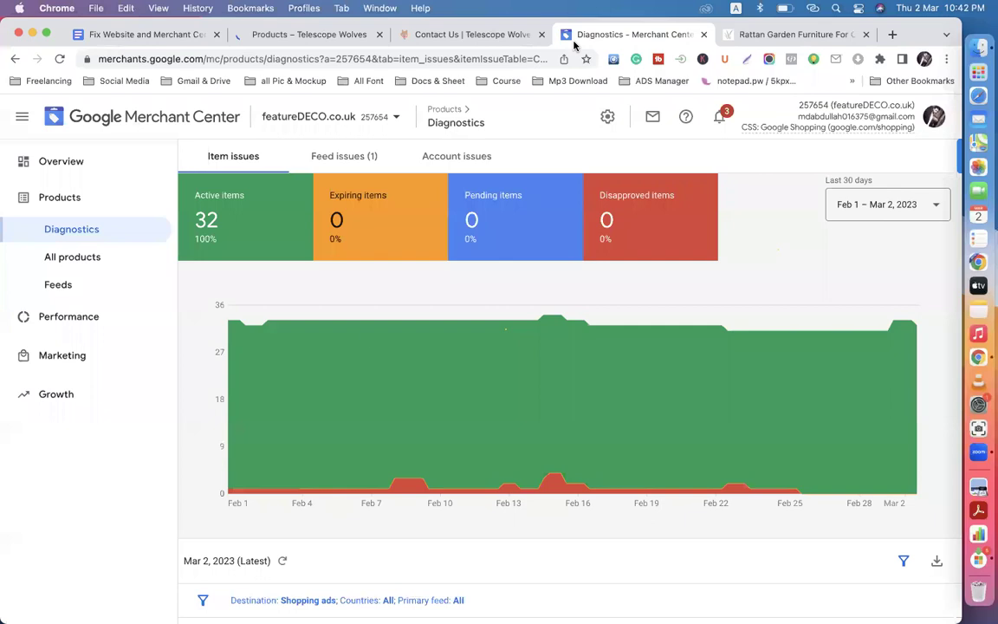
{"action": "left_click", "coordinate": [607, 121]}
{"action": "left_click", "coordinate": [525, 270]}
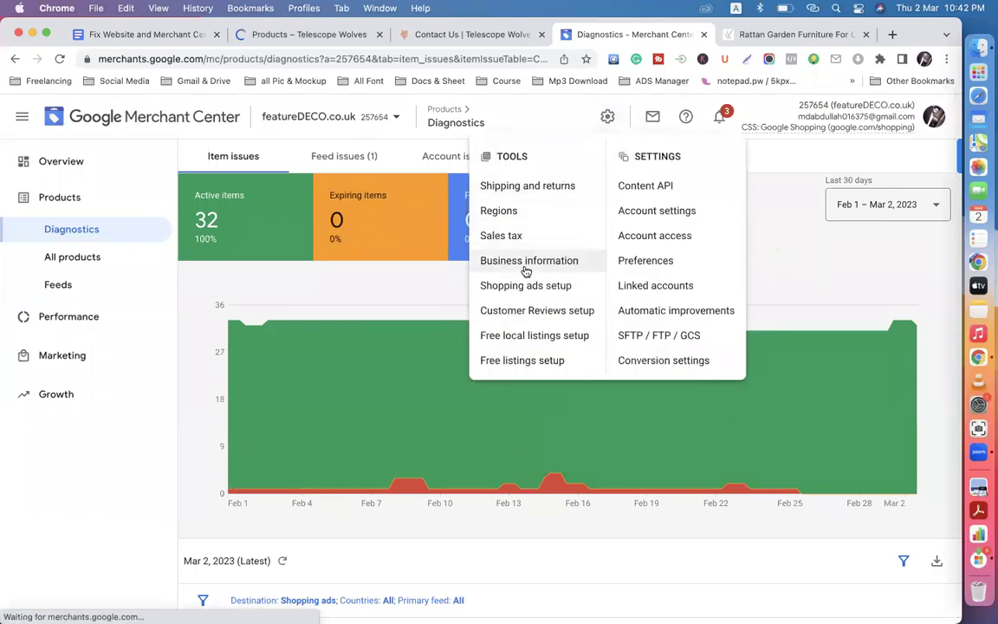
{"action": "scroll", "coordinate": [517, 378], "scroll_direction": "down", "scroll_amount": 5}
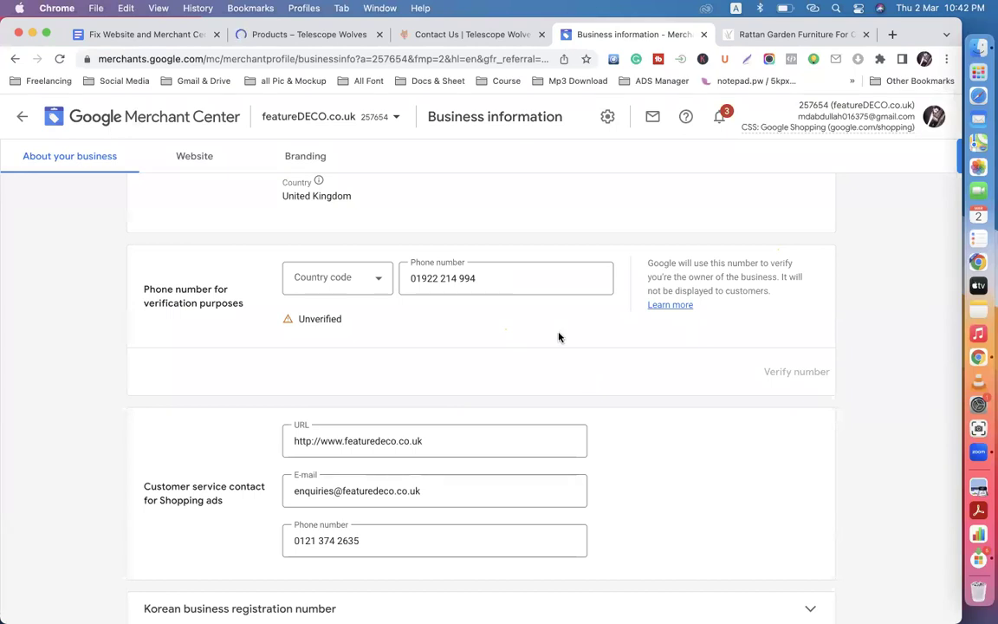
Return to Diagnostics and reopen the business information at the Website section to check the website's verification and claim
{"action": "left_click", "coordinate": [21, 116]}
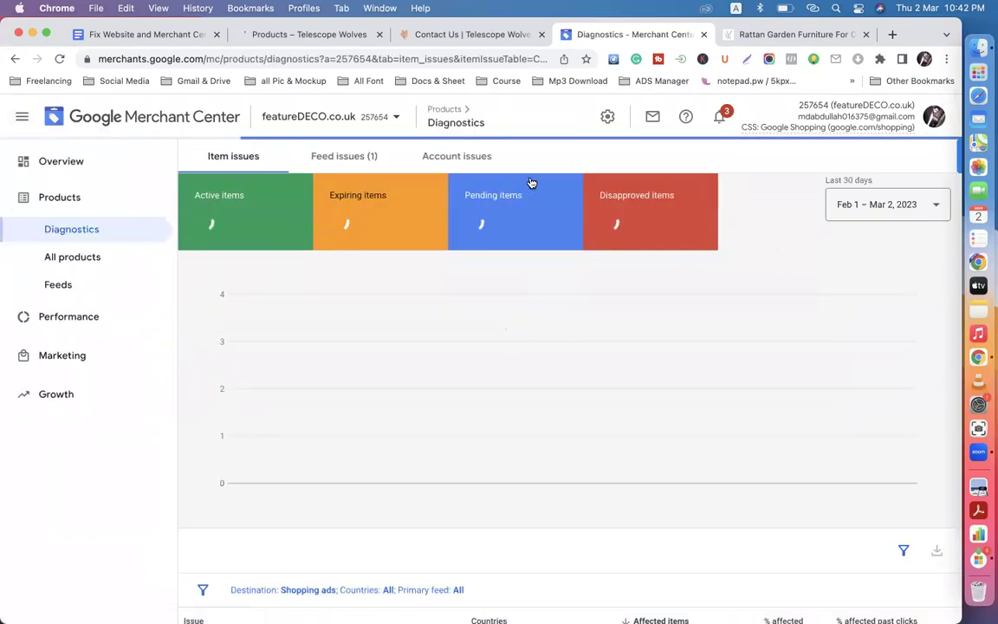
{"action": "left_click", "coordinate": [607, 116]}
{"action": "left_click", "coordinate": [512, 261]}
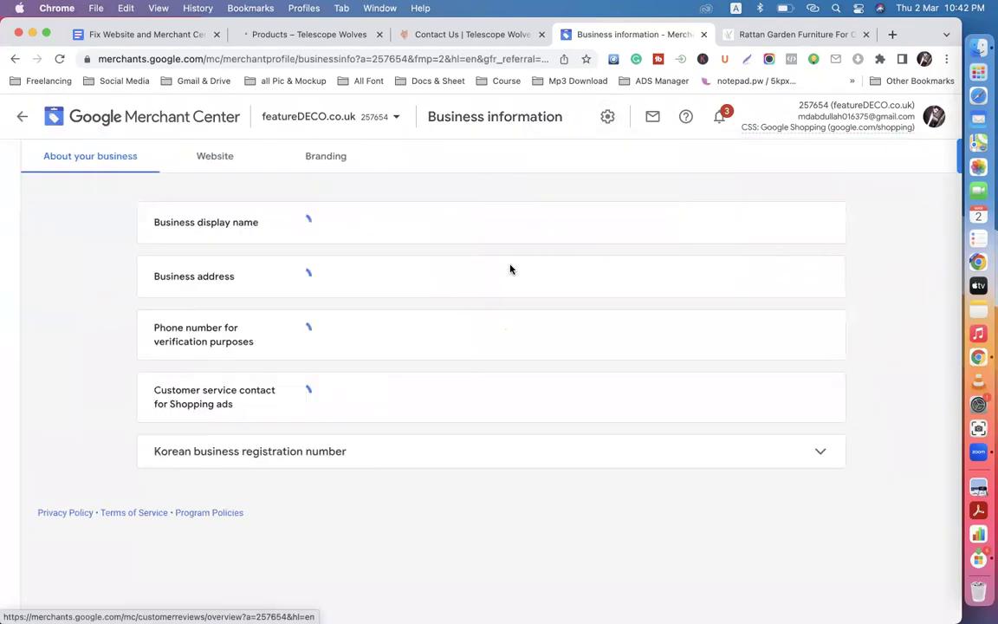
{"action": "left_click", "coordinate": [199, 161]}
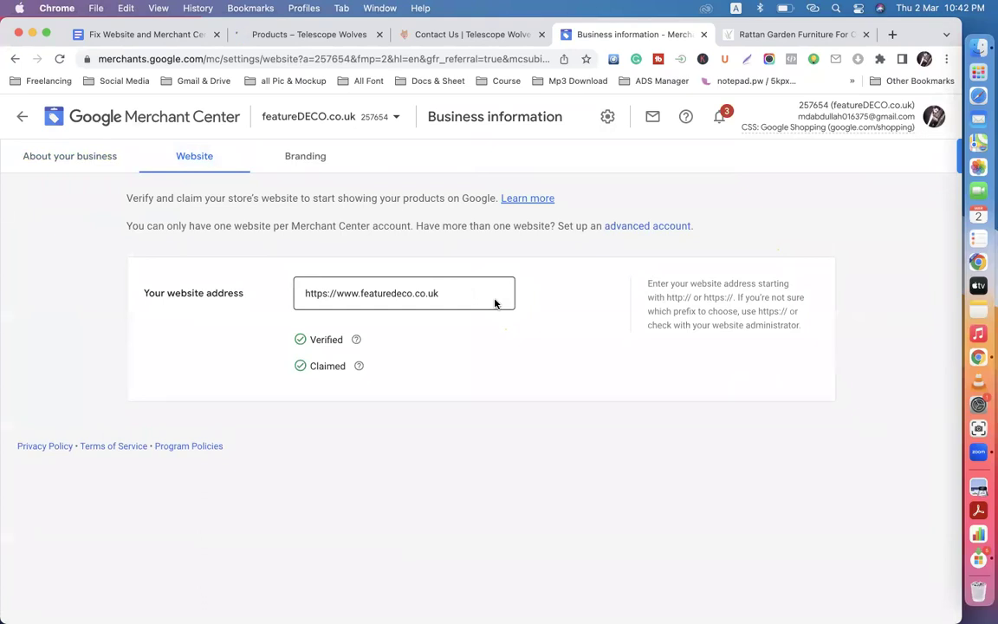
Look through the Merchant Center notifications with their suggestions and announcements, then close them
{"action": "left_click", "coordinate": [717, 121]}
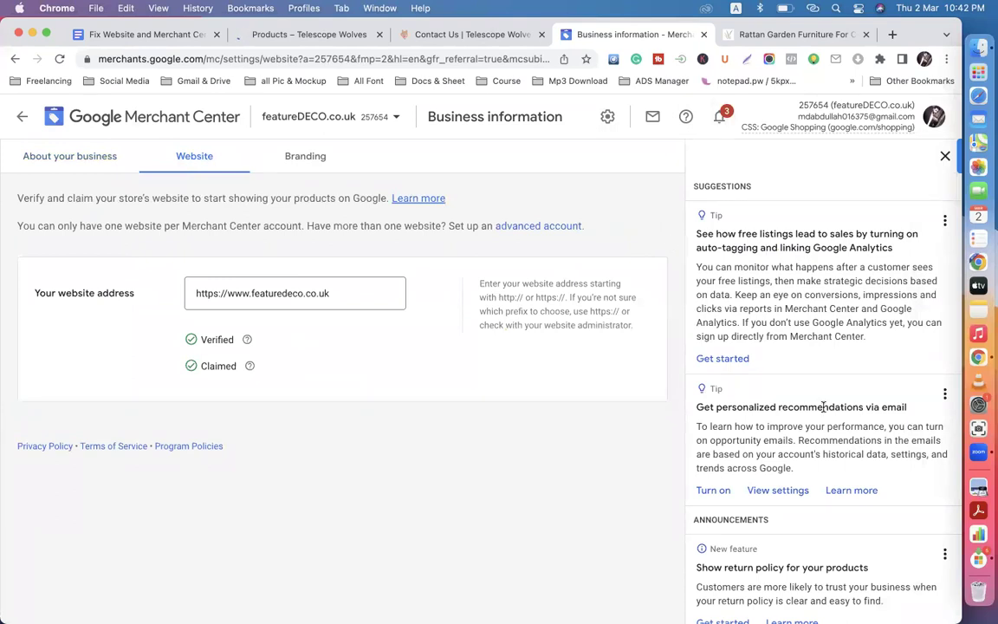
{"action": "scroll", "coordinate": [821, 407], "scroll_direction": "down", "scroll_amount": 1}
{"action": "scroll", "coordinate": [827, 372], "scroll_direction": "up", "scroll_amount": 1}
{"action": "left_click", "coordinate": [944, 155]}
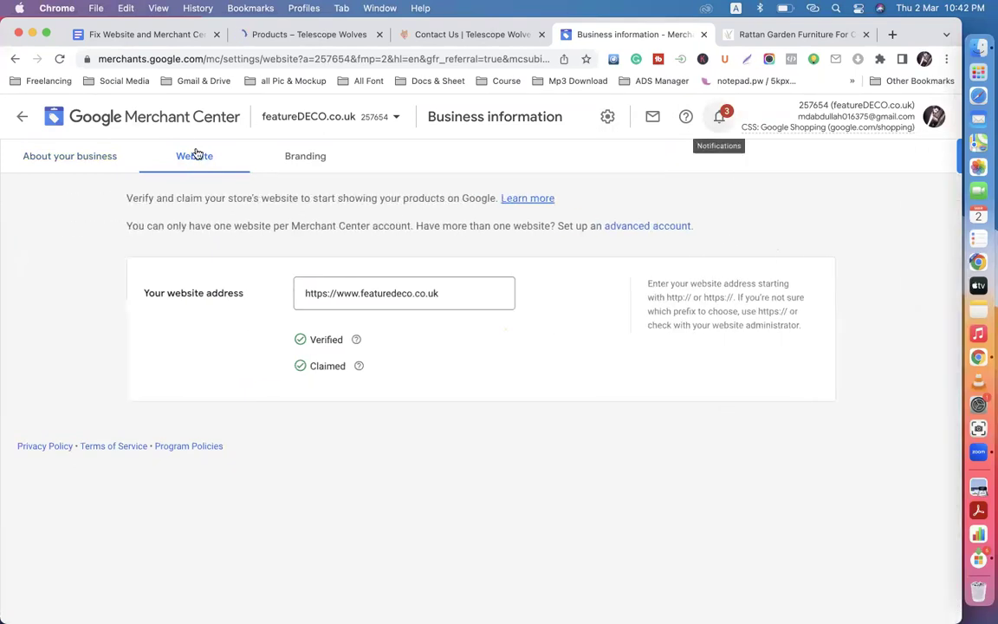
Check the item issues chart and issue list in Diagnostics and show the notifications beside them
{"action": "left_click", "coordinate": [24, 116]}
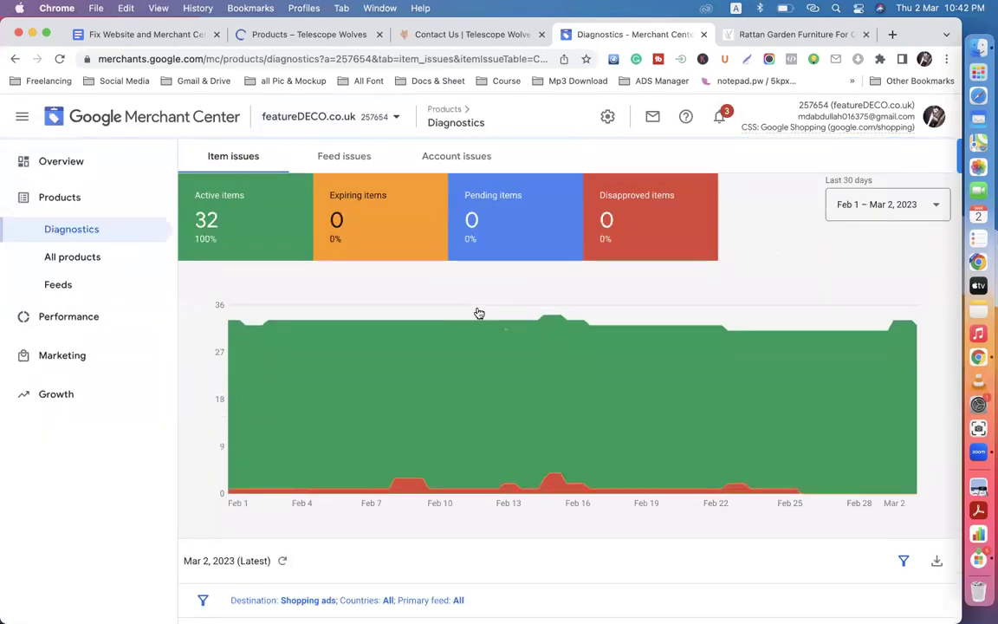
{"action": "scroll", "coordinate": [479, 312], "scroll_direction": "down", "scroll_amount": 3}
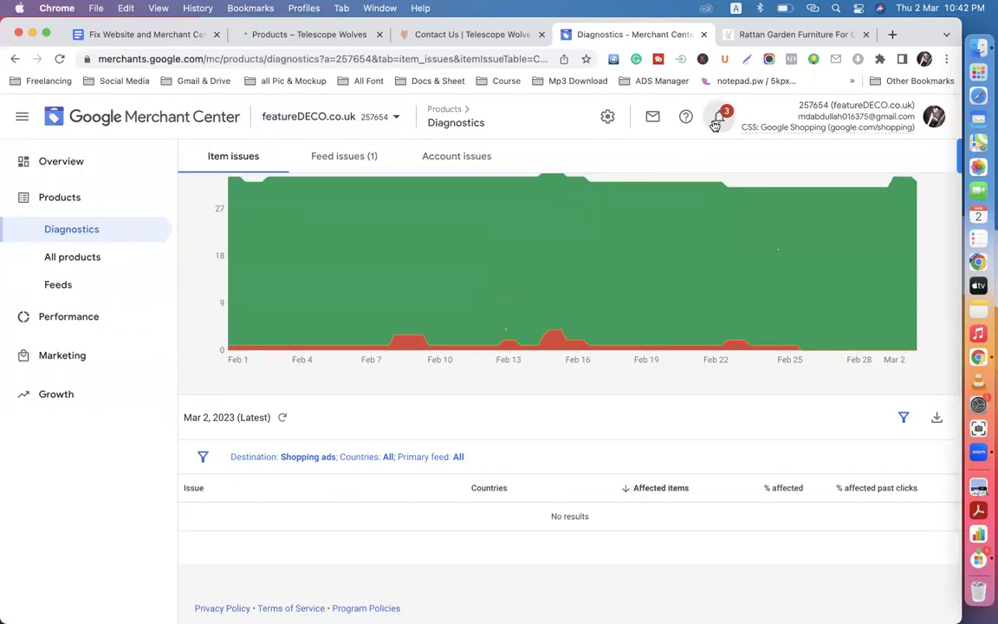
{"action": "left_click", "coordinate": [717, 119]}
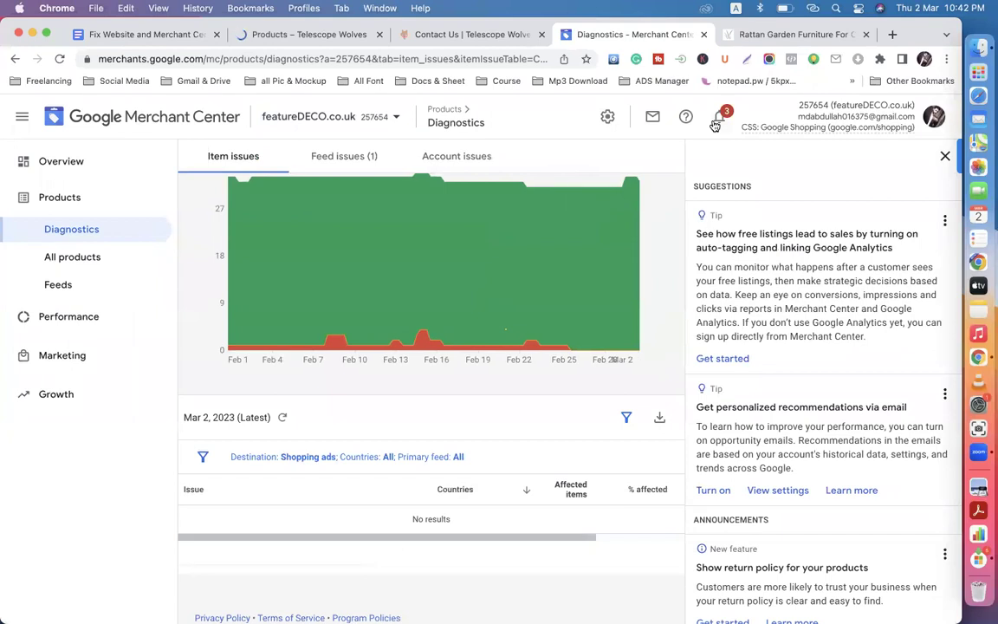
Review the square and rectangular logo requirements at the end of the Fix Website and Merchant Center checklist
{"action": "left_click", "coordinate": [152, 35]}
{"action": "scroll", "coordinate": [452, 391], "scroll_direction": "down", "scroll_amount": 20}
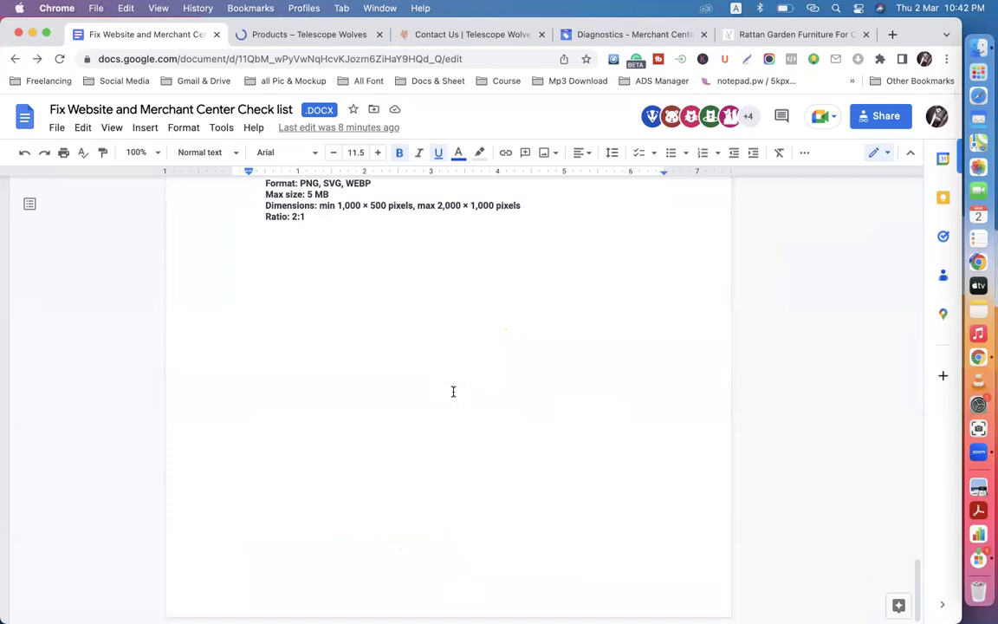
{"action": "scroll", "coordinate": [452, 392], "scroll_direction": "up", "scroll_amount": 5}
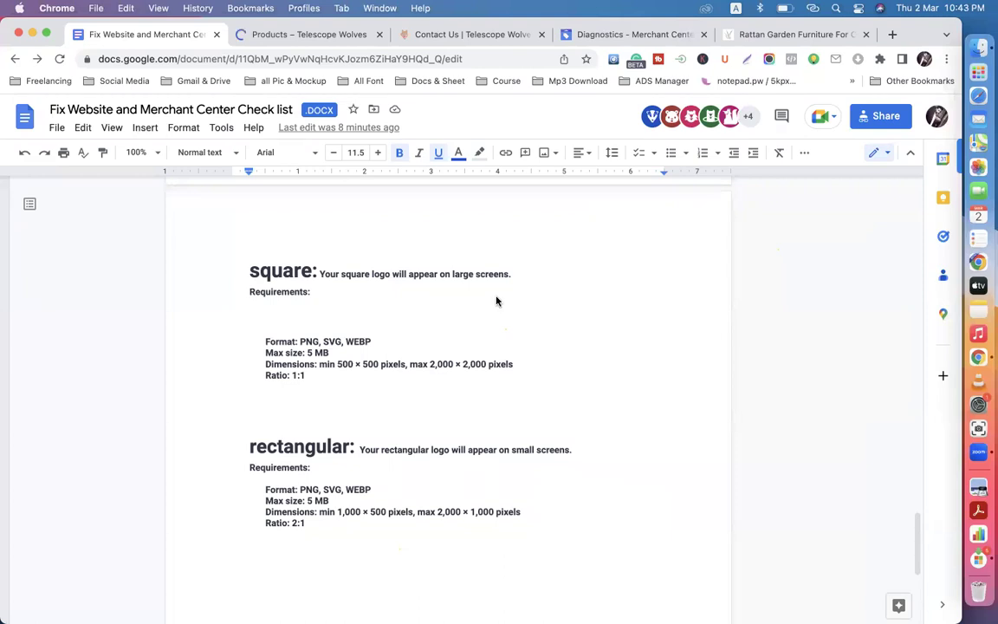
Look over the Telescope Wolves products page, from its product listings and prices down to the footer's contact details and store policies
{"action": "left_click", "coordinate": [590, 35]}
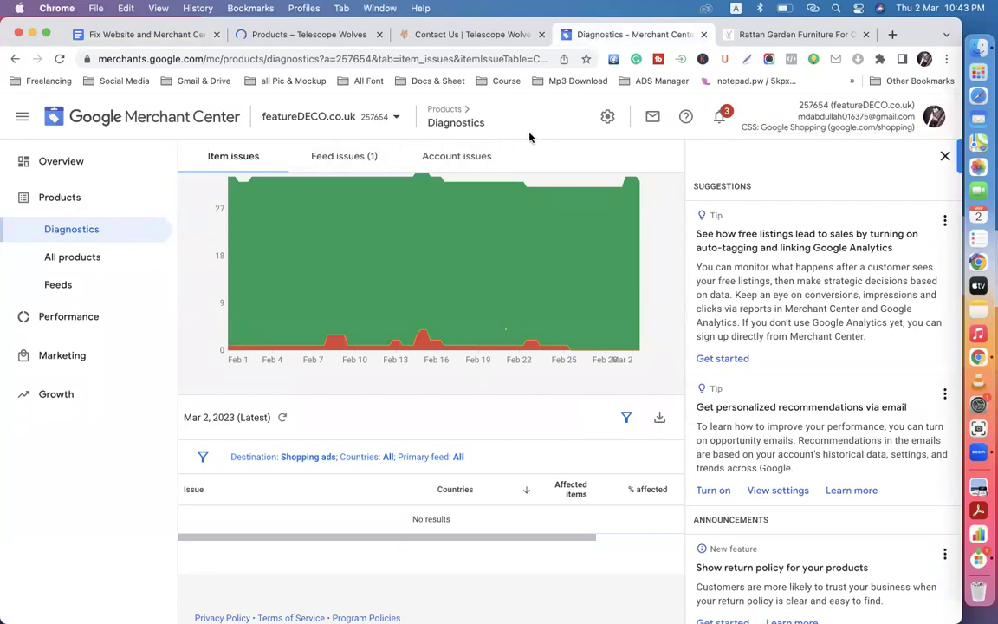
{"action": "left_click", "coordinate": [323, 34]}
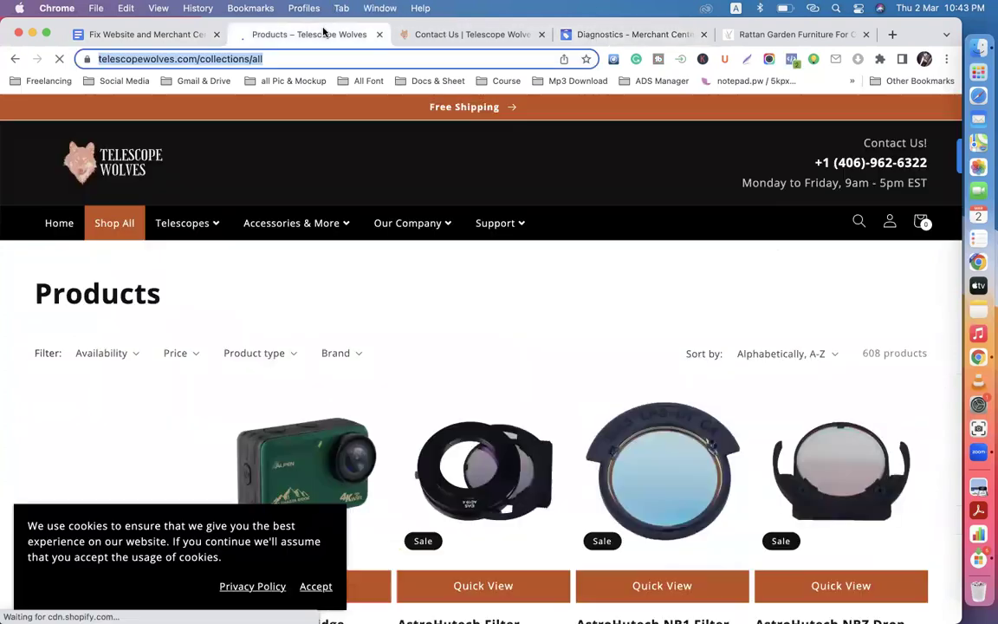
{"action": "scroll", "coordinate": [409, 383], "scroll_direction": "down", "scroll_amount": 20}
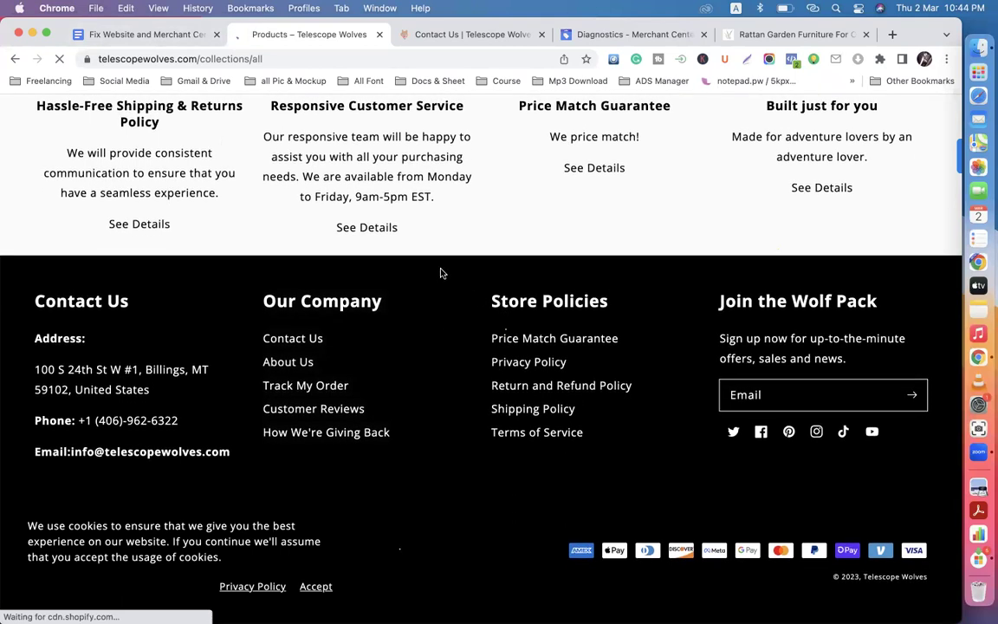
{"action": "scroll", "coordinate": [439, 272], "scroll_direction": "up", "scroll_amount": 15}
{"action": "scroll", "coordinate": [439, 273], "scroll_direction": "down", "scroll_amount": 3}
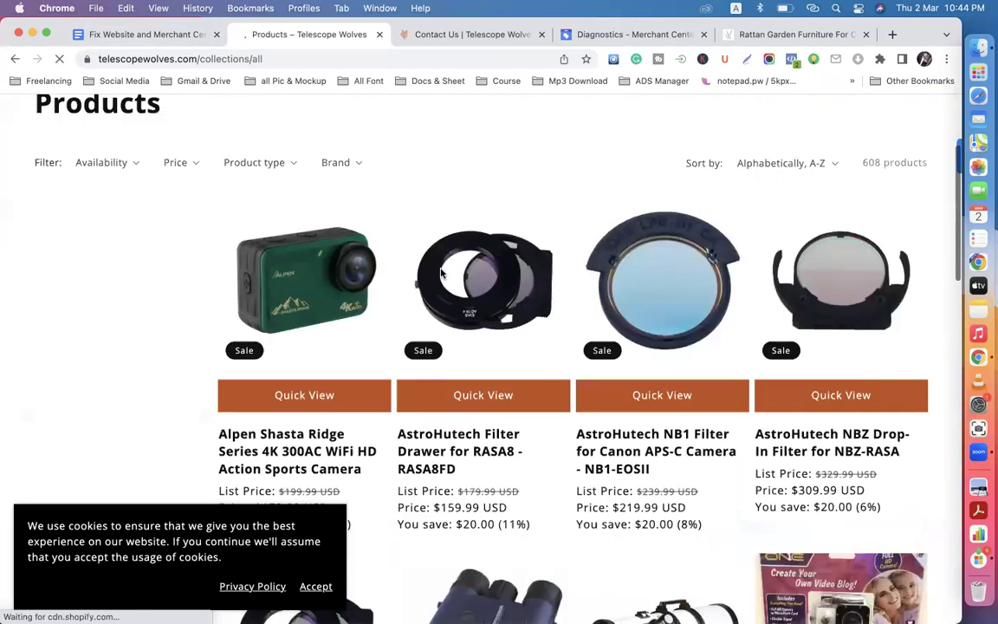
{"action": "scroll", "coordinate": [440, 273], "scroll_direction": "down", "scroll_amount": 10}
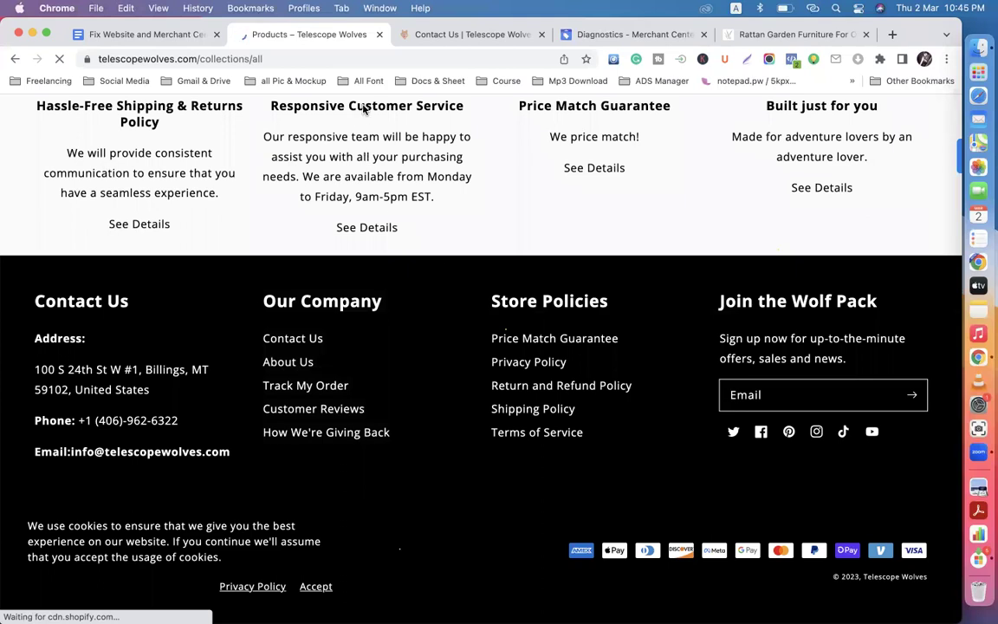
Go back over the checklist's website requirements, example websites and Google Merchant Center items
{"action": "left_click", "coordinate": [163, 35]}
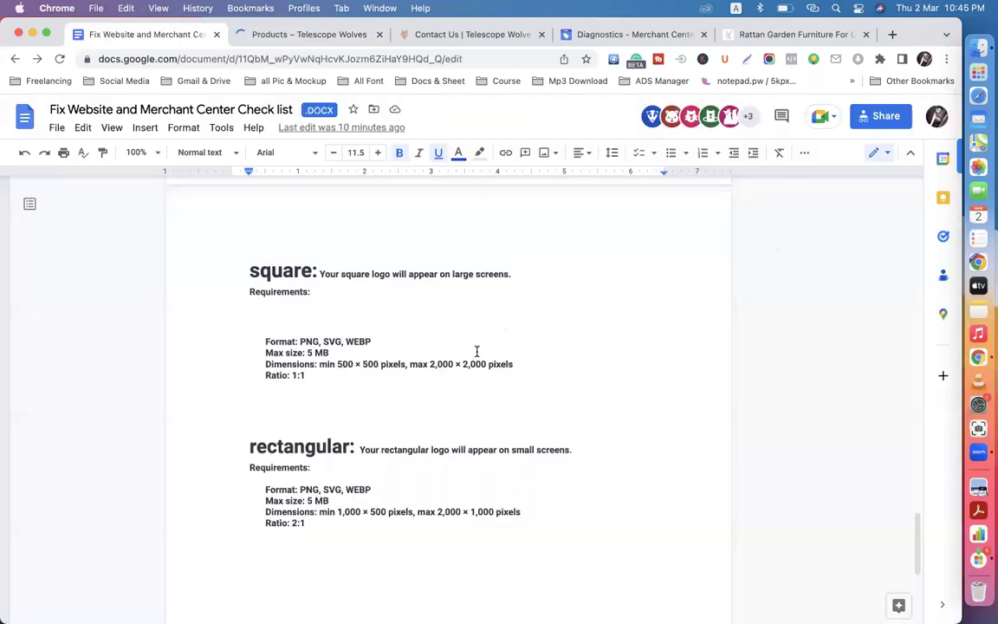
{"action": "scroll", "coordinate": [476, 351], "scroll_direction": "up", "scroll_amount": 10}
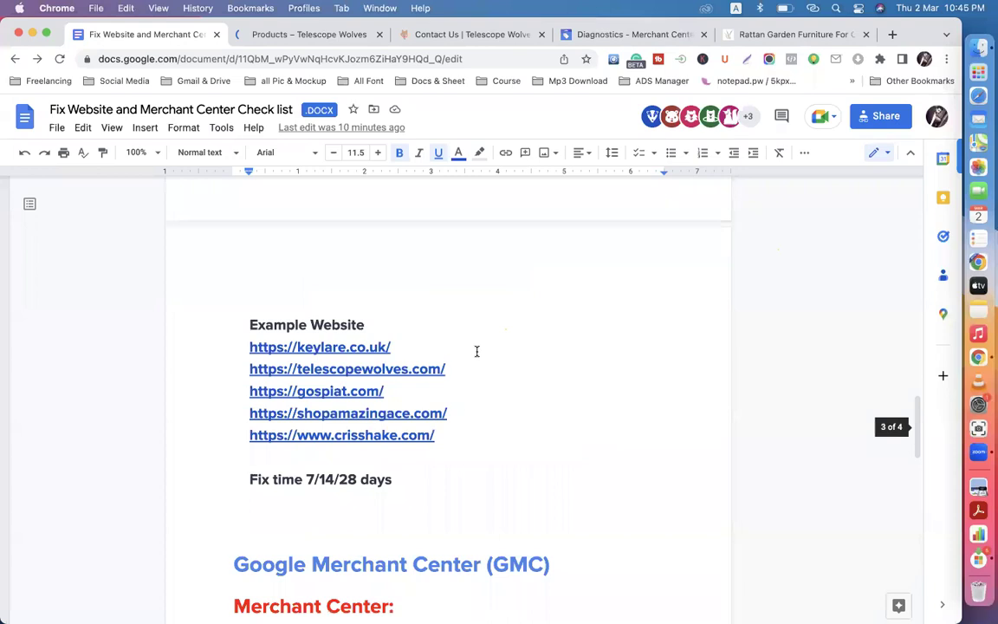
{"action": "scroll", "coordinate": [477, 351], "scroll_direction": "up", "scroll_amount": 10}
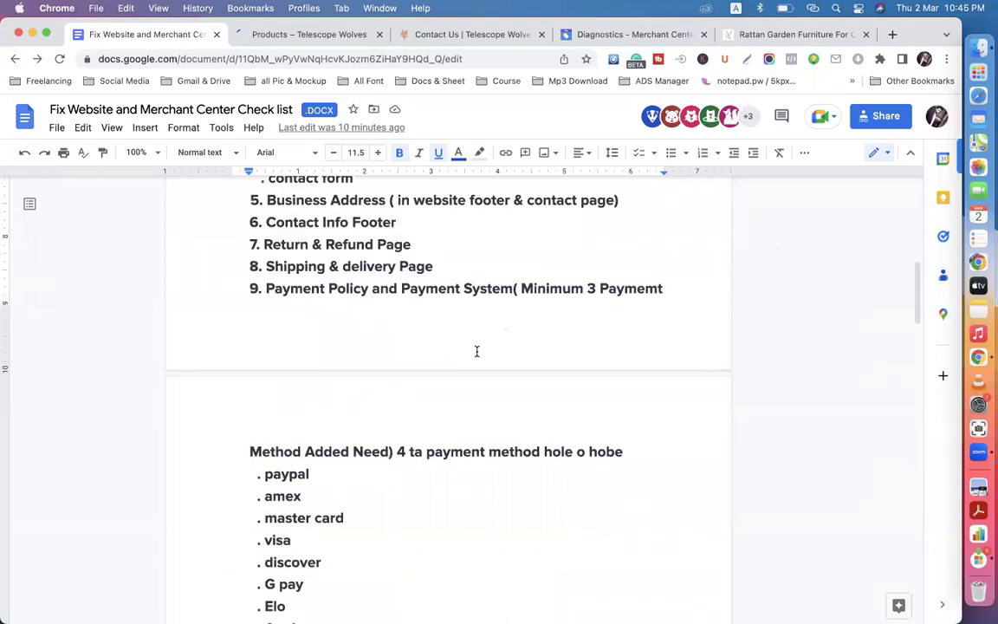
{"action": "scroll", "coordinate": [476, 351], "scroll_direction": "down", "scroll_amount": 10}
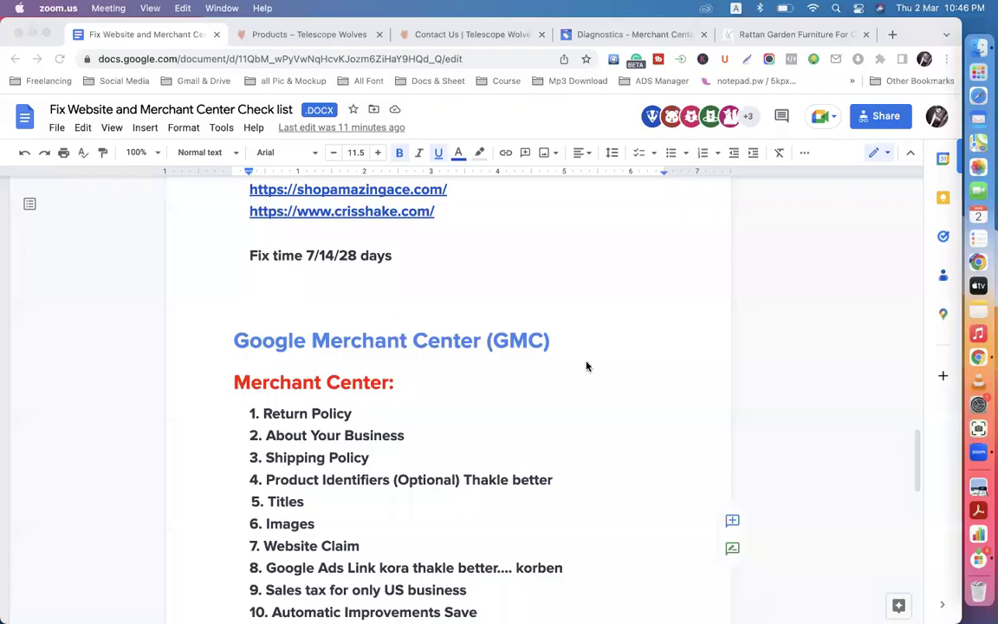
Show the account issues in the Merchant Center Diagnostics and close the notifications
{"action": "left_click", "coordinate": [568, 35]}
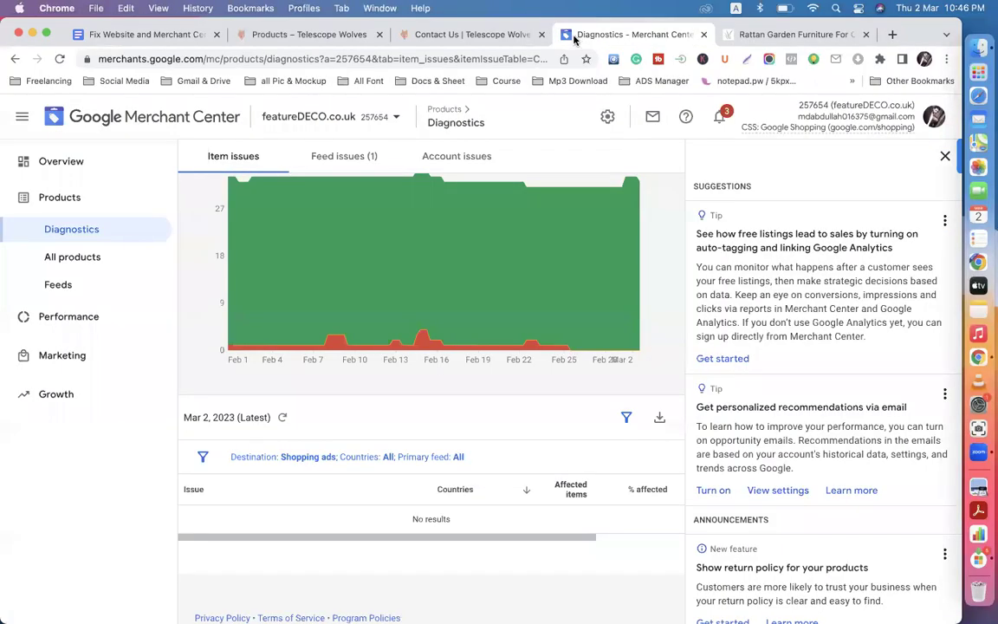
{"action": "left_click", "coordinate": [437, 159]}
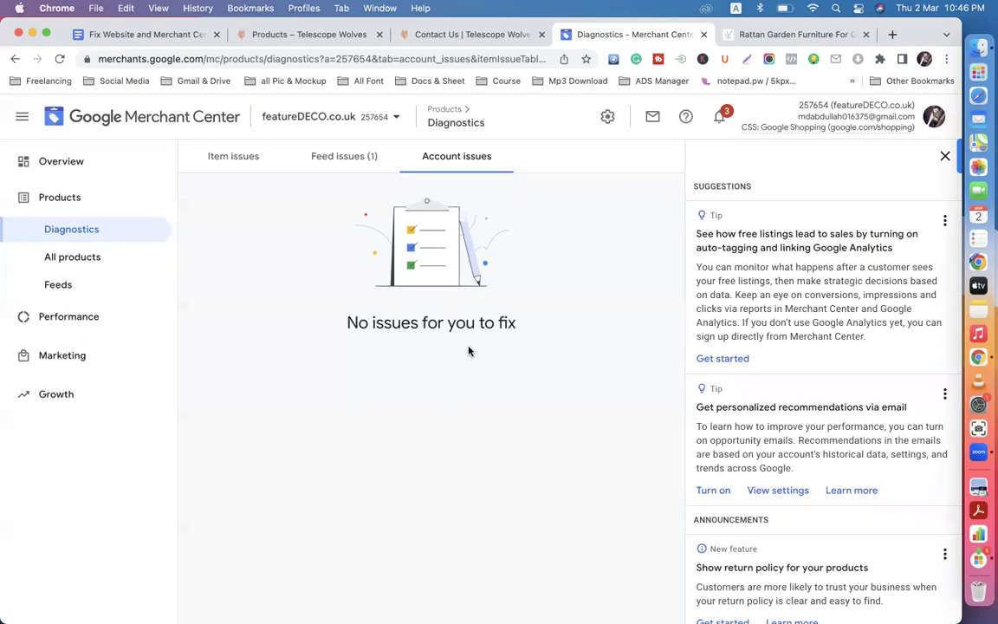
{"action": "left_click", "coordinate": [944, 156]}
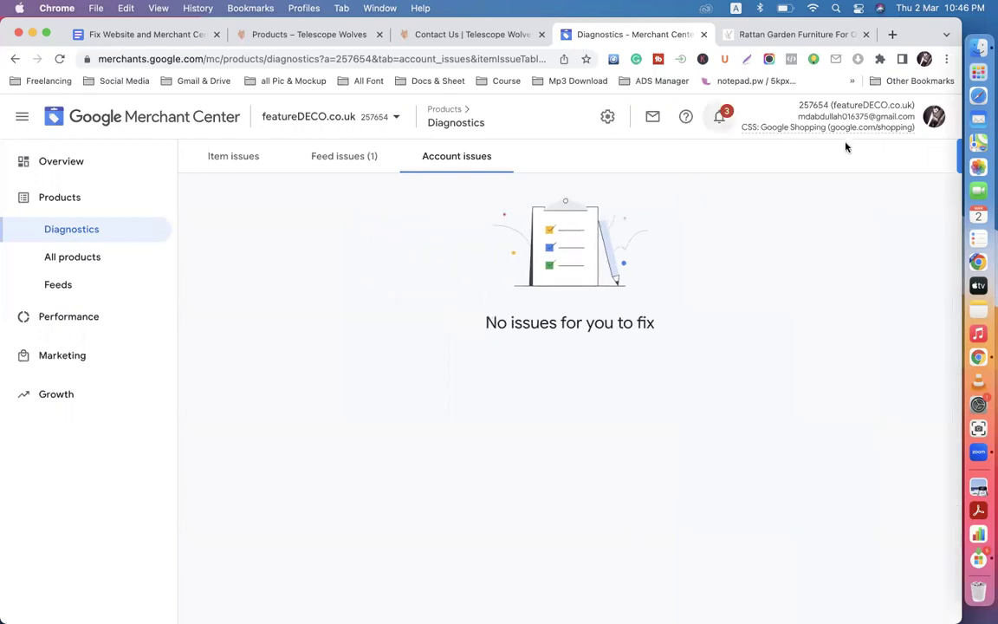
Open the Merchant Center Overview and examine the feed, free listings, Shopping ads and other program summaries
{"action": "left_click", "coordinate": [86, 161]}
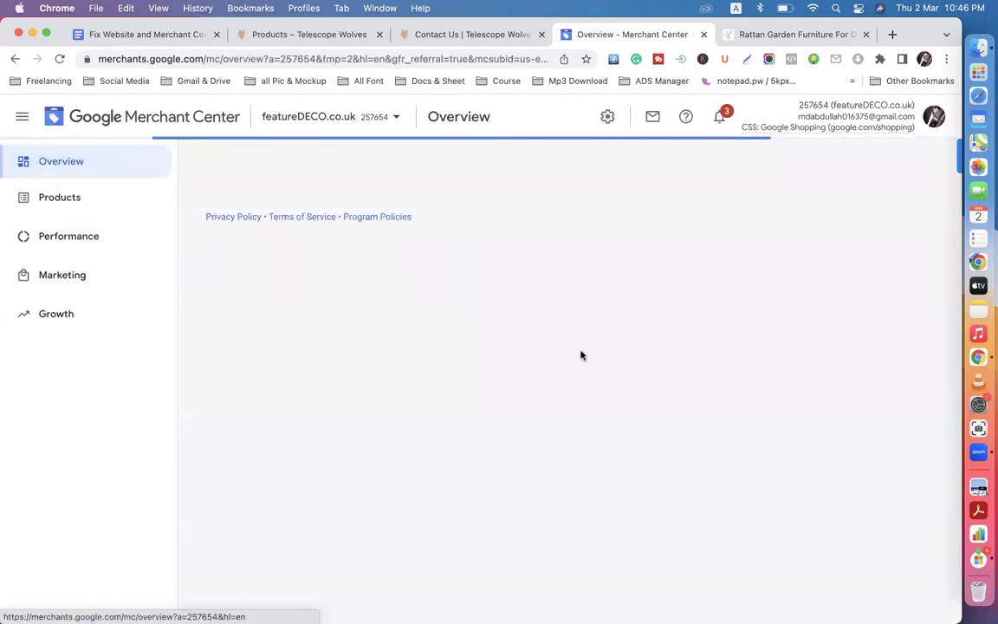
{"action": "mouse_move", "coordinate": [397, 119]}
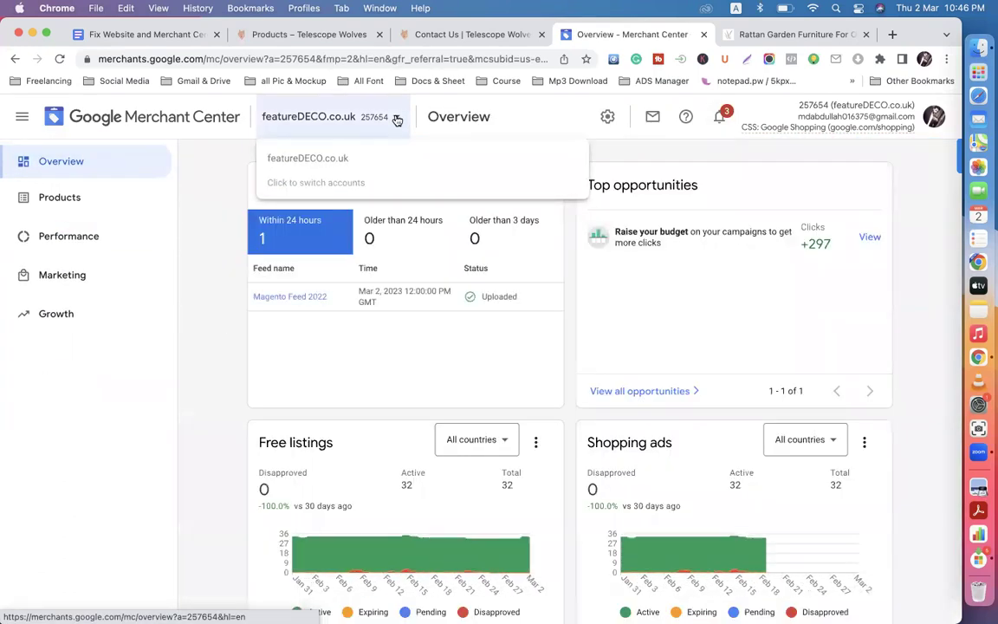
{"action": "scroll", "coordinate": [530, 298], "scroll_direction": "down", "scroll_amount": 3}
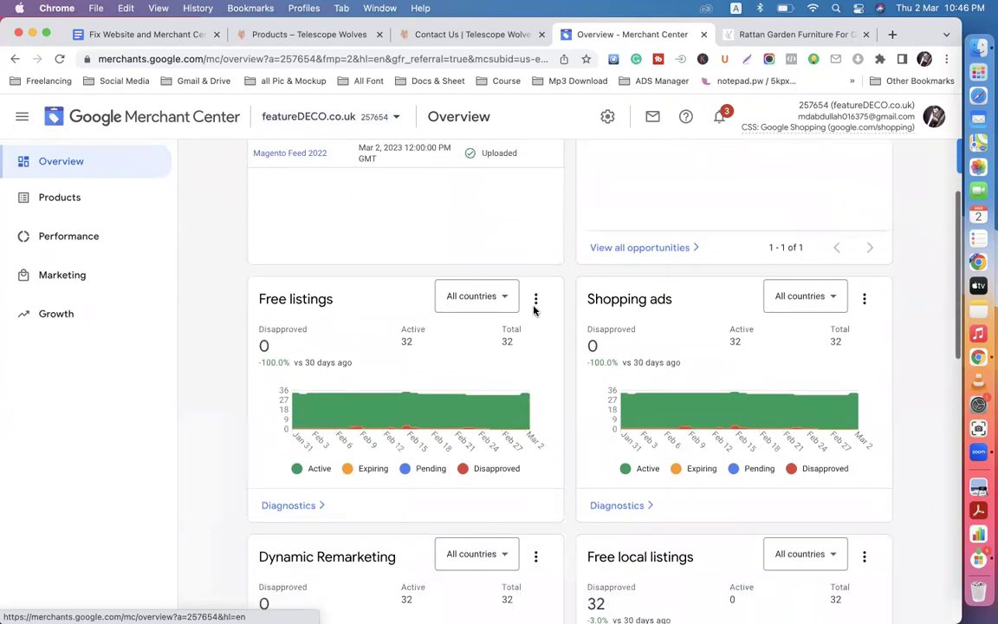
{"action": "scroll", "coordinate": [534, 309], "scroll_direction": "down", "scroll_amount": 2}
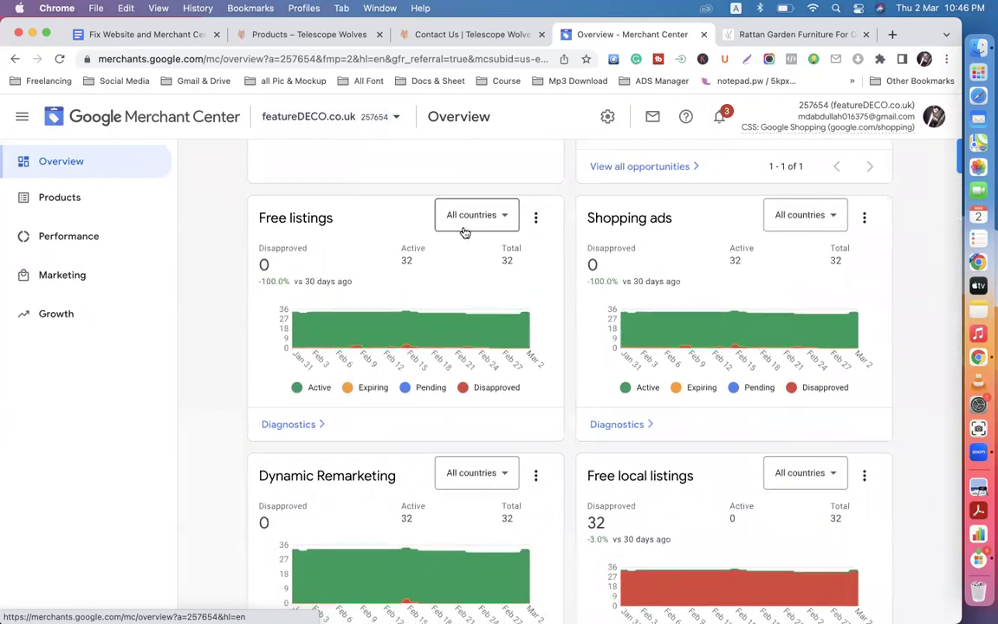
Examine the Overview's Dynamic Remarketing, free local listings, performance charts and announcements, and check the account notifications
{"action": "scroll", "coordinate": [589, 295], "scroll_direction": "down", "scroll_amount": 3}
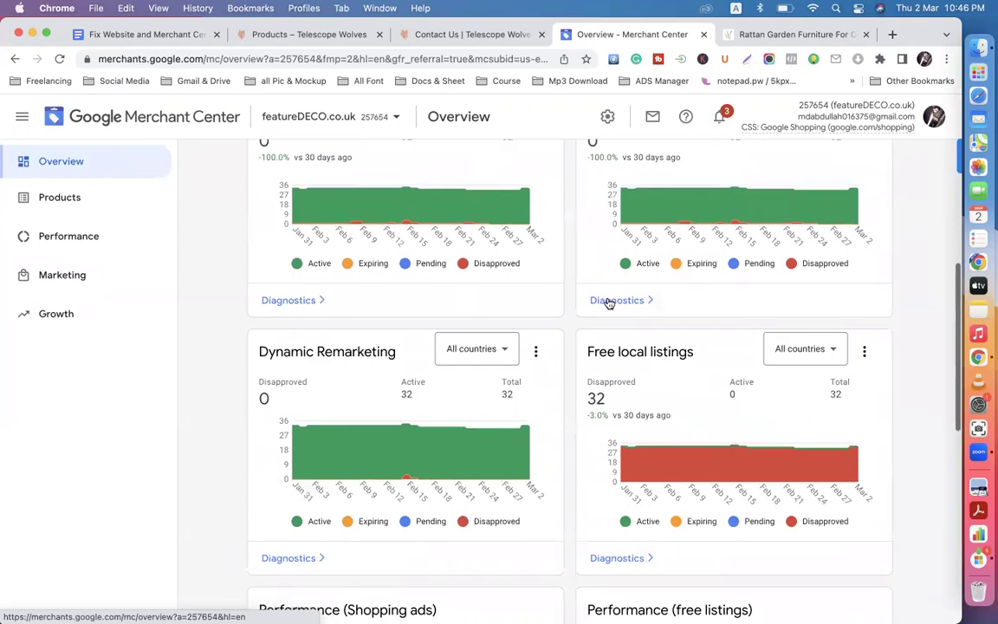
{"action": "scroll", "coordinate": [609, 303], "scroll_direction": "down", "scroll_amount": 7}
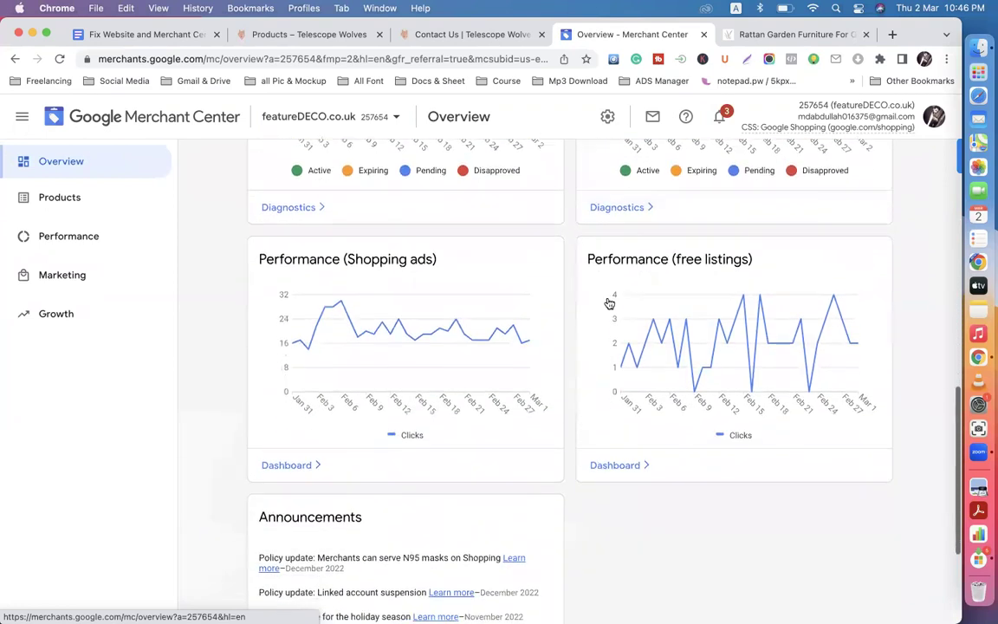
{"action": "scroll", "coordinate": [562, 261], "scroll_direction": "up", "scroll_amount": 3}
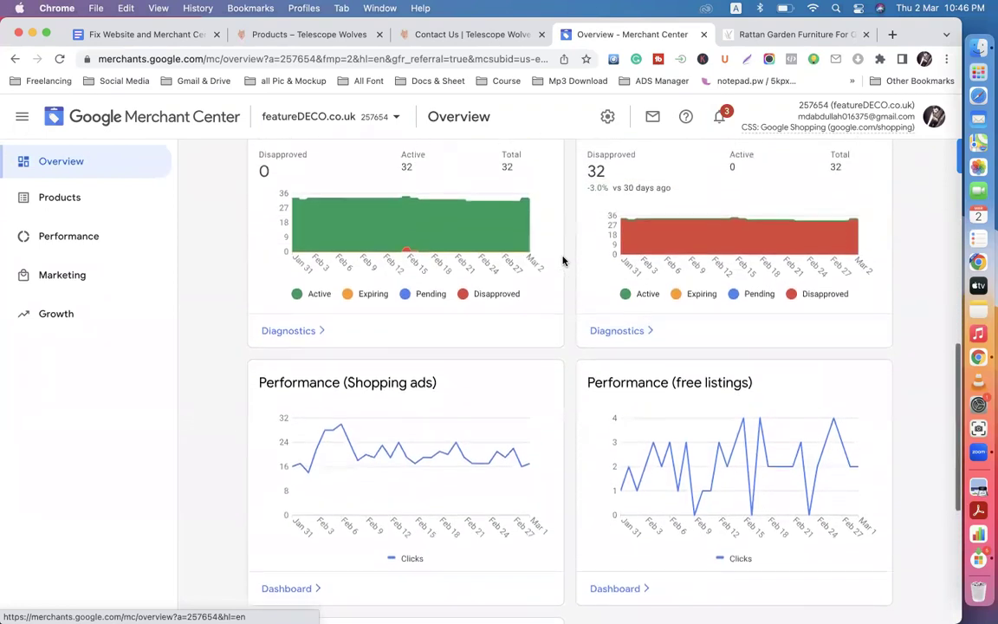
{"action": "scroll", "coordinate": [562, 261], "scroll_direction": "down", "scroll_amount": 3}
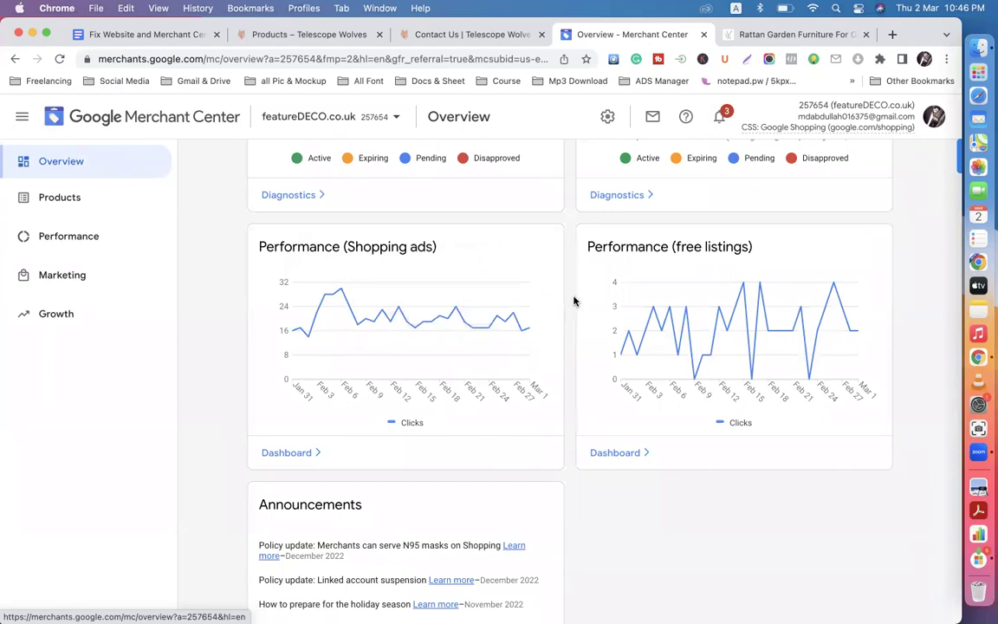
{"action": "left_click", "coordinate": [719, 121]}
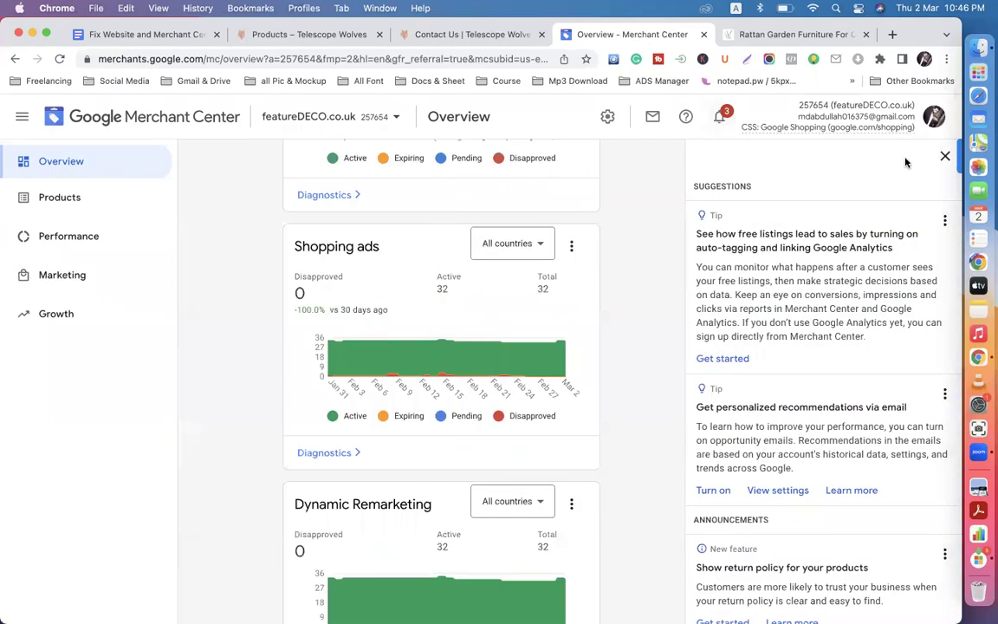
{"action": "left_click", "coordinate": [943, 158]}
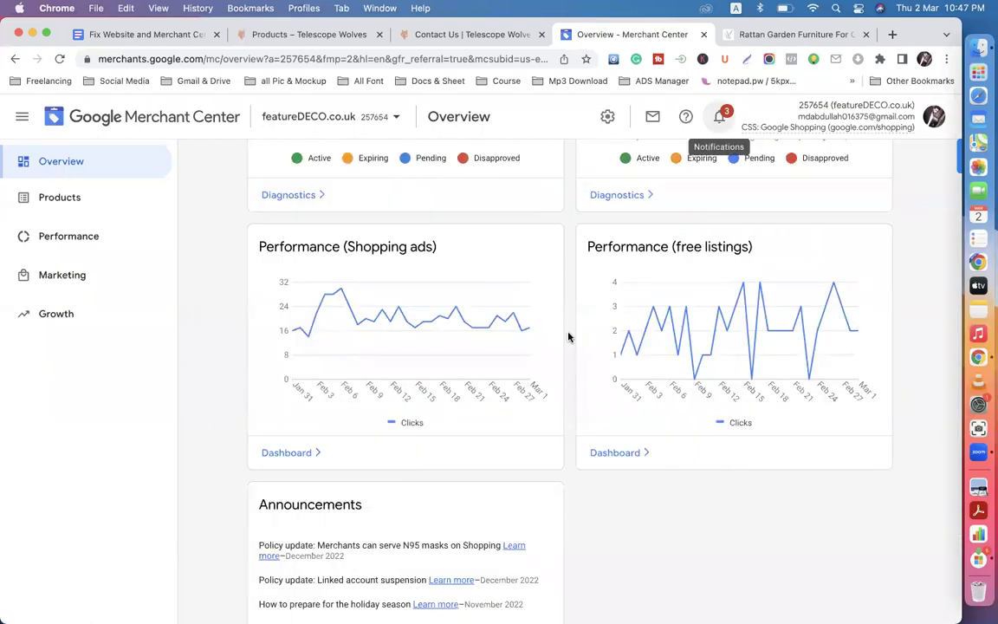
{"action": "scroll", "coordinate": [568, 337], "scroll_direction": "down", "scroll_amount": 1}
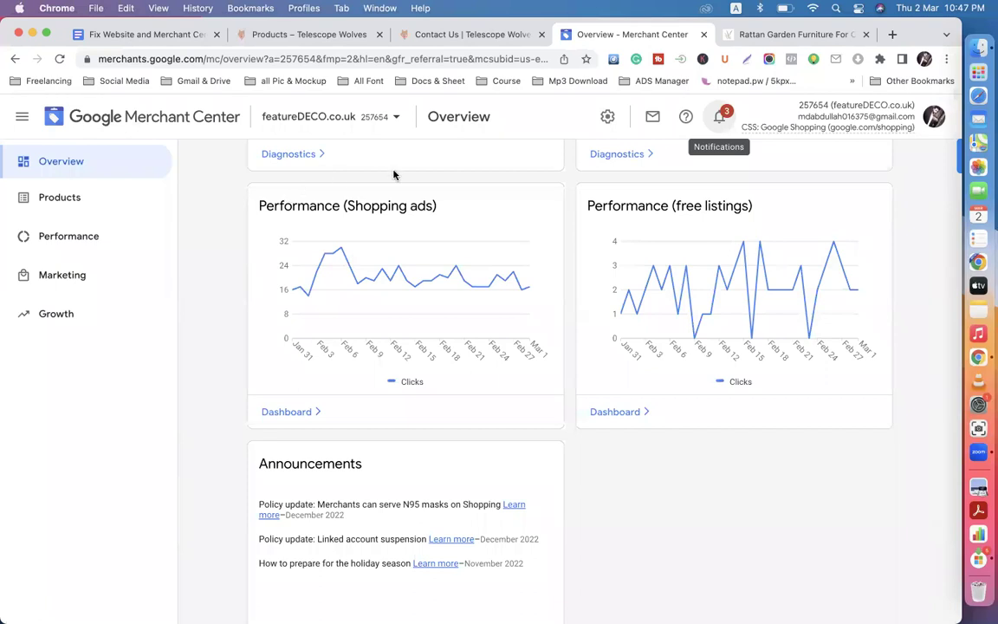
{"action": "scroll", "coordinate": [220, 205], "scroll_direction": "up", "scroll_amount": 5}
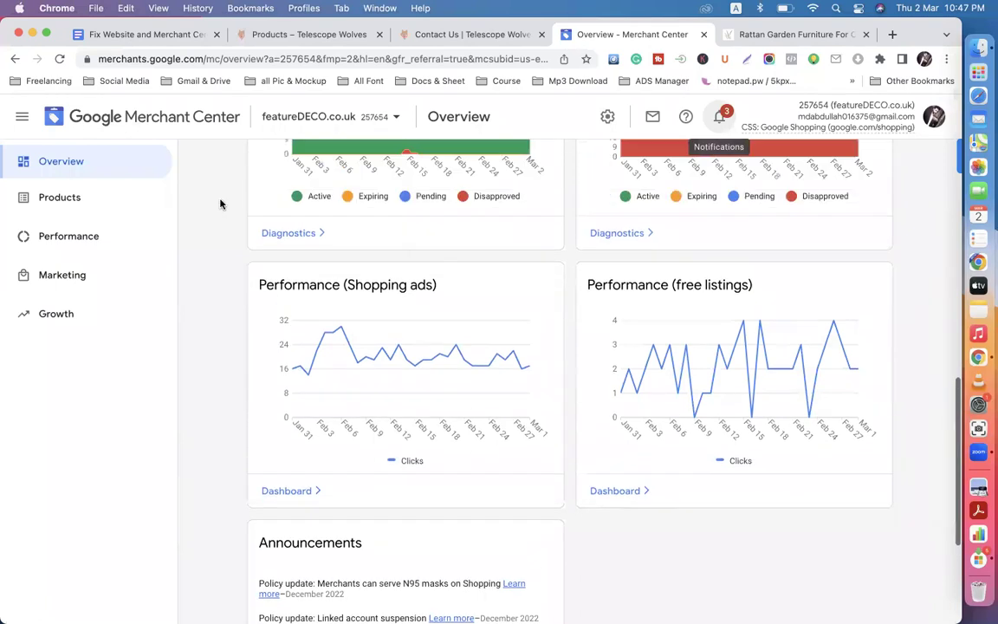
Go through the checklist document again, covering the logo requirements, the Website Check List & Need section and the example websites
{"action": "left_click", "coordinate": [144, 38]}
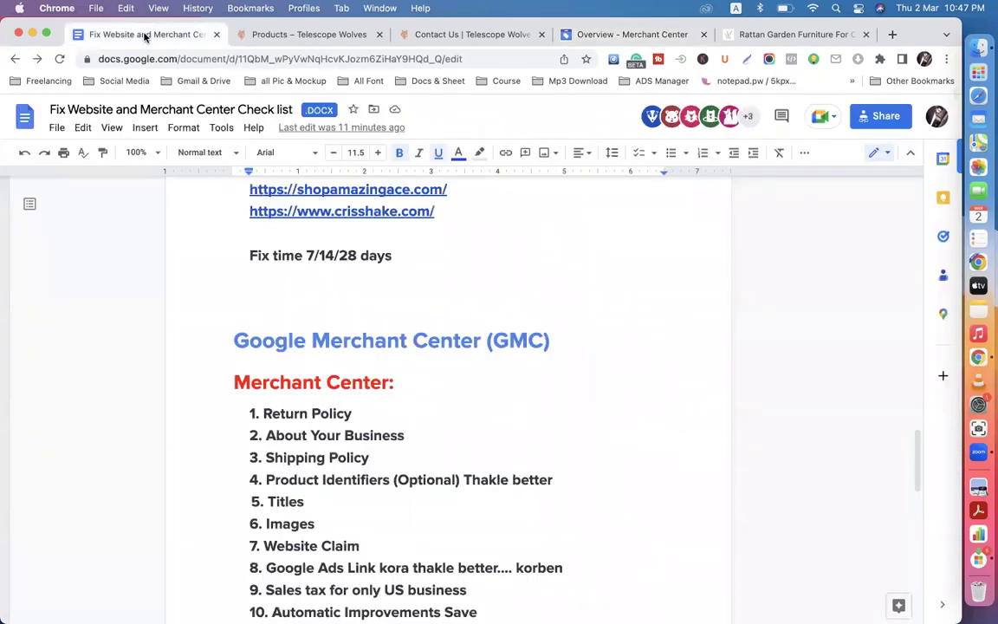
{"action": "scroll", "coordinate": [414, 276], "scroll_direction": "down", "scroll_amount": 2}
{"action": "scroll", "coordinate": [415, 276], "scroll_direction": "down", "scroll_amount": 12}
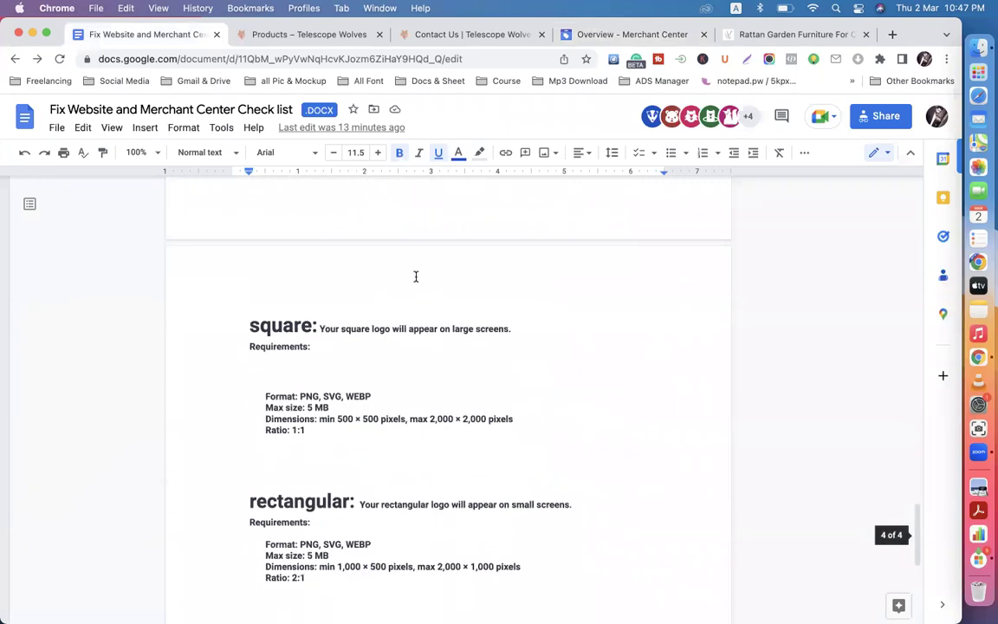
{"action": "scroll", "coordinate": [415, 276], "scroll_direction": "up", "scroll_amount": 20}
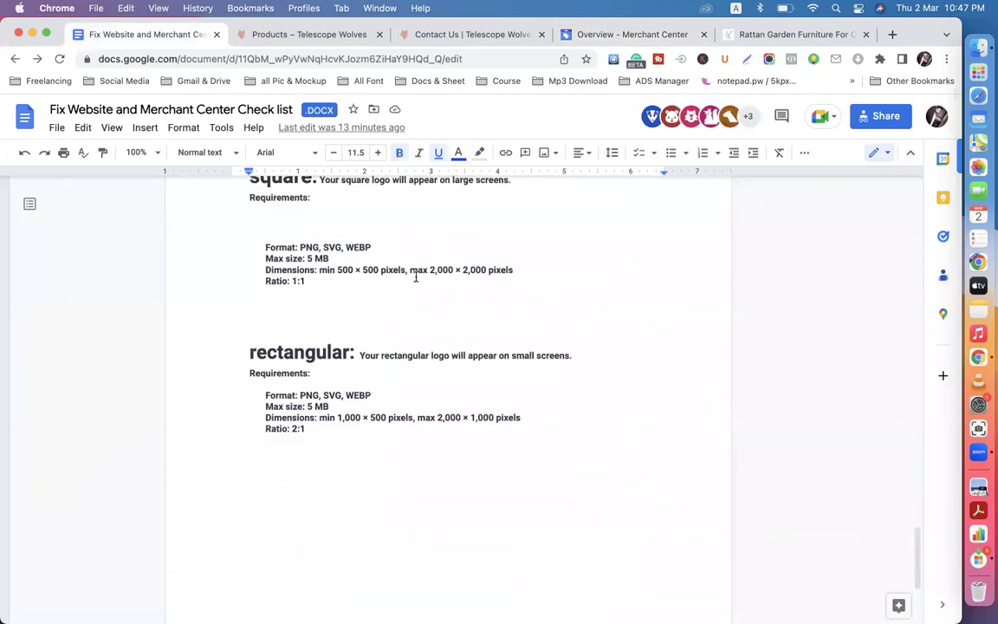
{"action": "scroll", "coordinate": [415, 277], "scroll_direction": "up", "scroll_amount": 3}
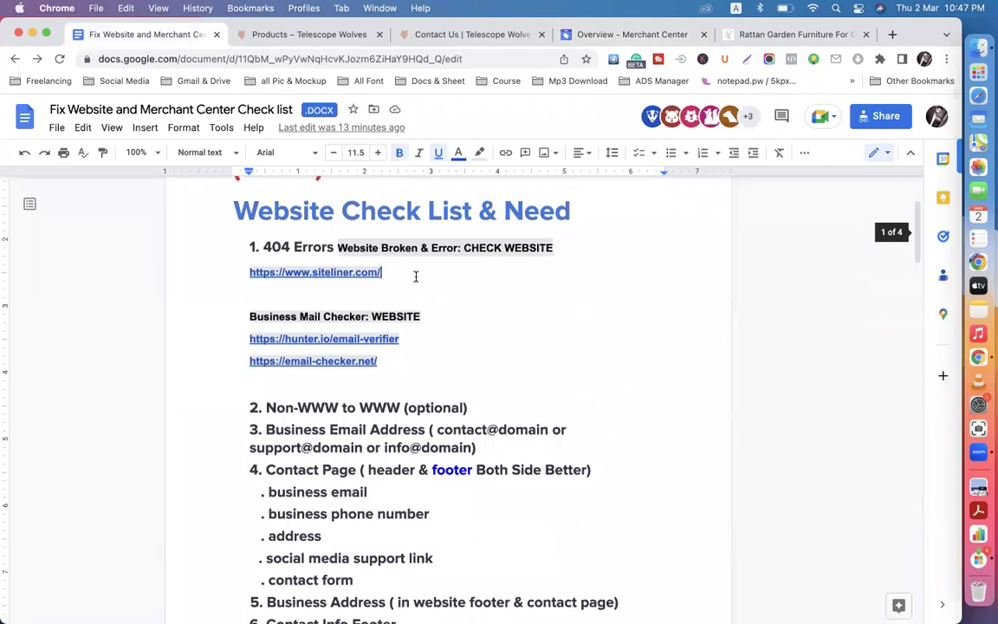
{"action": "left_click", "coordinate": [600, 33]}
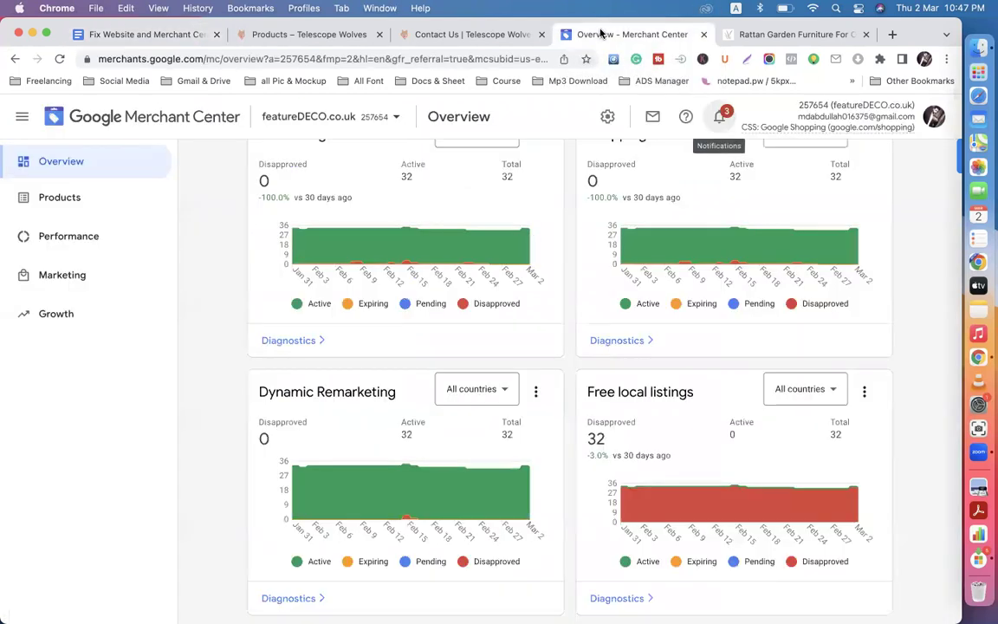
{"action": "left_click", "coordinate": [176, 33]}
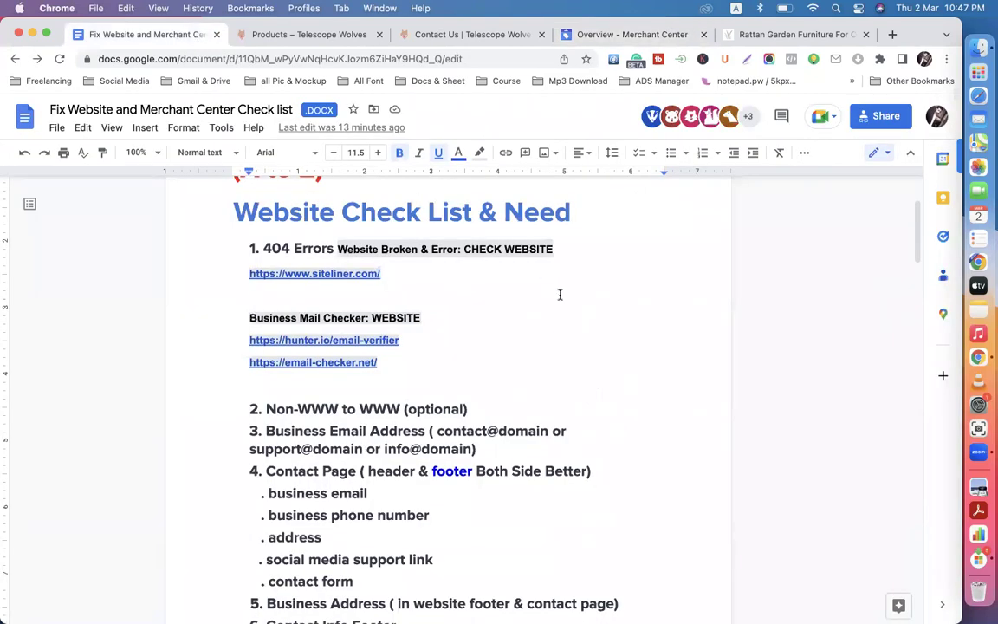
{"action": "scroll", "coordinate": [565, 304], "scroll_direction": "down", "scroll_amount": 10}
{"action": "scroll", "coordinate": [565, 303], "scroll_direction": "down", "scroll_amount": 1}
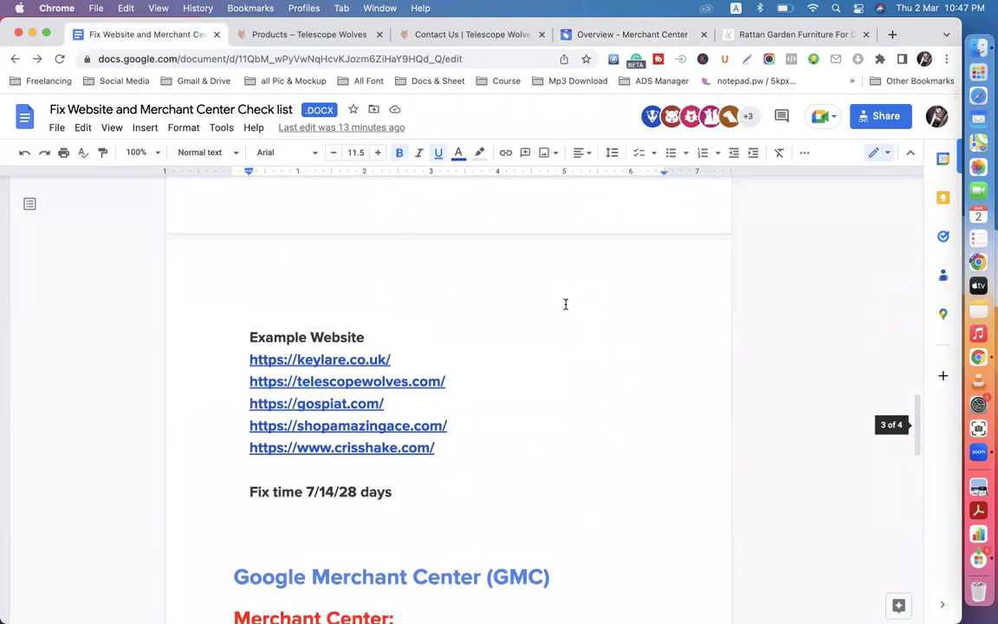
Return to Merchant Center and view its tools and settings list and the notifications, closing both
{"action": "left_click", "coordinate": [604, 33]}
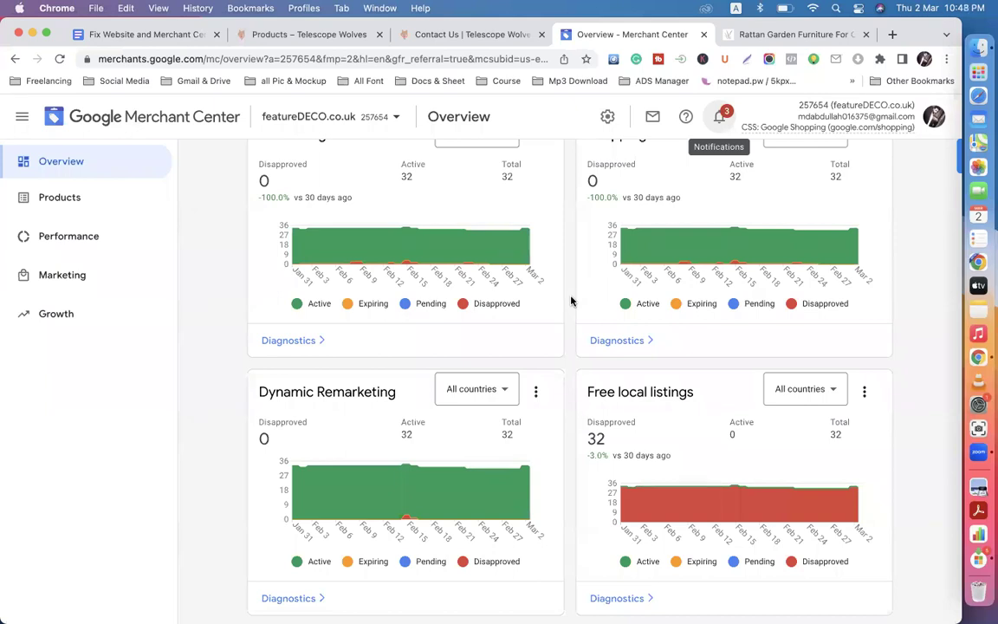
{"action": "left_click", "coordinate": [607, 116]}
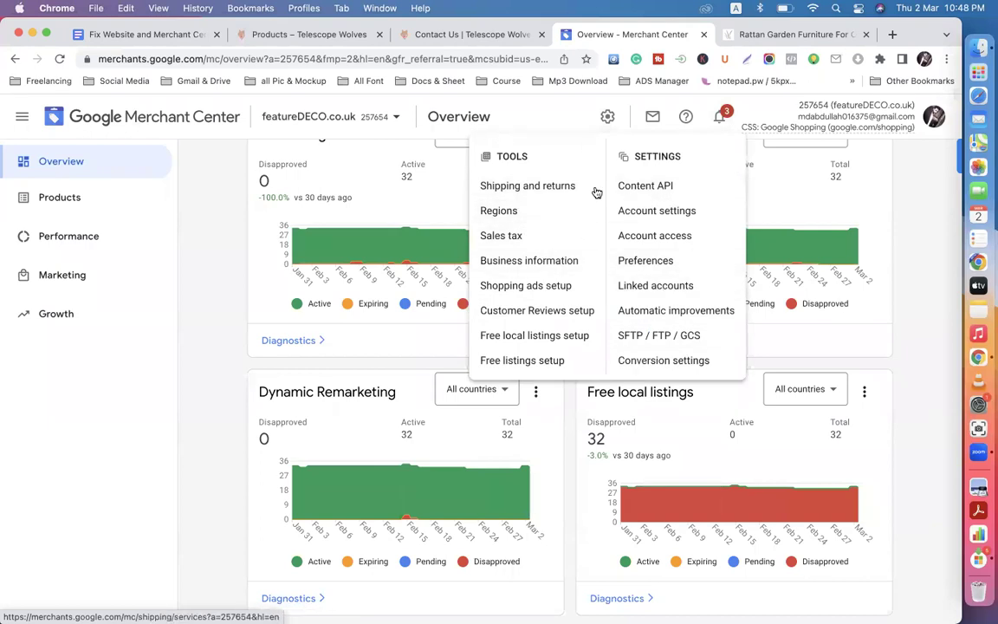
{"action": "left_click", "coordinate": [205, 256]}
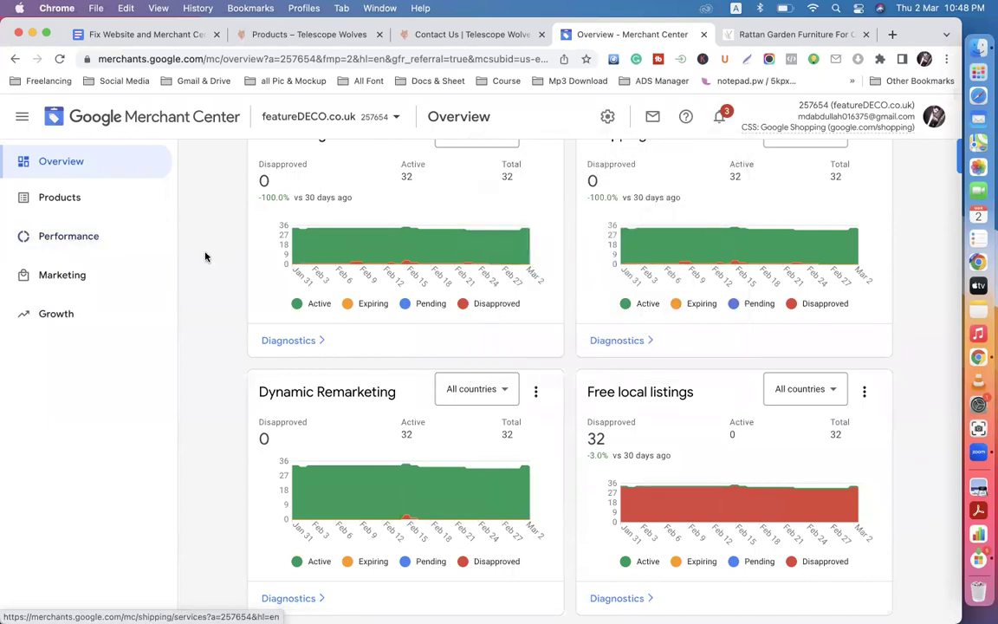
{"action": "left_click", "coordinate": [721, 119]}
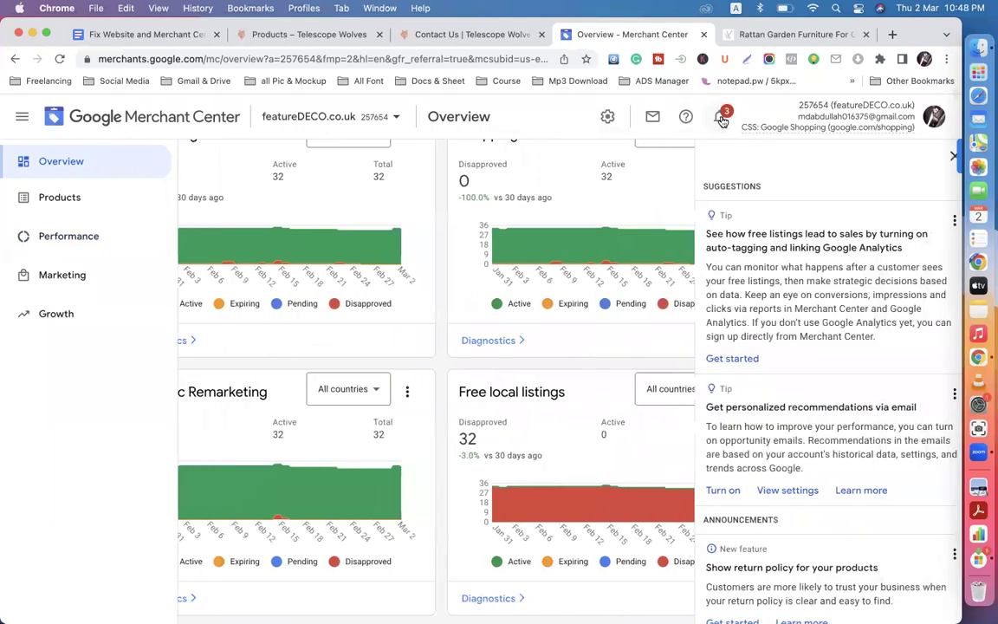
{"action": "left_click", "coordinate": [945, 156]}
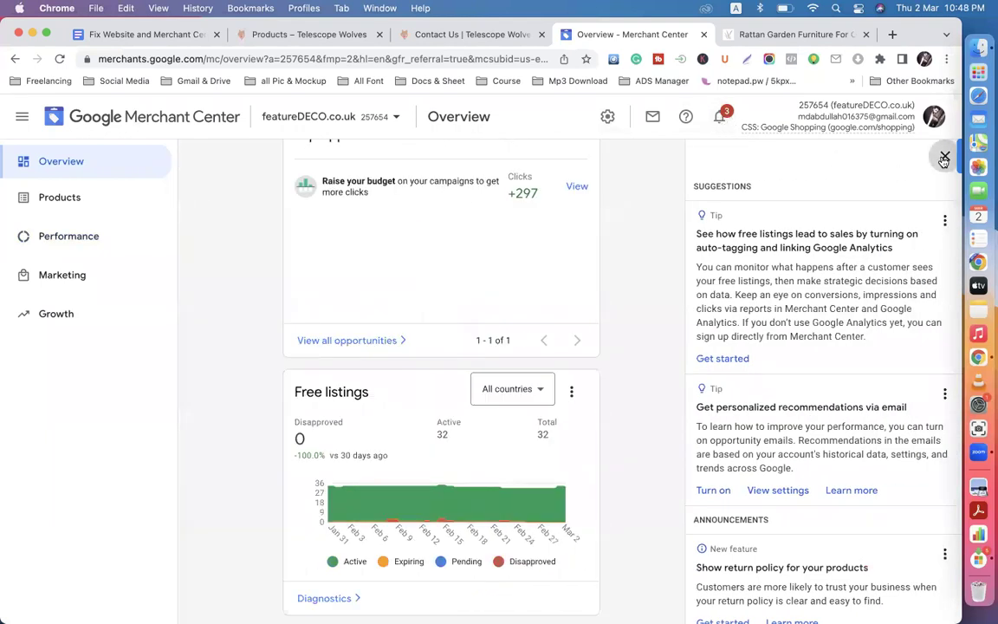
{"action": "mouse_move", "coordinate": [773, 265]}
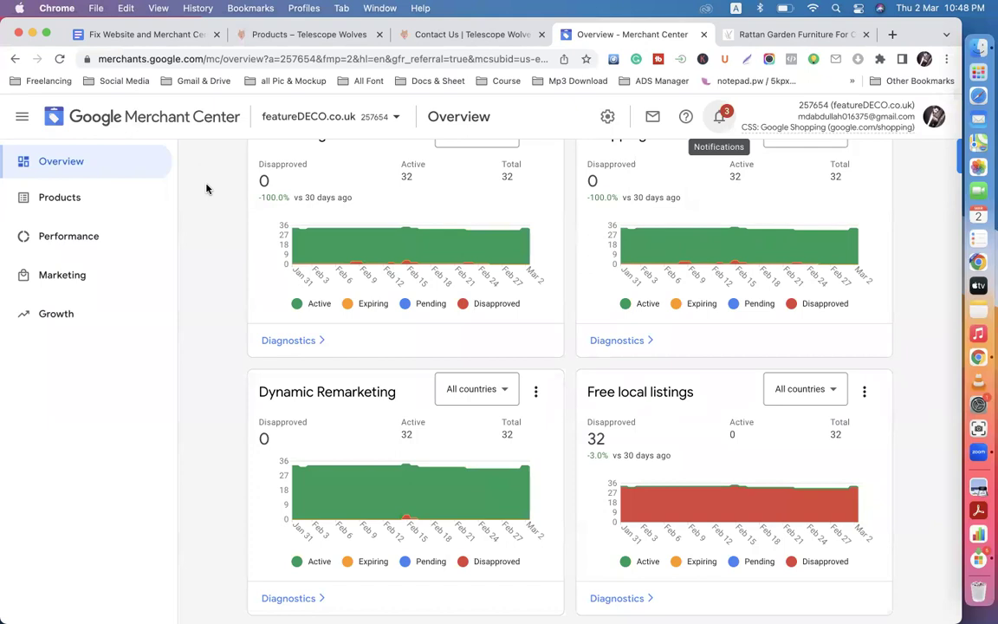
Open ayatonlineshopbd.com in a new tab and look over its homepage banner, categories, new arrivals and top-selling products
{"action": "left_click", "coordinate": [152, 39]}
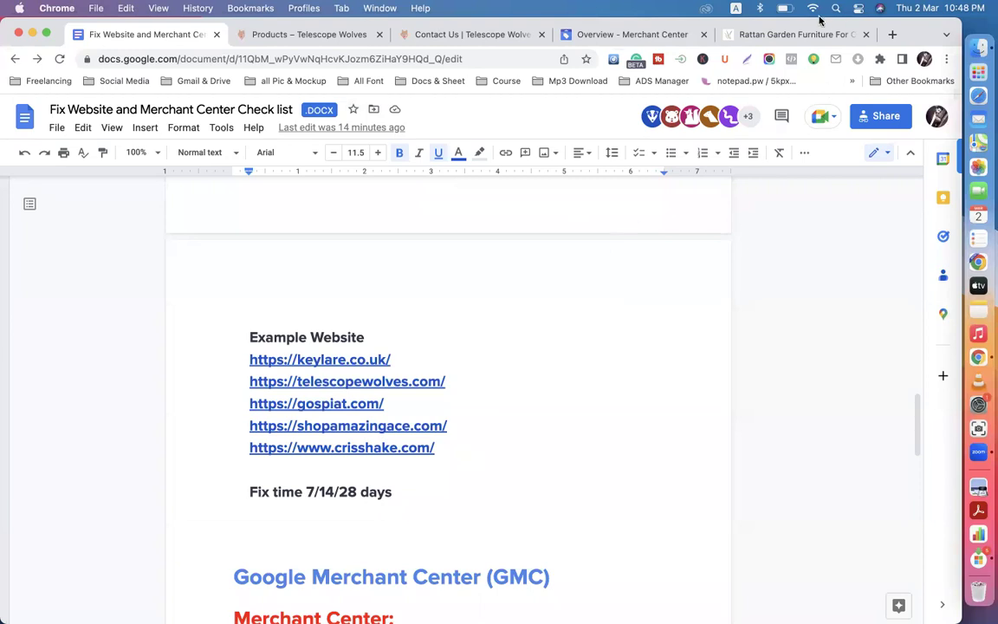
{"action": "left_click", "coordinate": [892, 34]}
{"action": "type", "text": "a"}
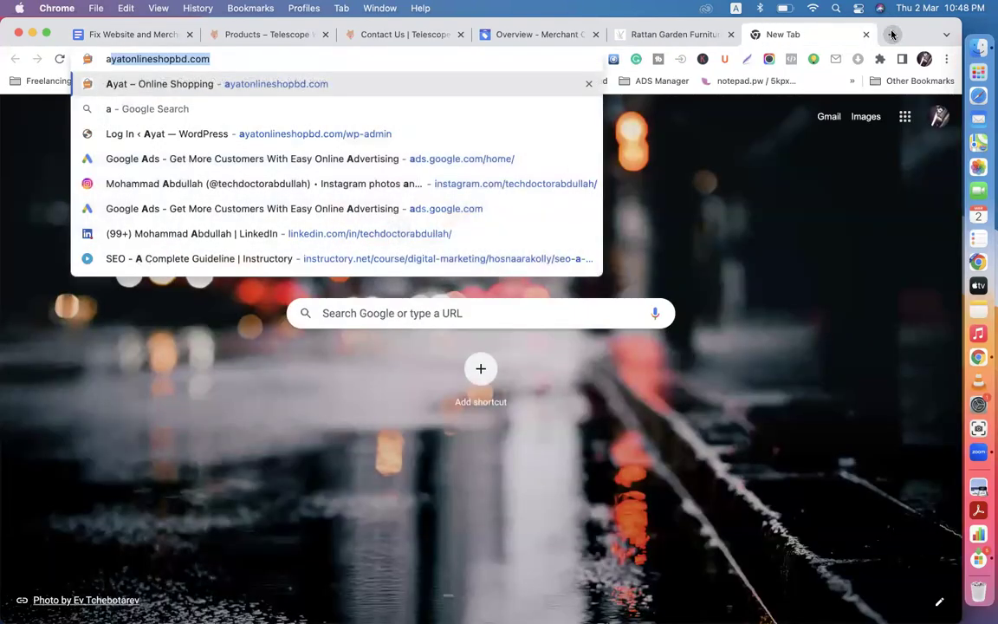
{"action": "key", "text": "Return"}
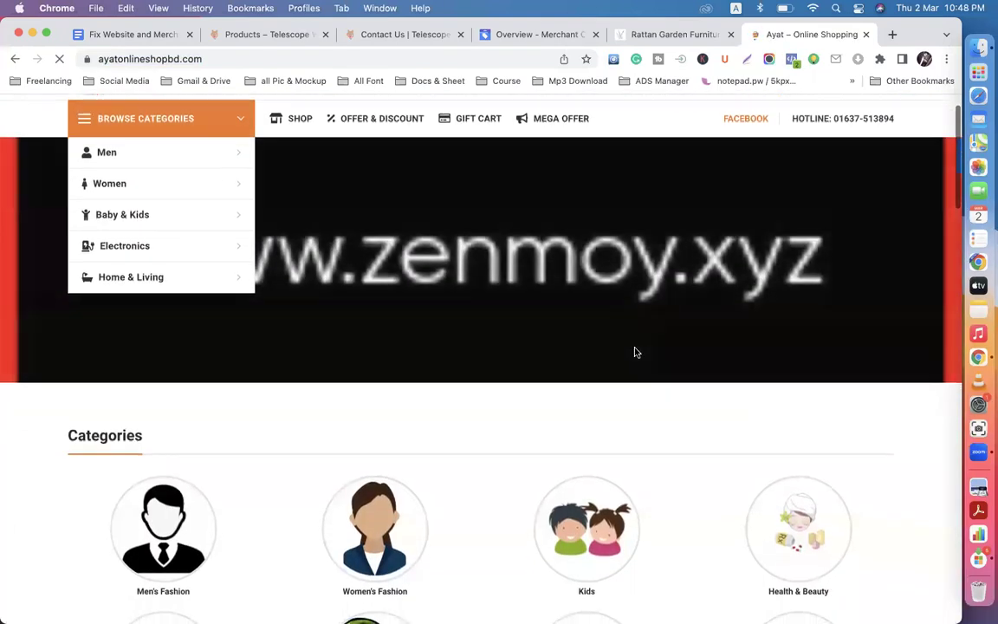
{"action": "scroll", "coordinate": [635, 352], "scroll_direction": "down", "scroll_amount": 4}
{"action": "scroll", "coordinate": [635, 352], "scroll_direction": "down", "scroll_amount": 6}
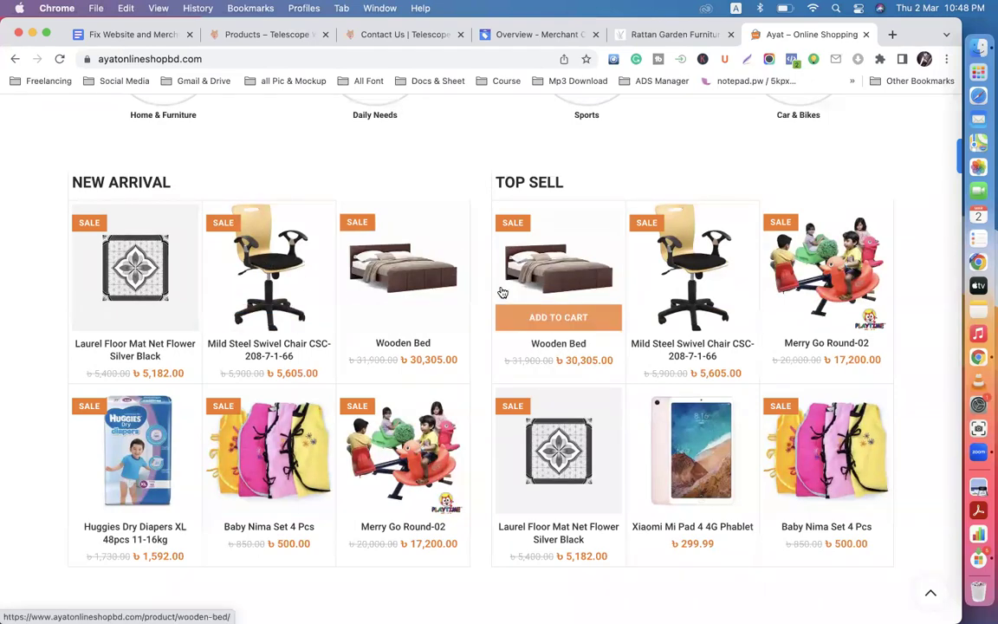
{"action": "scroll", "coordinate": [501, 291], "scroll_direction": "down", "scroll_amount": 15}
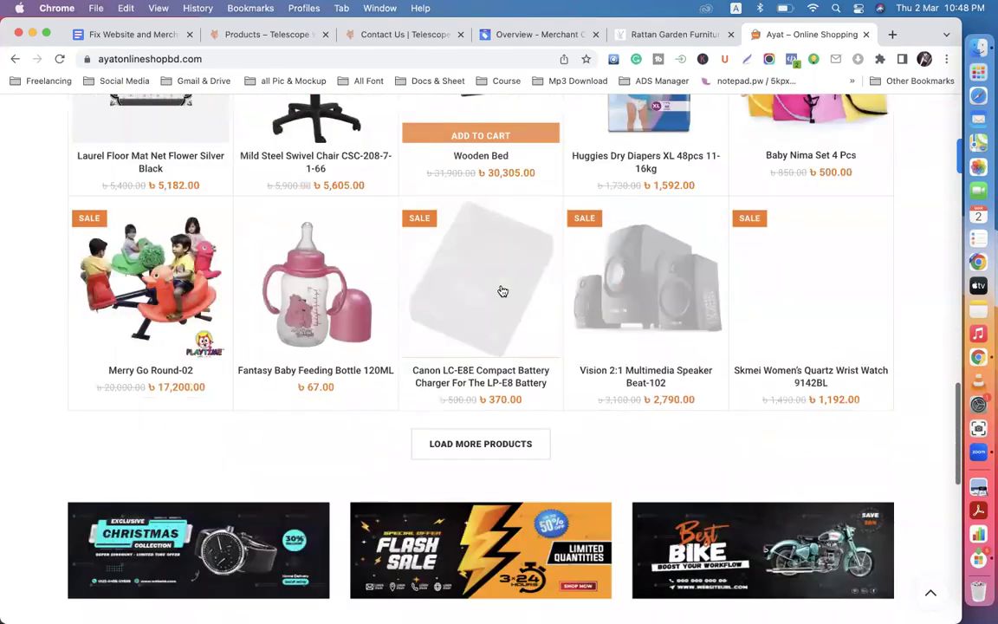
{"action": "scroll", "coordinate": [501, 290], "scroll_direction": "down", "scroll_amount": 5}
{"action": "scroll", "coordinate": [501, 291], "scroll_direction": "up", "scroll_amount": 20}
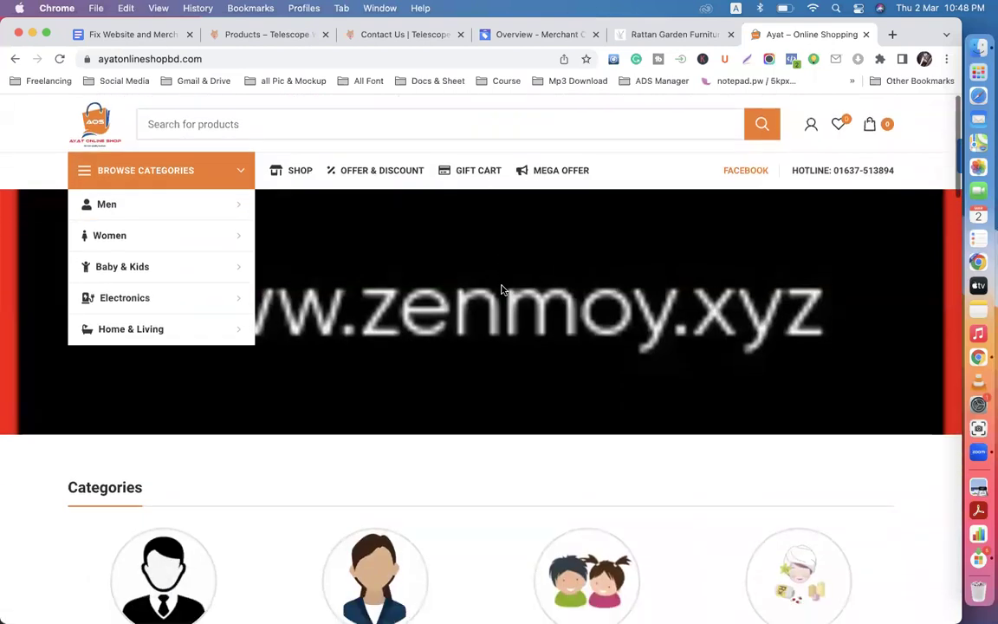
{"action": "scroll", "coordinate": [419, 453], "scroll_direction": "down", "scroll_amount": 10}
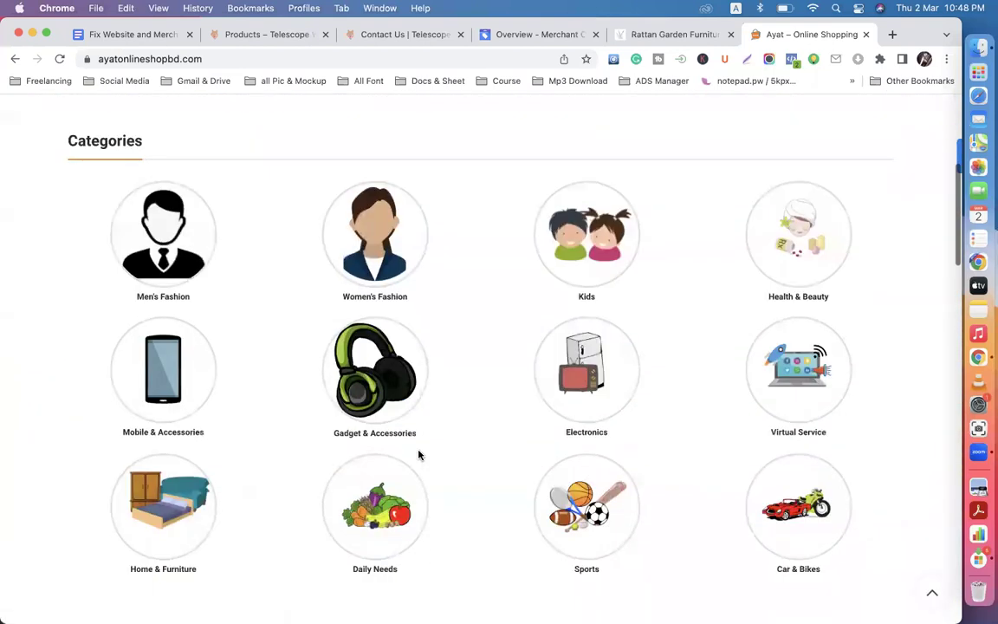
{"action": "scroll", "coordinate": [418, 456], "scroll_direction": "down", "scroll_amount": 1}
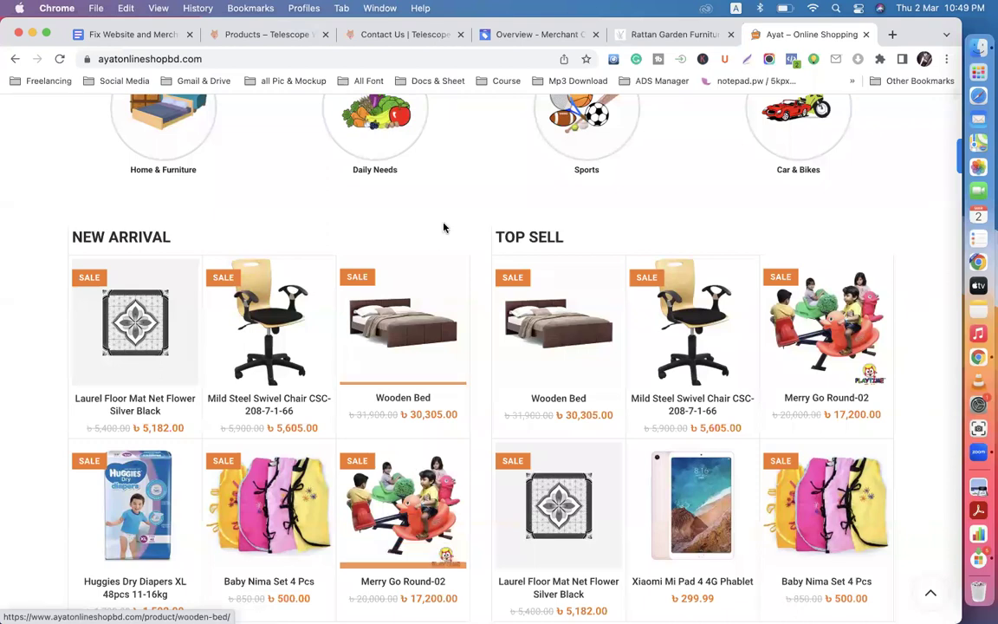
Close the Ayat online shop page and view the featureDECO homepage up to its header and main banner
{"action": "left_click", "coordinate": [679, 35]}
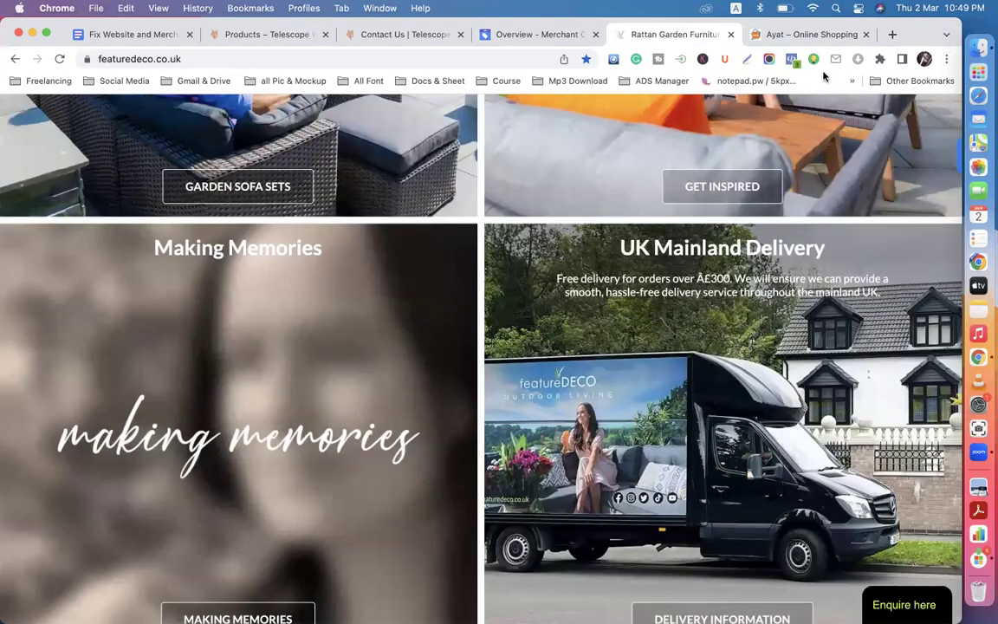
{"action": "left_click", "coordinate": [865, 35]}
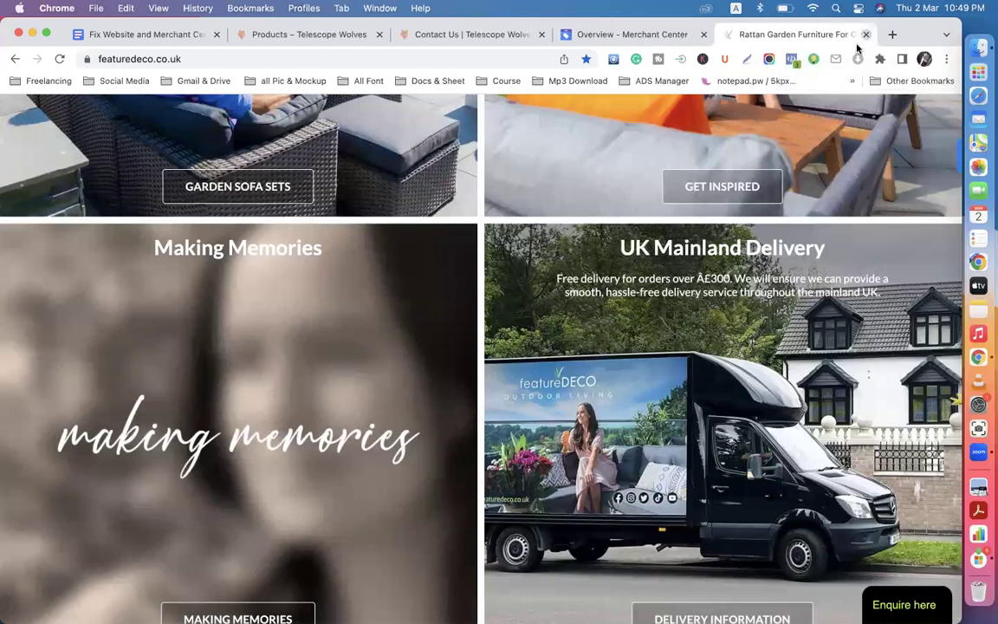
{"action": "scroll", "coordinate": [119, 182], "scroll_direction": "up", "scroll_amount": 15}
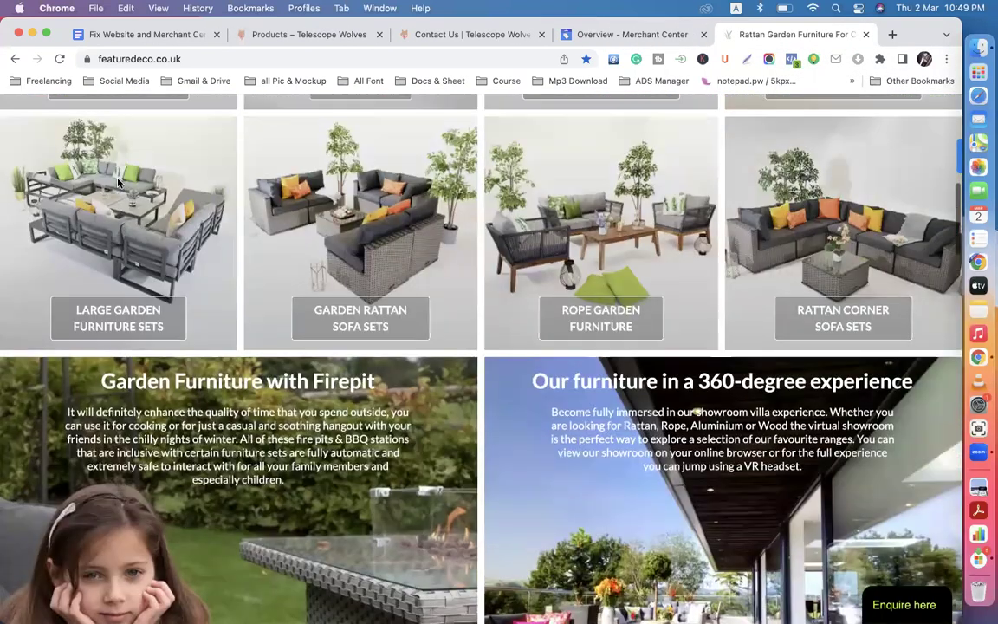
{"action": "scroll", "coordinate": [118, 182], "scroll_direction": "up", "scroll_amount": 5}
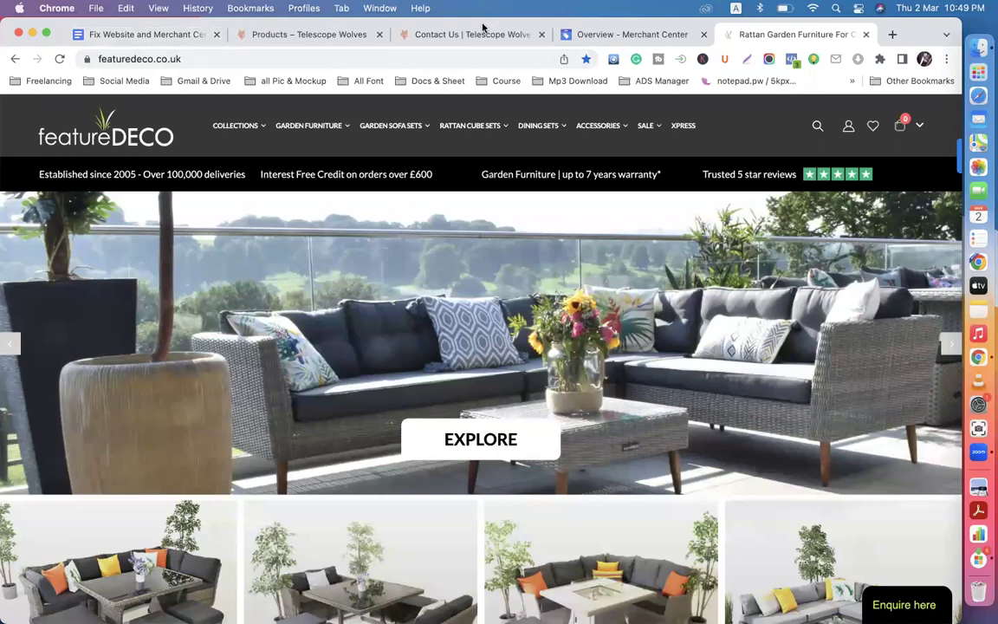
Return to the Merchant Center Overview and review its performance charts, announcements, feed uploads and top opportunities
{"action": "left_click", "coordinate": [632, 34]}
{"action": "scroll", "coordinate": [381, 325], "scroll_direction": "down", "scroll_amount": 3}
{"action": "scroll", "coordinate": [381, 325], "scroll_direction": "down", "scroll_amount": 2}
{"action": "scroll", "coordinate": [381, 324], "scroll_direction": "up", "scroll_amount": 3}
{"action": "scroll", "coordinate": [381, 325], "scroll_direction": "down", "scroll_amount": 7}
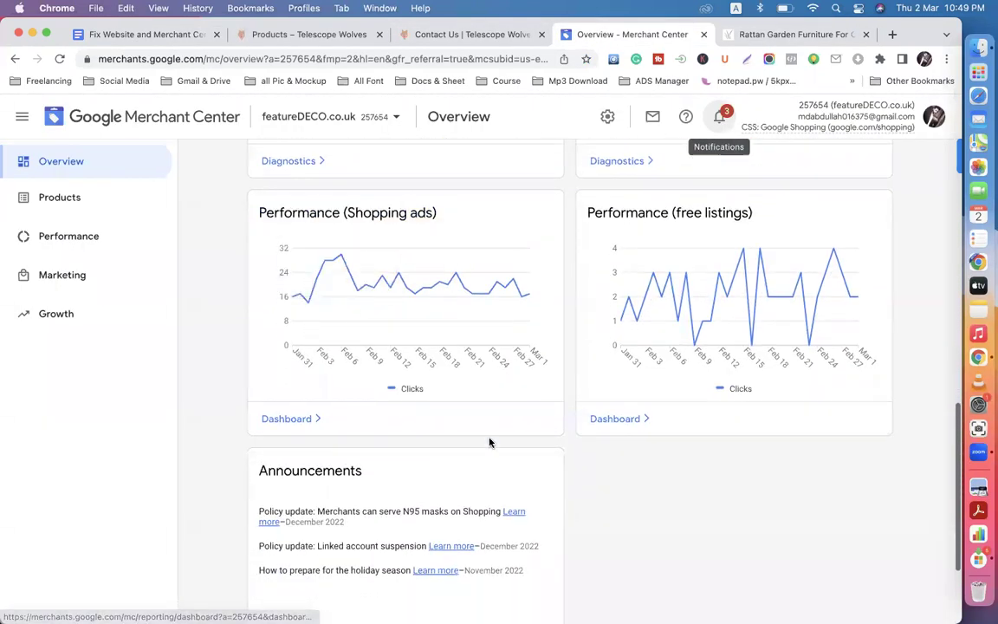
{"action": "scroll", "coordinate": [490, 442], "scroll_direction": "up", "scroll_amount": 8}
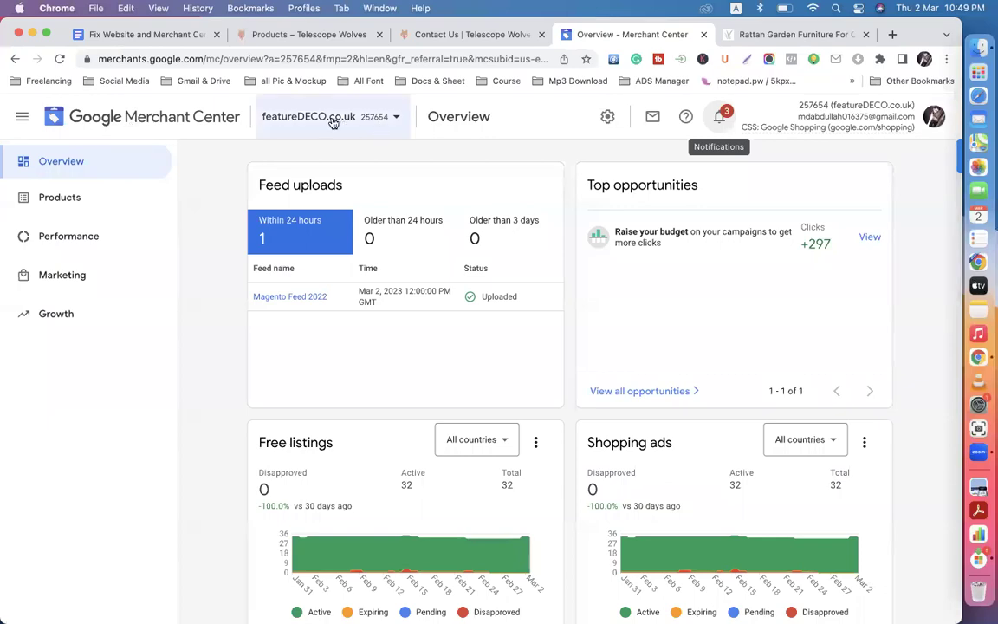
Look over the featureDECO homepage from its banner down through the sections below
{"action": "left_click", "coordinate": [762, 34]}
{"action": "scroll", "coordinate": [487, 277], "scroll_direction": "down", "scroll_amount": 15}
{"action": "scroll", "coordinate": [542, 314], "scroll_direction": "up", "scroll_amount": 15}
Return to Merchant Center and switch to the Download Workshop Manuals account
{"action": "left_click", "coordinate": [606, 37]}
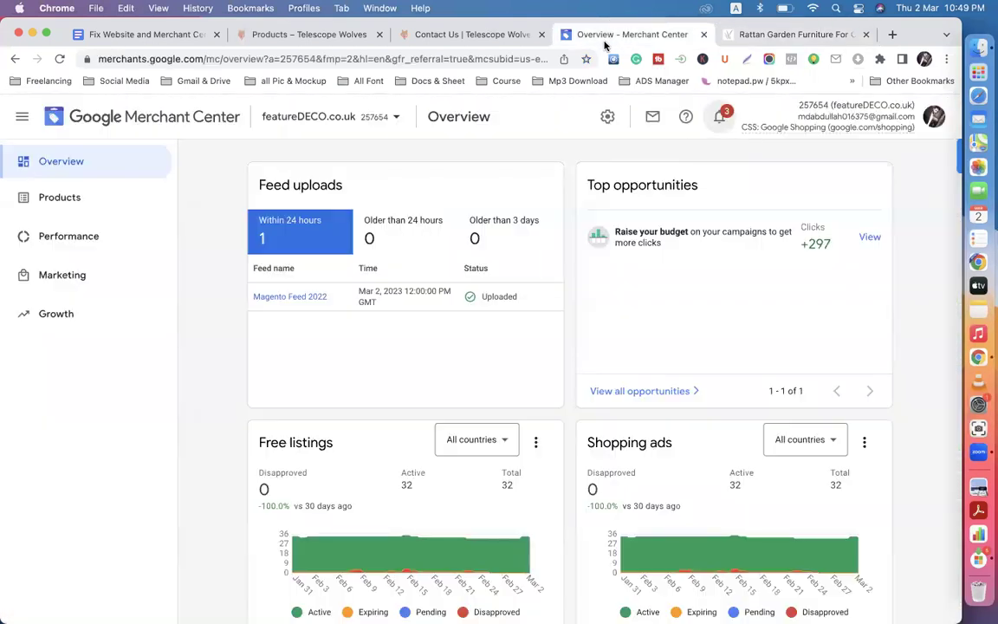
{"action": "left_click", "coordinate": [392, 120]}
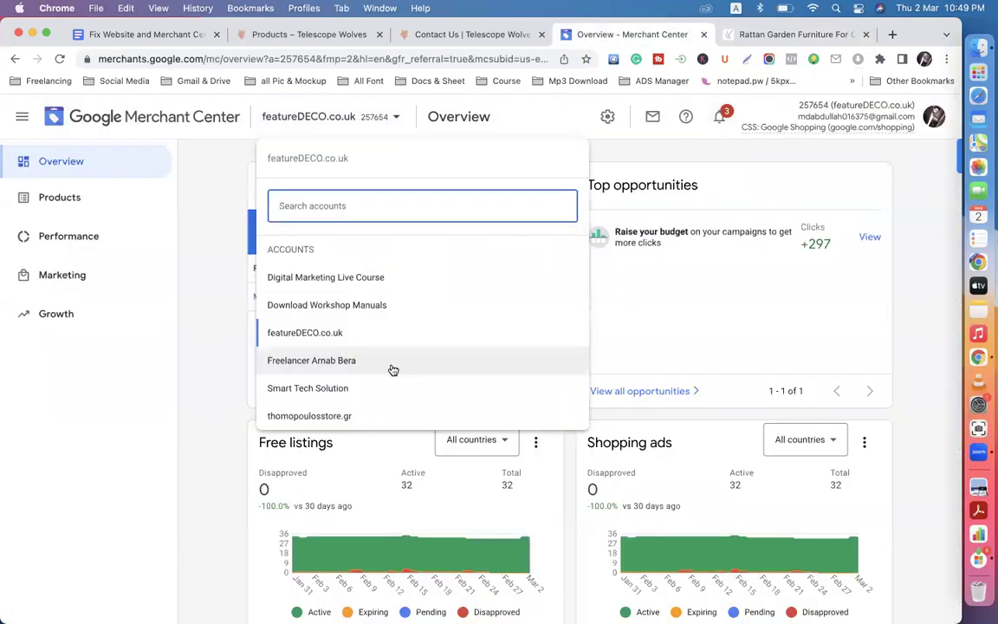
{"action": "left_click", "coordinate": [372, 304]}
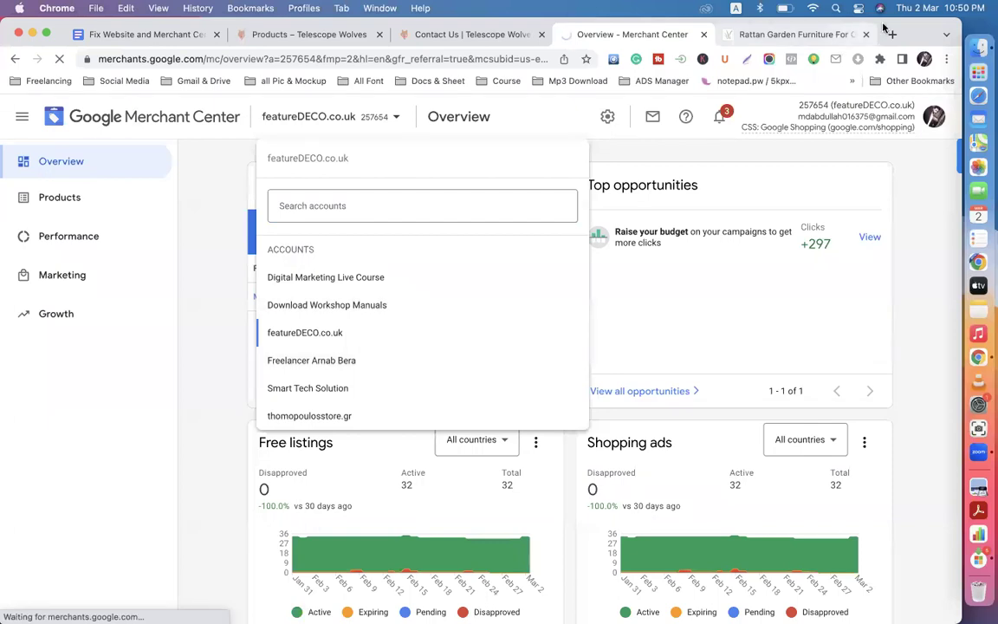
Open downloadworkshopmanuals.com in a new tab
{"action": "left_click", "coordinate": [891, 33]}
{"action": "type", "text": "d"}
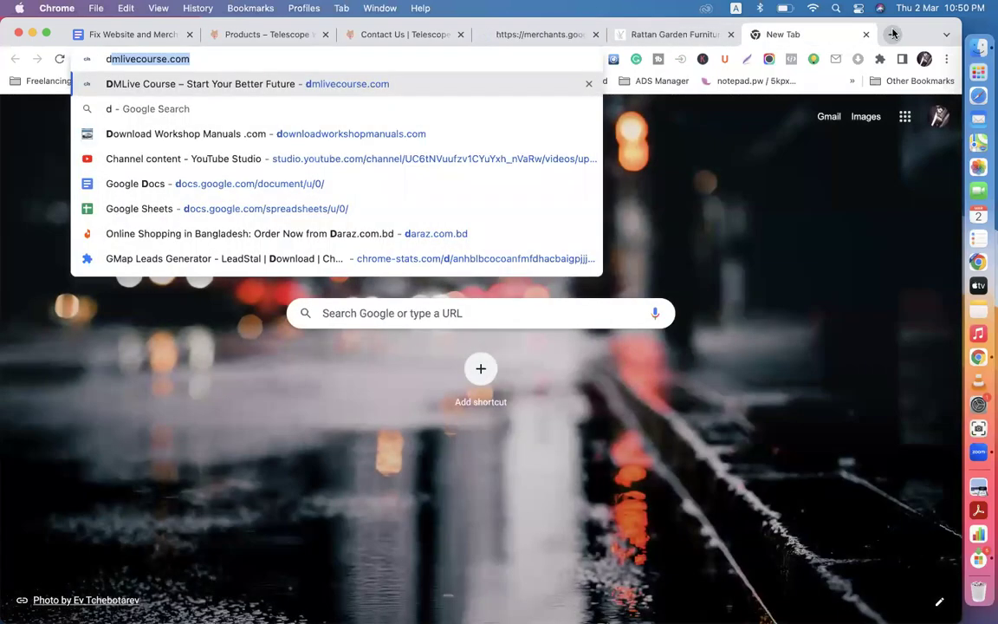
{"action": "type", "text": "o"}
{"action": "key", "text": "Return"}
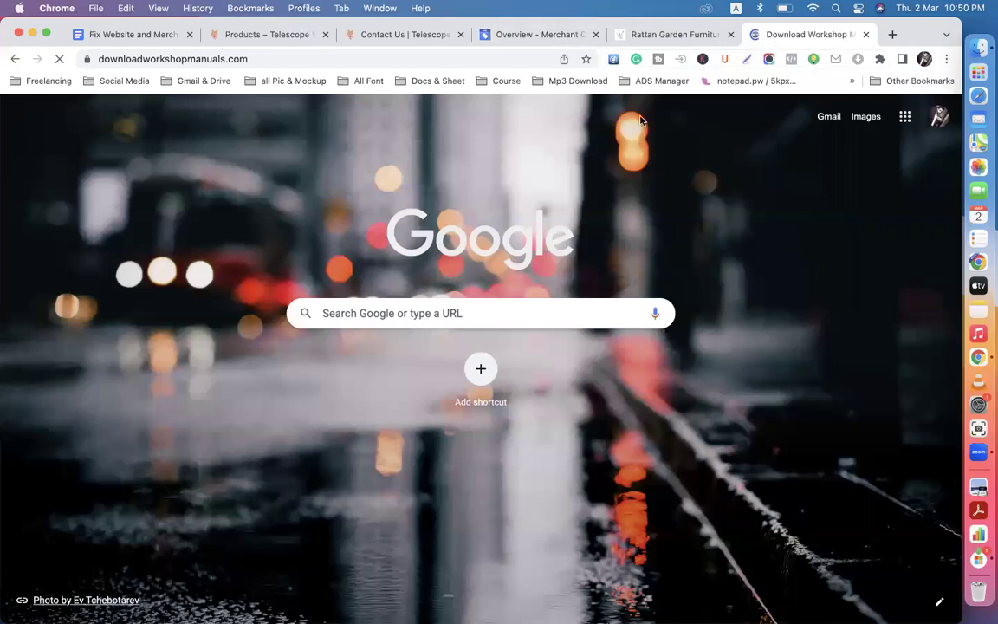
Review the Download Workshop Manuals account's Overview in Merchant Center, including free listings, Shopping ads, Dynamic Remarketing, performance and announcements
{"action": "left_click", "coordinate": [519, 30]}
{"action": "scroll", "coordinate": [422, 283], "scroll_direction": "down", "scroll_amount": 2}
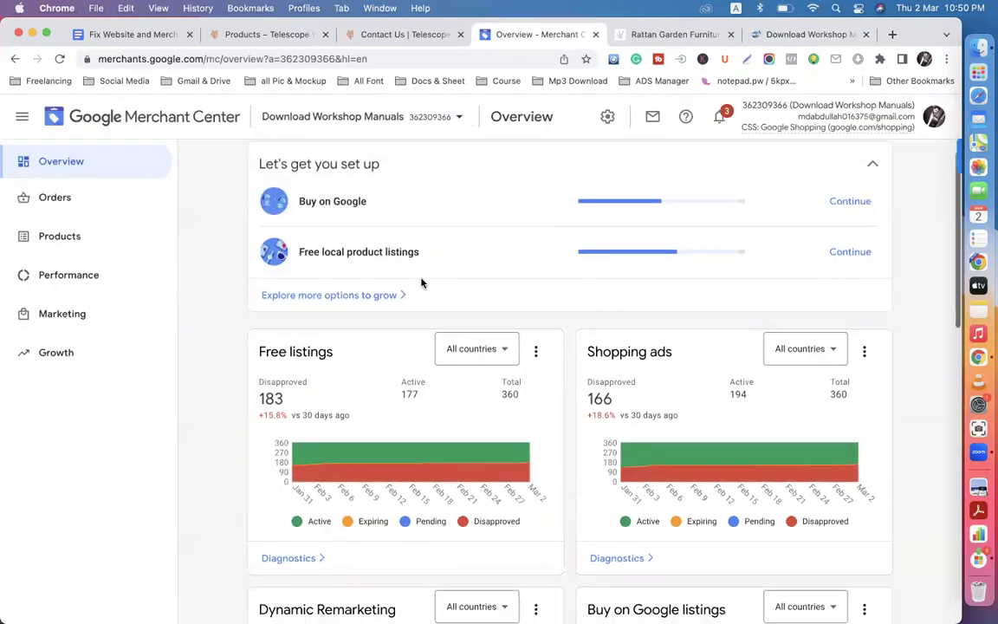
{"action": "scroll", "coordinate": [421, 282], "scroll_direction": "down", "scroll_amount": 3}
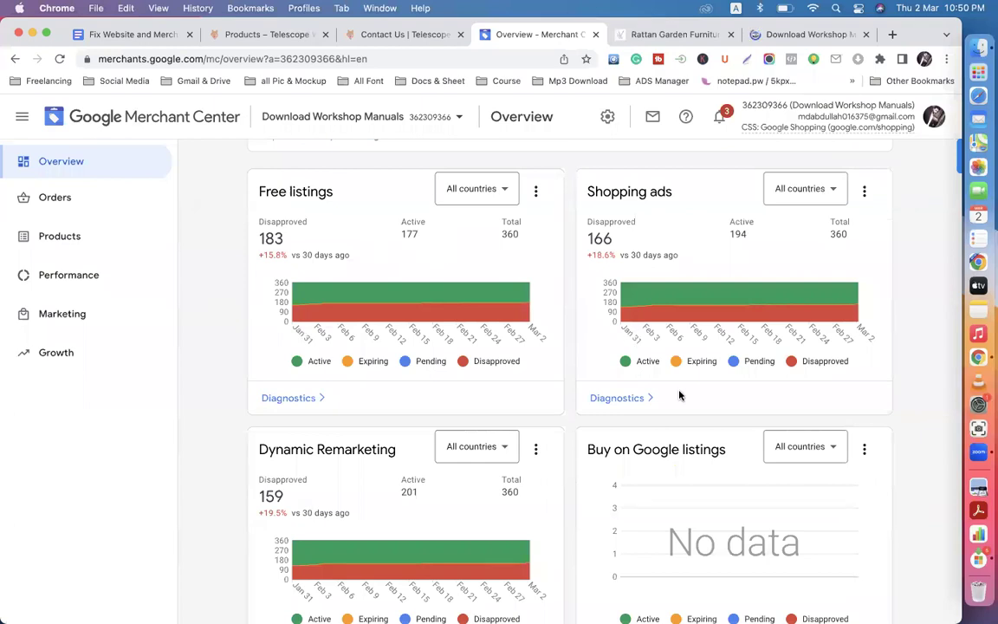
{"action": "scroll", "coordinate": [559, 349], "scroll_direction": "down", "scroll_amount": 4}
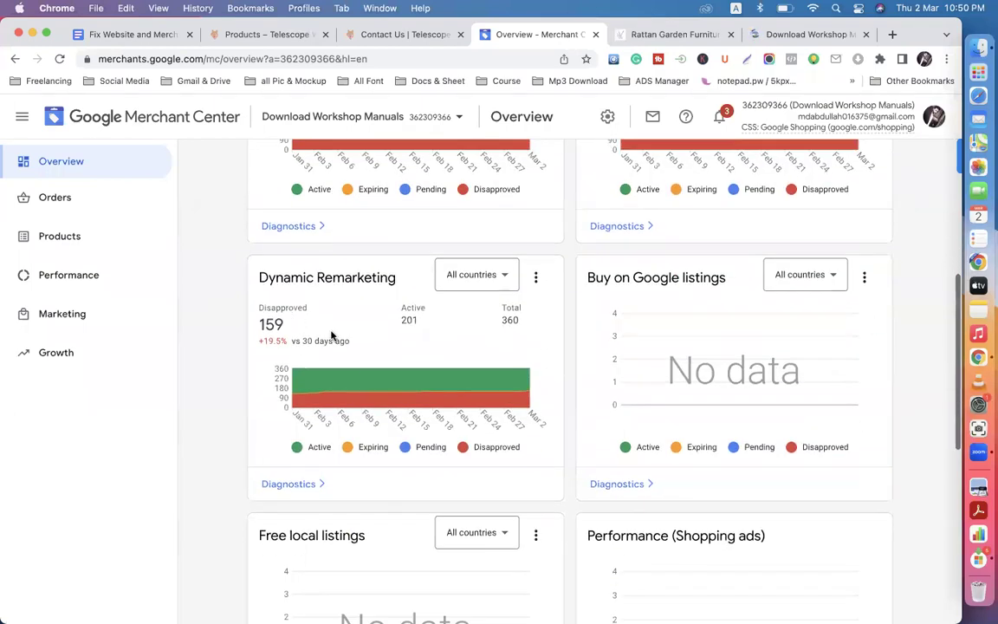
{"action": "scroll", "coordinate": [521, 367], "scroll_direction": "down", "scroll_amount": 9}
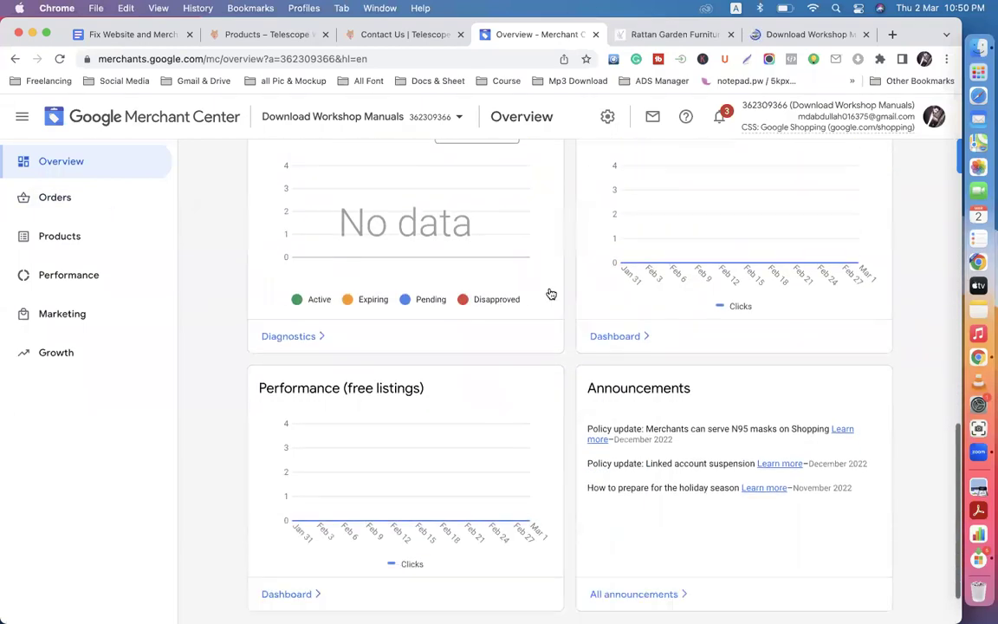
Look over the Download Workshop Manuals homepage, including its videos, car brand links and reasons to buy
{"action": "left_click", "coordinate": [762, 35]}
{"action": "scroll", "coordinate": [468, 323], "scroll_direction": "down", "scroll_amount": 10}
{"action": "scroll", "coordinate": [468, 324], "scroll_direction": "down", "scroll_amount": 8}
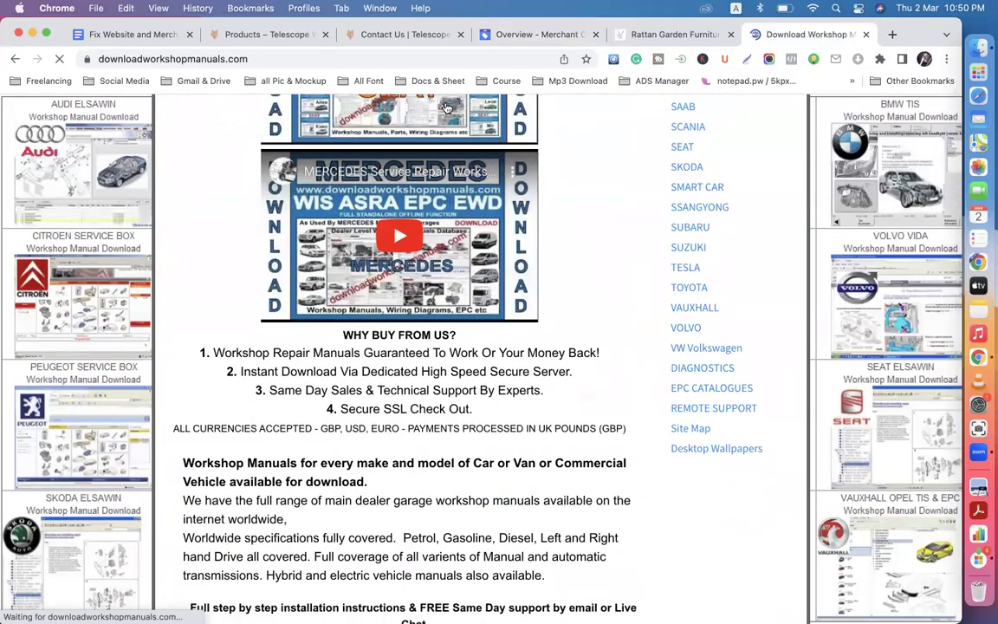
Compare the Download Workshop Manuals website with its Merchant Center account name, then view the list of accounts and close it
{"action": "left_click", "coordinate": [523, 36]}
{"action": "left_click", "coordinate": [320, 119]}
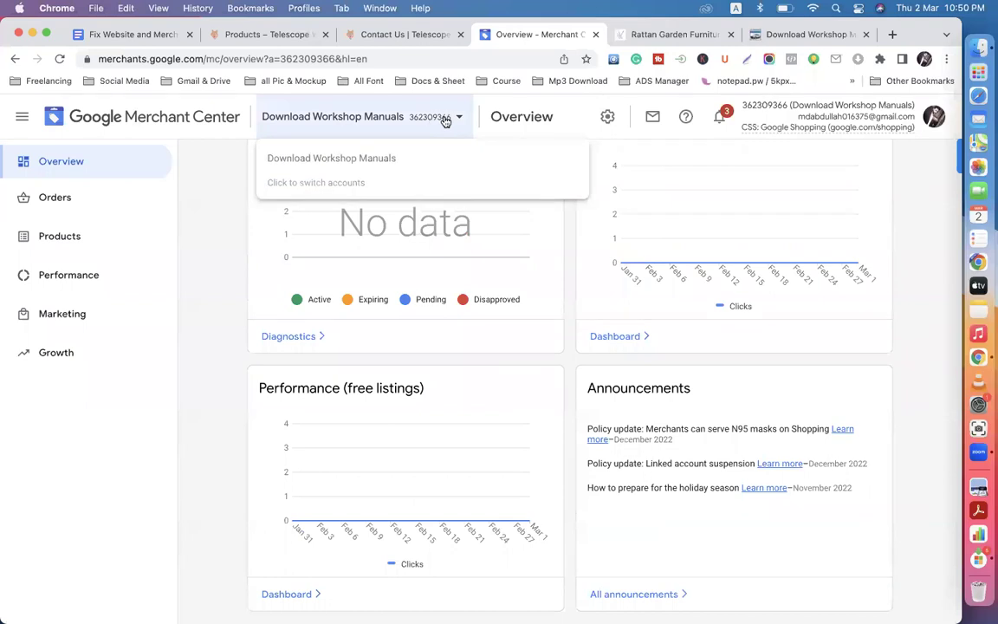
{"action": "left_click", "coordinate": [797, 37]}
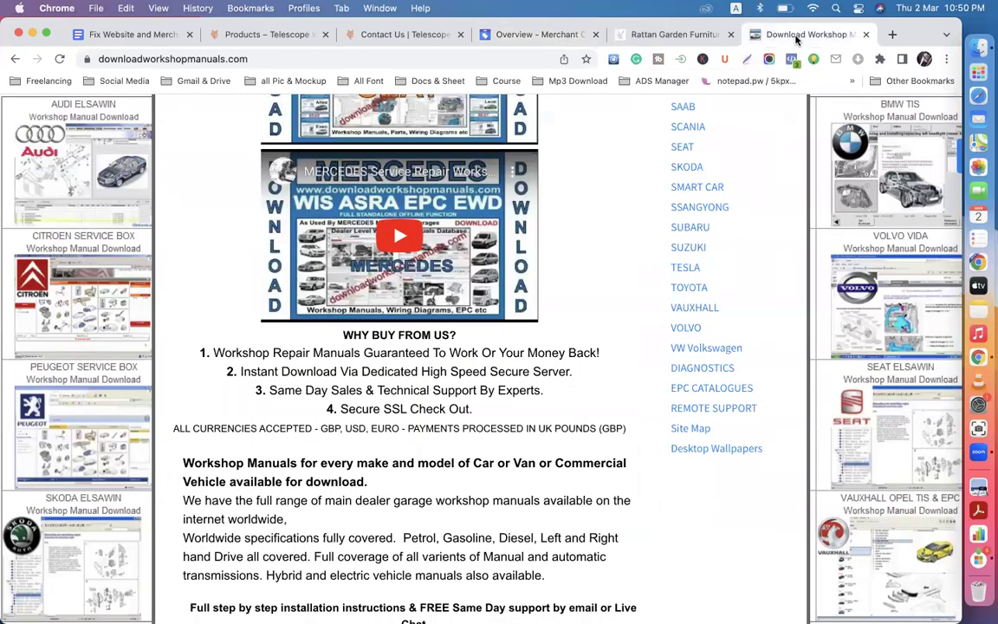
{"action": "left_click", "coordinate": [524, 35]}
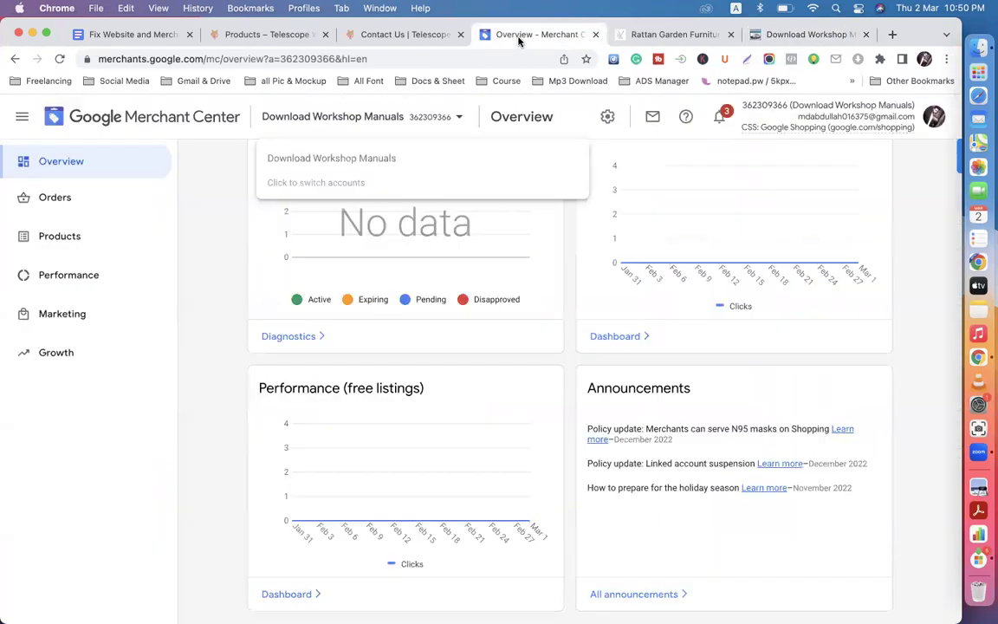
{"action": "left_click", "coordinate": [461, 117]}
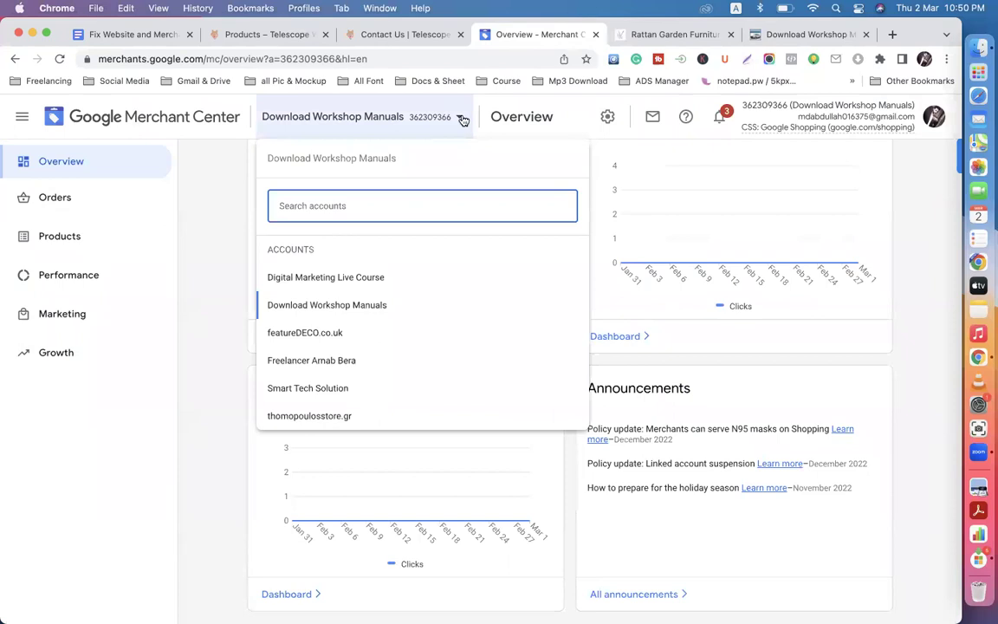
{"action": "left_click", "coordinate": [219, 212]}
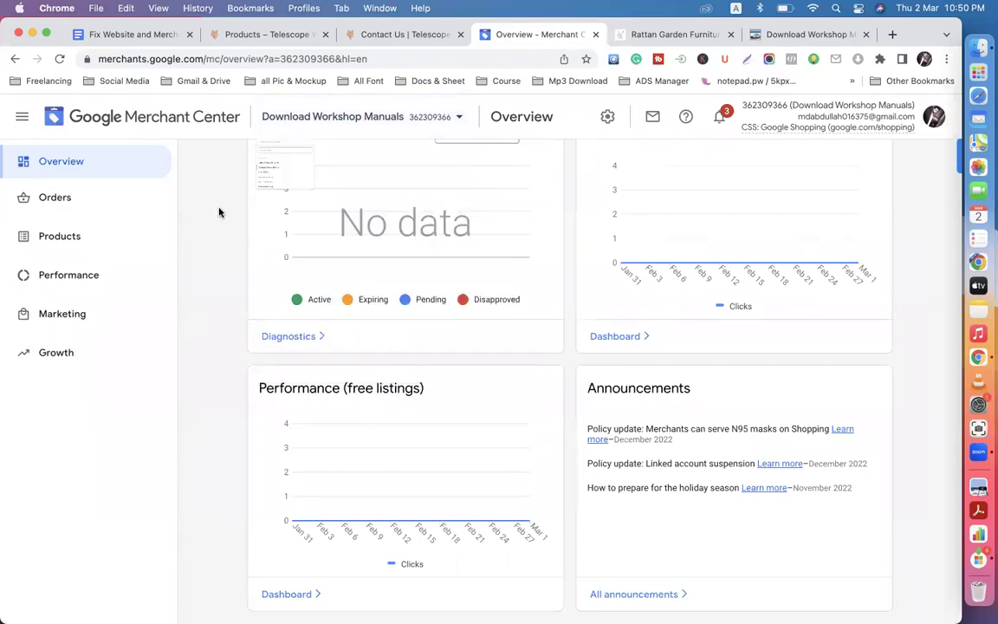
Examine the featureDECO homepage's furniture categories, showroom section and footer links, returning to the category tiles
{"action": "left_click", "coordinate": [773, 37]}
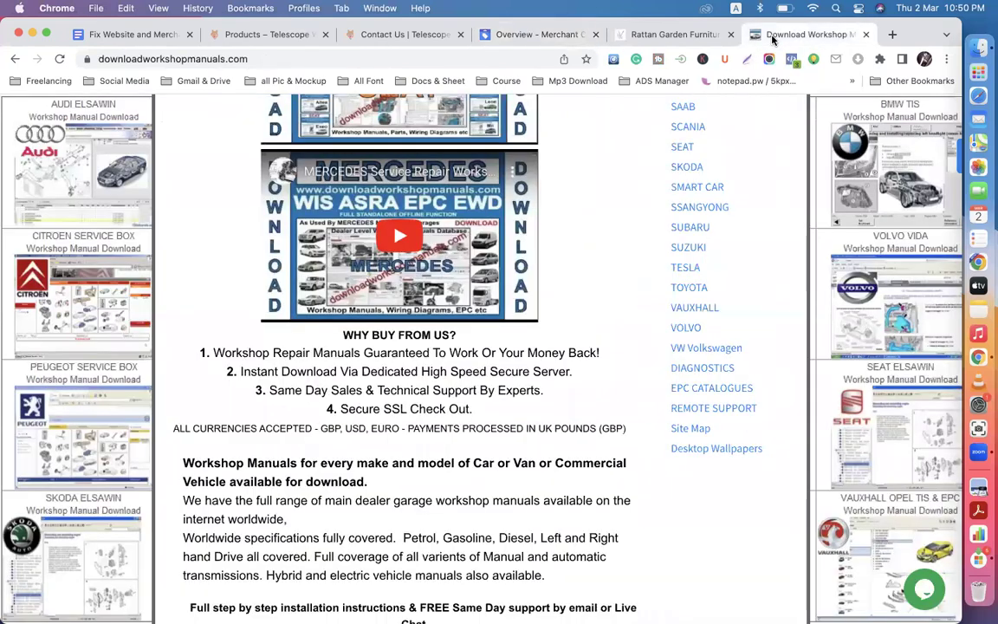
{"action": "left_click", "coordinate": [665, 36]}
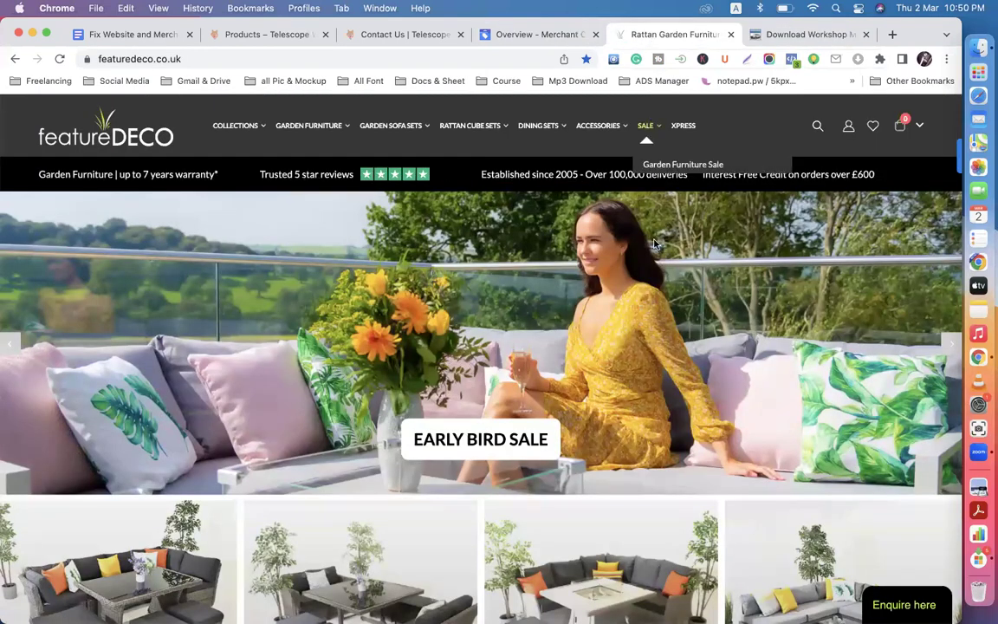
{"action": "scroll", "coordinate": [630, 385], "scroll_direction": "down", "scroll_amount": 2}
{"action": "scroll", "coordinate": [630, 386], "scroll_direction": "down", "scroll_amount": 5}
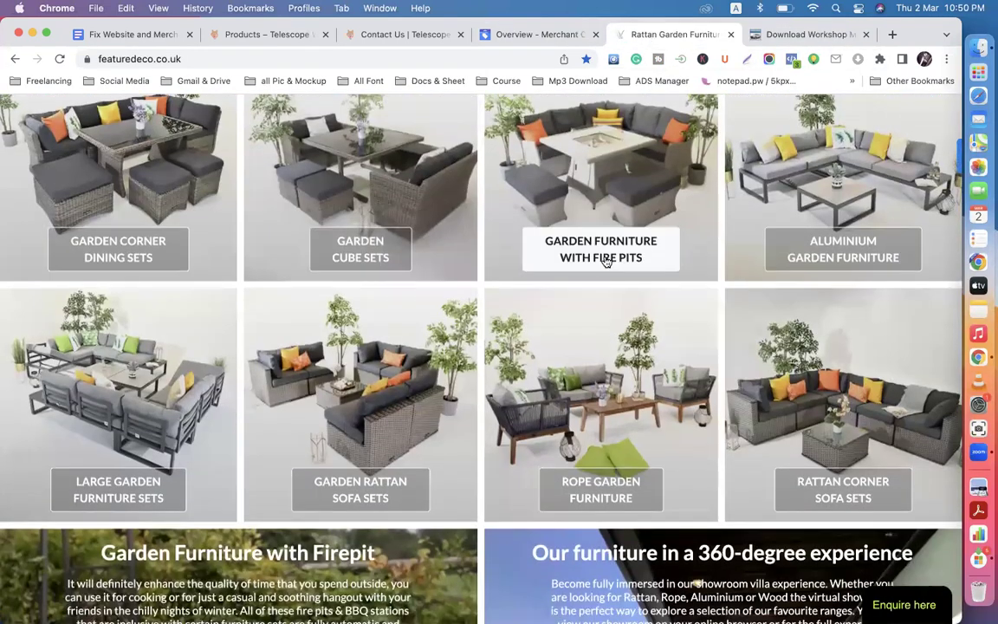
{"action": "scroll", "coordinate": [485, 346], "scroll_direction": "down", "scroll_amount": 12}
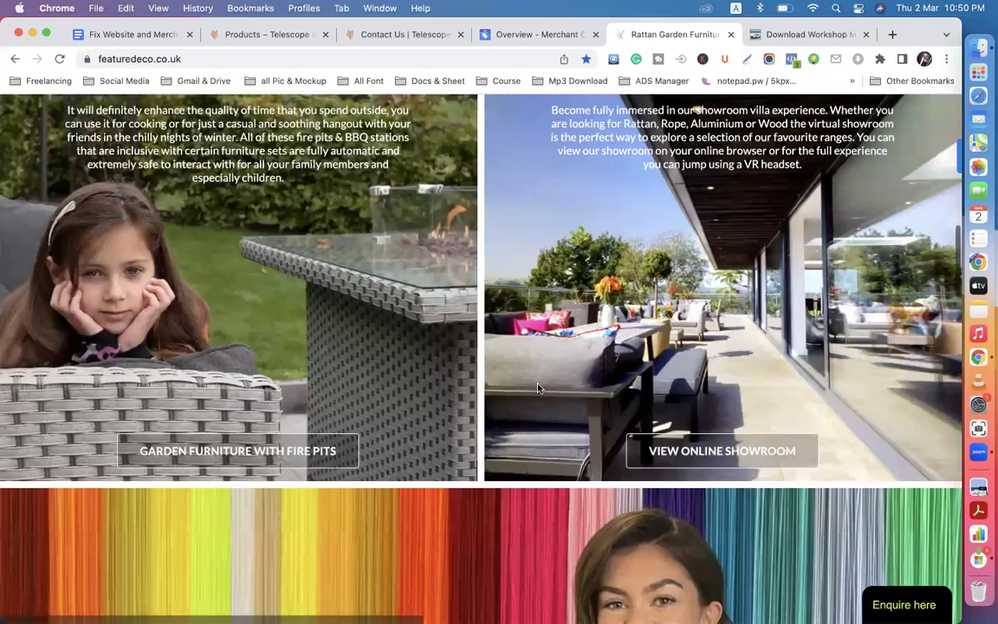
{"action": "scroll", "coordinate": [537, 387], "scroll_direction": "down", "scroll_amount": 20}
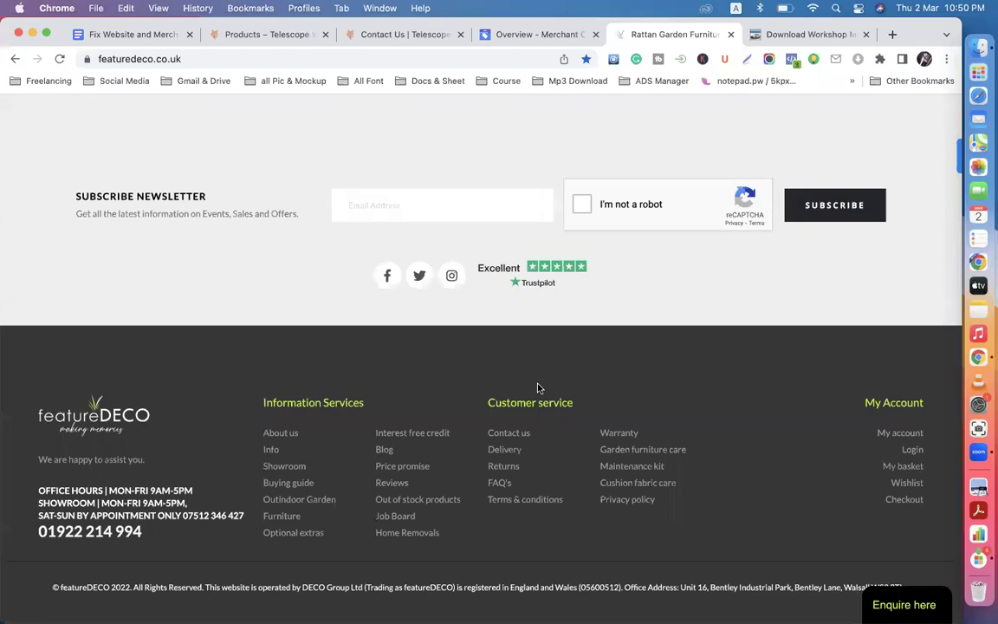
{"action": "scroll", "coordinate": [537, 387], "scroll_direction": "up", "scroll_amount": 20}
{"action": "scroll", "coordinate": [537, 387], "scroll_direction": "up", "scroll_amount": 8}
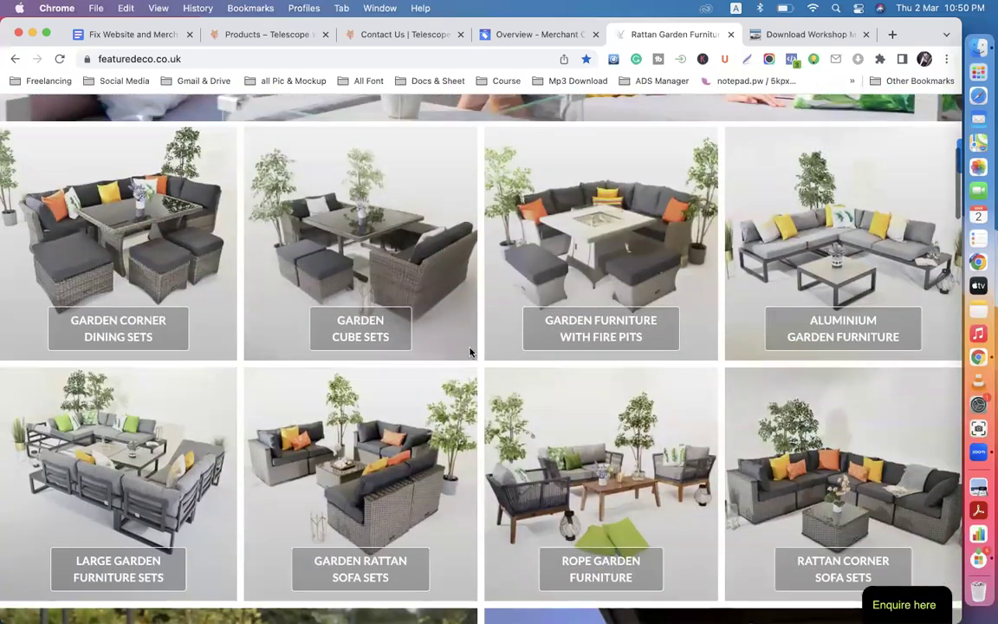
Open featureDECO's Garden Cube Sets category and examine its product cards with dispatch times, warranty periods and prices, plus the footer
{"action": "left_click", "coordinate": [363, 332]}
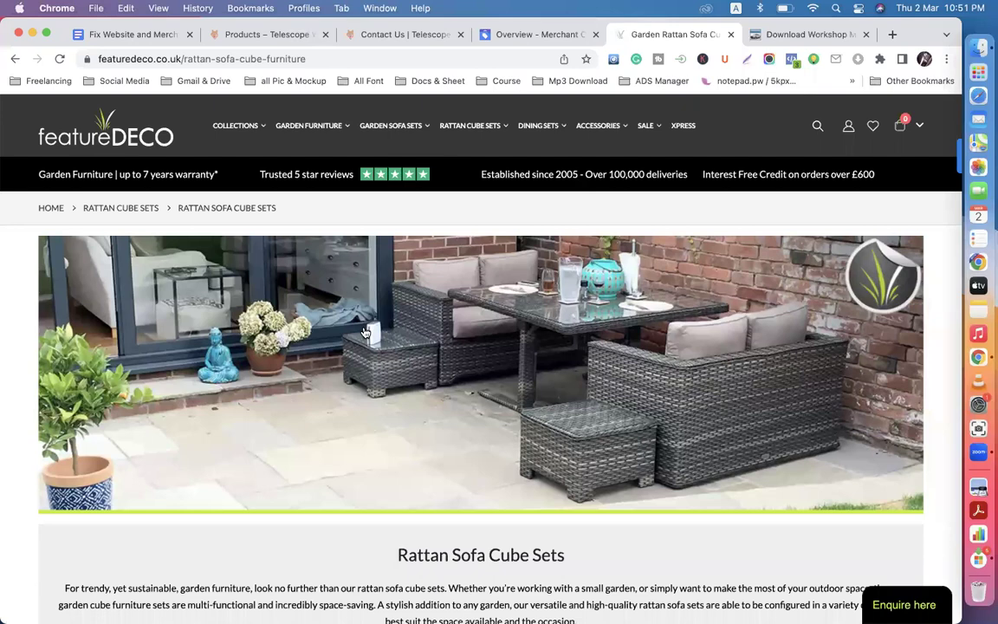
{"action": "scroll", "coordinate": [364, 332], "scroll_direction": "down", "scroll_amount": 10}
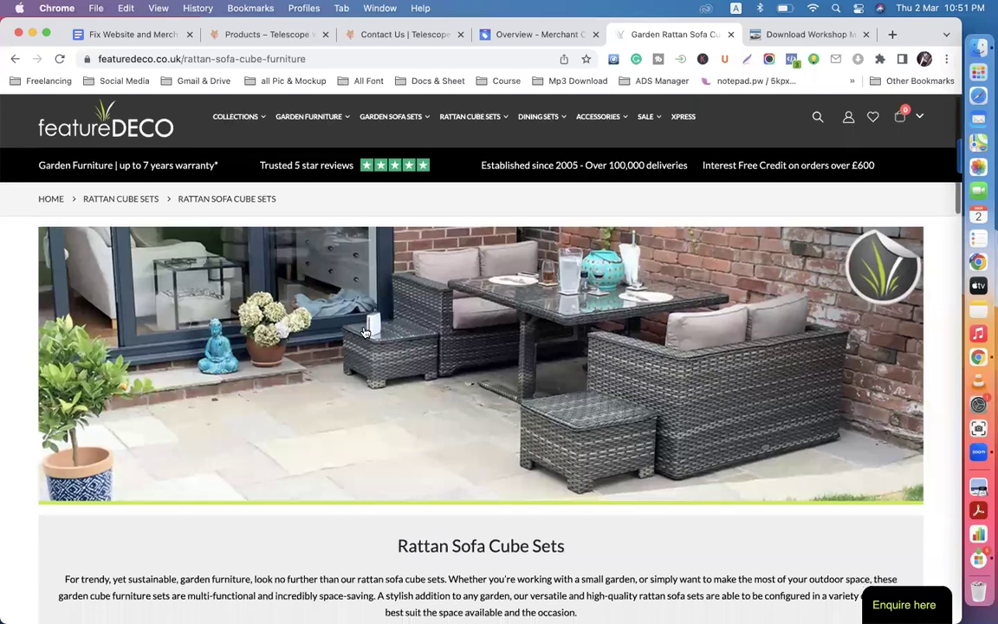
{"action": "scroll", "coordinate": [364, 332], "scroll_direction": "down", "scroll_amount": 15}
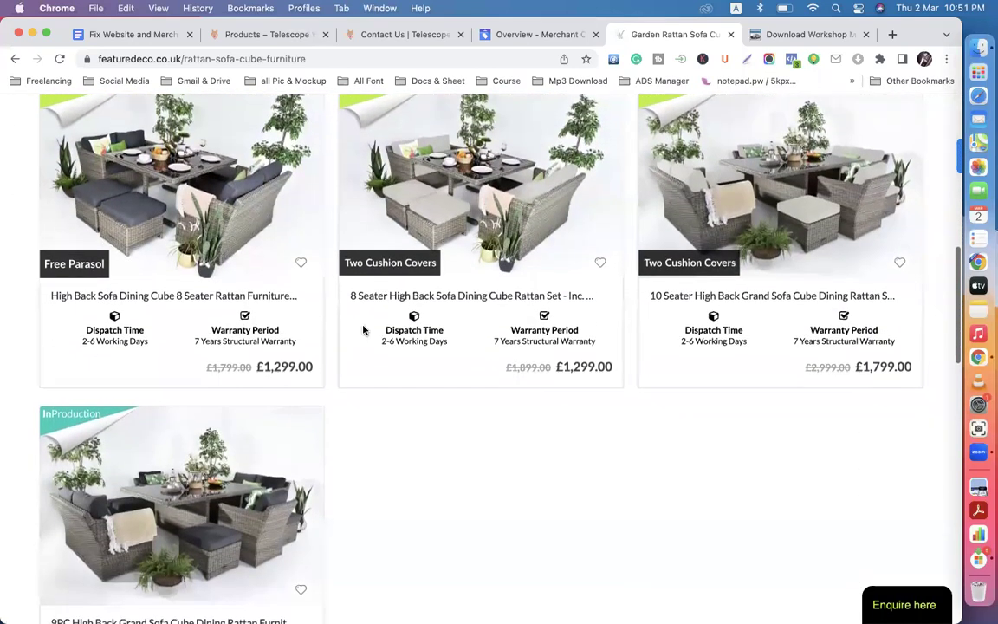
{"action": "scroll", "coordinate": [365, 331], "scroll_direction": "down", "scroll_amount": 5}
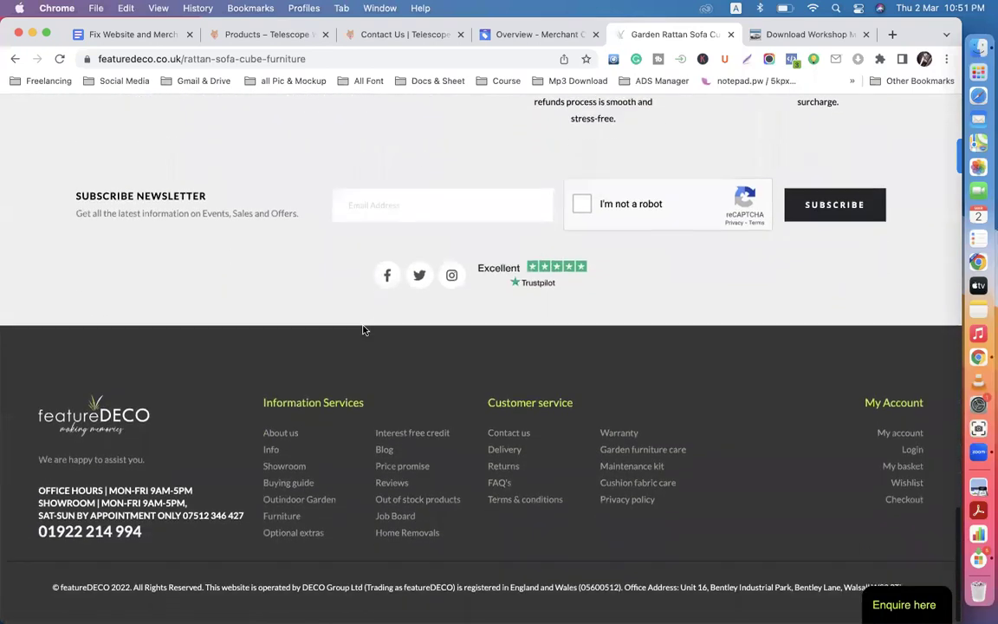
{"action": "scroll", "coordinate": [365, 331], "scroll_direction": "up", "scroll_amount": 20}
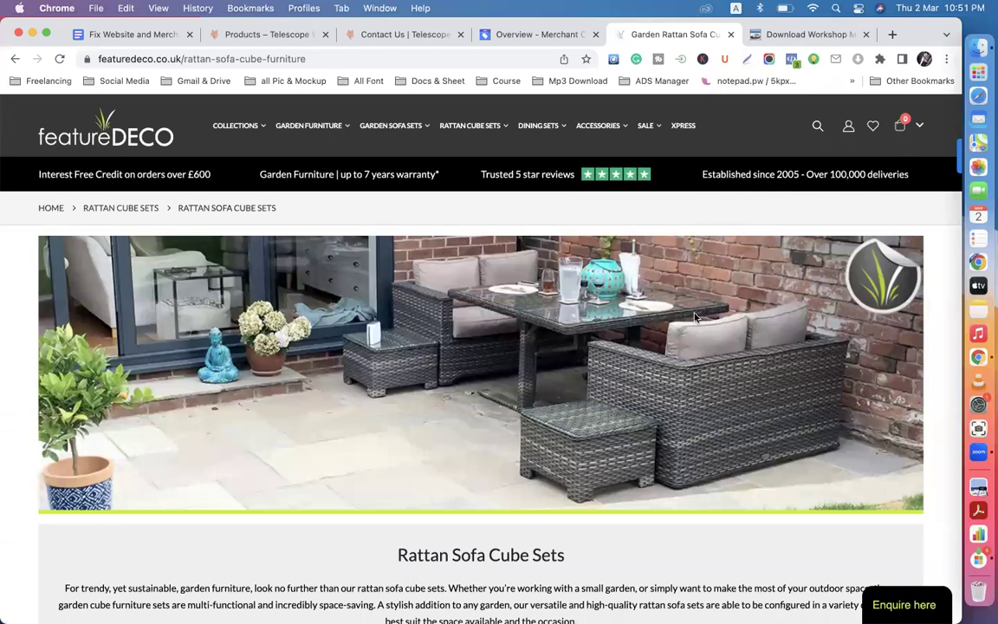
{"action": "scroll", "coordinate": [674, 274], "scroll_direction": "down", "scroll_amount": 5}
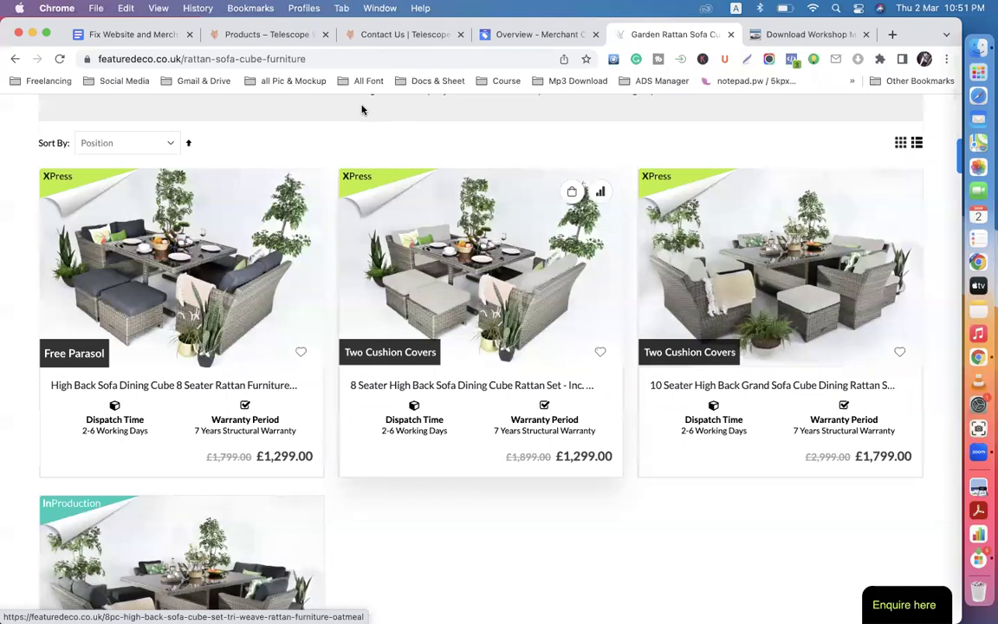
View the checklist document's example websites, and look at the Telescope Wolves products page and its header navigation
{"action": "left_click", "coordinate": [118, 36]}
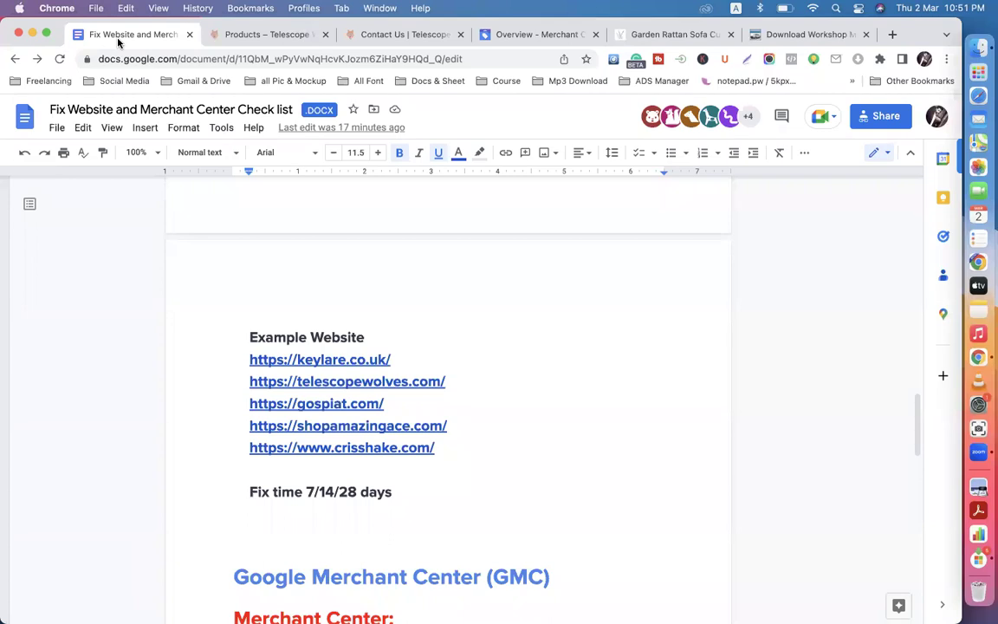
{"action": "left_click", "coordinate": [265, 34]}
{"action": "scroll", "coordinate": [502, 238], "scroll_direction": "up", "scroll_amount": 20}
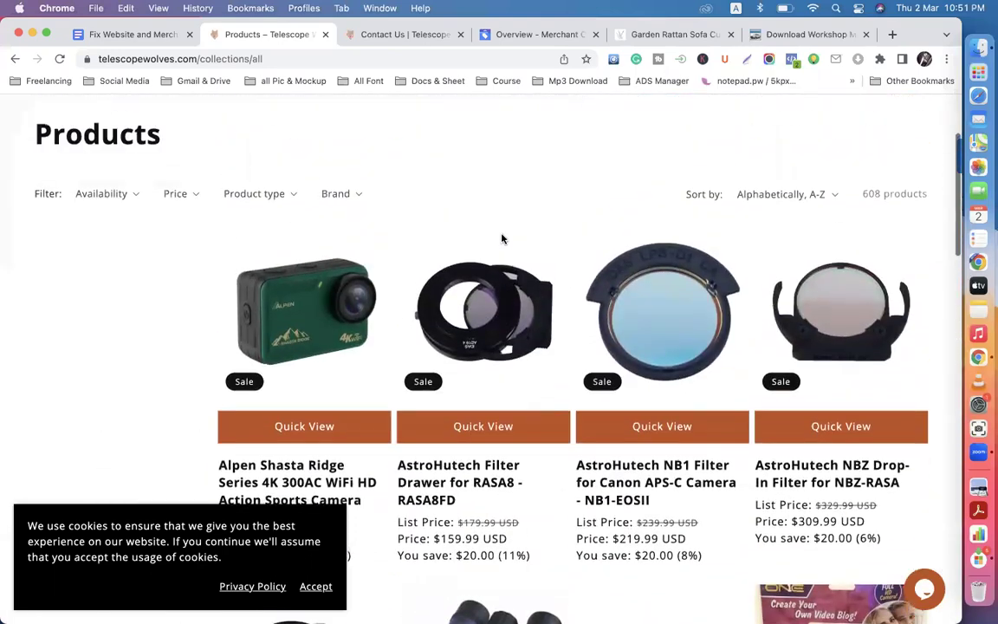
{"action": "scroll", "coordinate": [502, 238], "scroll_direction": "up", "scroll_amount": 3}
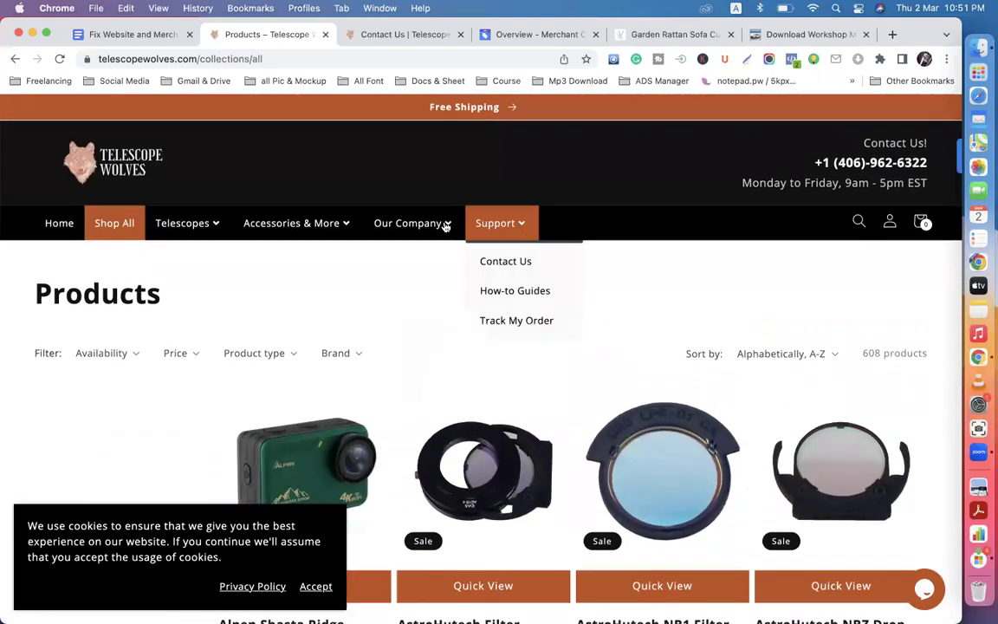
Close the featureDECO and Download Workshop Manuals website tabs
{"action": "left_click", "coordinate": [638, 36]}
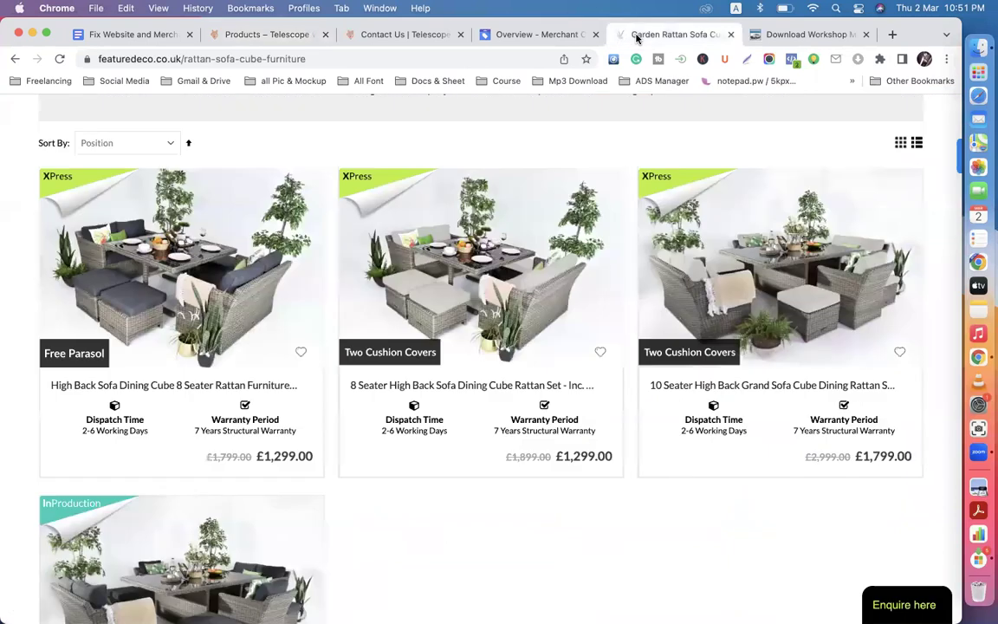
{"action": "left_click", "coordinate": [730, 35]}
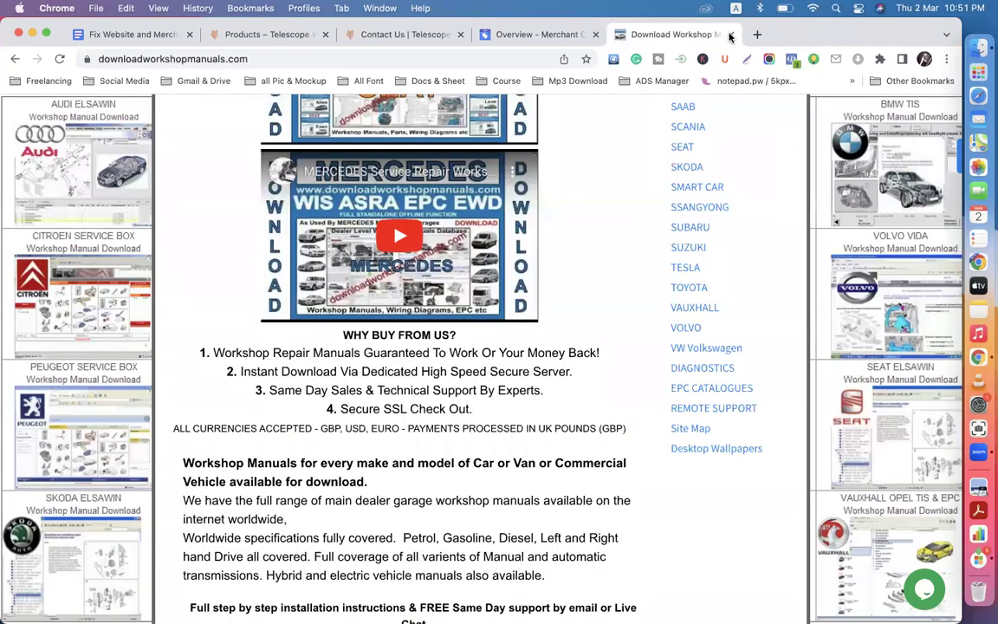
{"action": "left_click", "coordinate": [730, 35]}
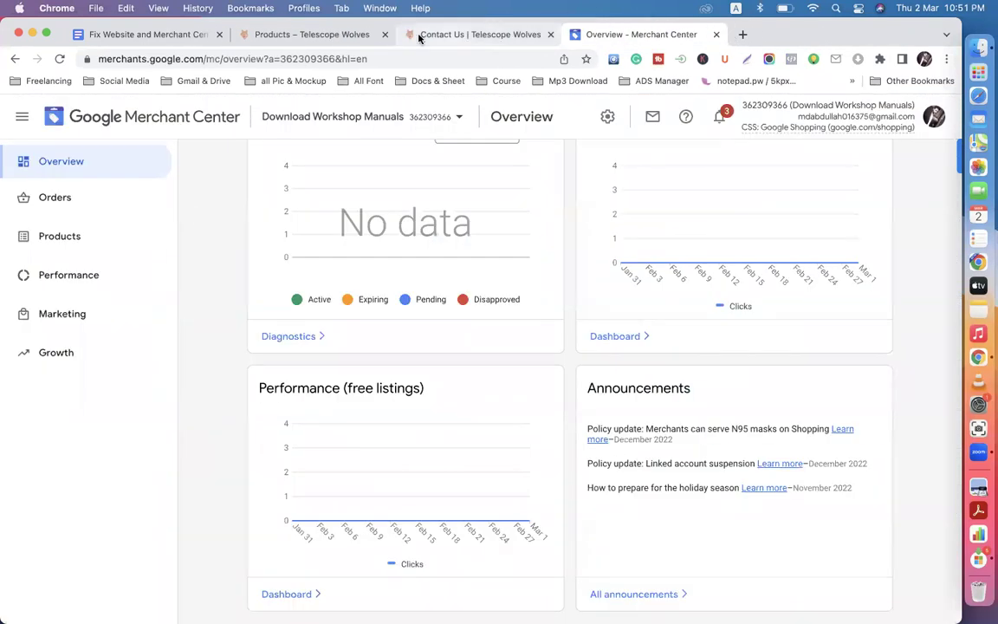
View the top of the Telescope Wolves products page and return to the Merchant Center Overview
{"action": "left_click", "coordinate": [308, 38]}
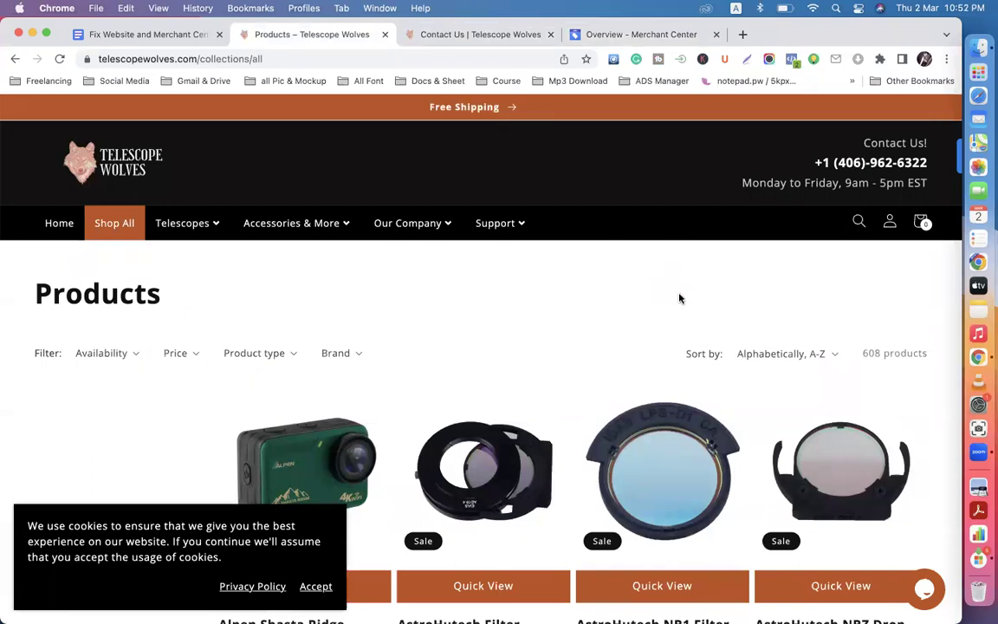
{"action": "scroll", "coordinate": [679, 298], "scroll_direction": "down", "scroll_amount": 1}
{"action": "scroll", "coordinate": [679, 298], "scroll_direction": "up", "scroll_amount": 1}
{"action": "left_click", "coordinate": [606, 34]}
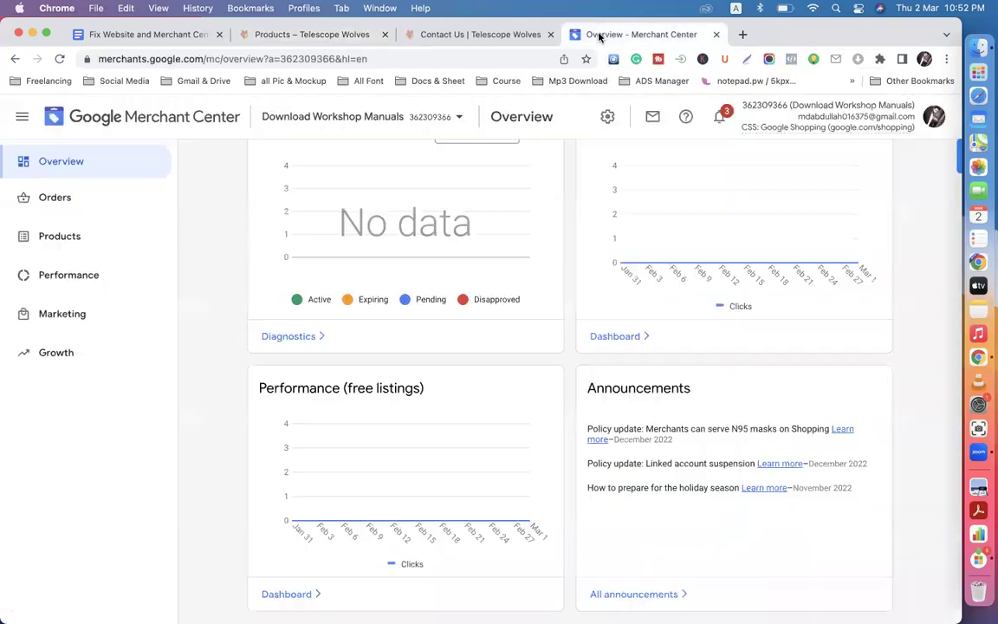
Switch Merchant Center to the featureDECO.co.uk account and open its business information at the customer service contact for Shopping ads
{"action": "left_click", "coordinate": [457, 117]}
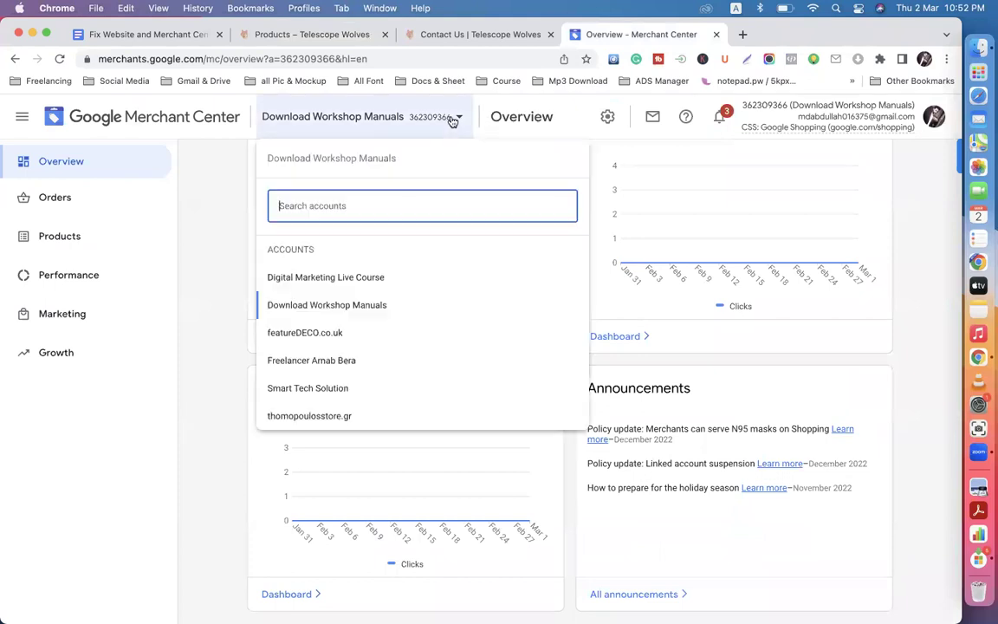
{"action": "left_click", "coordinate": [403, 324]}
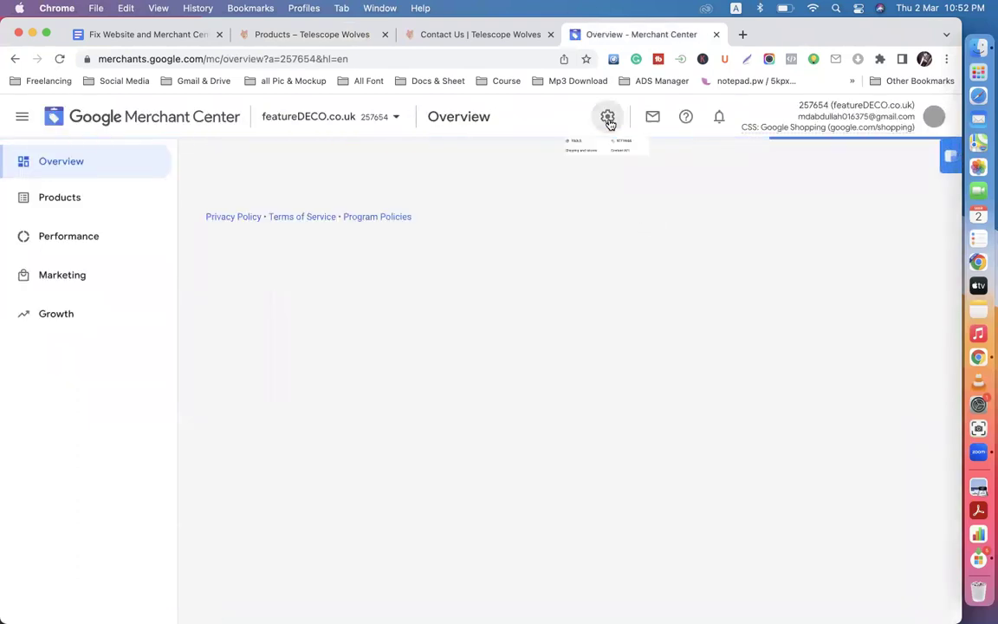
{"action": "left_click", "coordinate": [607, 117]}
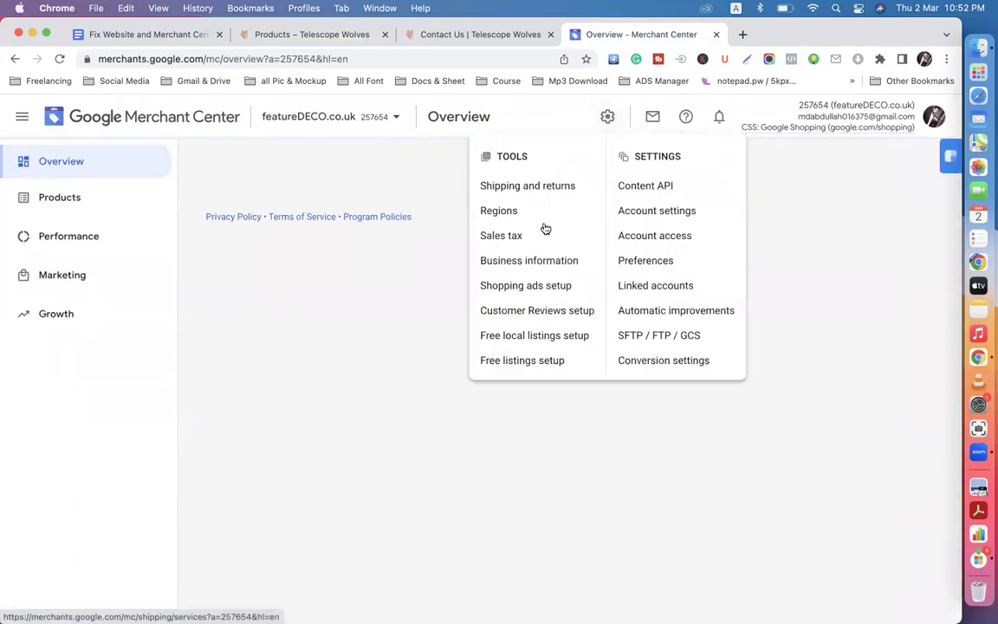
{"action": "left_click", "coordinate": [536, 261]}
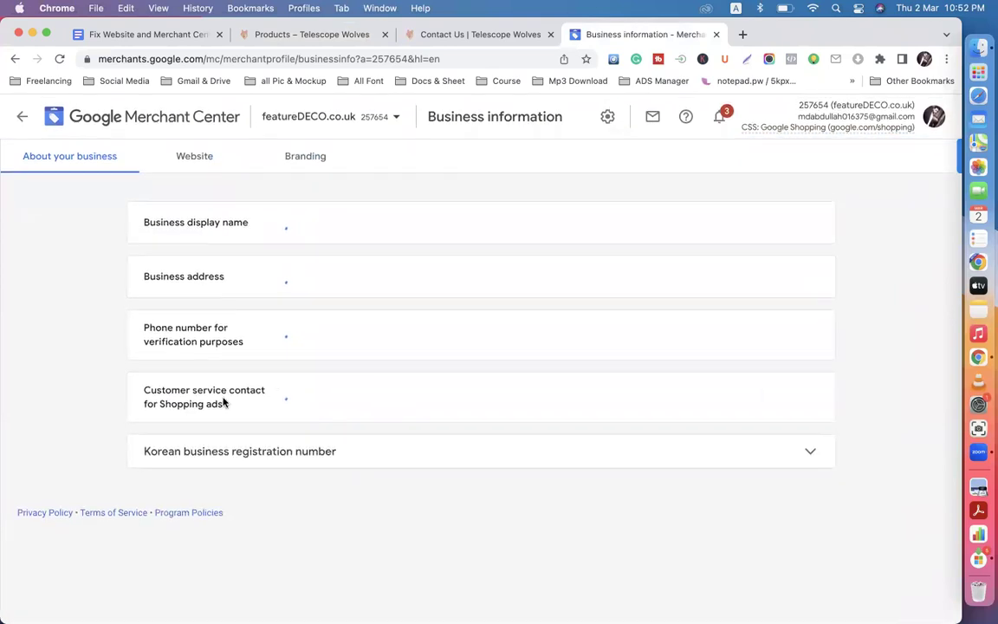
{"action": "scroll", "coordinate": [278, 407], "scroll_direction": "down", "scroll_amount": 5}
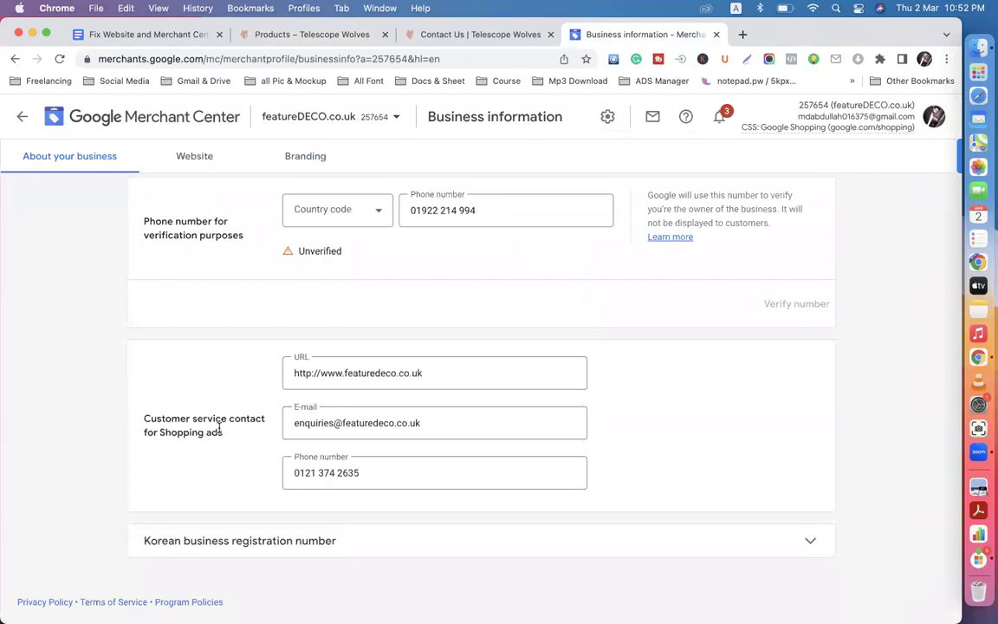
{"action": "left_click", "coordinate": [439, 373]}
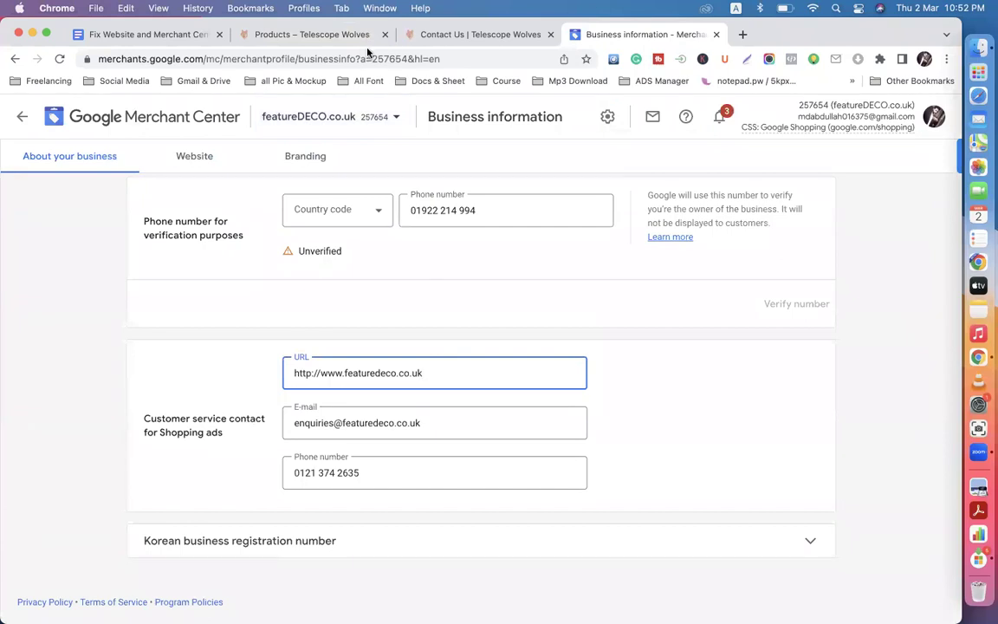
{"action": "left_click", "coordinate": [440, 39]}
{"action": "left_click", "coordinate": [294, 59]}
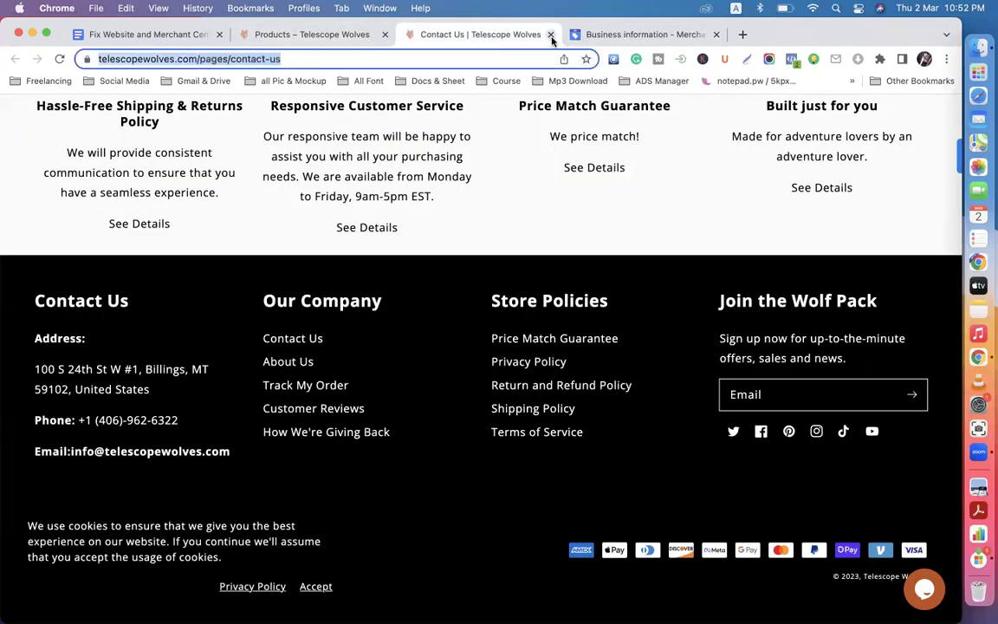
{"action": "left_click", "coordinate": [598, 39]}
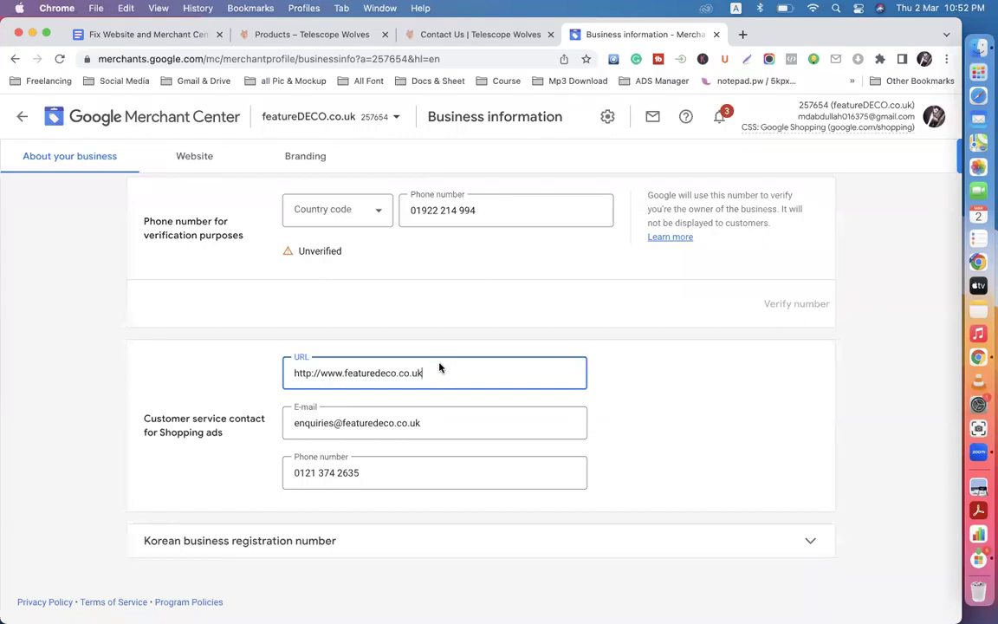
{"action": "key", "text": "super+a"}
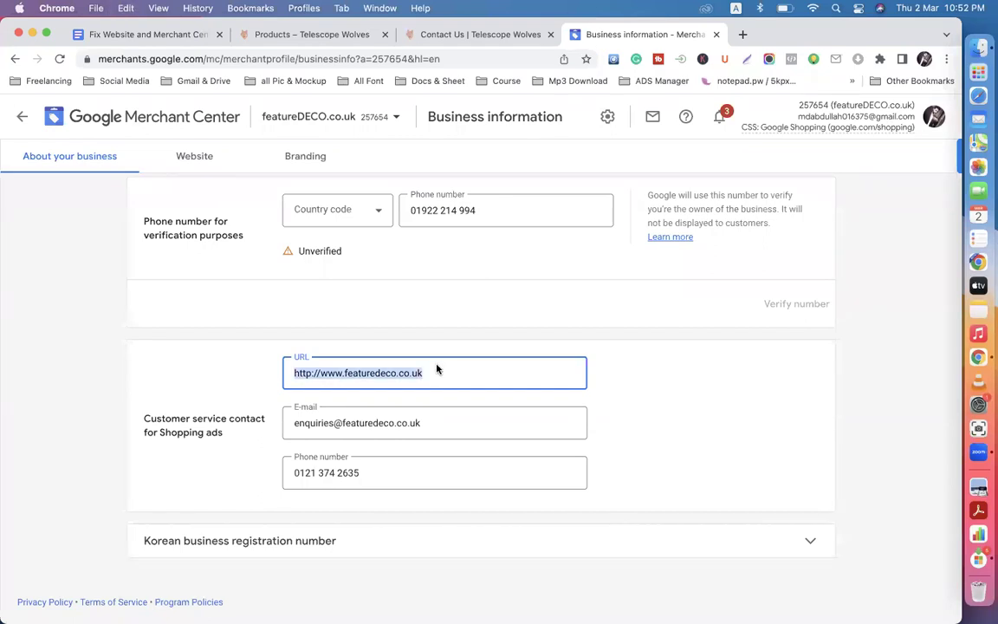
{"action": "type", "text": "https://telescopewolves.com/collections/all"}
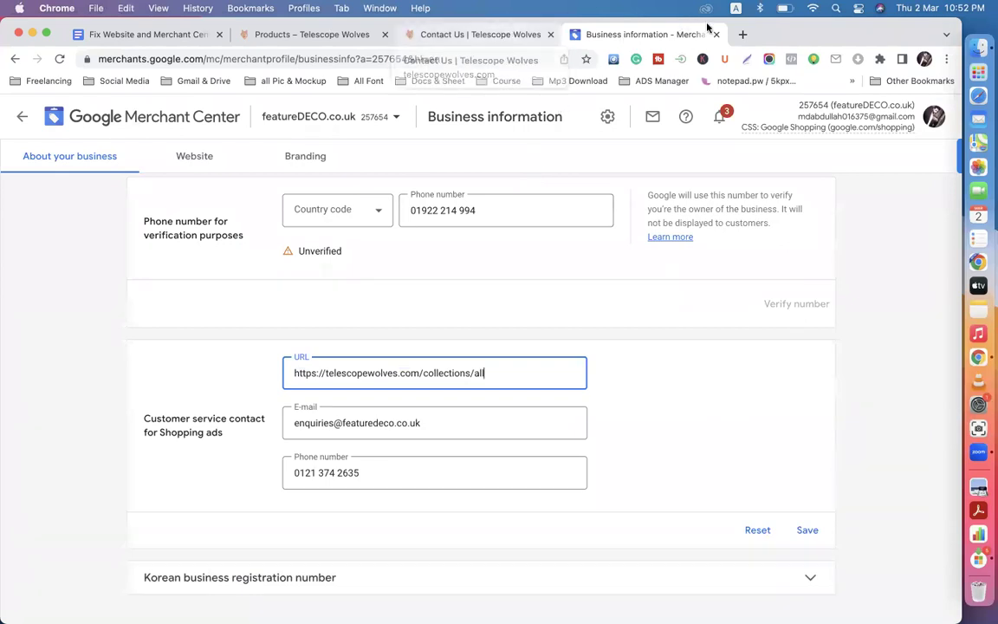
Open the bookmarked featureDECO website in a new tab, go to its Contact us page and copy the page address
{"action": "left_click", "coordinate": [743, 34]}
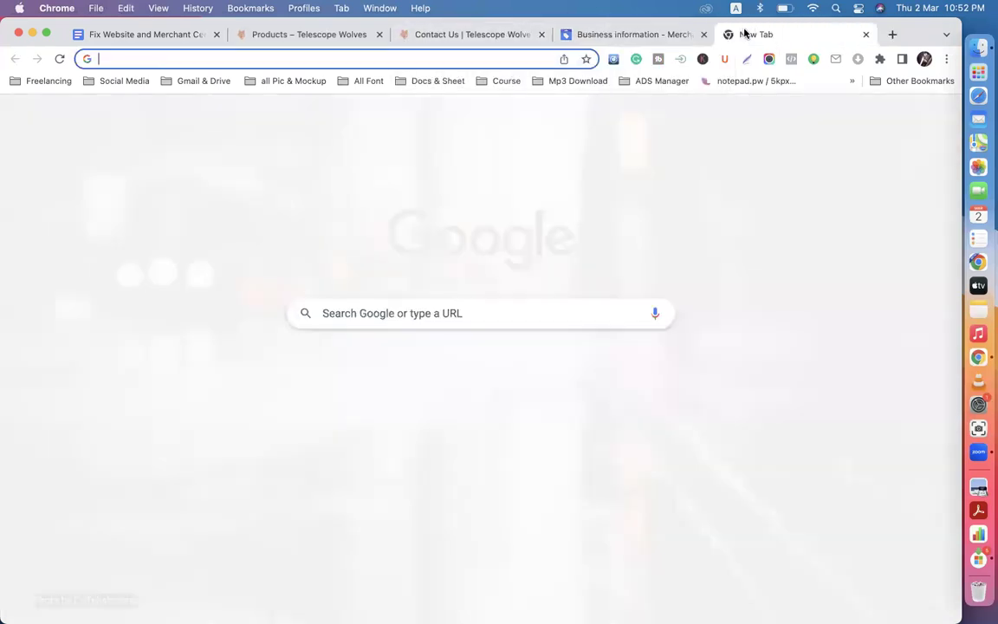
{"action": "left_click", "coordinate": [892, 84]}
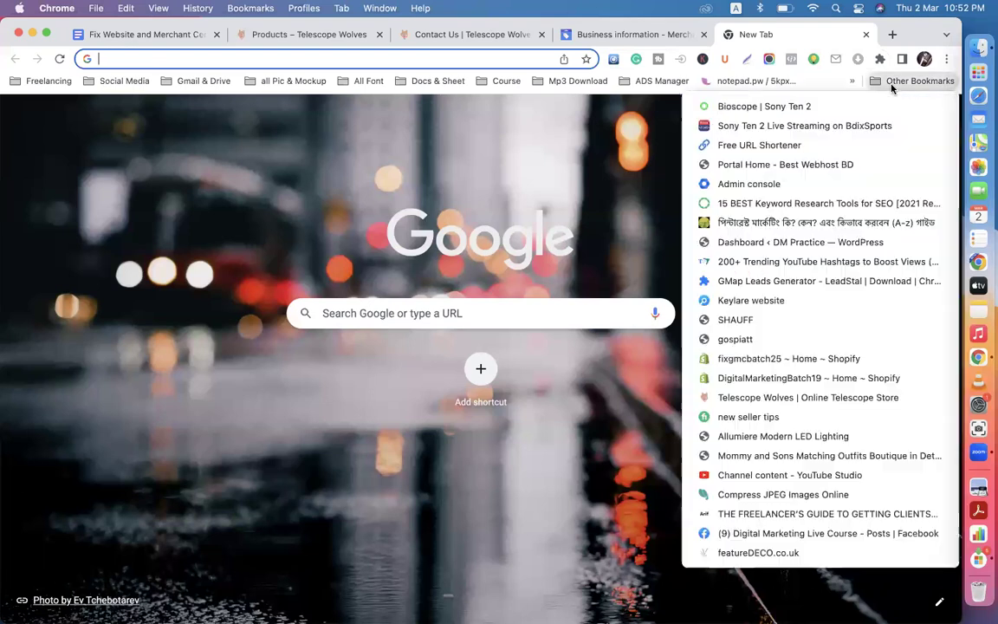
{"action": "left_click", "coordinate": [785, 552]}
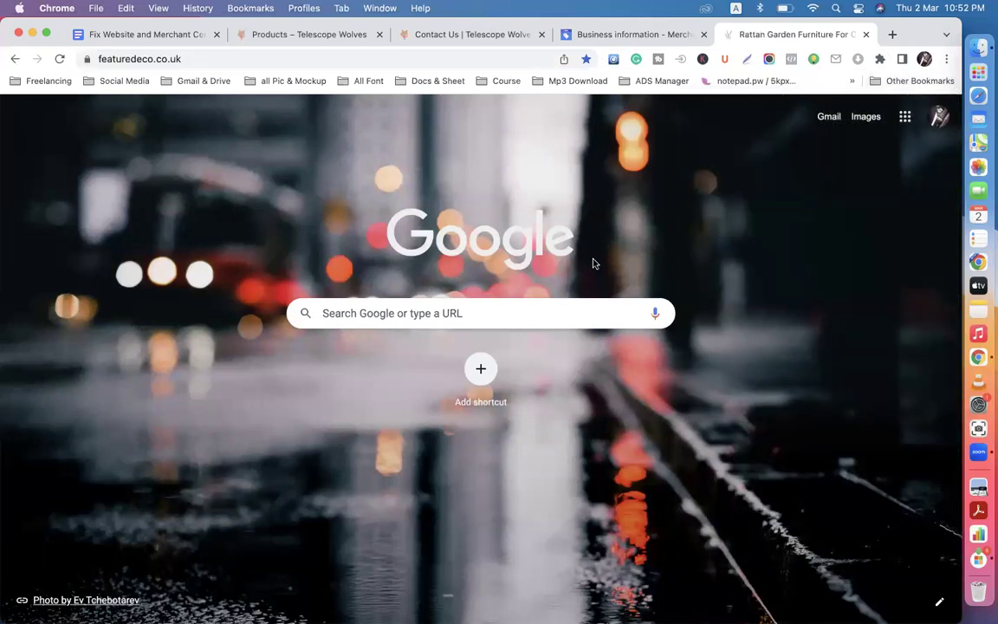
{"action": "scroll", "coordinate": [653, 336], "scroll_direction": "down", "scroll_amount": 20}
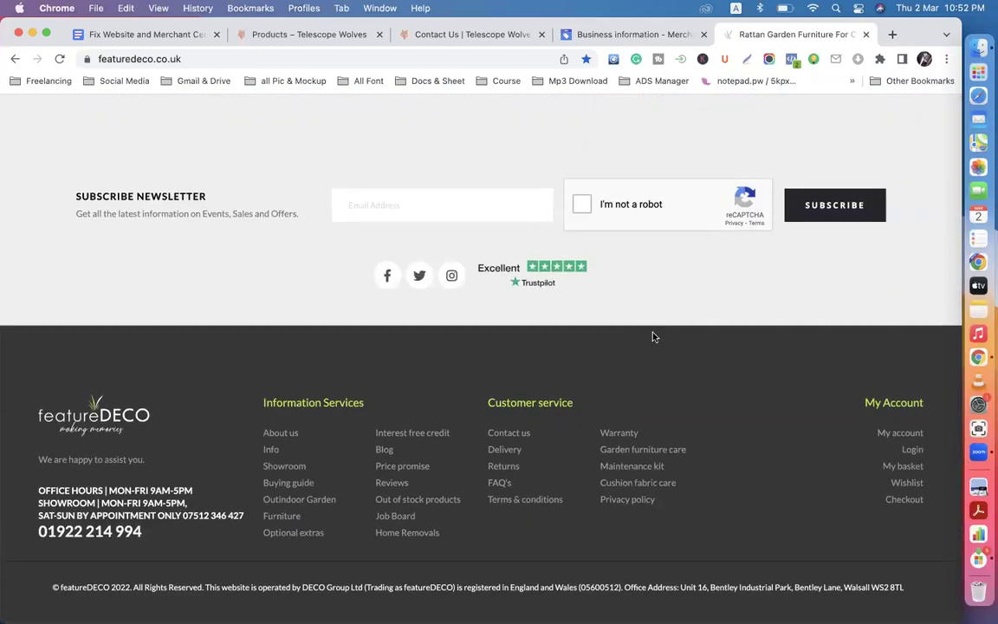
{"action": "scroll", "coordinate": [653, 336], "scroll_direction": "up", "scroll_amount": 2}
{"action": "scroll", "coordinate": [653, 336], "scroll_direction": "down", "scroll_amount": 2}
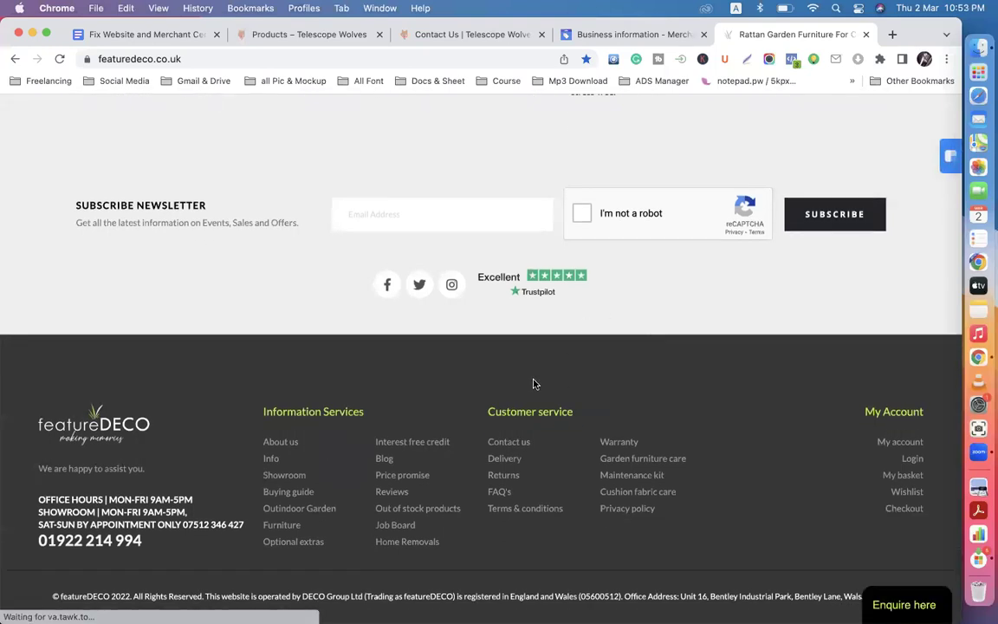
{"action": "left_click", "coordinate": [508, 442]}
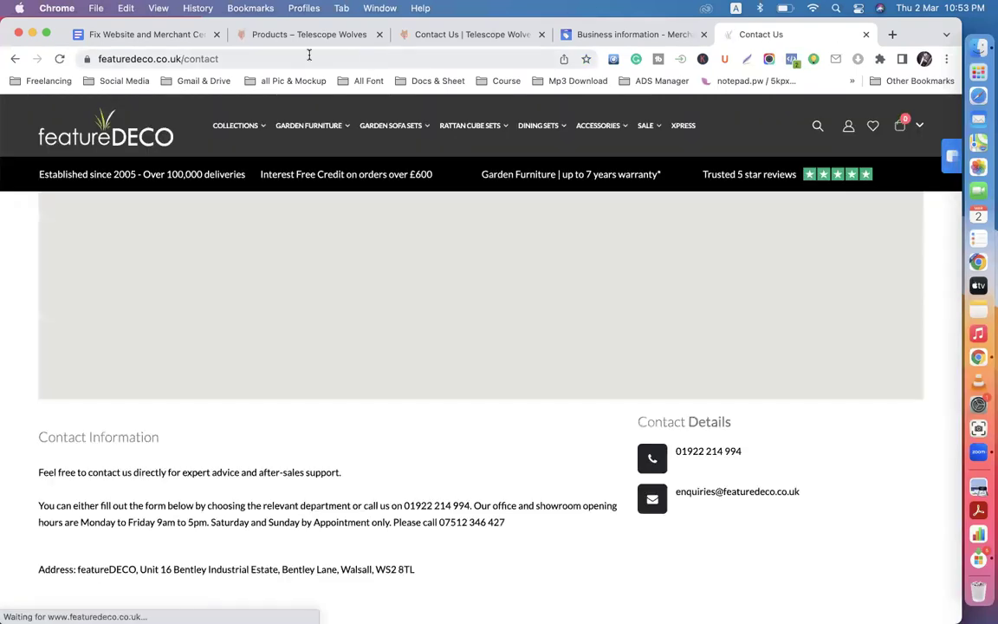
{"action": "left_click", "coordinate": [303, 54]}
{"action": "key", "text": "super+c"}
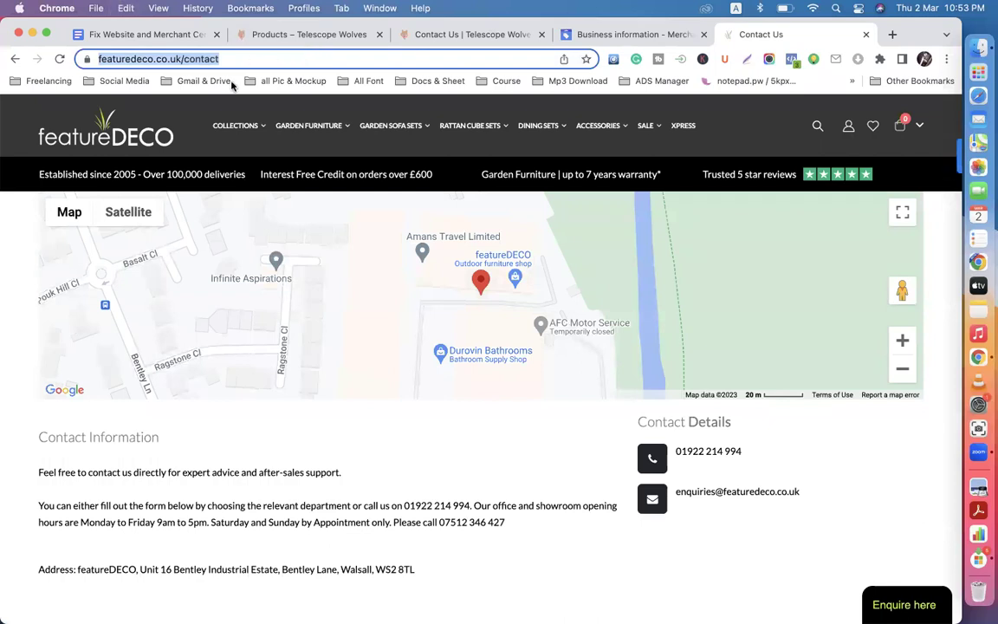
{"action": "left_click", "coordinate": [144, 32]}
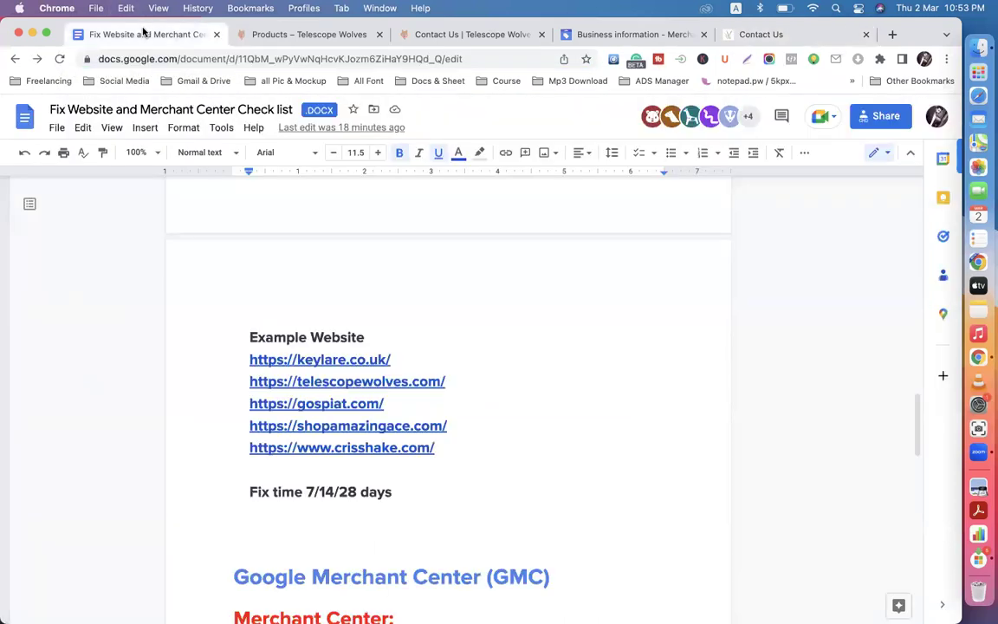
{"action": "left_click", "coordinate": [441, 32]}
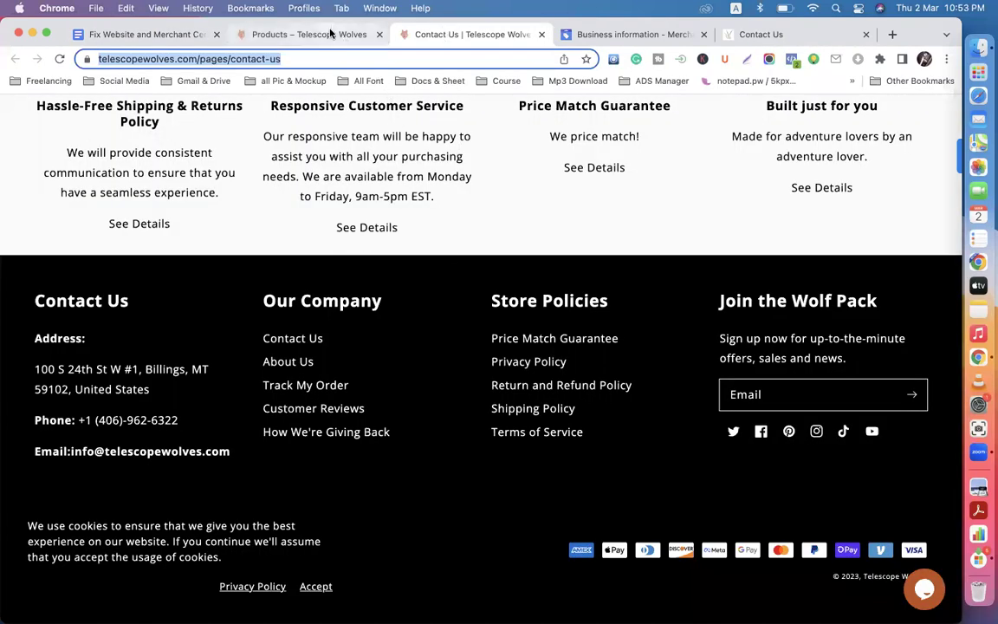
{"action": "left_click", "coordinate": [606, 34]}
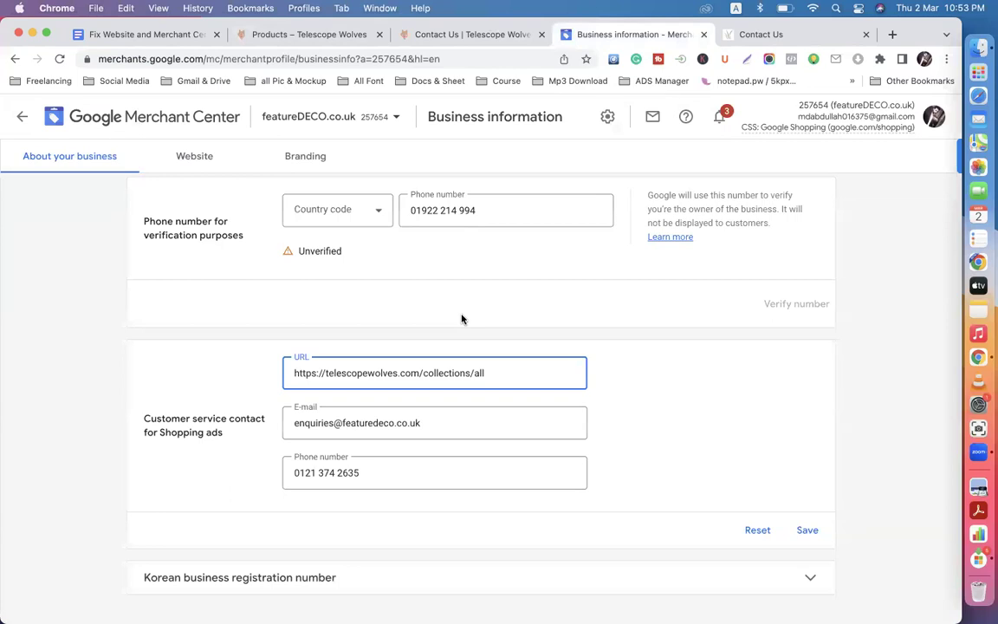
{"action": "left_click_drag", "start_coordinate": [490, 373], "coordinate": [282, 375]}
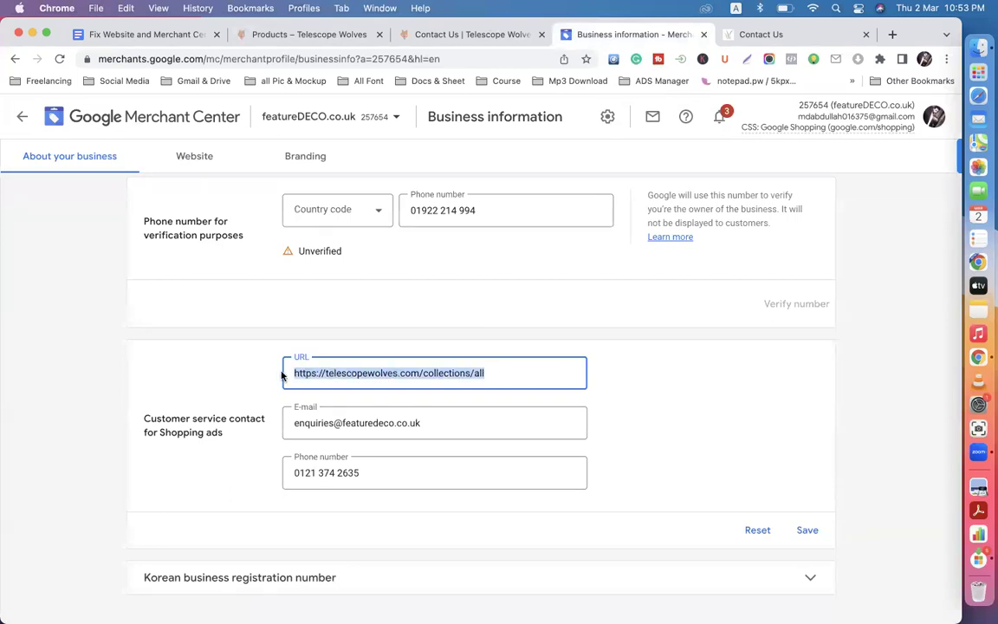
{"action": "key", "text": "super+v"}
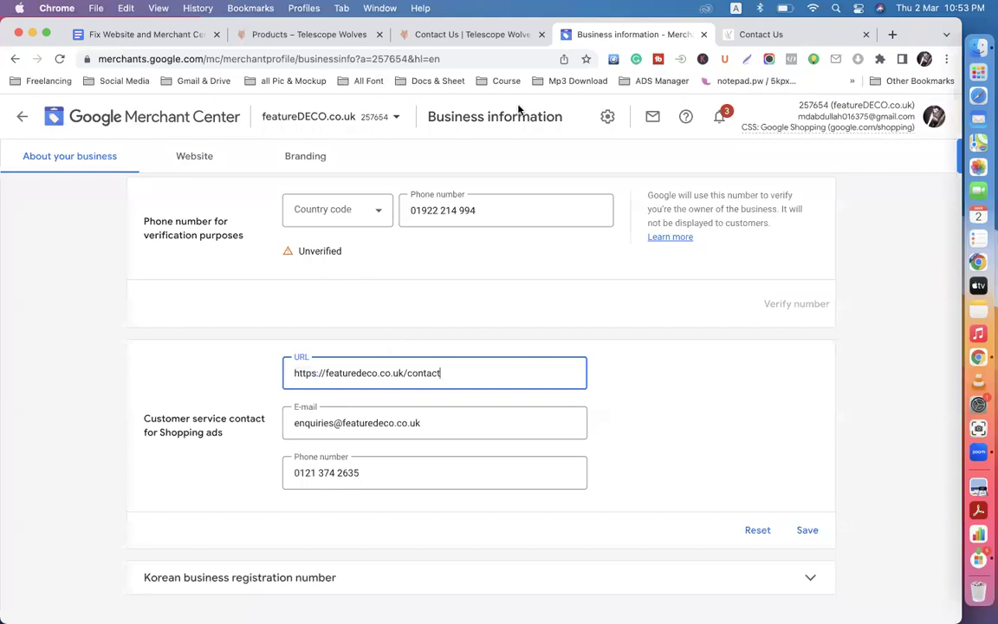
Look at the featureDECO contact page and the Telescope Wolves products and contact pages, and return to the Merchant Center business information
{"action": "left_click", "coordinate": [607, 116]}
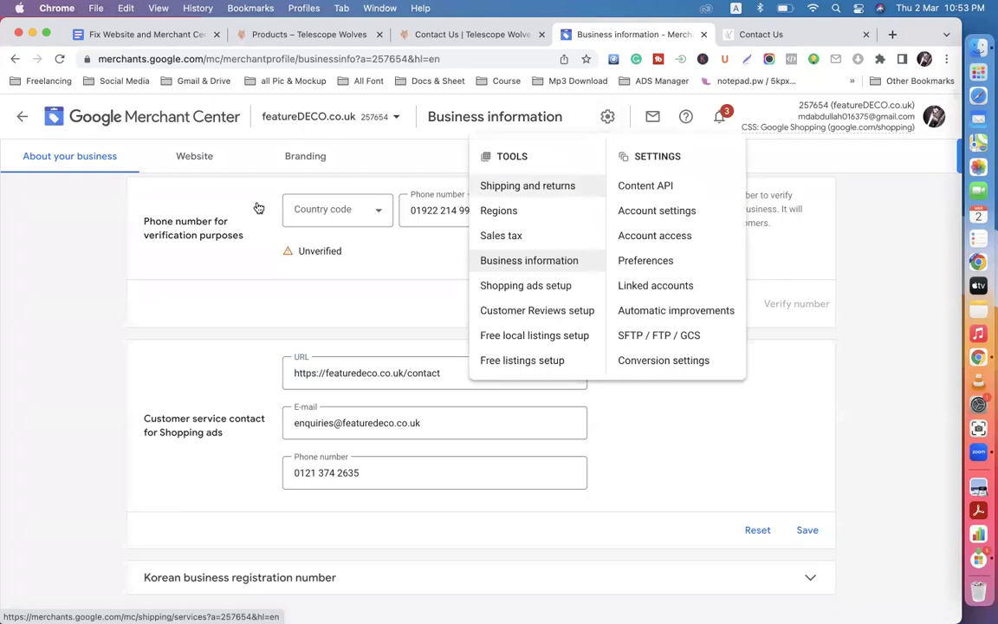
{"action": "left_click", "coordinate": [96, 293]}
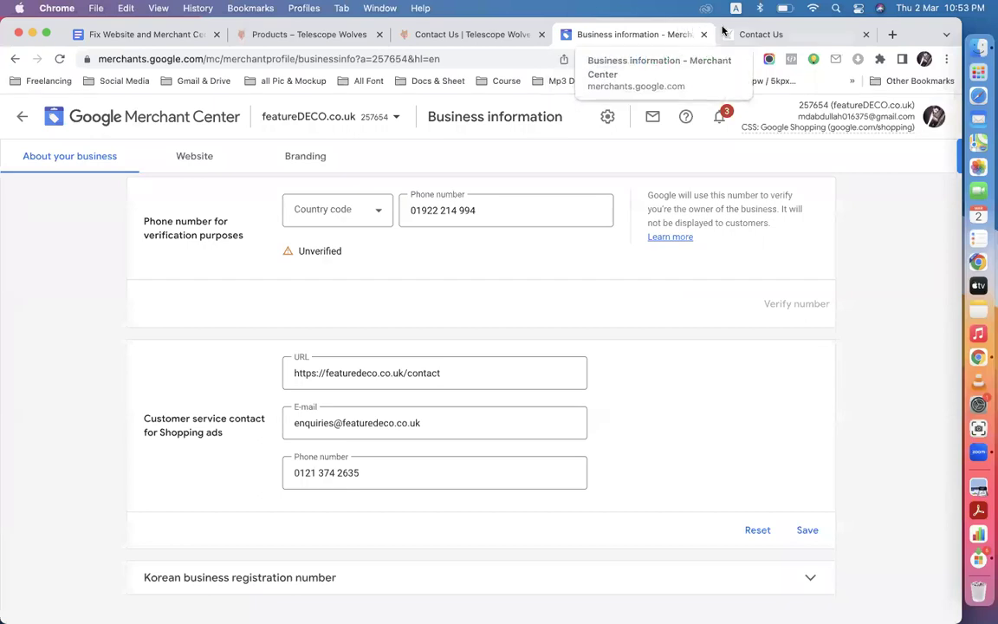
{"action": "left_click", "coordinate": [758, 34]}
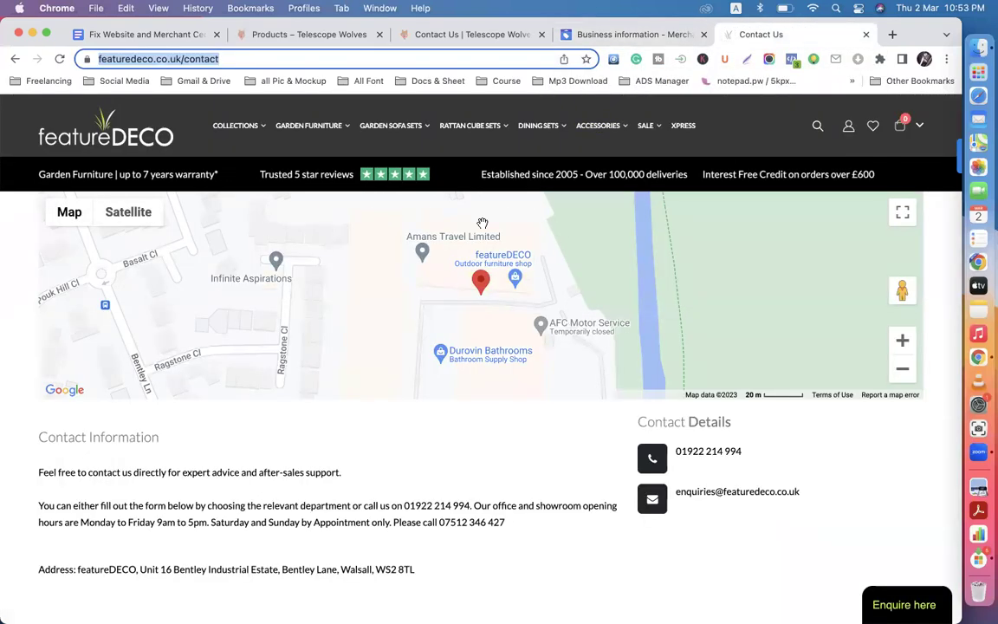
{"action": "scroll", "coordinate": [390, 347], "scroll_direction": "down", "scroll_amount": 2}
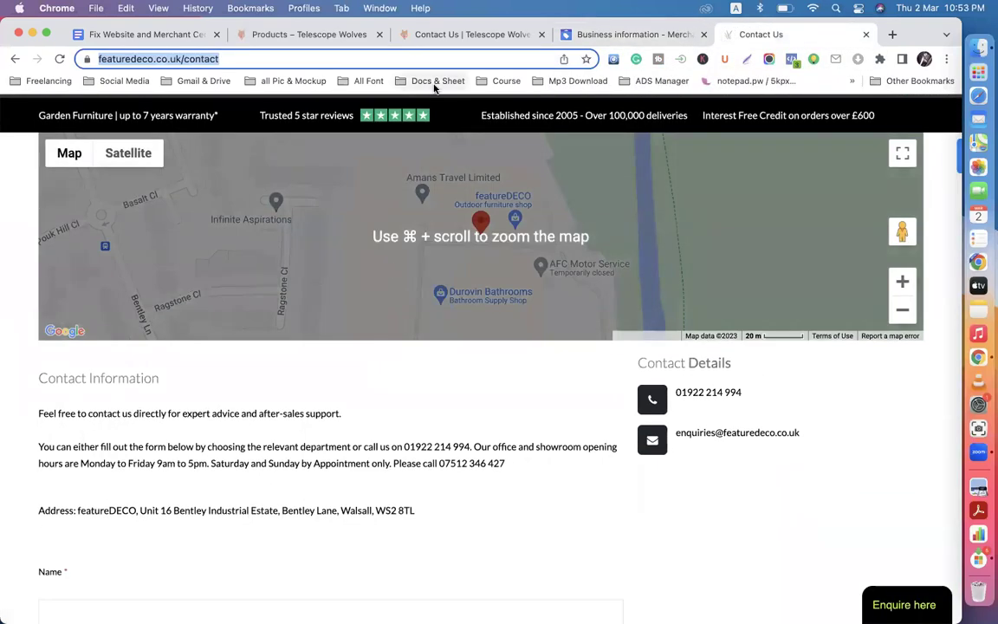
{"action": "left_click", "coordinate": [304, 36]}
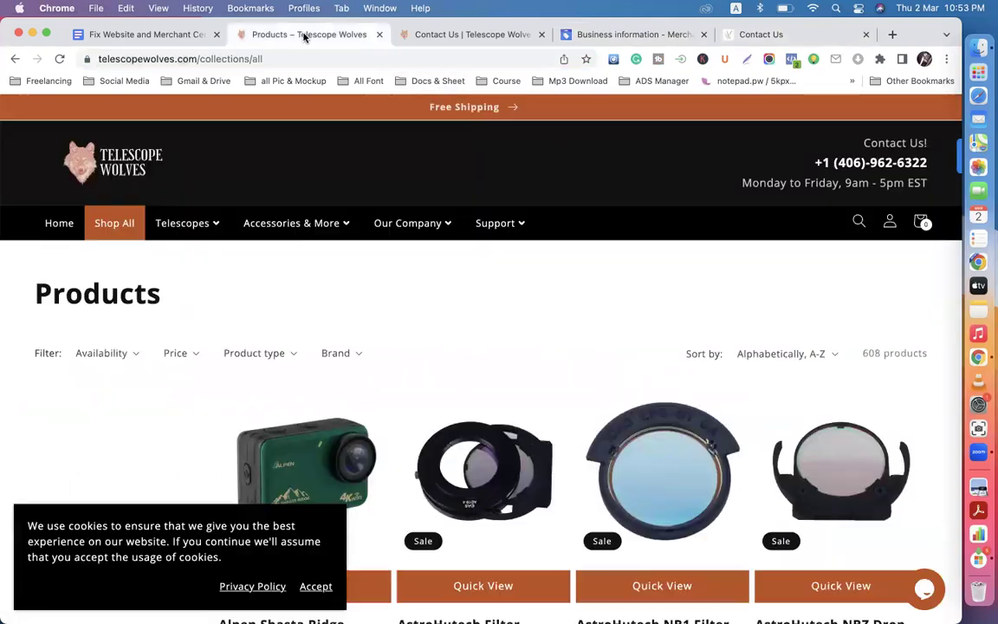
{"action": "left_click", "coordinate": [450, 34]}
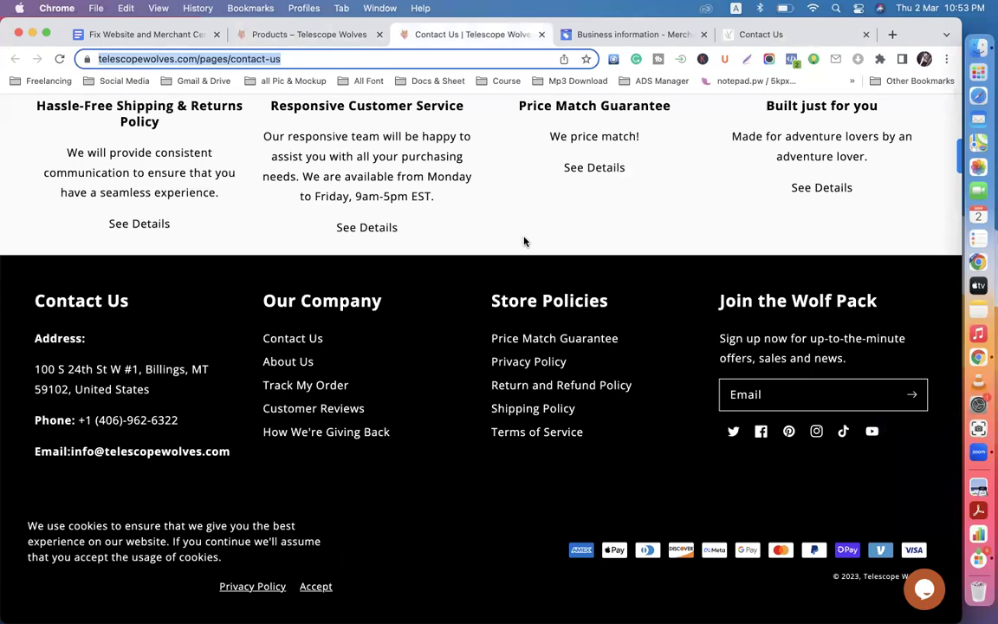
{"action": "left_click", "coordinate": [576, 35]}
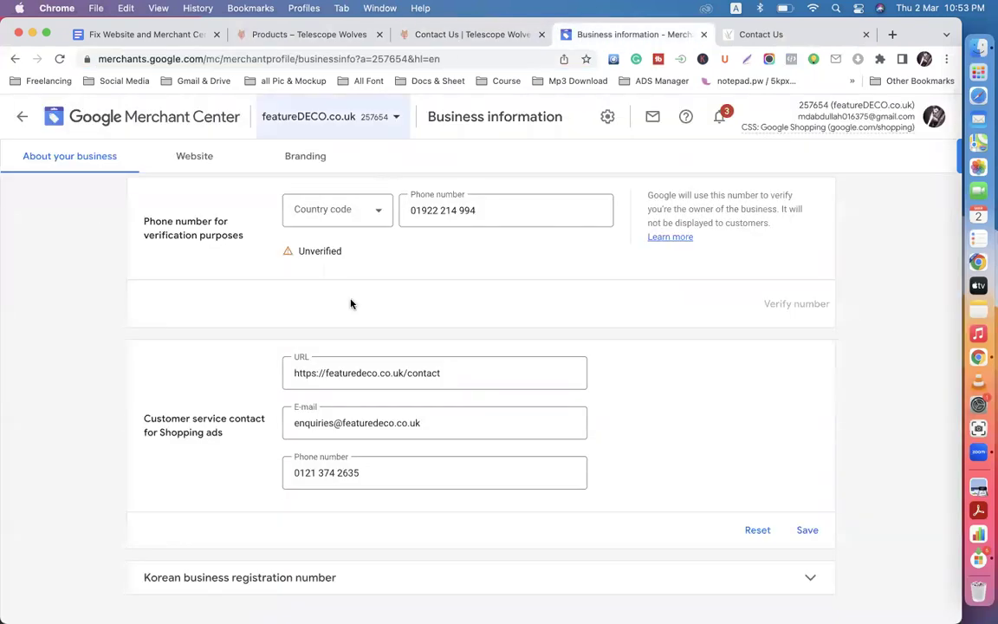
Go through featureDECO's Merchant Center overview, product diagnostics and full product list, and look at the account notifications
{"action": "left_click", "coordinate": [22, 118]}
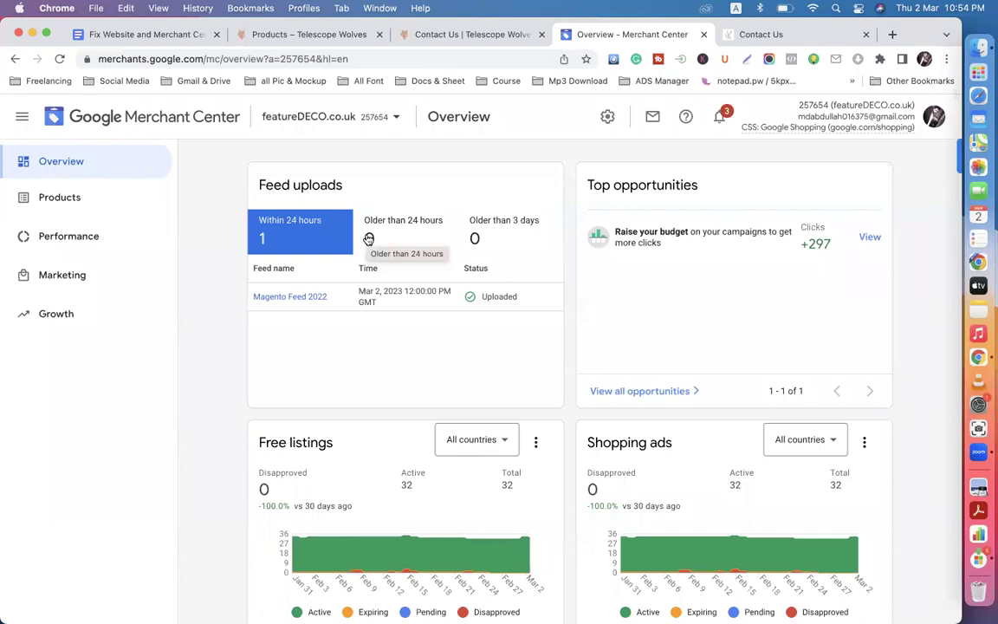
{"action": "left_click", "coordinate": [95, 207]}
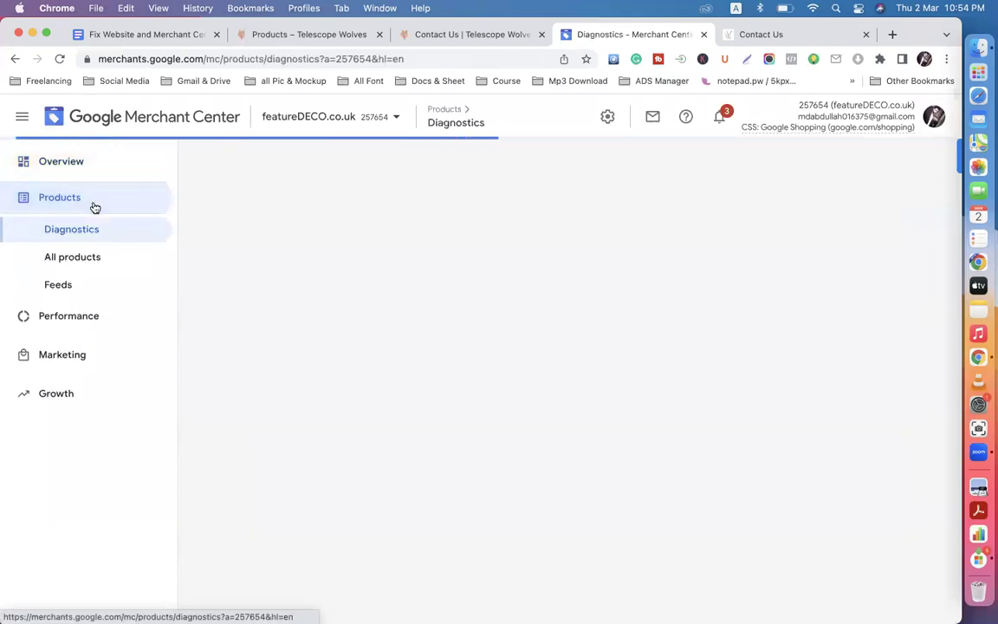
{"action": "left_click", "coordinate": [97, 257]}
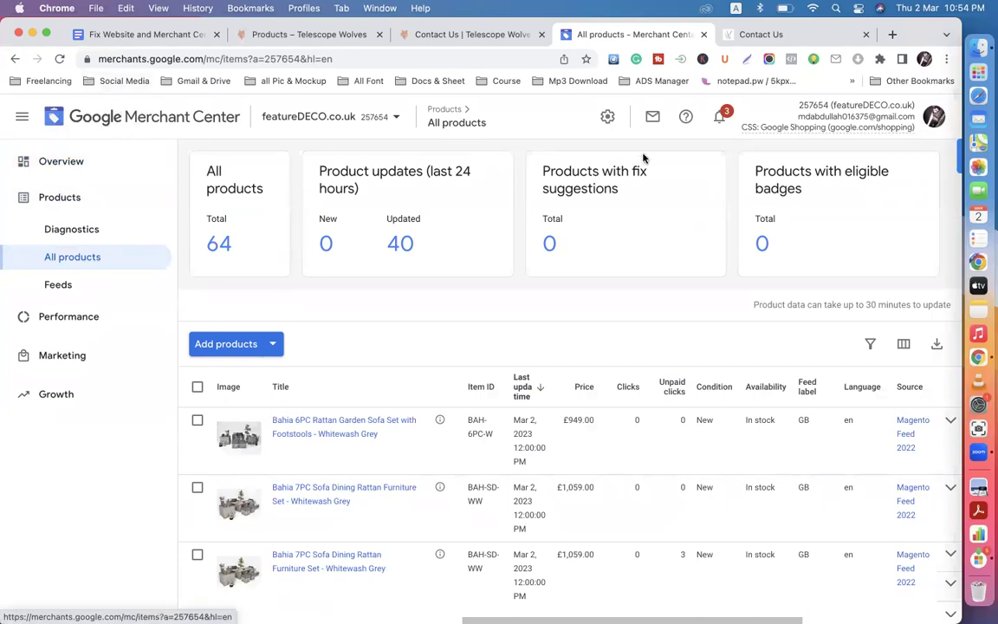
{"action": "left_click", "coordinate": [718, 117]}
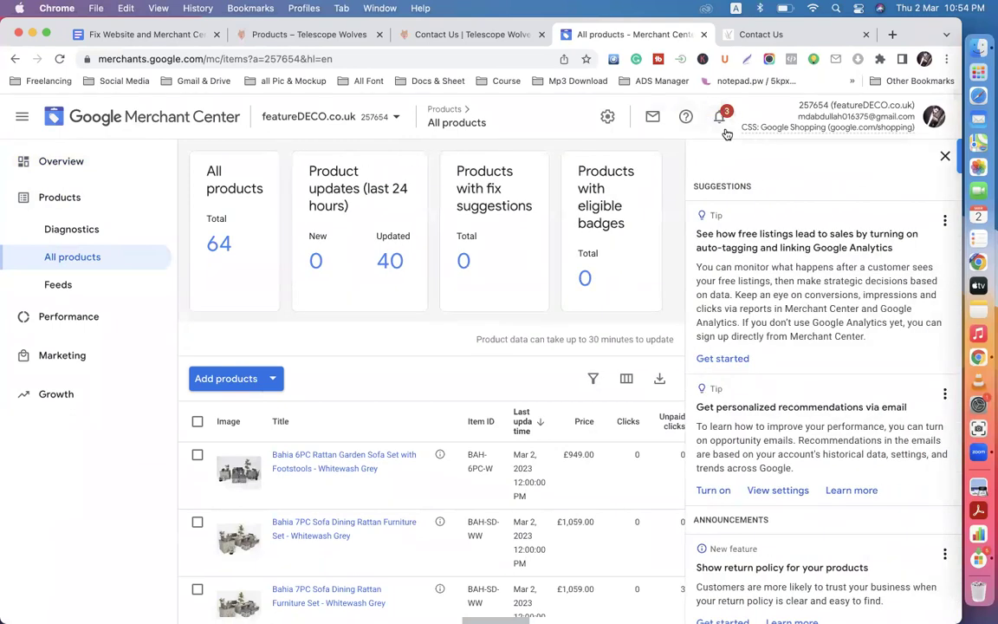
{"action": "left_click", "coordinate": [942, 157]}
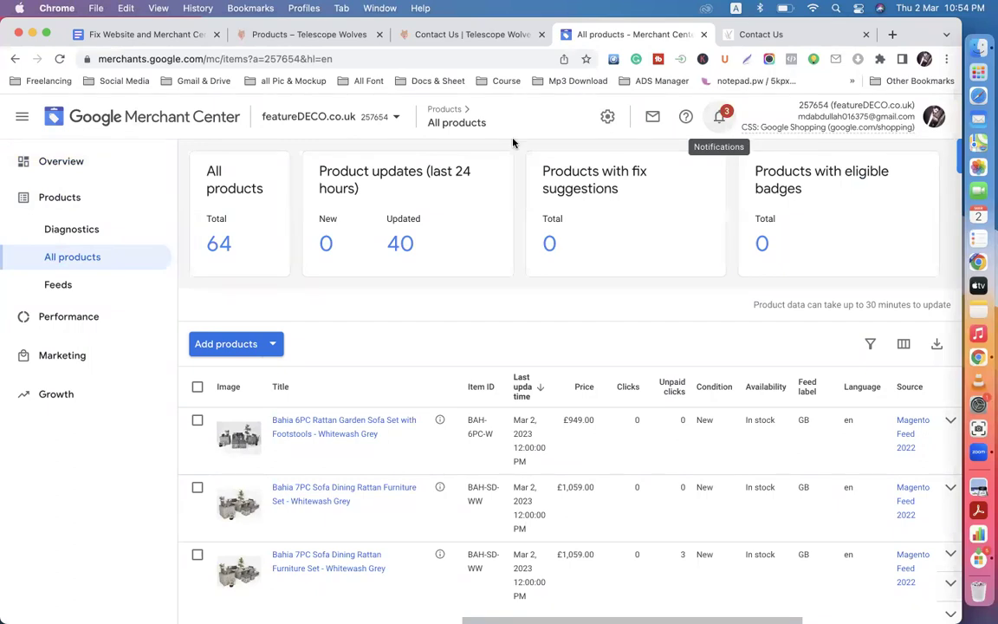
Open a new browser tab
{"action": "left_click", "coordinate": [892, 35]}
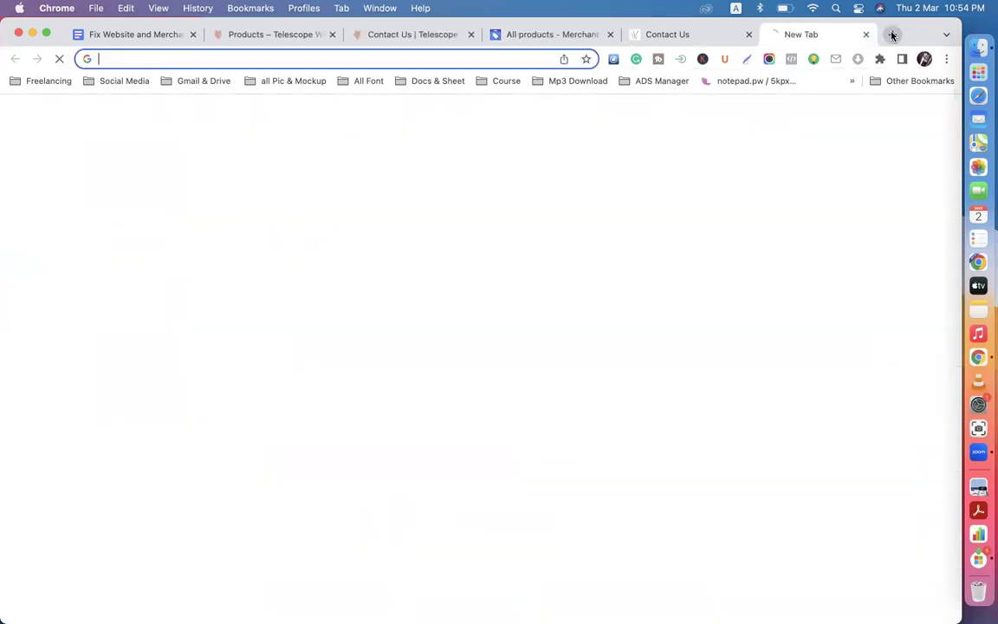